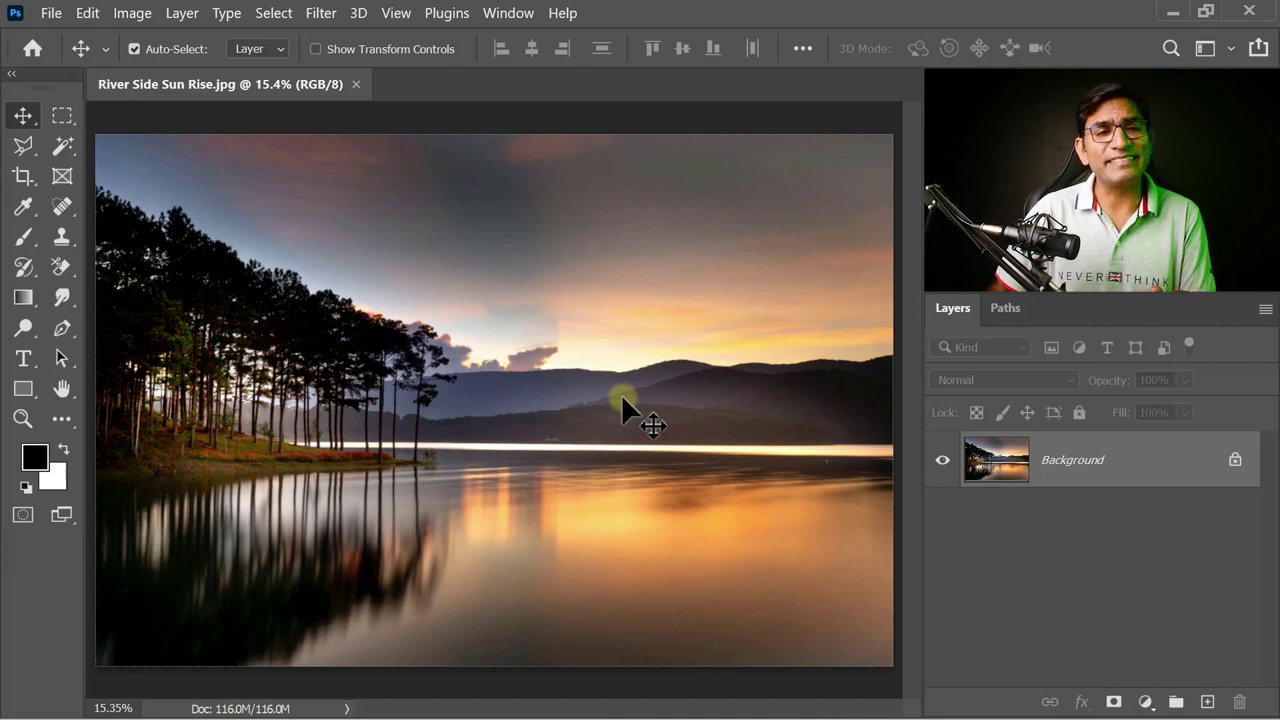
Step: Open File Info for River Side Sun Rise.jpg and view its Camera Data and Origin pages
{"action": "left_click", "coordinate": [51, 13]}
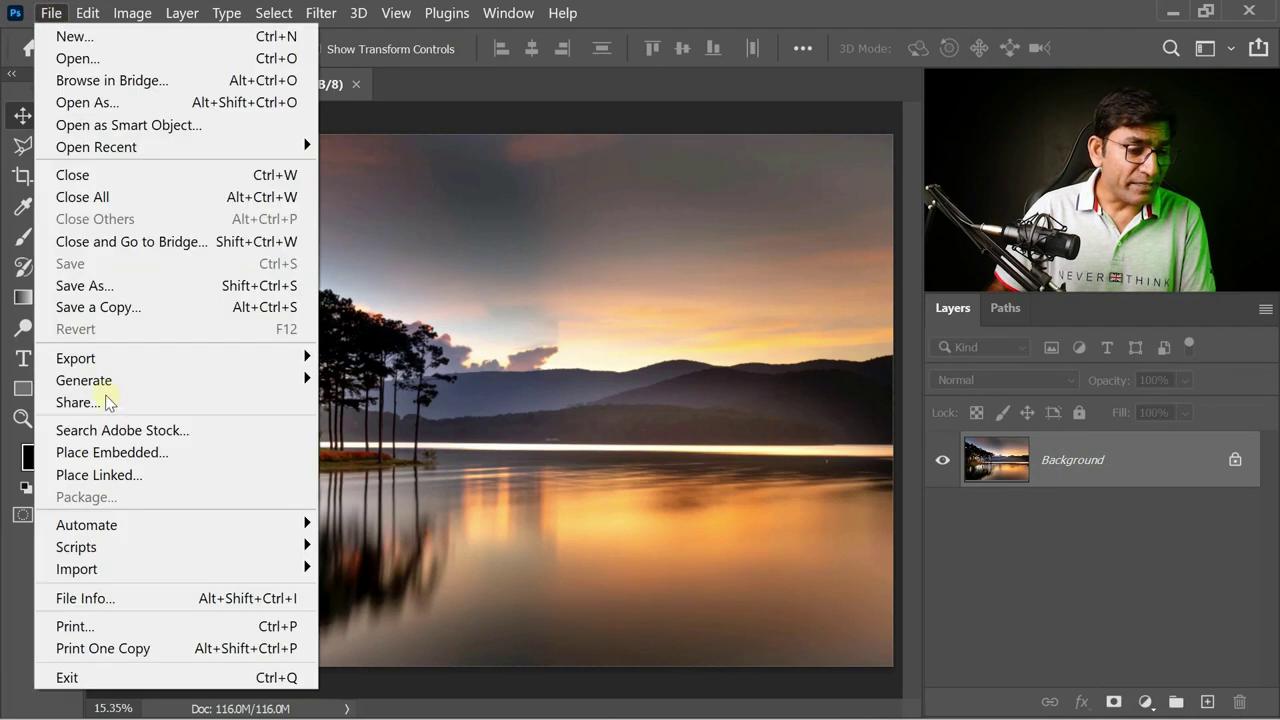
{"action": "left_click", "coordinate": [146, 600]}
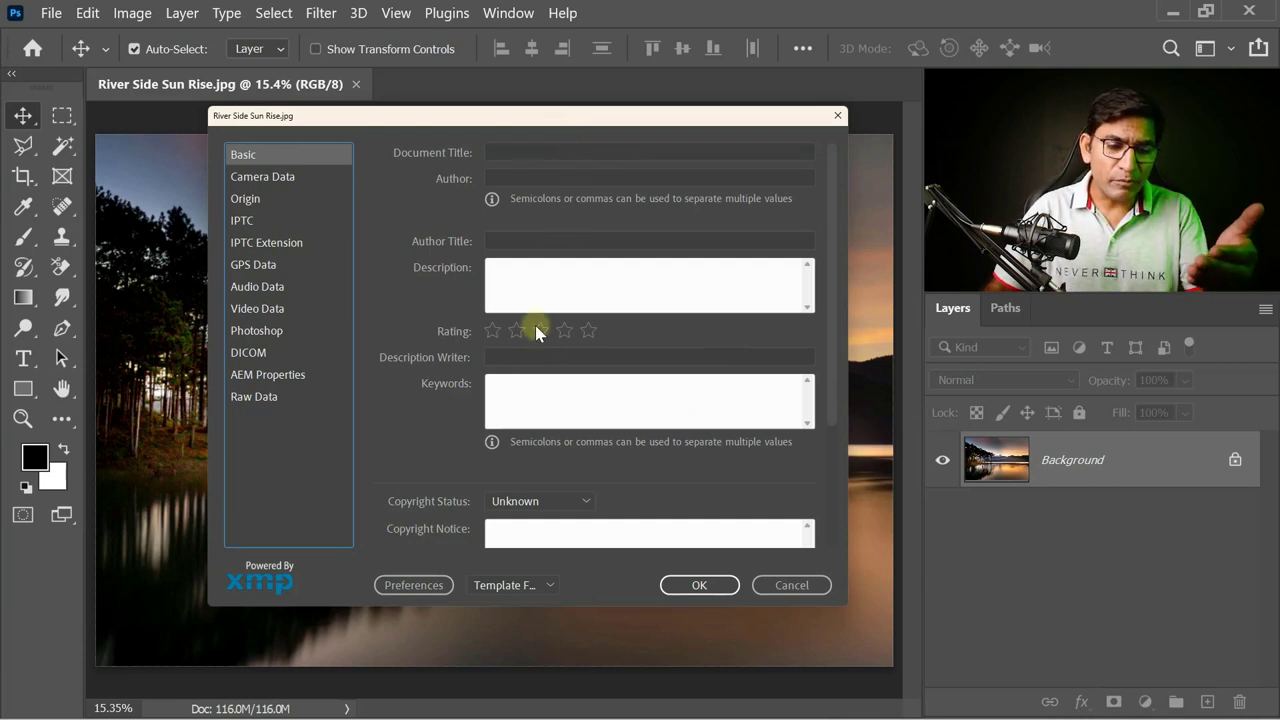
{"action": "left_click", "coordinate": [268, 178]}
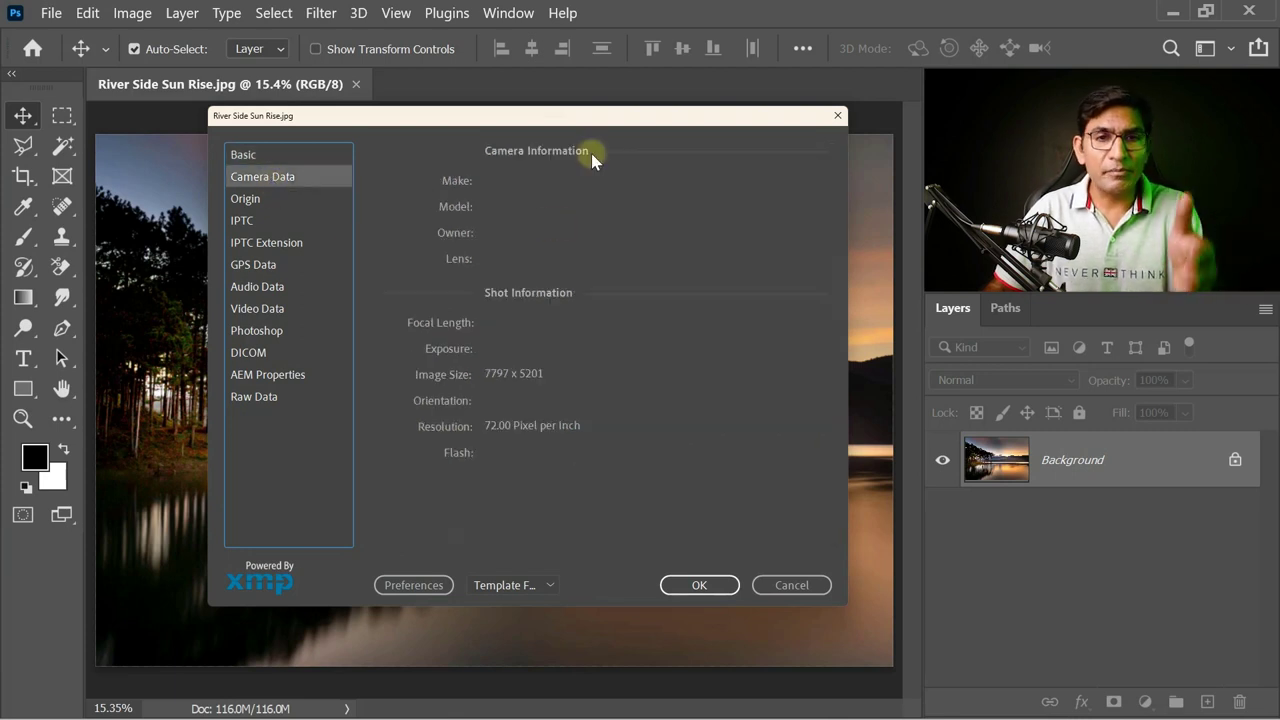
{"action": "left_click", "coordinate": [245, 198]}
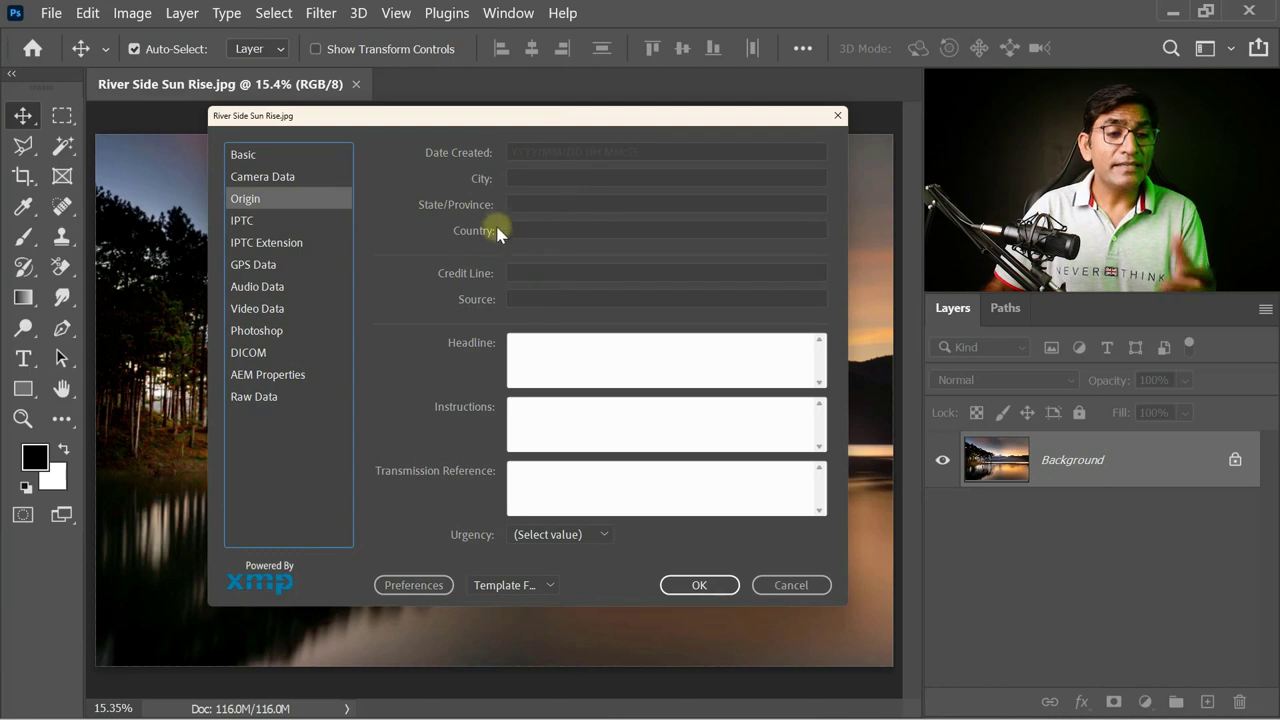
Step: Browse the photo's IPTC, IPTC Extension, GPS Data and Audio Data metadata pages in turn
{"action": "left_click", "coordinate": [241, 223]}
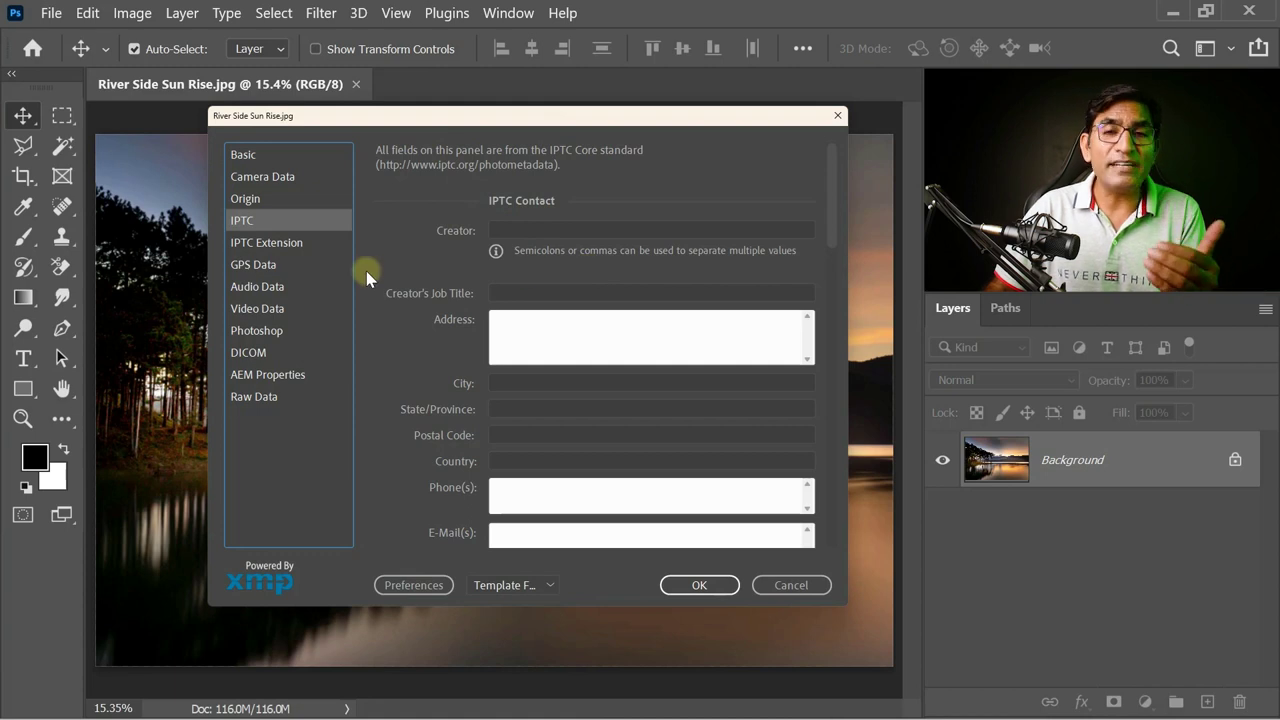
{"action": "left_click", "coordinate": [270, 244]}
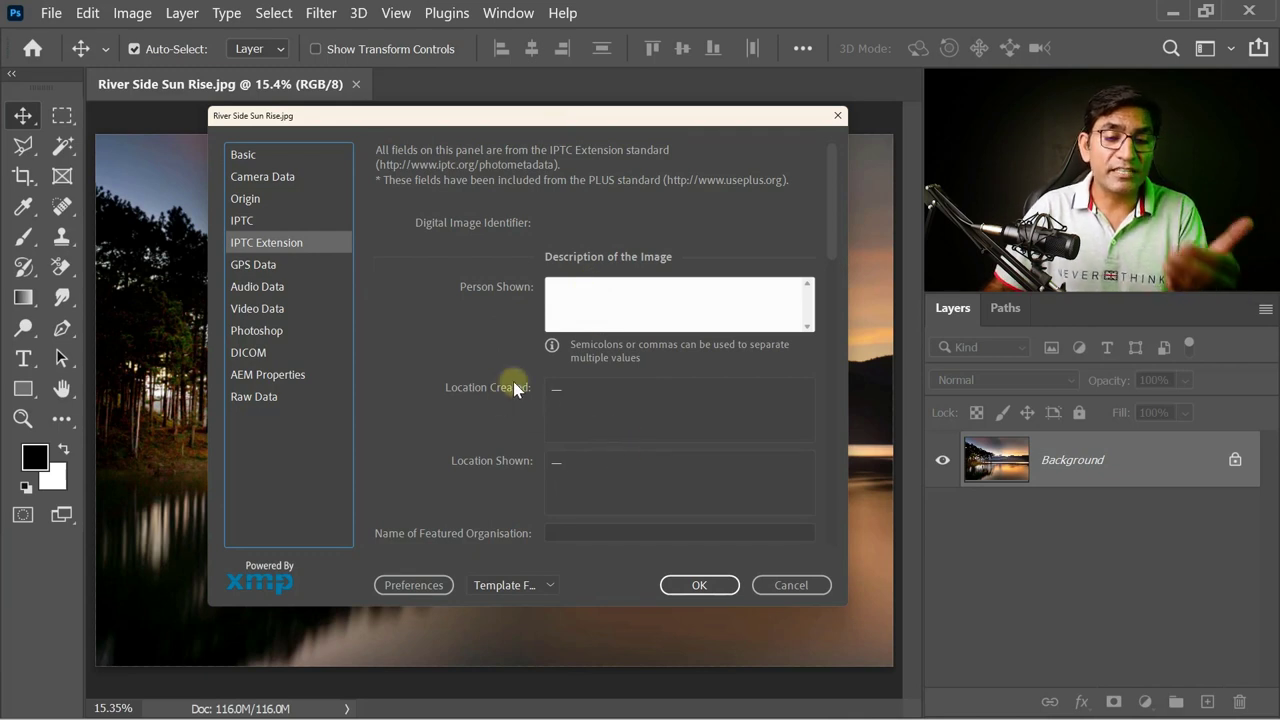
{"action": "left_click", "coordinate": [268, 270]}
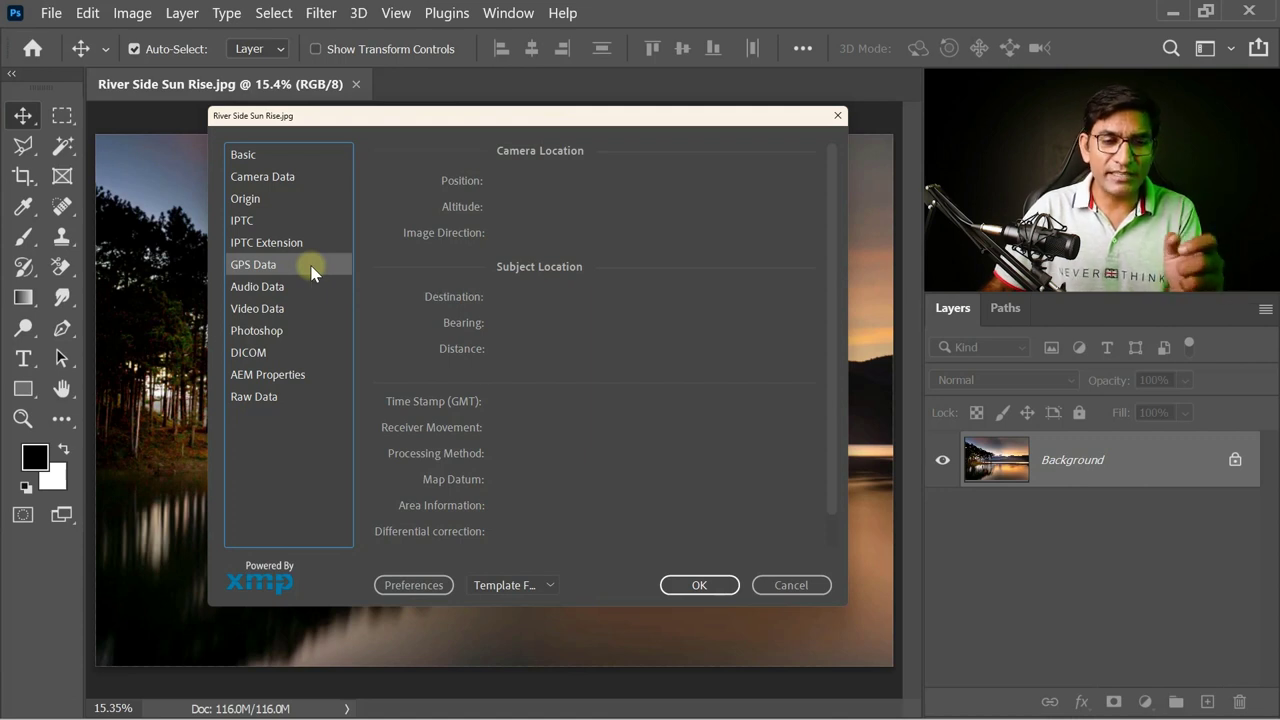
{"action": "left_click", "coordinate": [283, 290]}
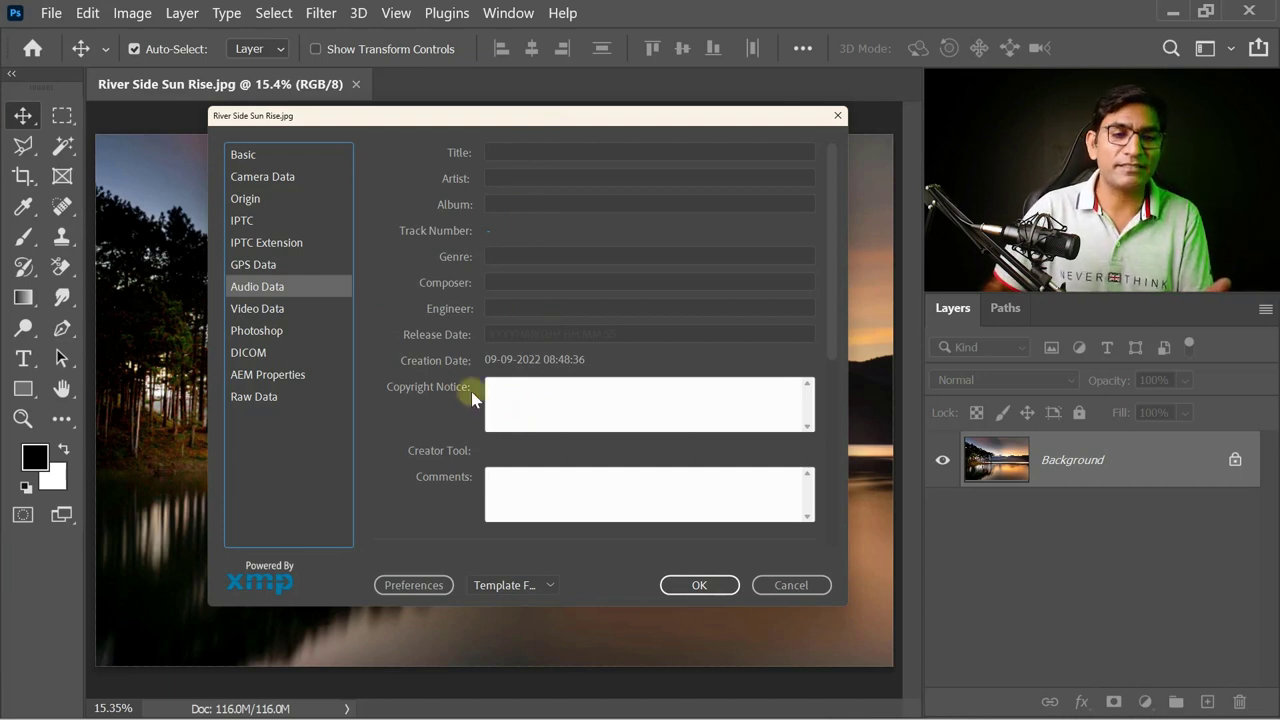
Step: Browse Video Data, Photoshop, DICOM, AEM Properties and Raw Data, then cancel File Info unchanged
{"action": "left_click", "coordinate": [258, 312]}
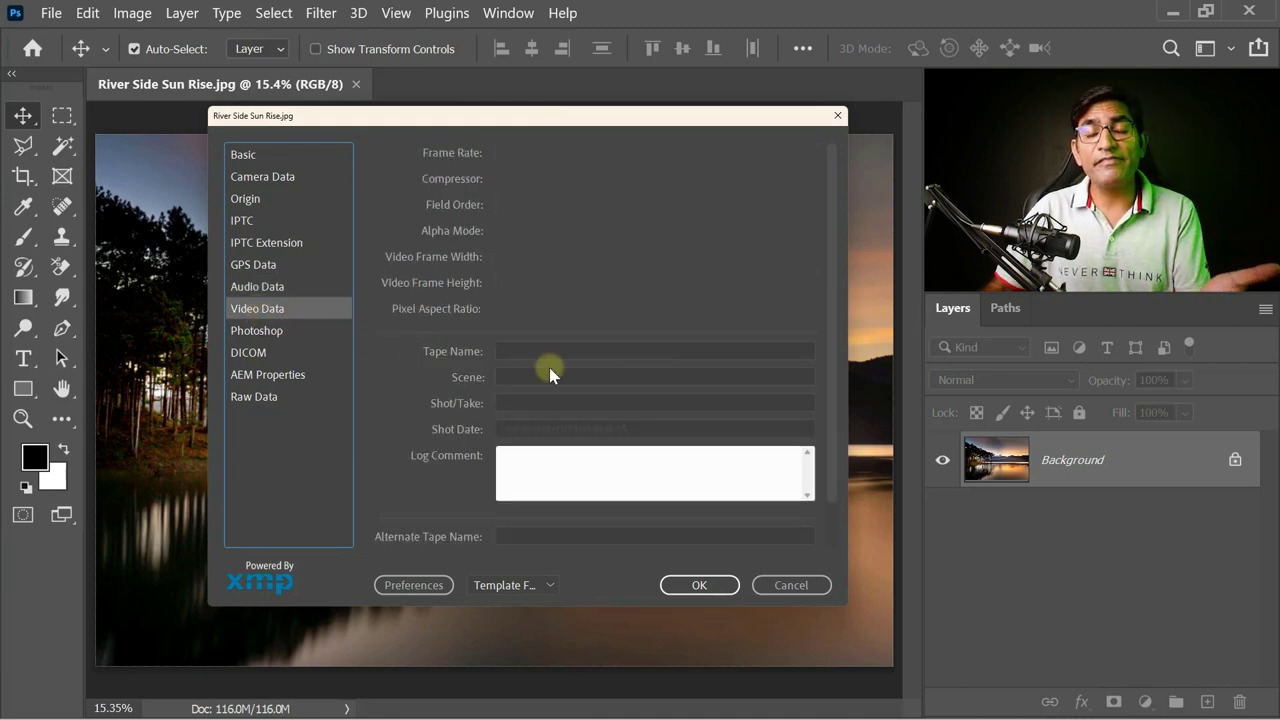
{"action": "left_click", "coordinate": [254, 331]}
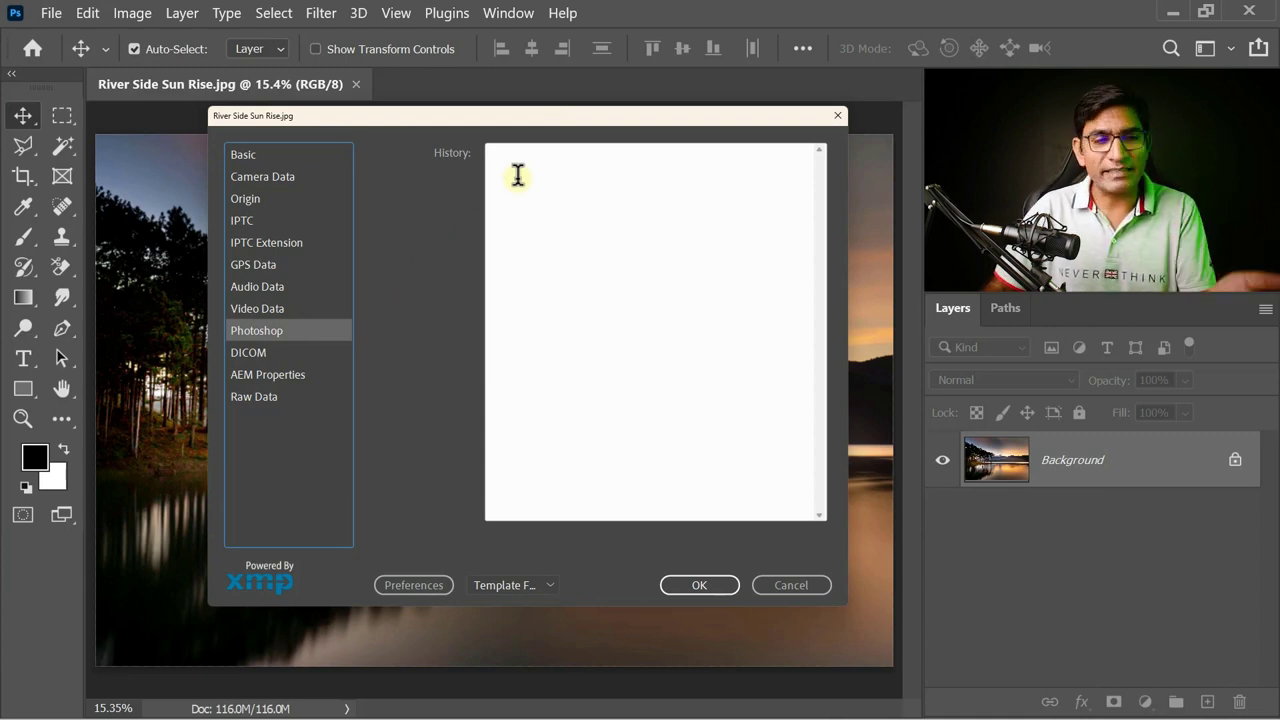
{"action": "left_click", "coordinate": [263, 357]}
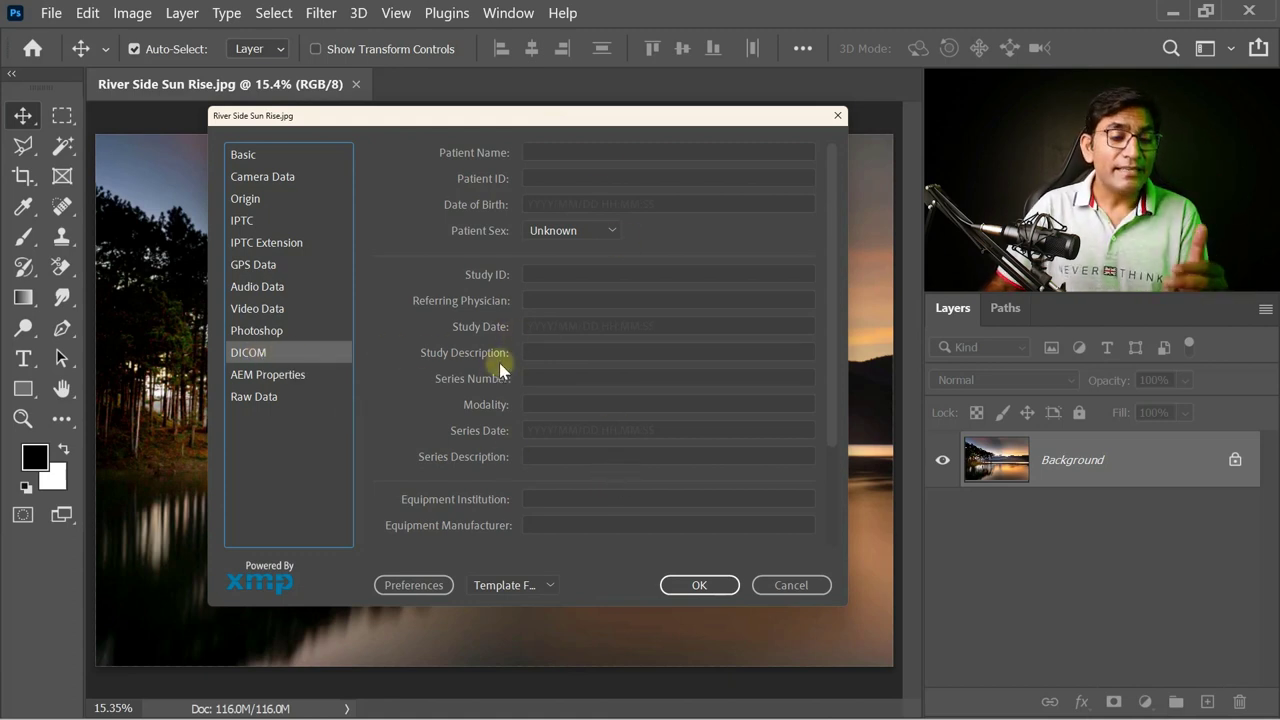
{"action": "left_click", "coordinate": [279, 379]}
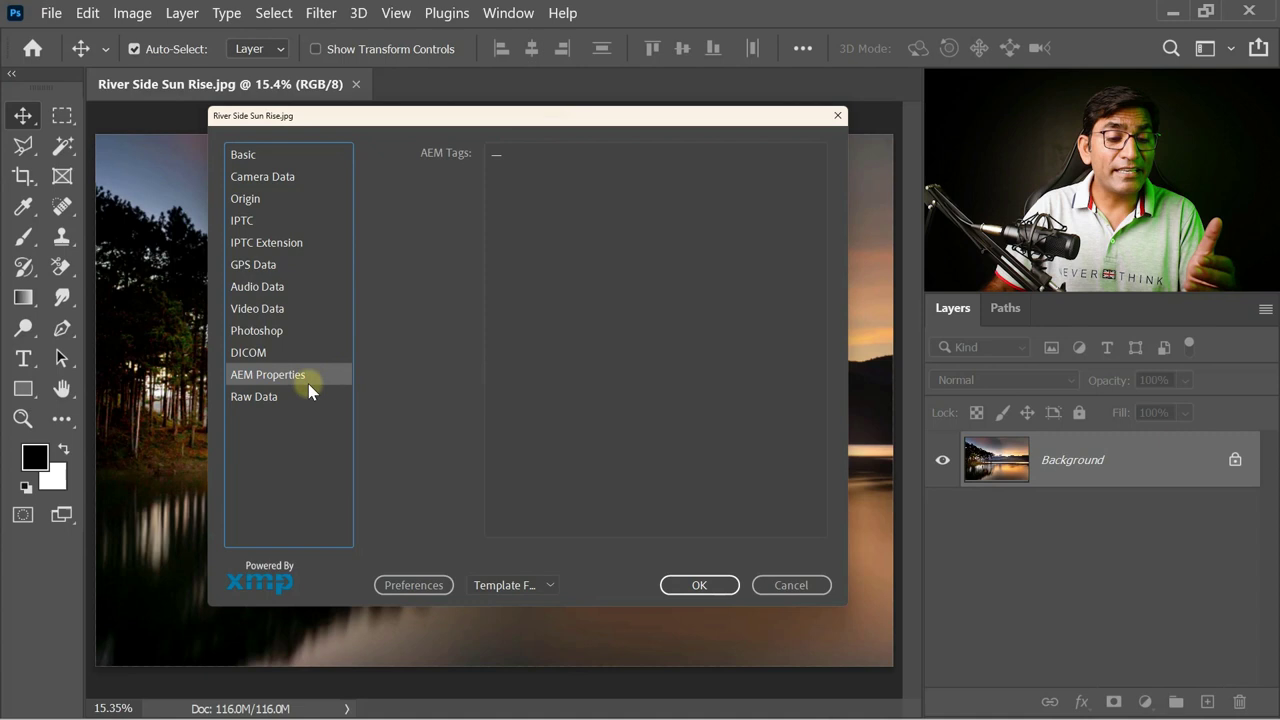
{"action": "left_click", "coordinate": [268, 404]}
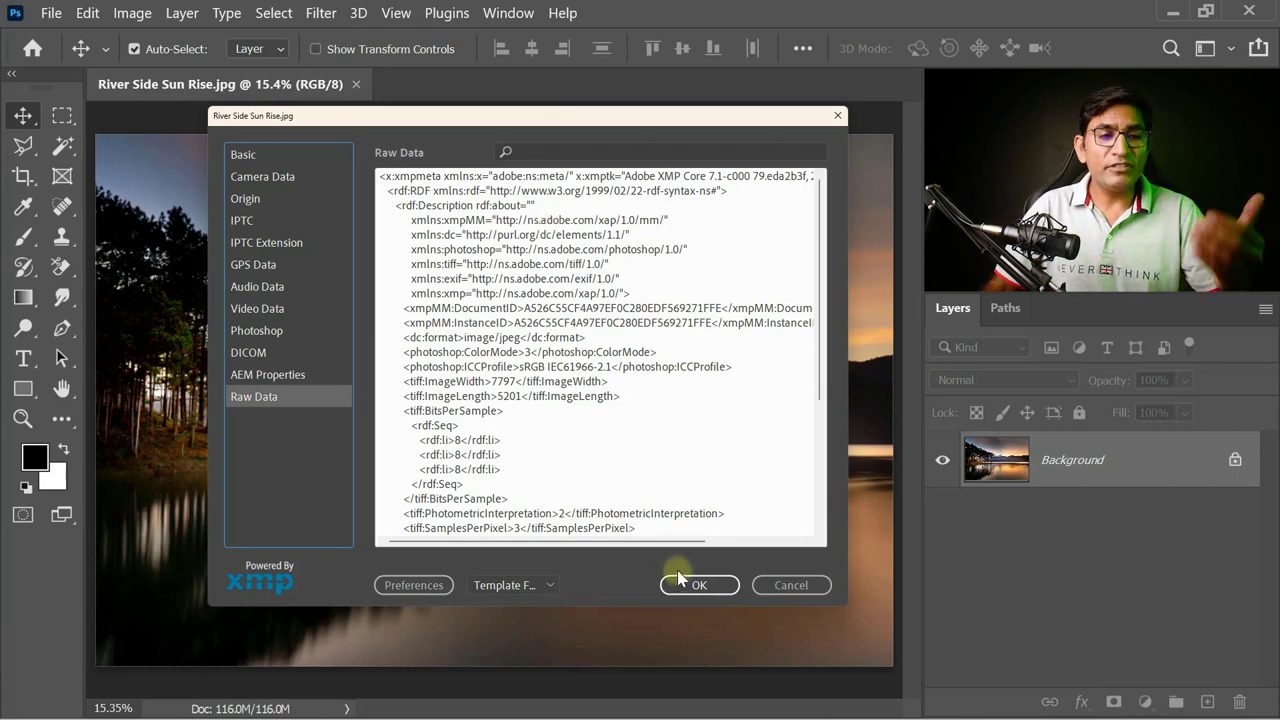
{"action": "left_click", "coordinate": [247, 158]}
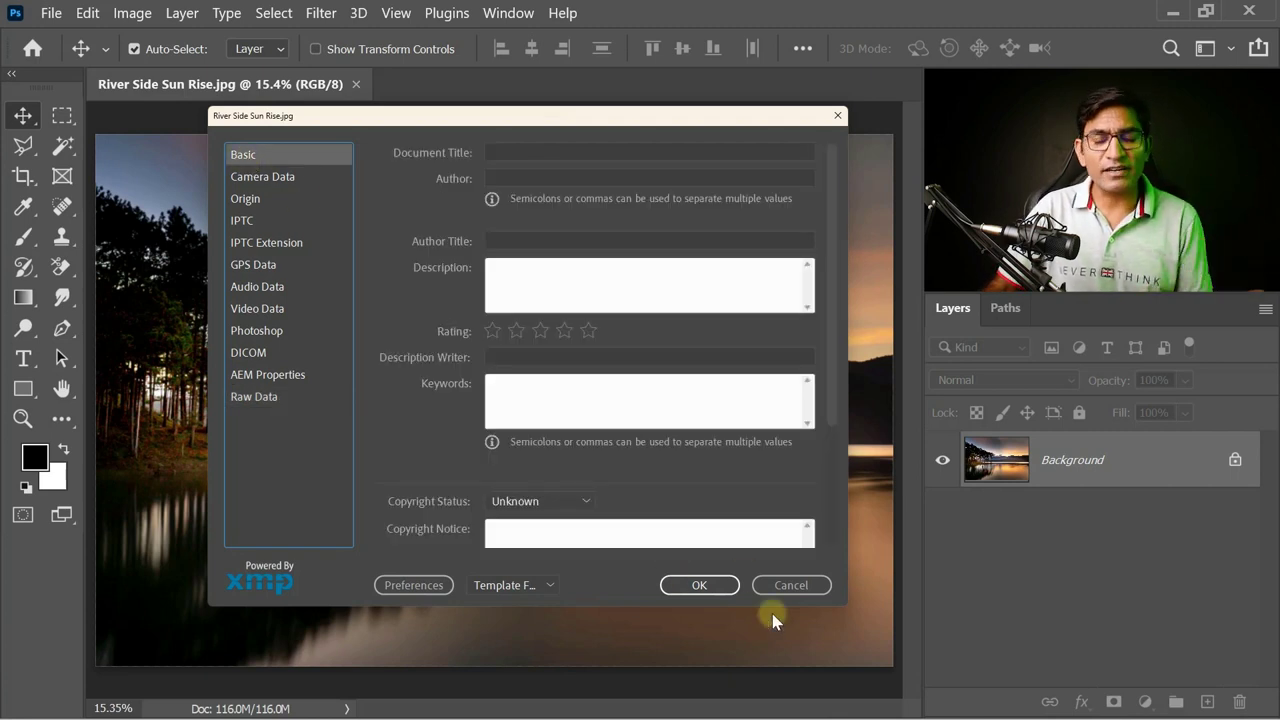
{"action": "left_click", "coordinate": [786, 585]}
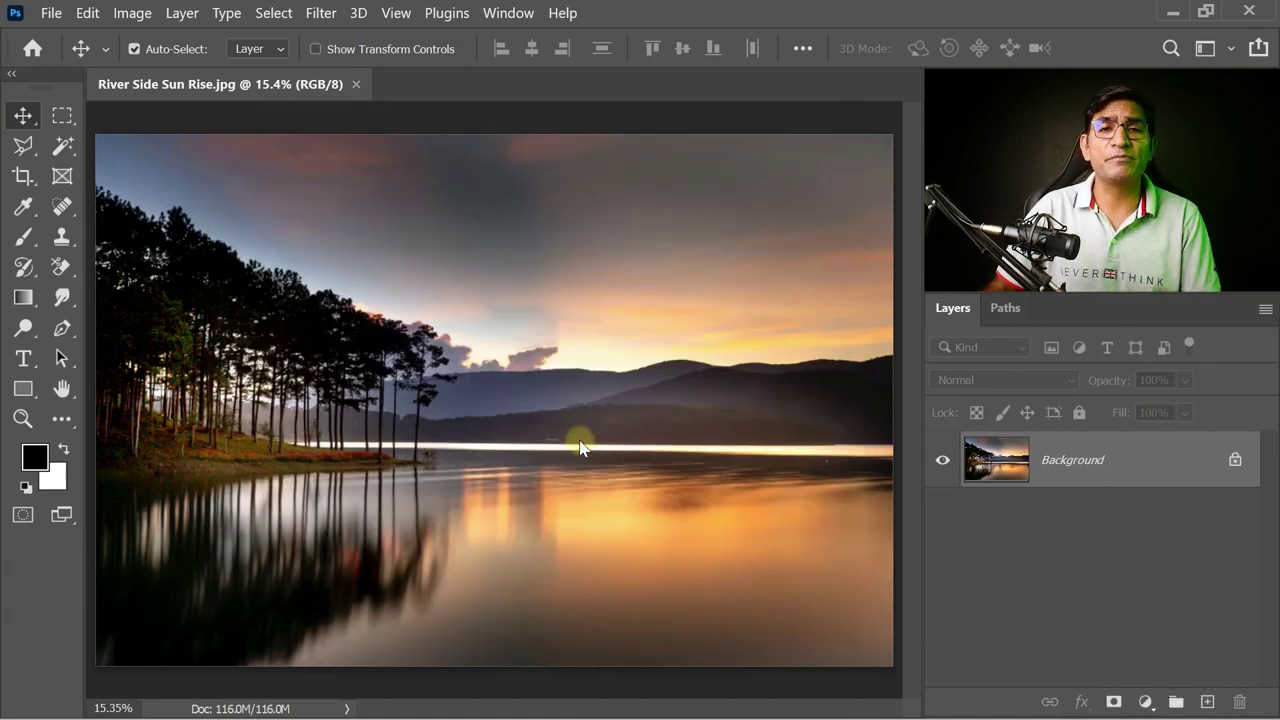
Step: Open the File menu to look over the available commands
{"action": "left_click", "coordinate": [50, 12]}
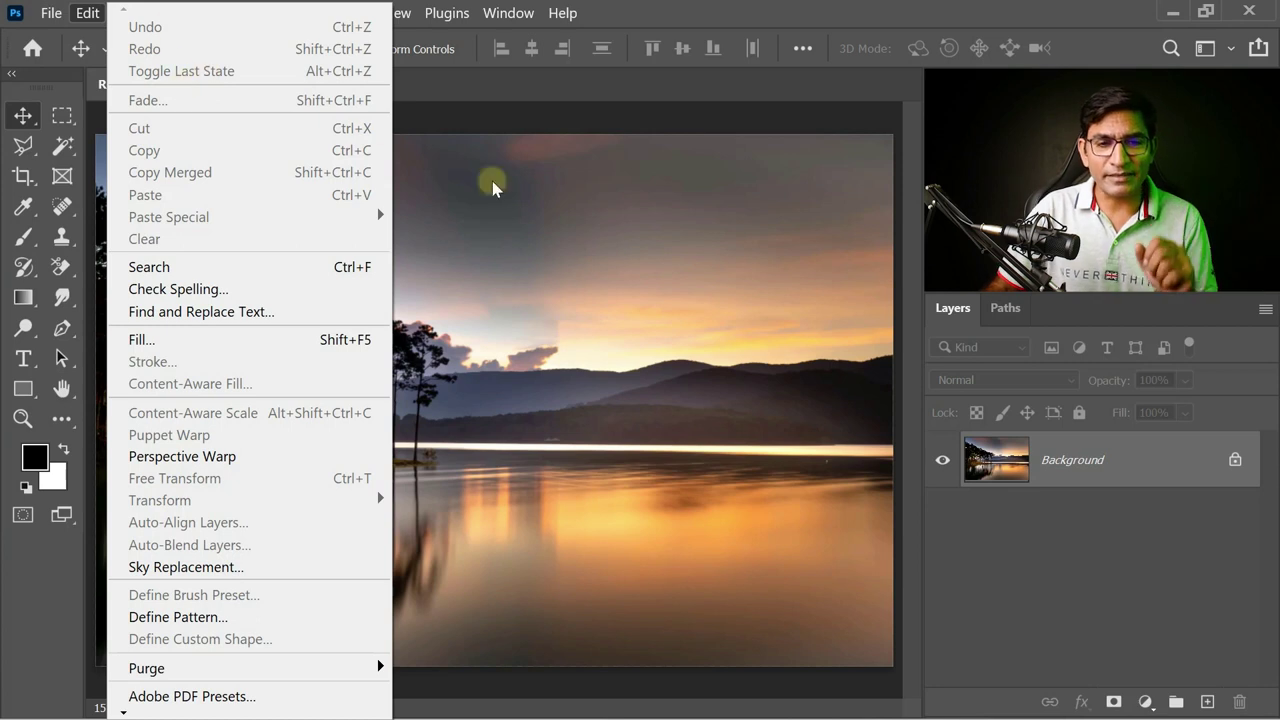
Step: Convert the locked Background layer into an editable Layer 0
{"action": "left_click", "coordinate": [604, 265]}
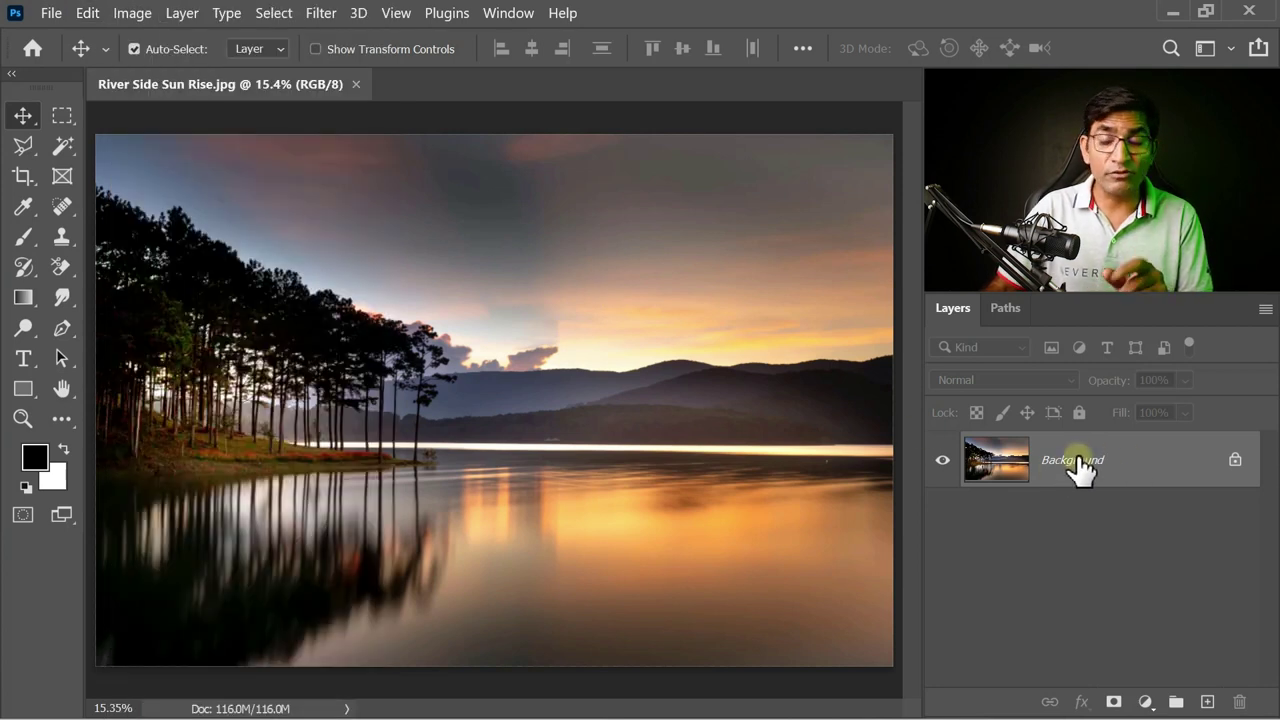
{"action": "double_click", "coordinate": [1150, 470]}
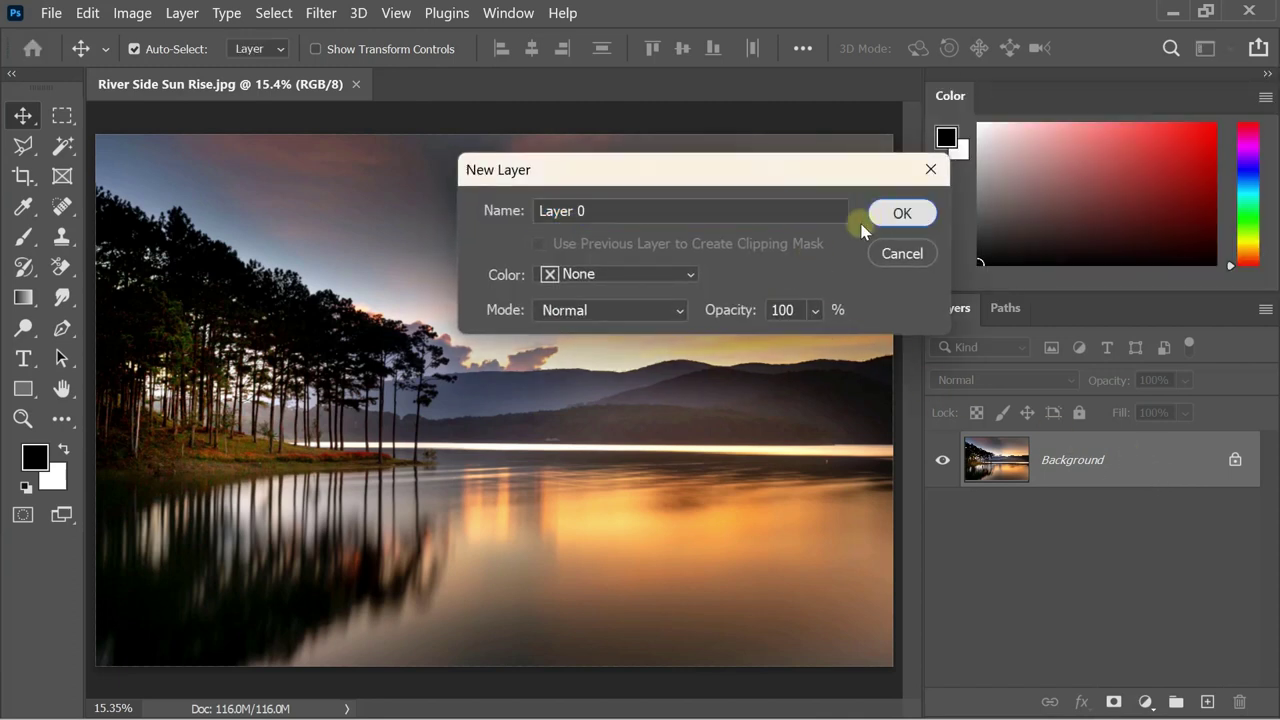
{"action": "left_click", "coordinate": [882, 213]}
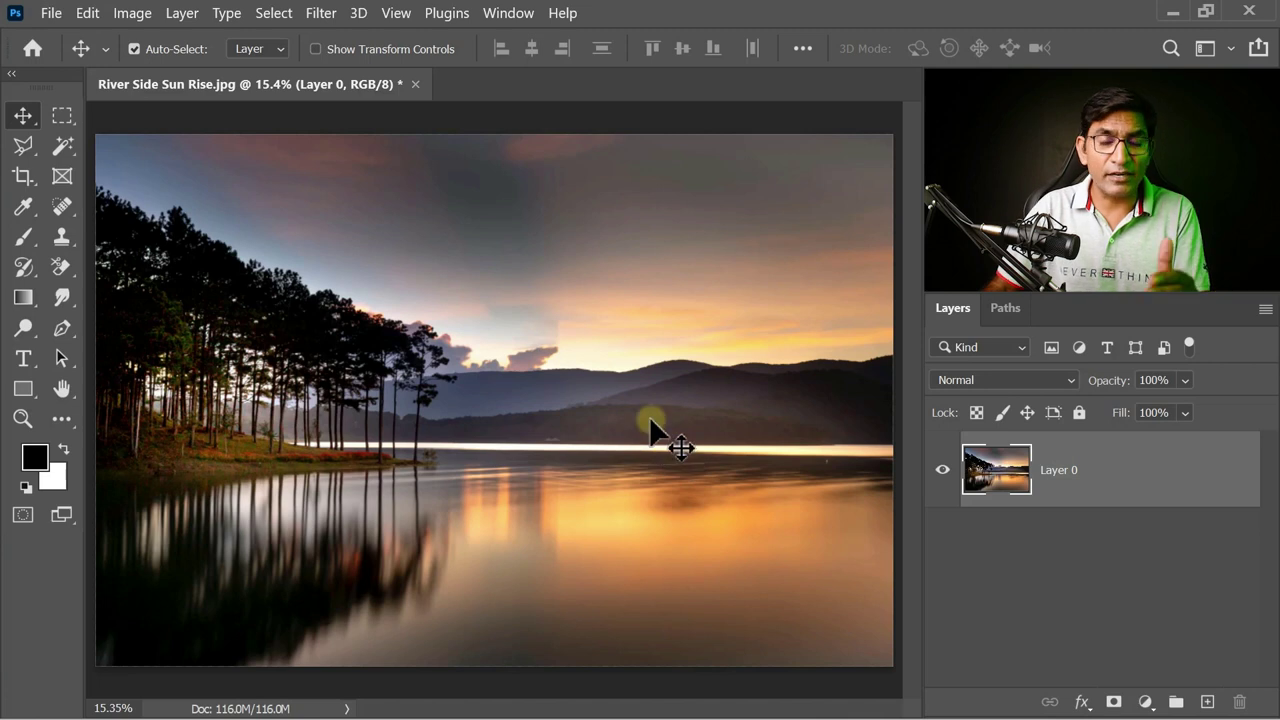
Step: Undo, redo and toggle the Layer 0 conversion from the Edit menu, ending on Layer 0
{"action": "left_click", "coordinate": [88, 12]}
{"action": "left_click", "coordinate": [150, 27]}
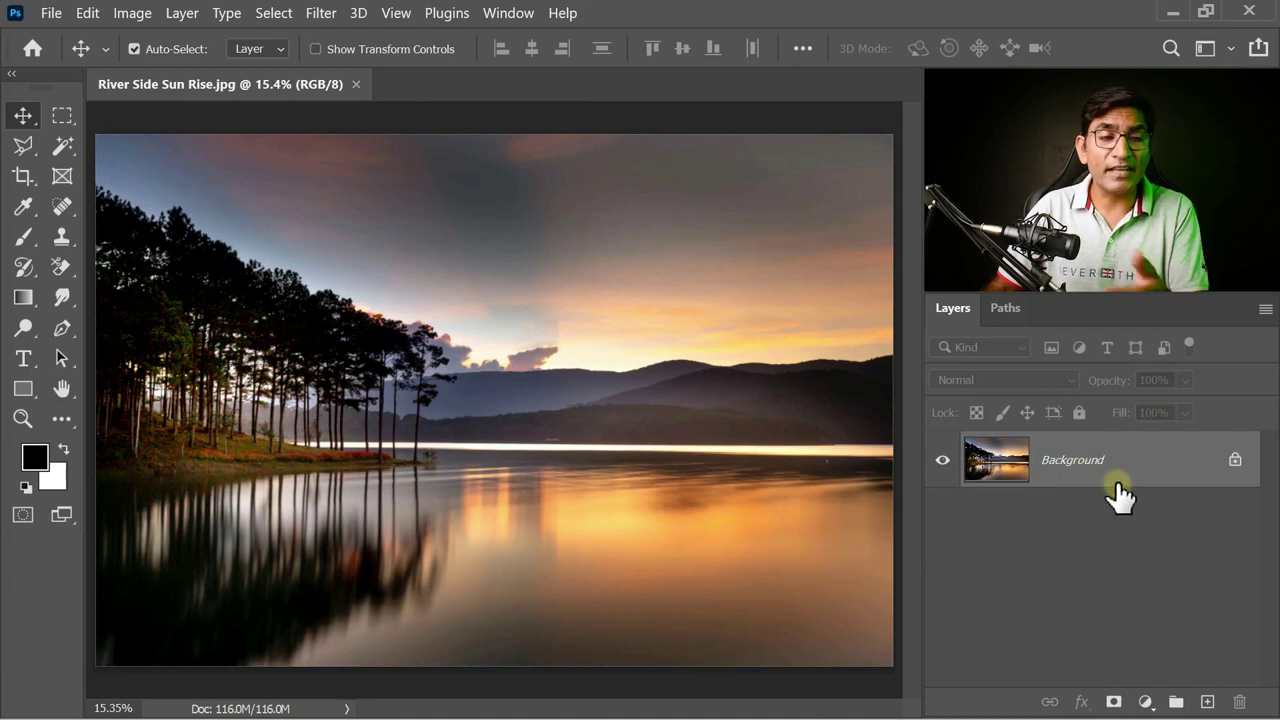
{"action": "left_click", "coordinate": [88, 12]}
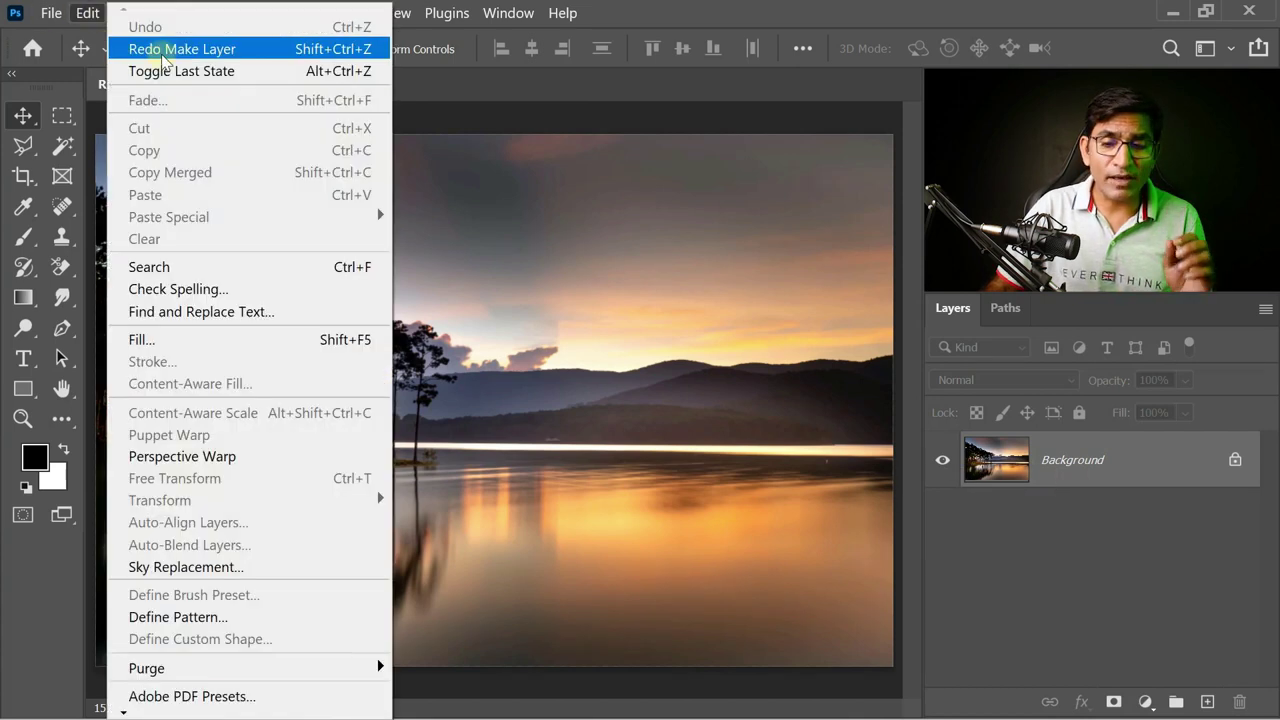
{"action": "left_click", "coordinate": [163, 49]}
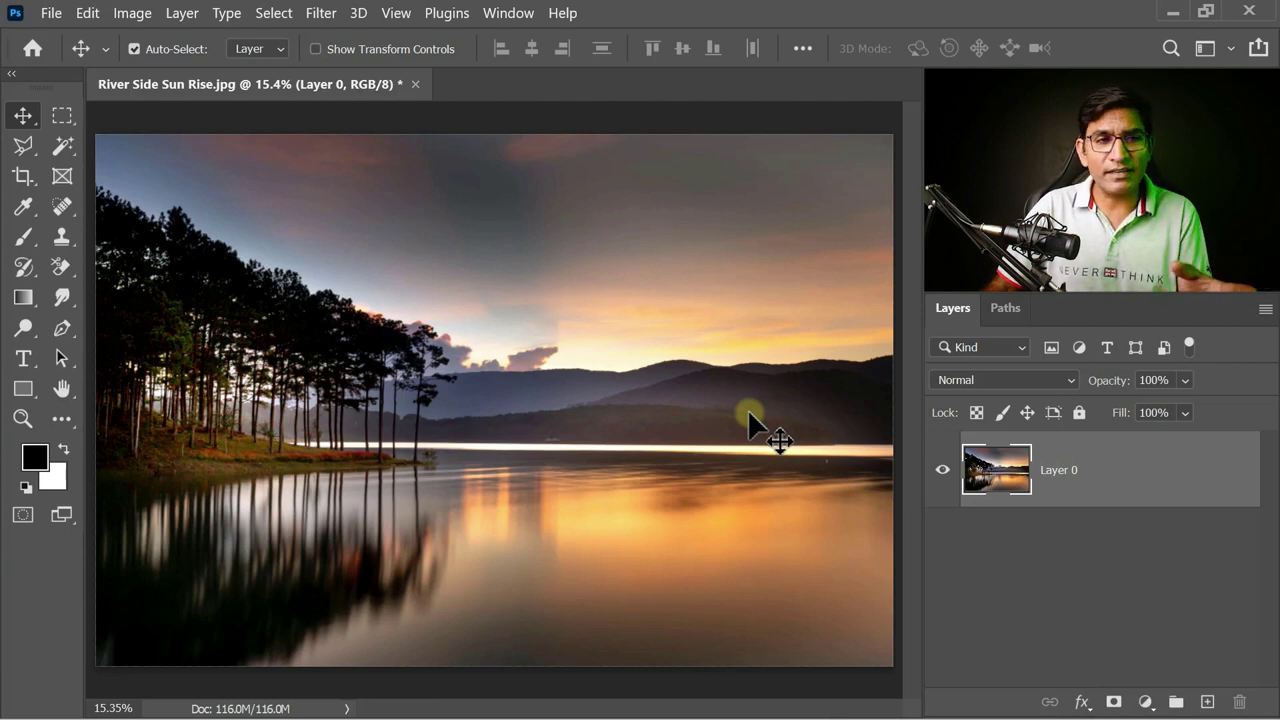
{"action": "left_click", "coordinate": [88, 12]}
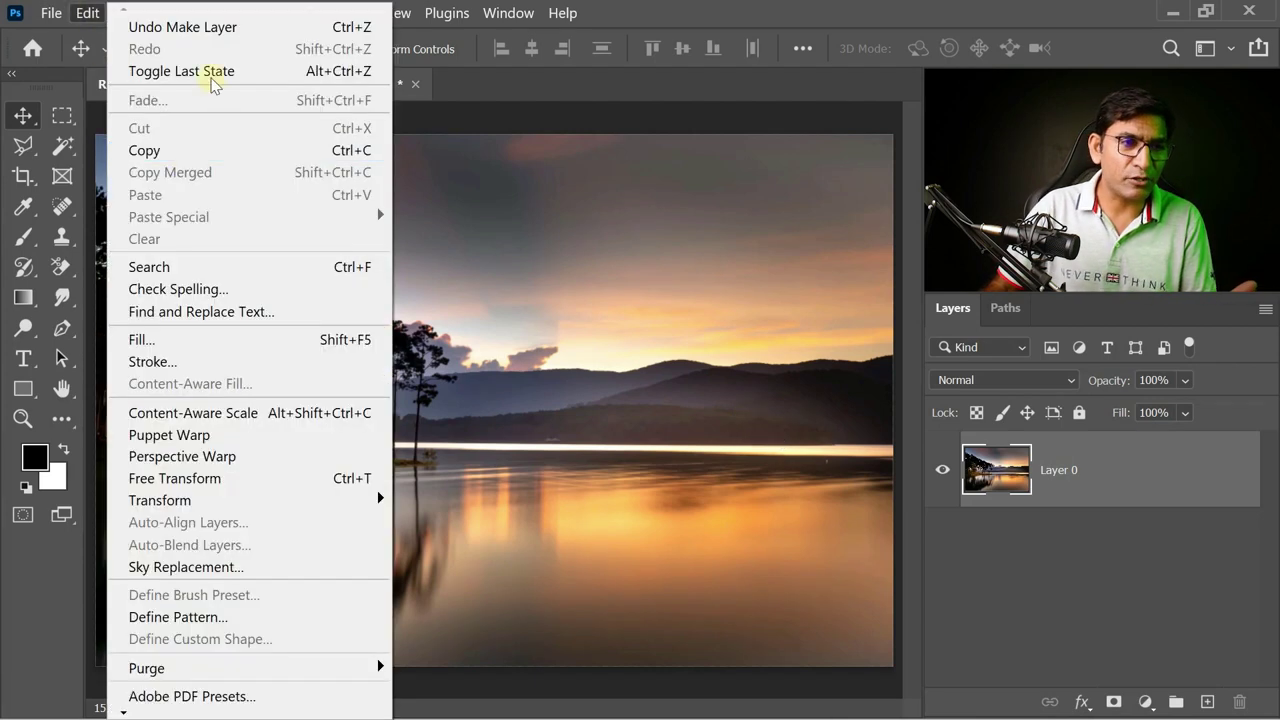
{"action": "left_click", "coordinate": [203, 78]}
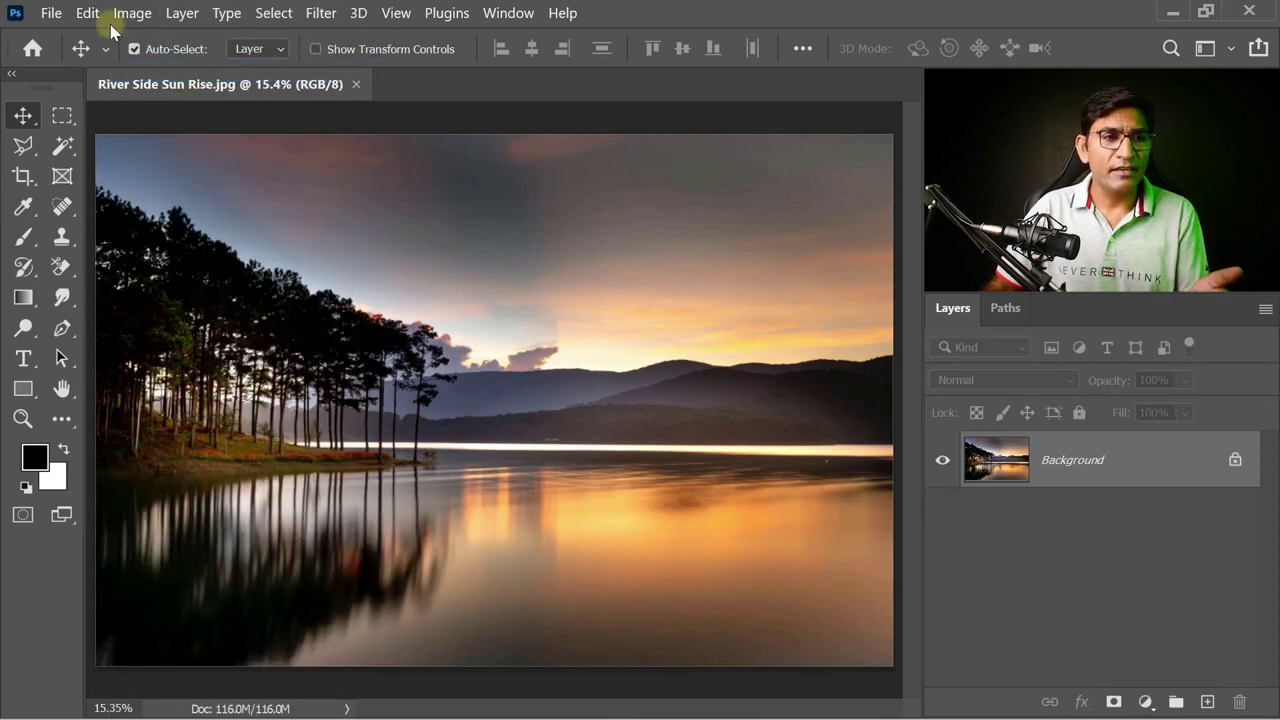
{"action": "left_click", "coordinate": [88, 14]}
{"action": "left_click", "coordinate": [157, 78]}
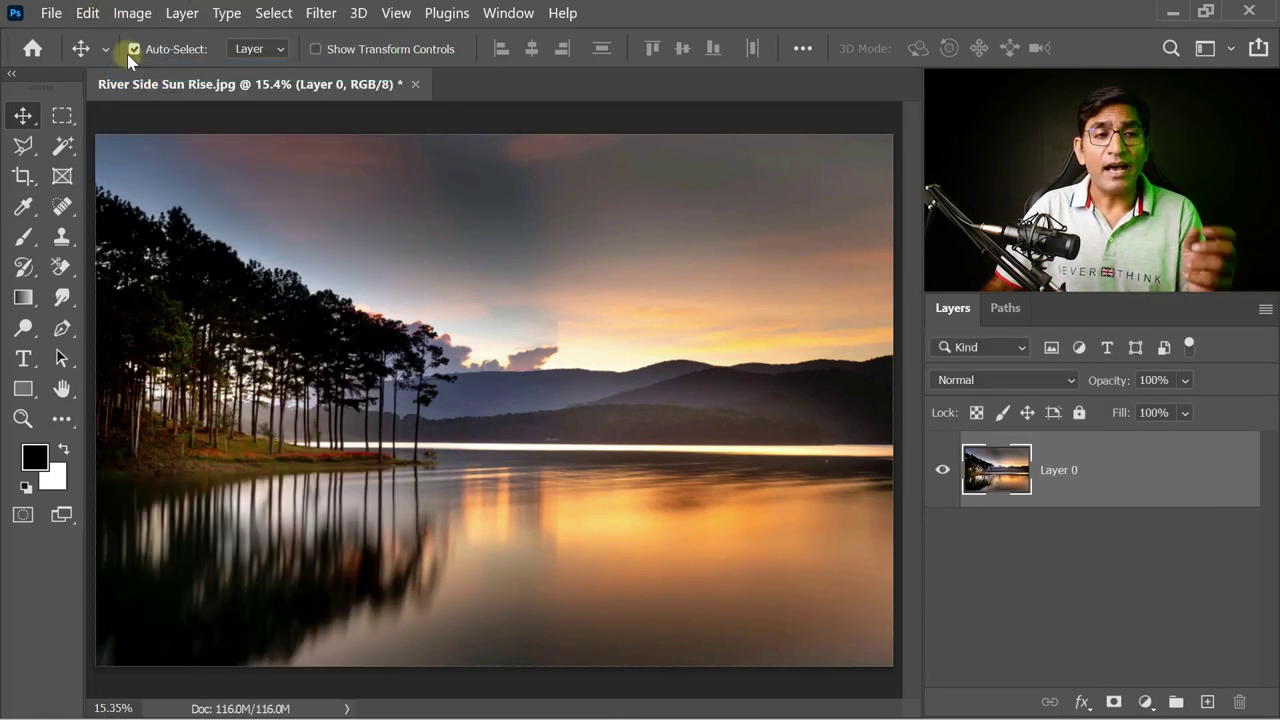
{"action": "left_click", "coordinate": [87, 12]}
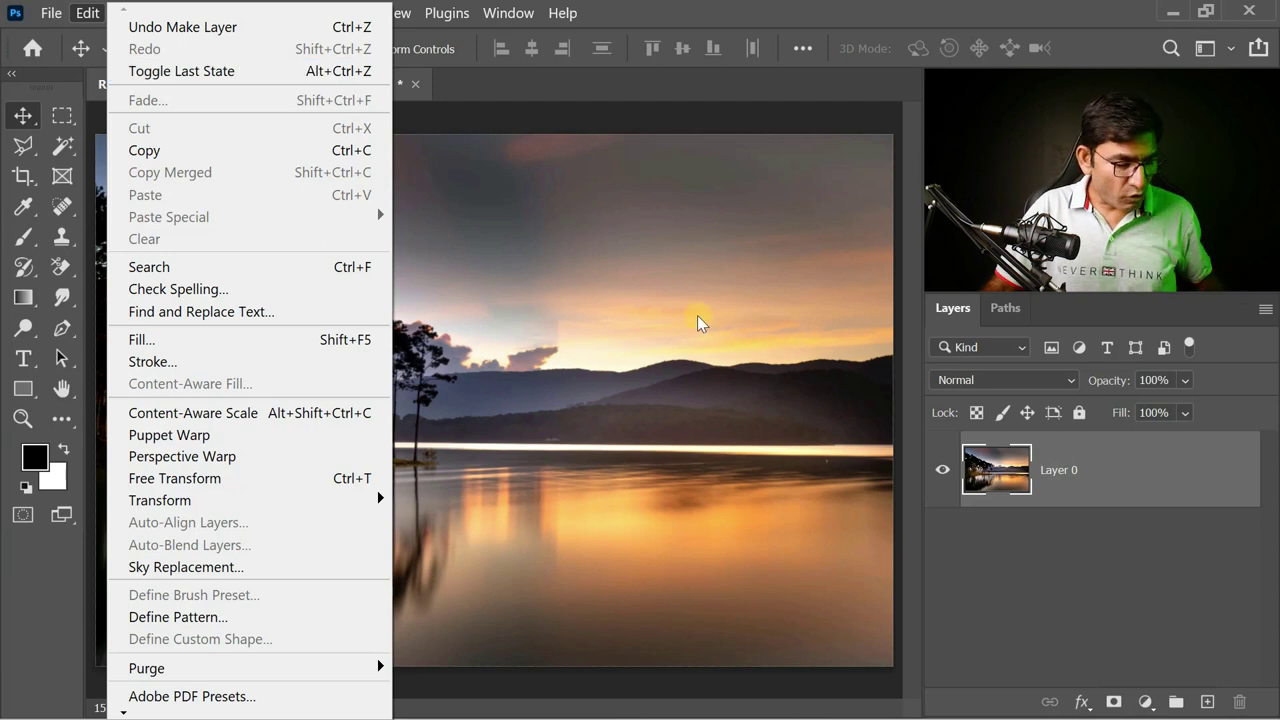
{"action": "left_click", "coordinate": [586, 288]}
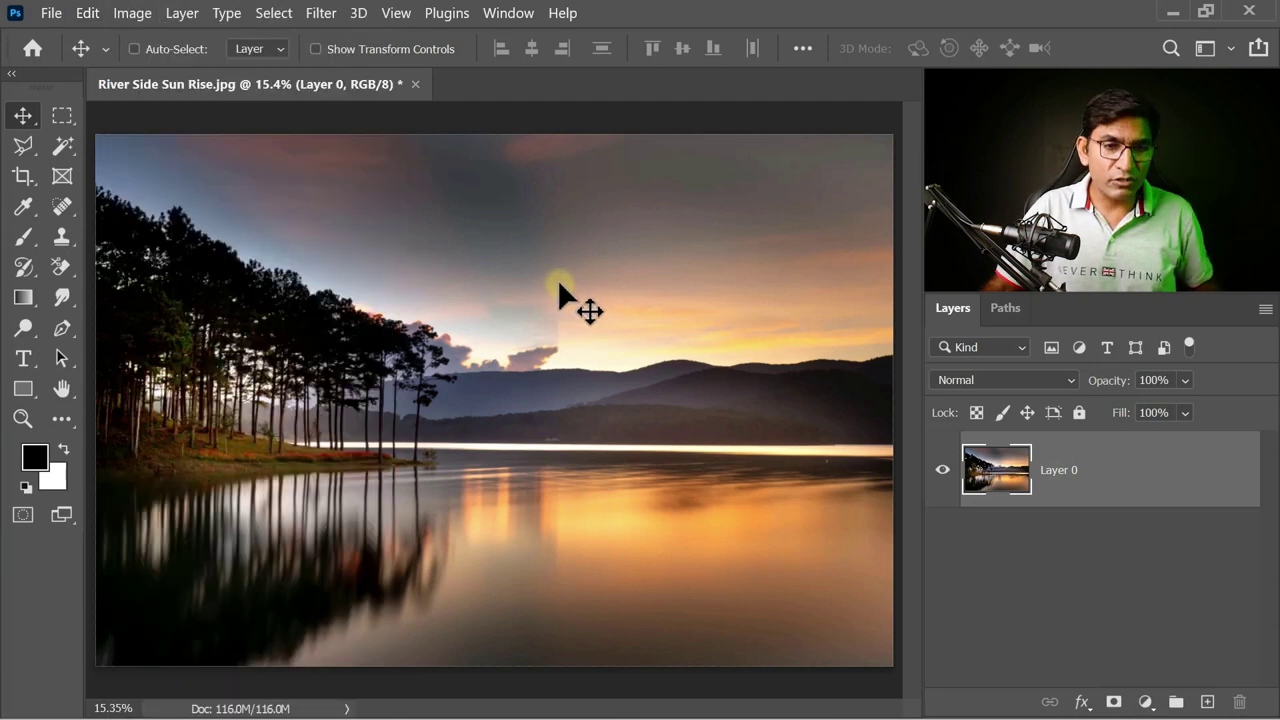
Step: Step back with Ctrl+Alt+Z so the photo returns to its locked Background layer
{"action": "key", "text": "ctrl+alt+z"}
{"action": "key", "text": "ctrl+alt+z"}
{"action": "key", "text": "ctrl+alt+z"}
{"action": "key", "text": "ctrl+alt+z"}
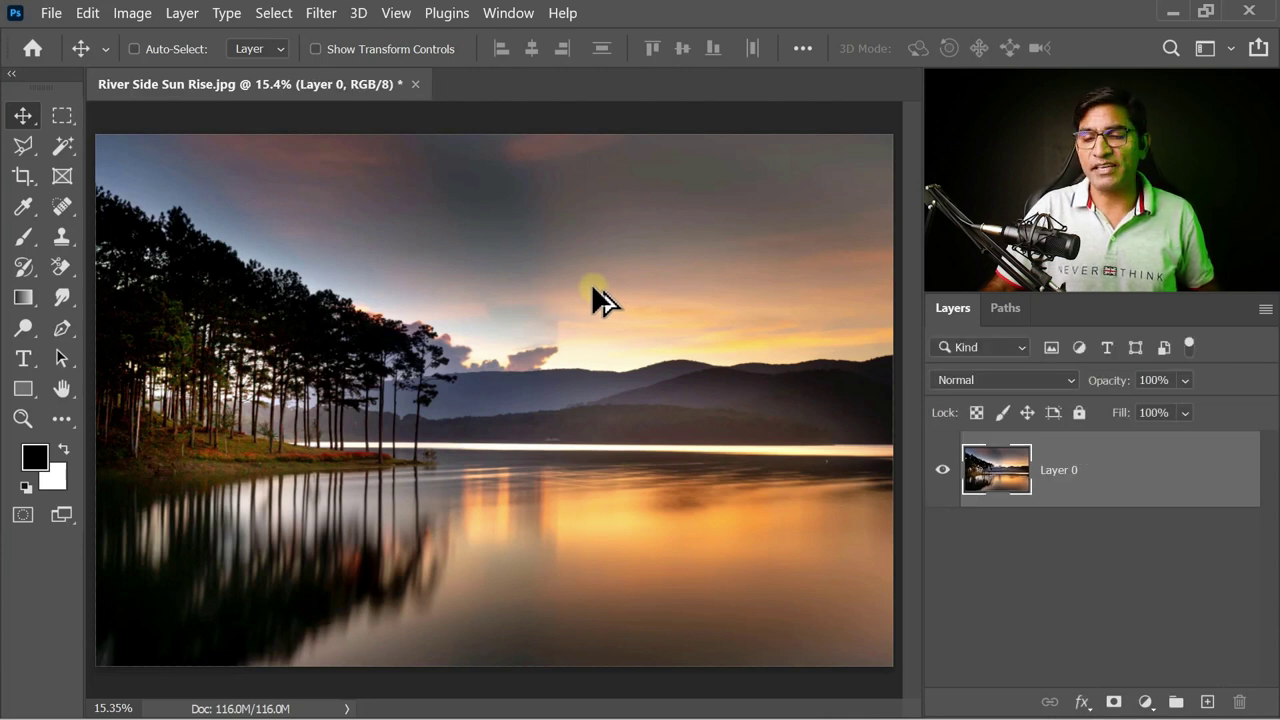
{"action": "key", "text": "ctrl+alt+z"}
{"action": "left_click", "coordinate": [87, 13]}
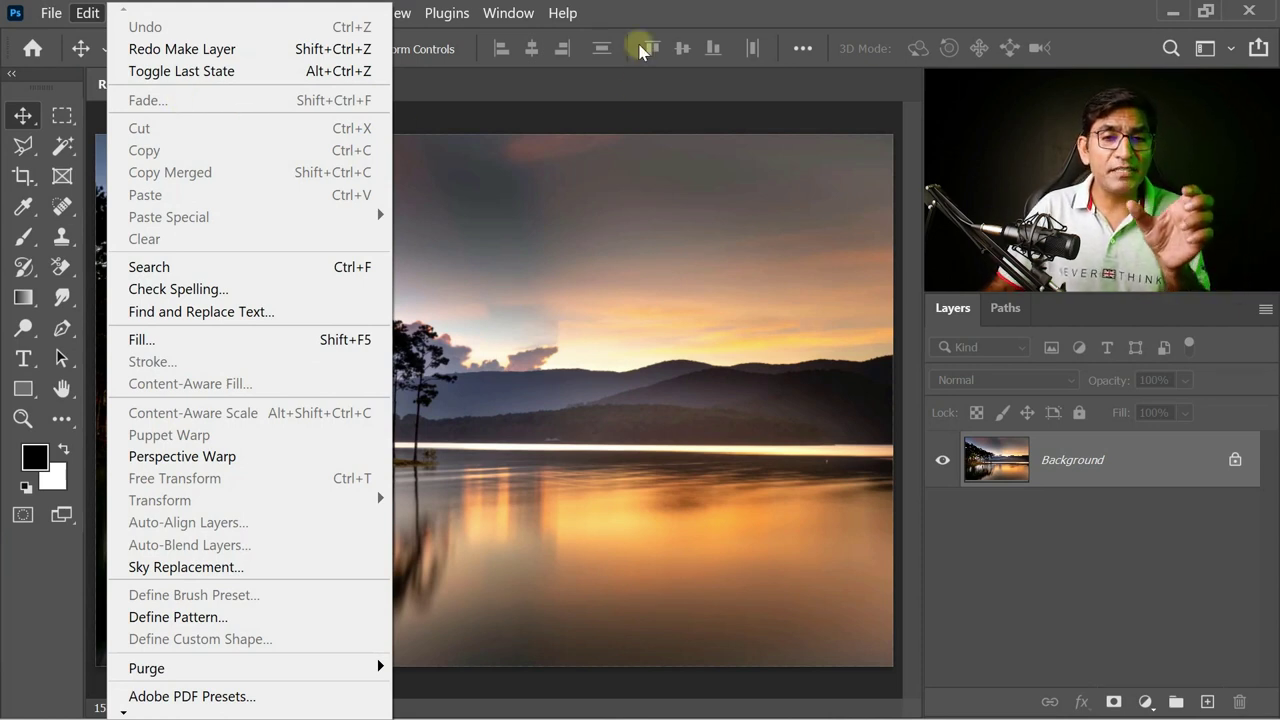
{"action": "left_click", "coordinate": [645, 15]}
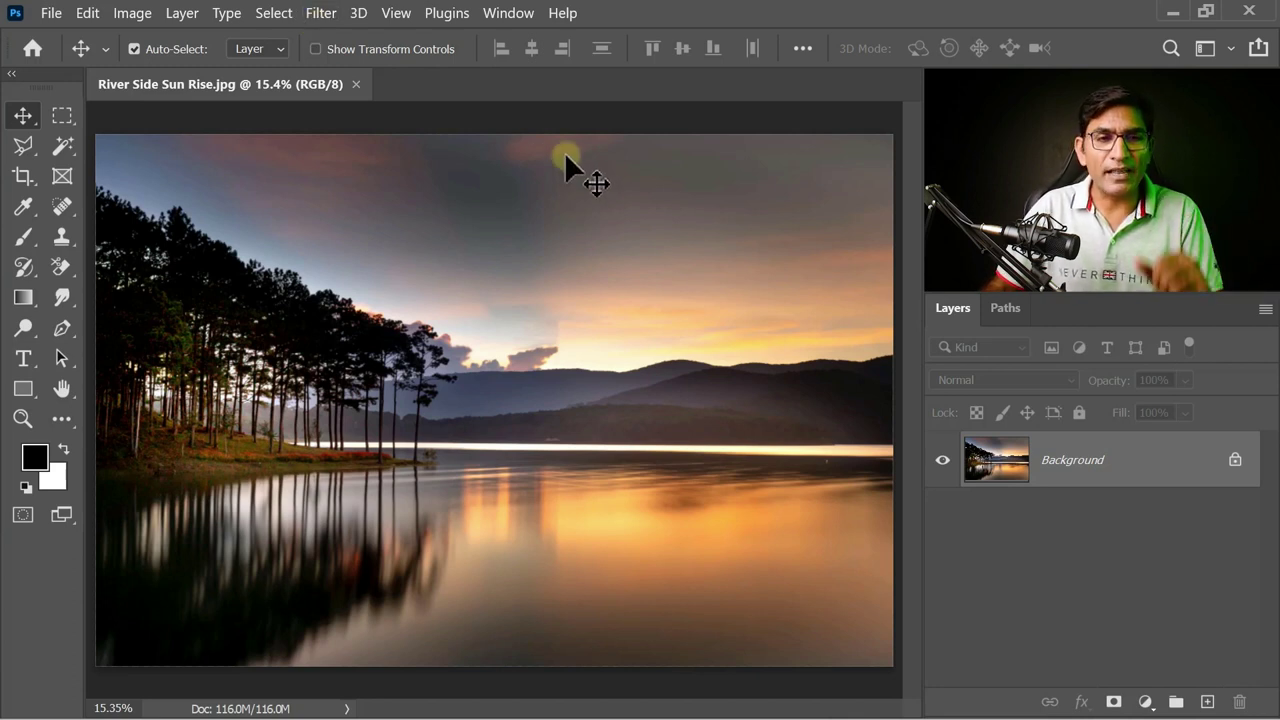
Step: Unlock the Background as Layer 0 and apply a 50-pixel Gaussian Blur to it
{"action": "double_click", "coordinate": [1166, 471]}
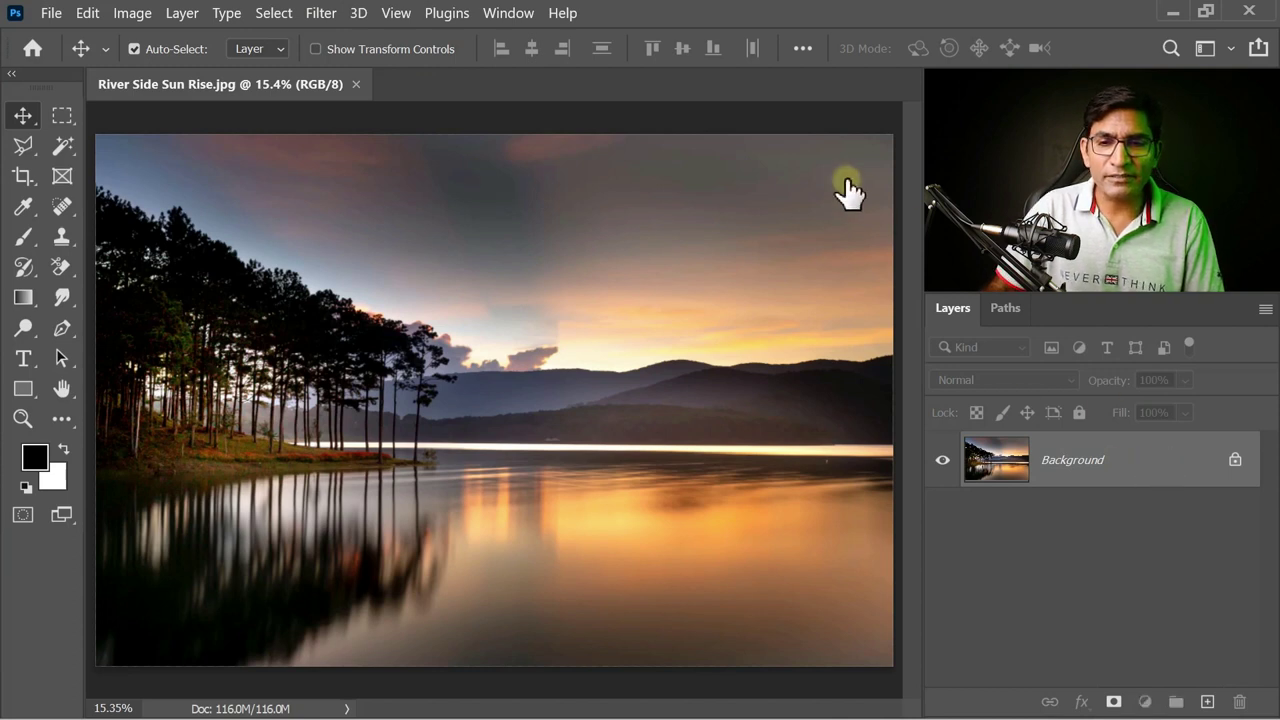
{"action": "left_click", "coordinate": [905, 214]}
{"action": "left_click", "coordinate": [320, 12]}
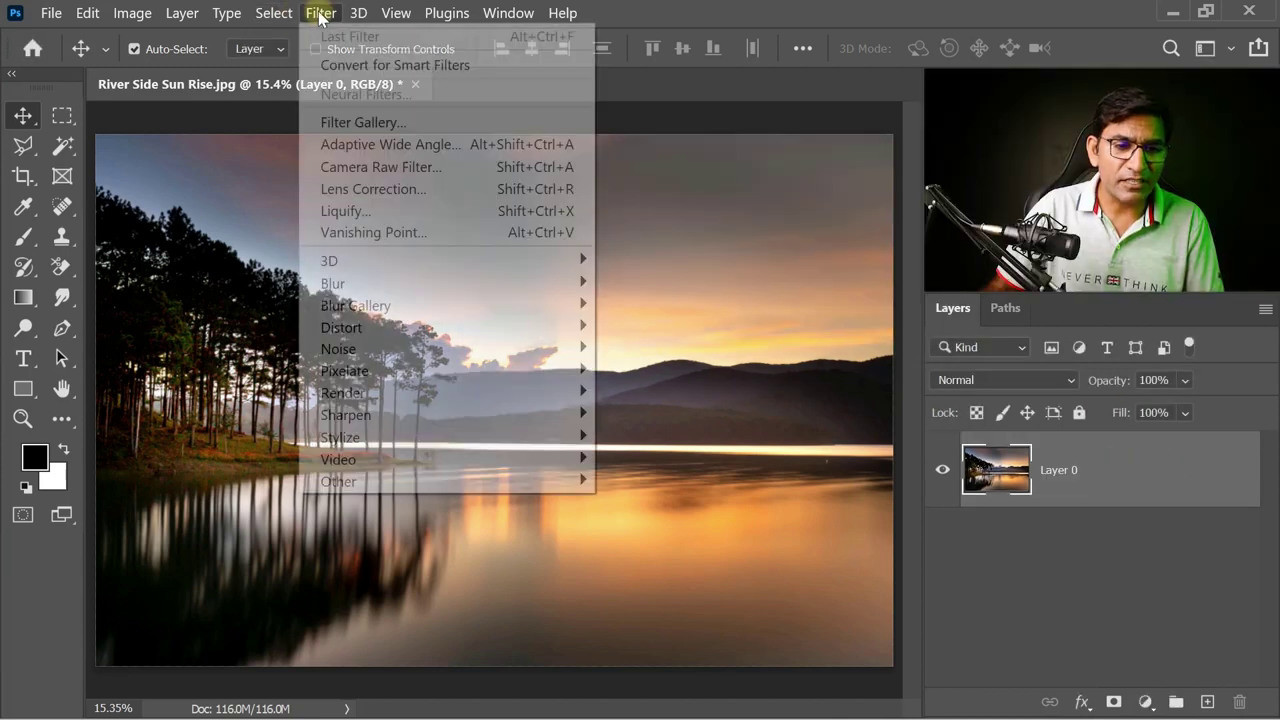
{"action": "mouse_move", "coordinate": [333, 283]}
{"action": "left_click", "coordinate": [688, 370]}
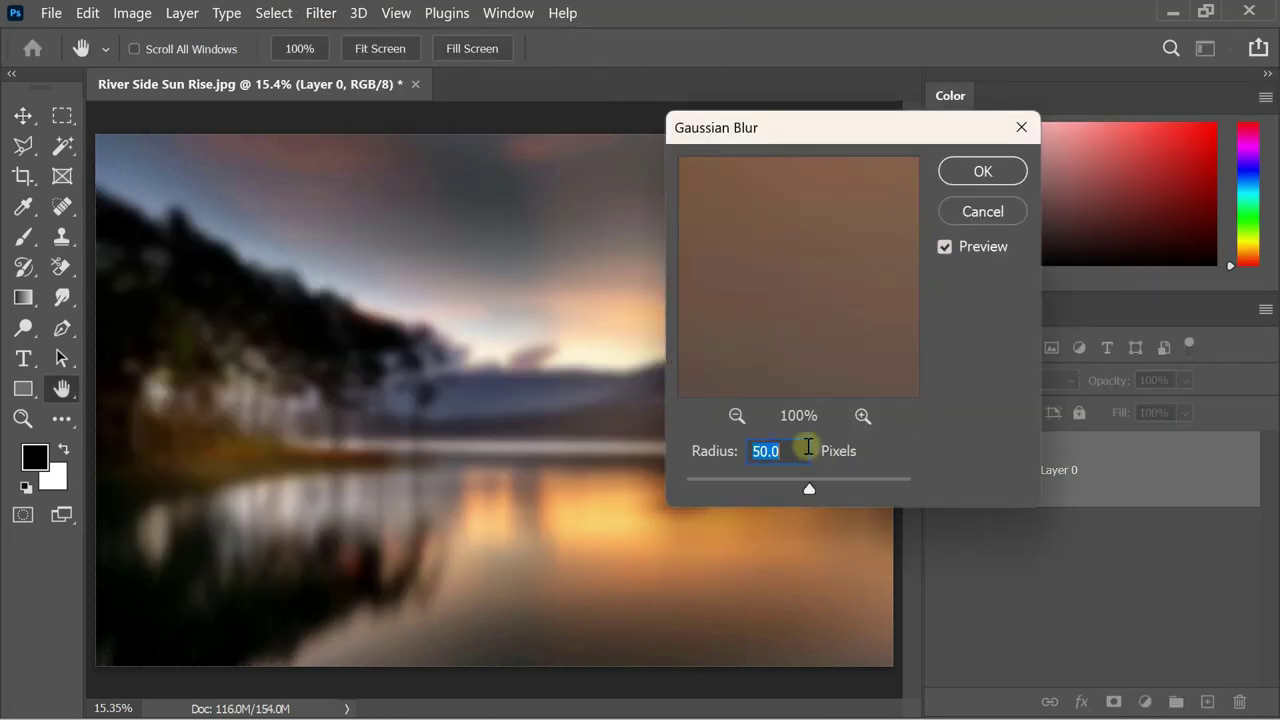
{"action": "left_click", "coordinate": [983, 172]}
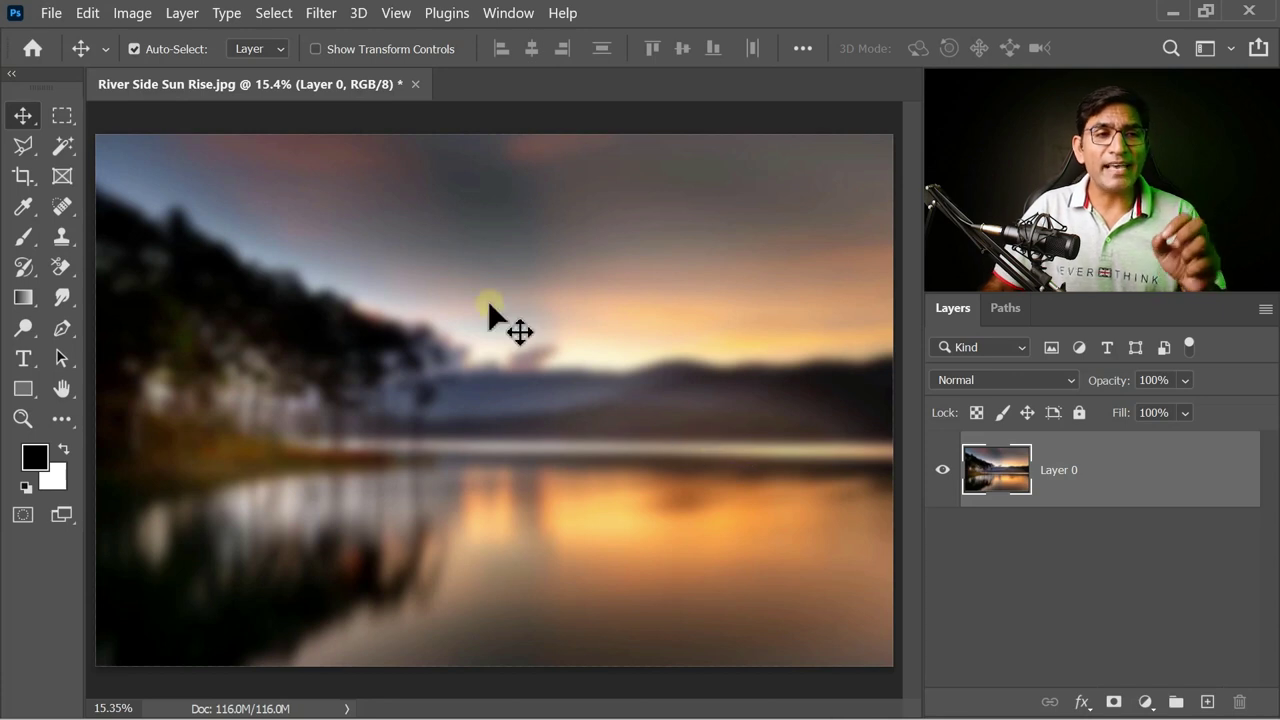
{"action": "left_click", "coordinate": [88, 14]}
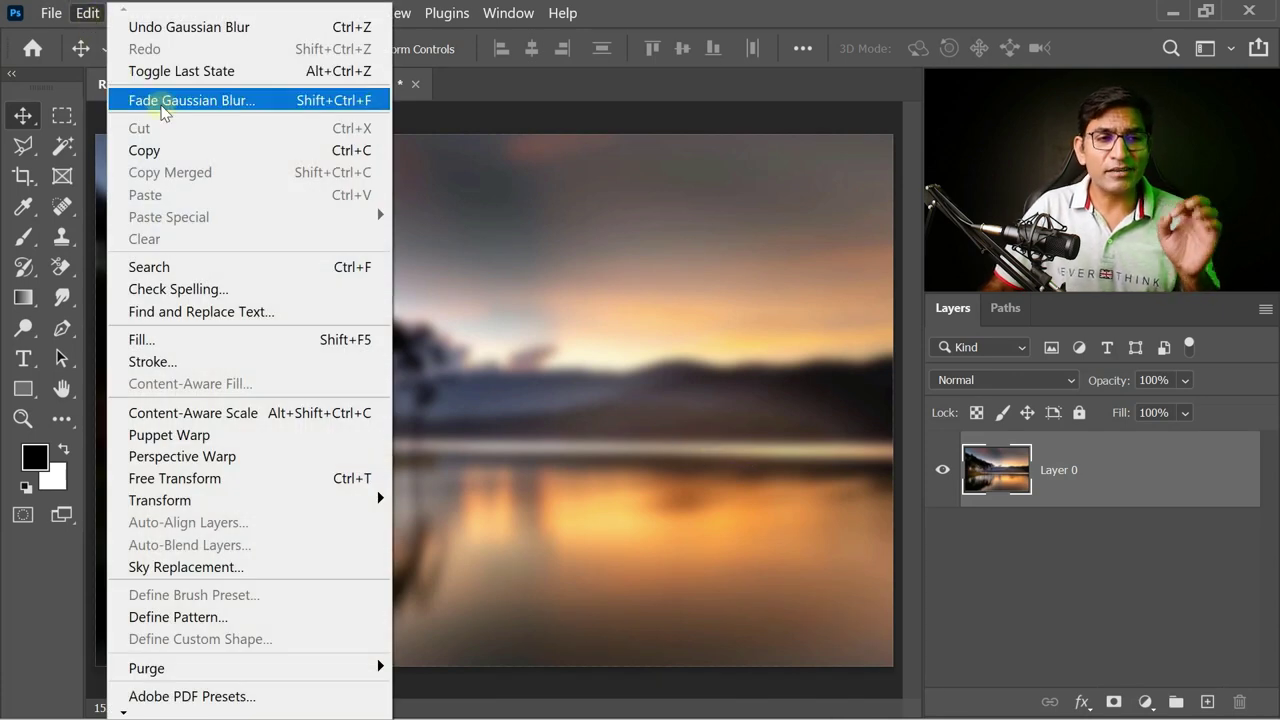
Step: Preview fading the Gaussian Blur at various opacities with Multiply blend mode
{"action": "left_click", "coordinate": [165, 102]}
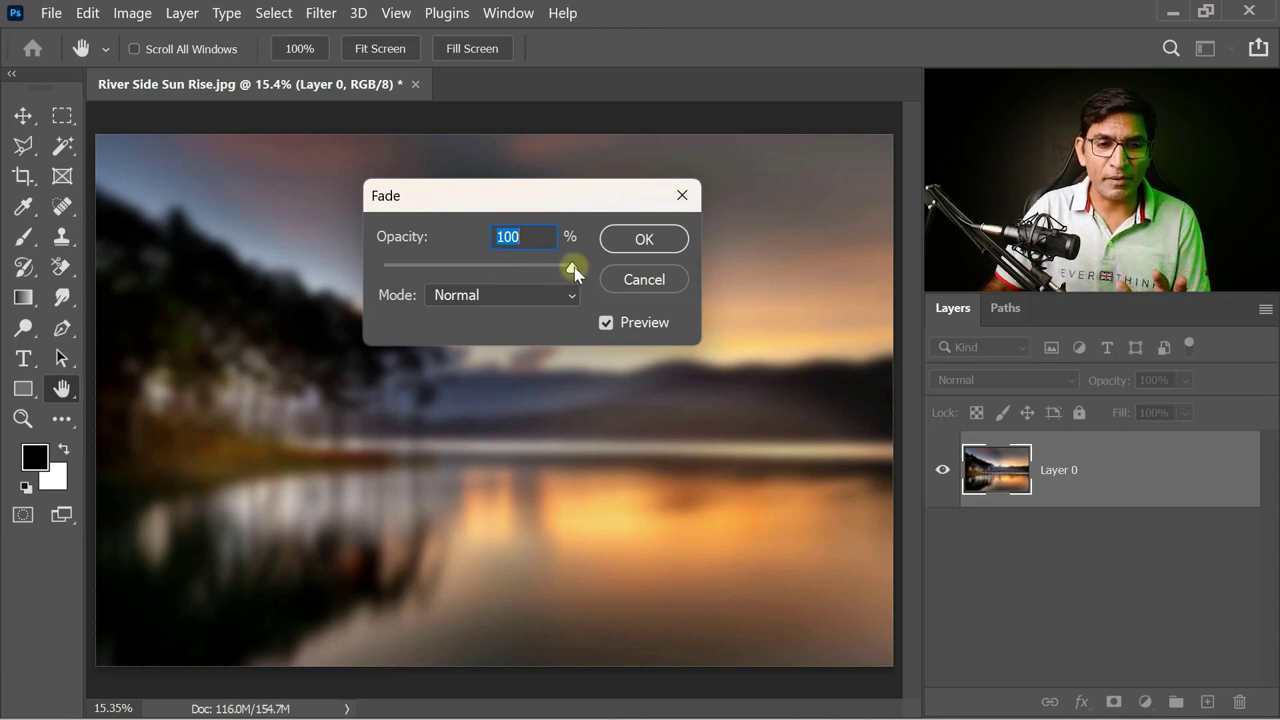
{"action": "left_click_drag", "start_coordinate": [549, 194], "coordinate": [406, 446]}
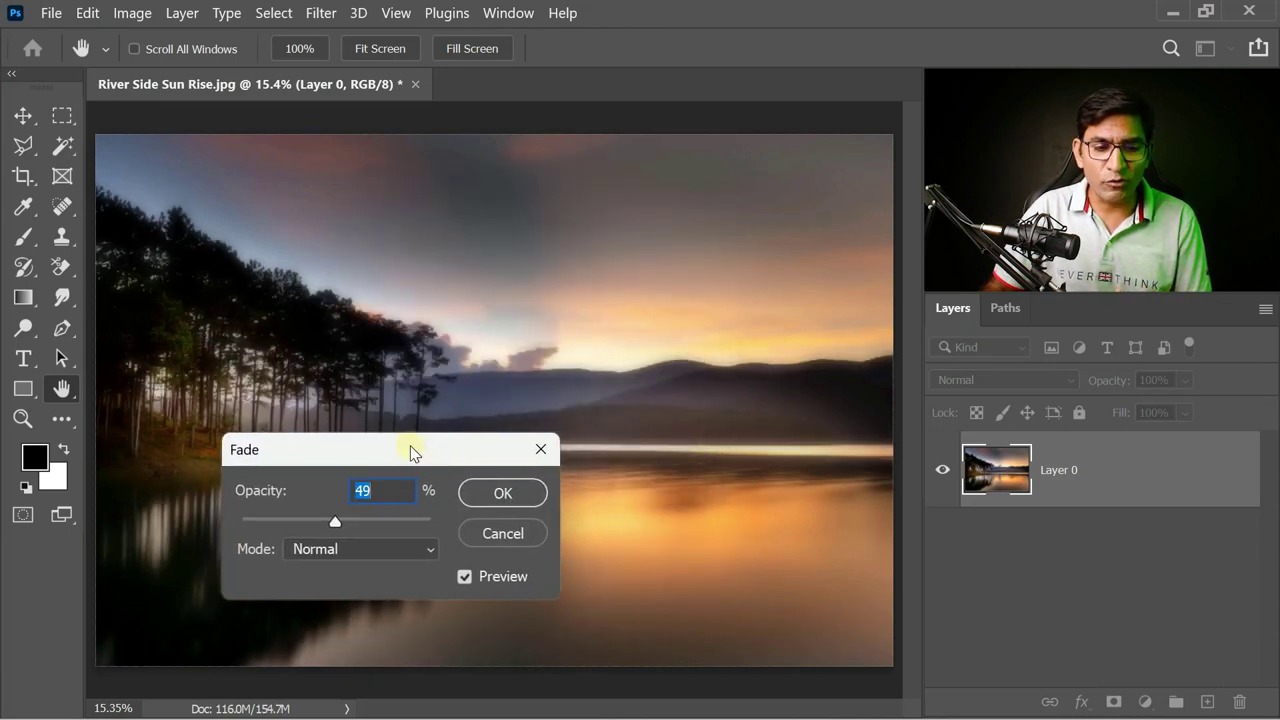
{"action": "left_click_drag", "start_coordinate": [308, 521], "coordinate": [239, 522]}
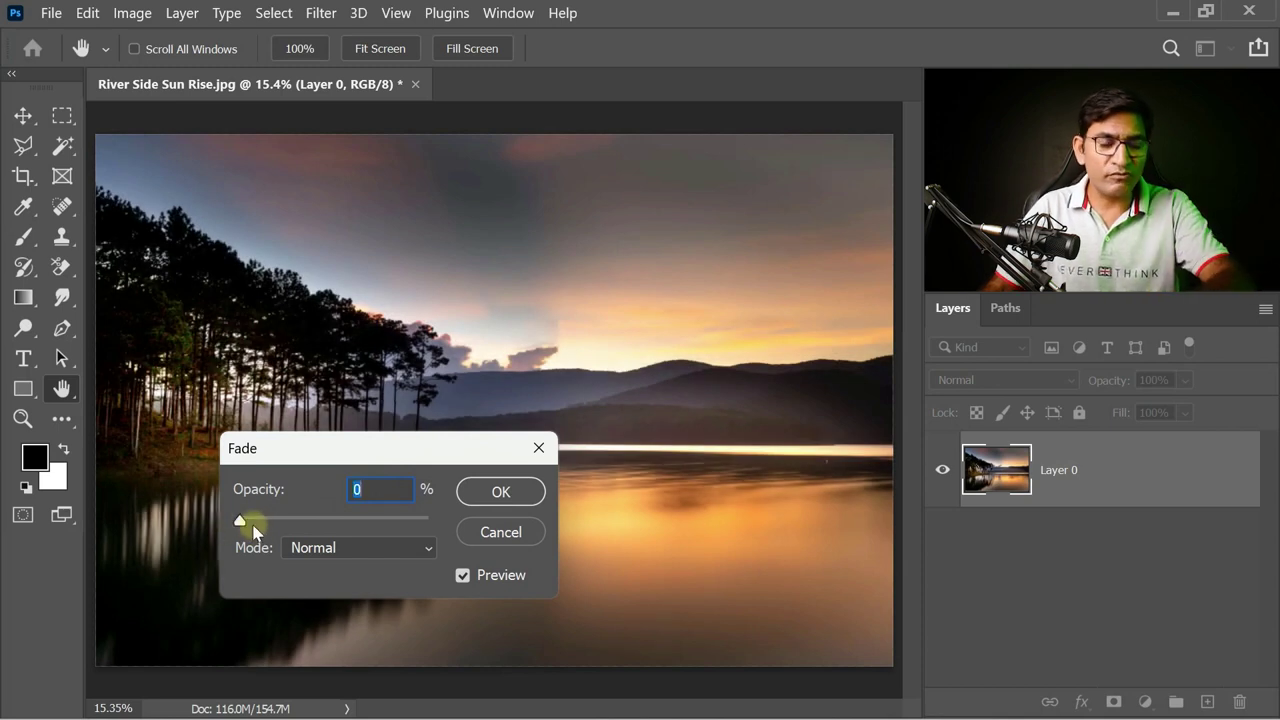
{"action": "mouse_move", "coordinate": [257, 521]}
{"action": "left_mouse_down"}
{"action": "mouse_move", "coordinate": [423, 515]}
{"action": "mouse_move", "coordinate": [360, 521]}
{"action": "left_mouse_up"}
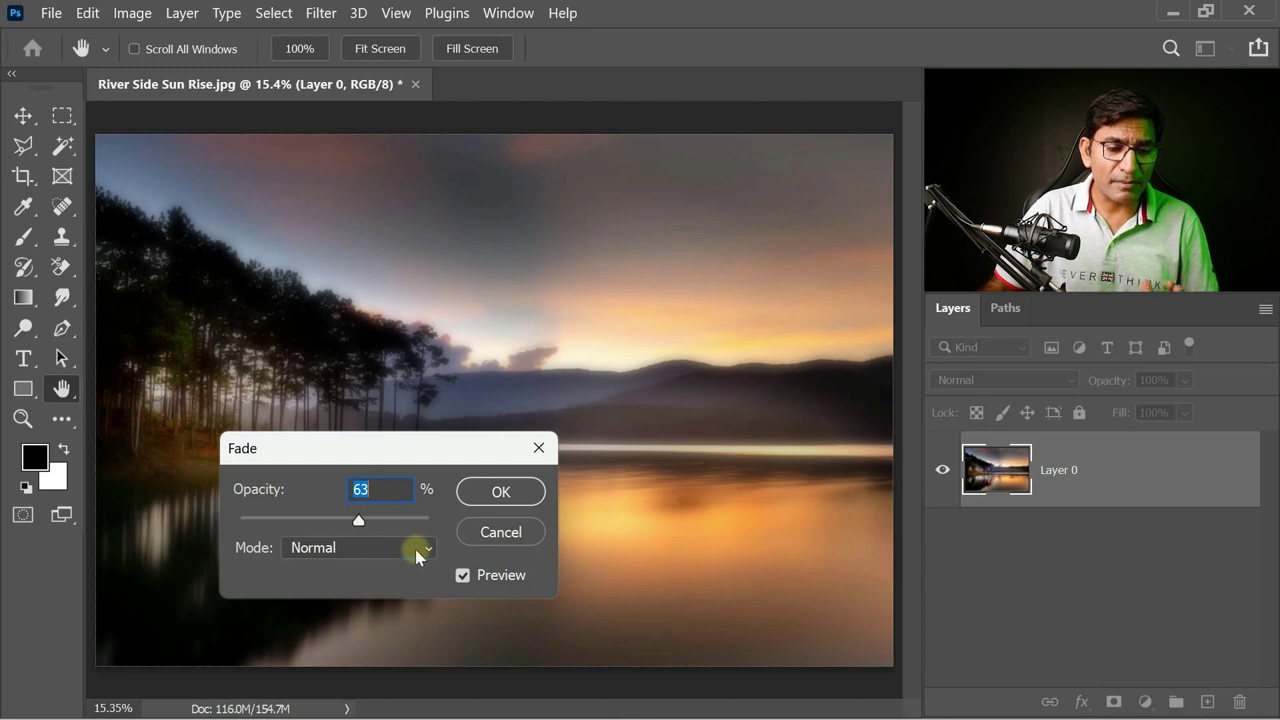
{"action": "left_click", "coordinate": [416, 549]}
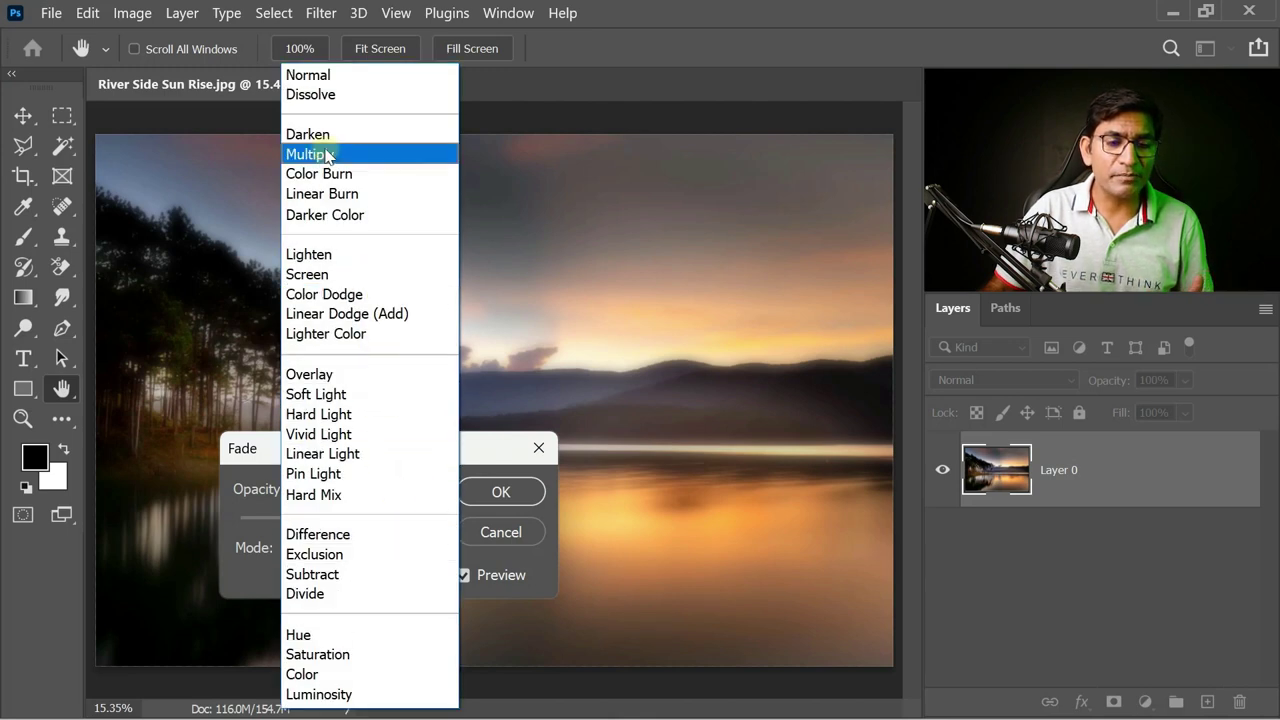
{"action": "left_click", "coordinate": [326, 155]}
{"action": "mouse_move", "coordinate": [357, 520]}
{"action": "left_mouse_down"}
{"action": "mouse_move", "coordinate": [390, 525]}
{"action": "mouse_move", "coordinate": [312, 526]}
{"action": "mouse_move", "coordinate": [353, 524]}
{"action": "mouse_move", "coordinate": [323, 523]}
{"action": "left_mouse_up"}
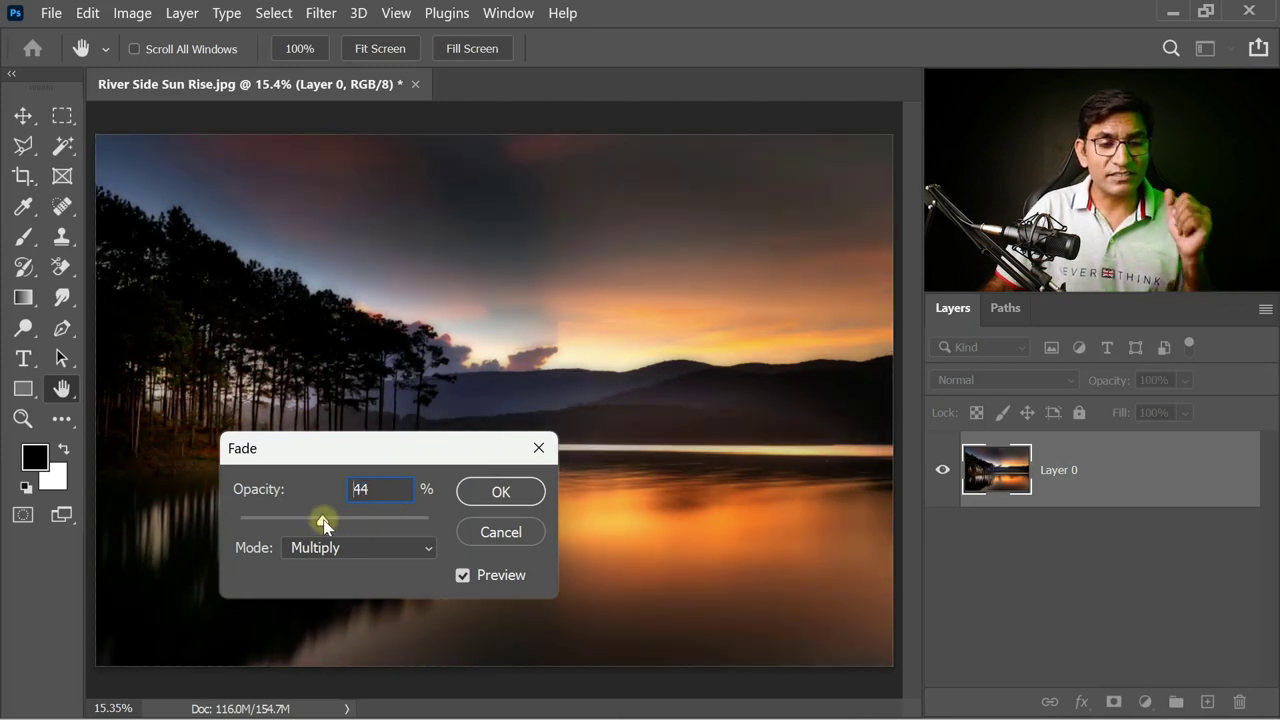
Step: Try the Screen blend mode at 14 percent opacity, then cancel the fade
{"action": "left_click", "coordinate": [424, 546]}
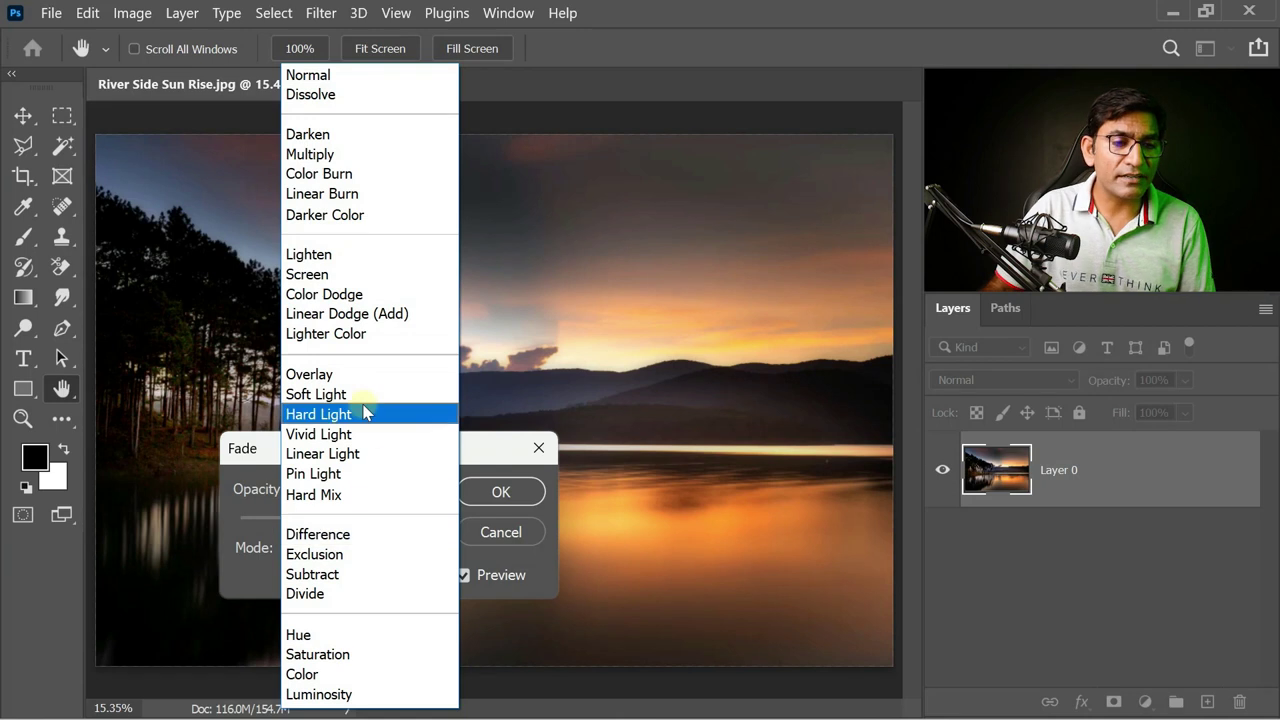
{"action": "left_click", "coordinate": [358, 274]}
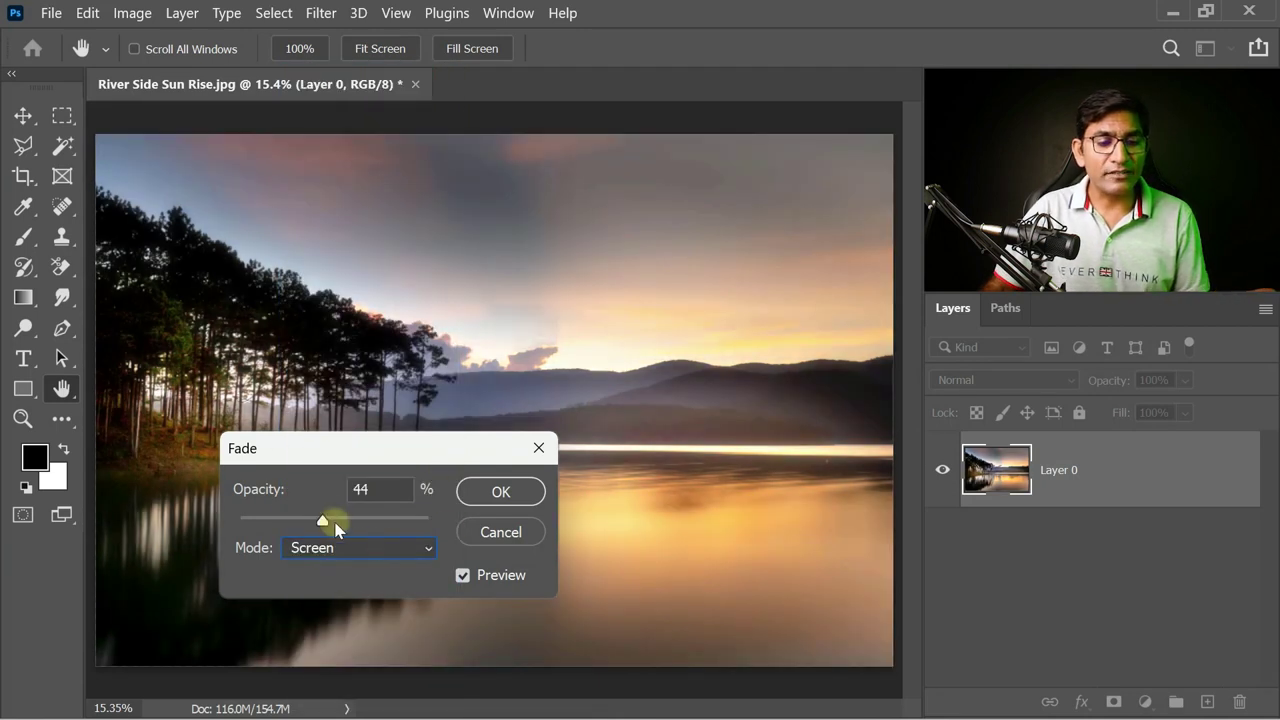
{"action": "left_click", "coordinate": [388, 514]}
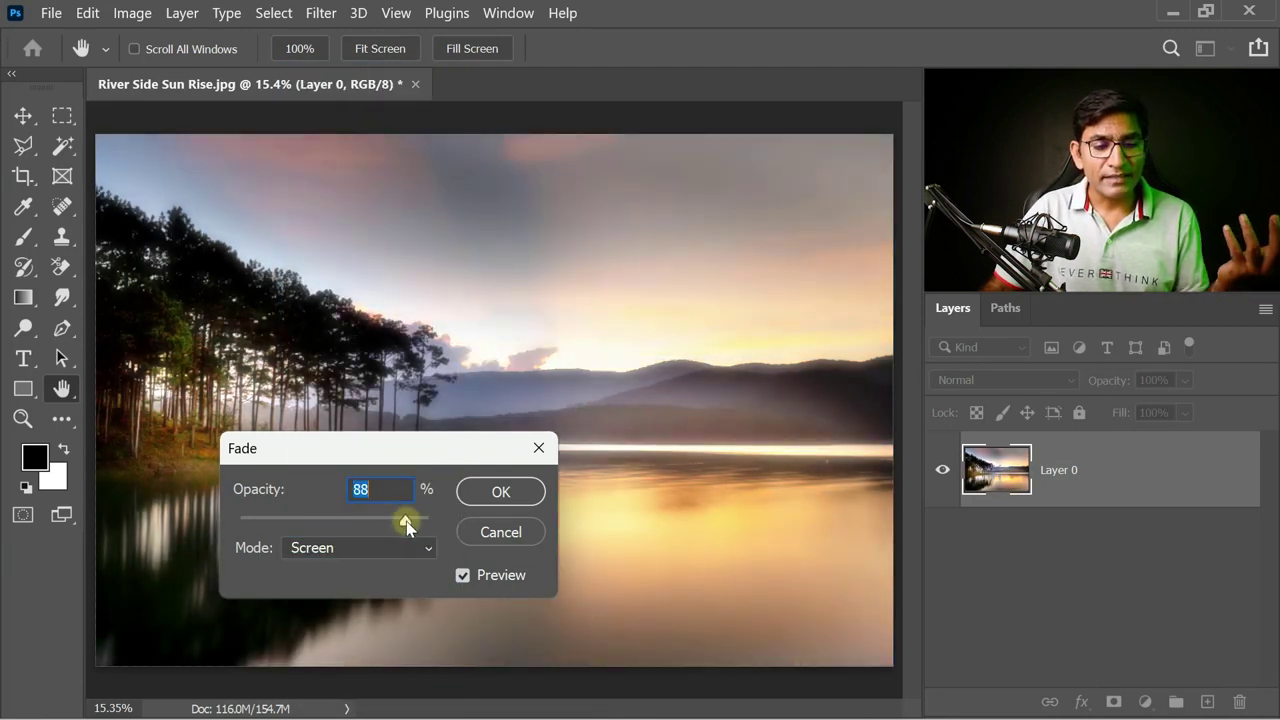
{"action": "mouse_move", "coordinate": [388, 520]}
{"action": "left_mouse_down"}
{"action": "mouse_move", "coordinate": [266, 520]}
{"action": "mouse_move", "coordinate": [365, 538]}
{"action": "left_mouse_up"}
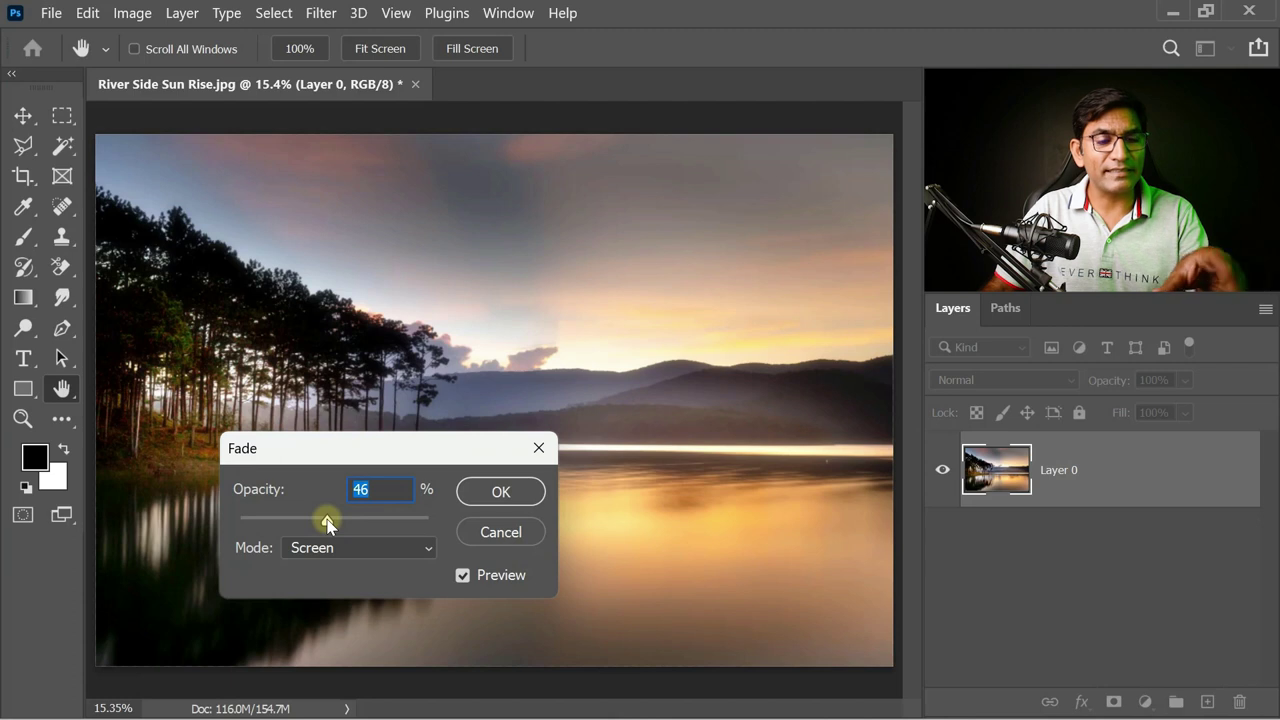
{"action": "left_click", "coordinate": [500, 532]}
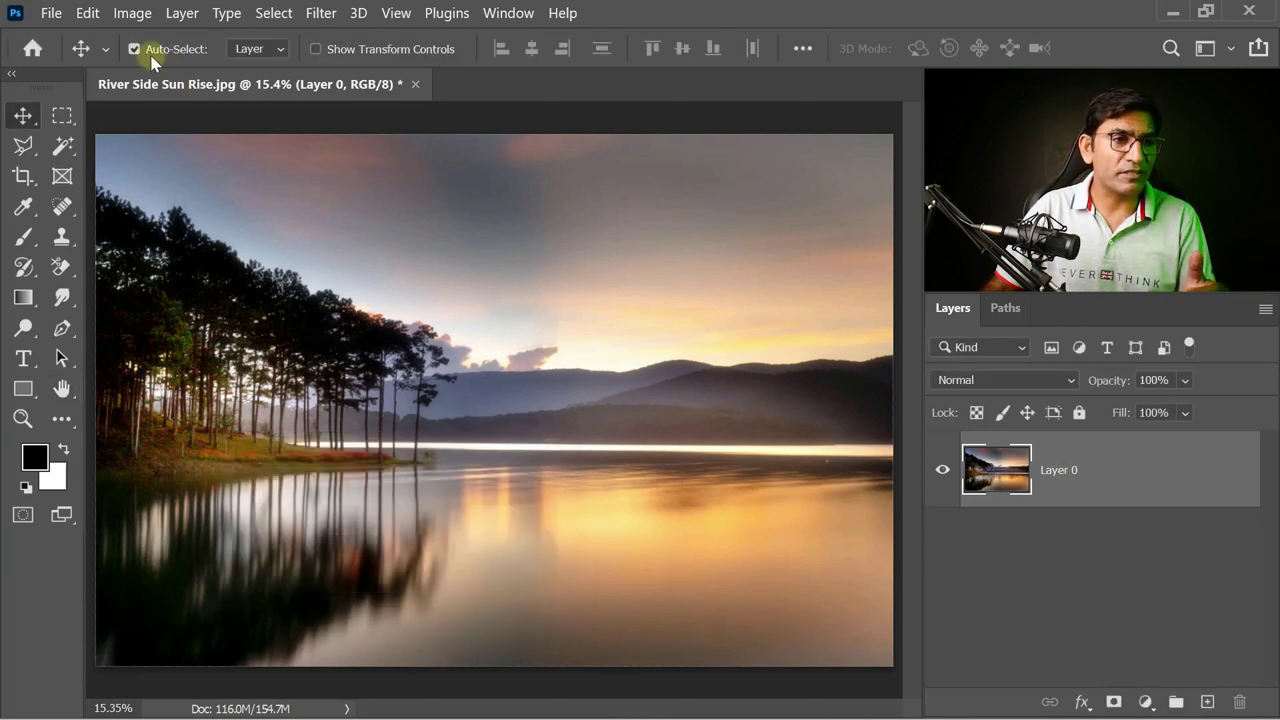
Step: Undo the Gaussian Blur with Ctrl+Z so the photo is sharp again
{"action": "left_click", "coordinate": [88, 13]}
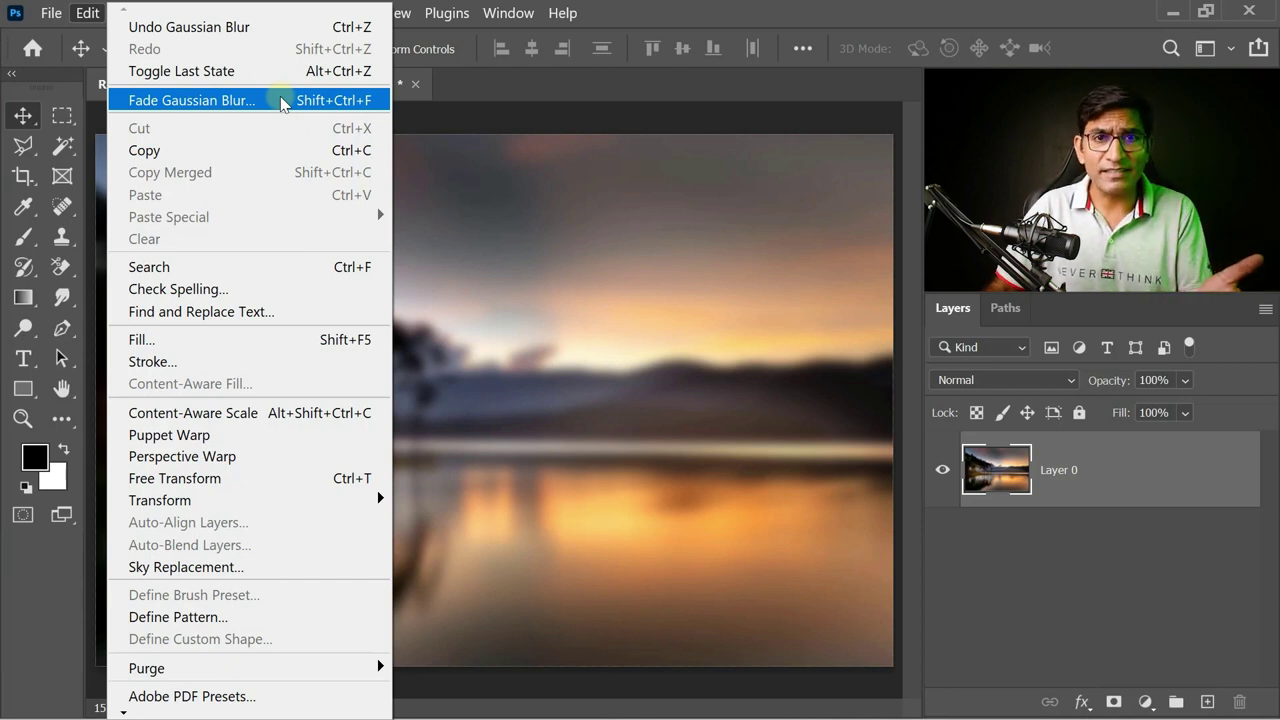
{"action": "left_click", "coordinate": [688, 433]}
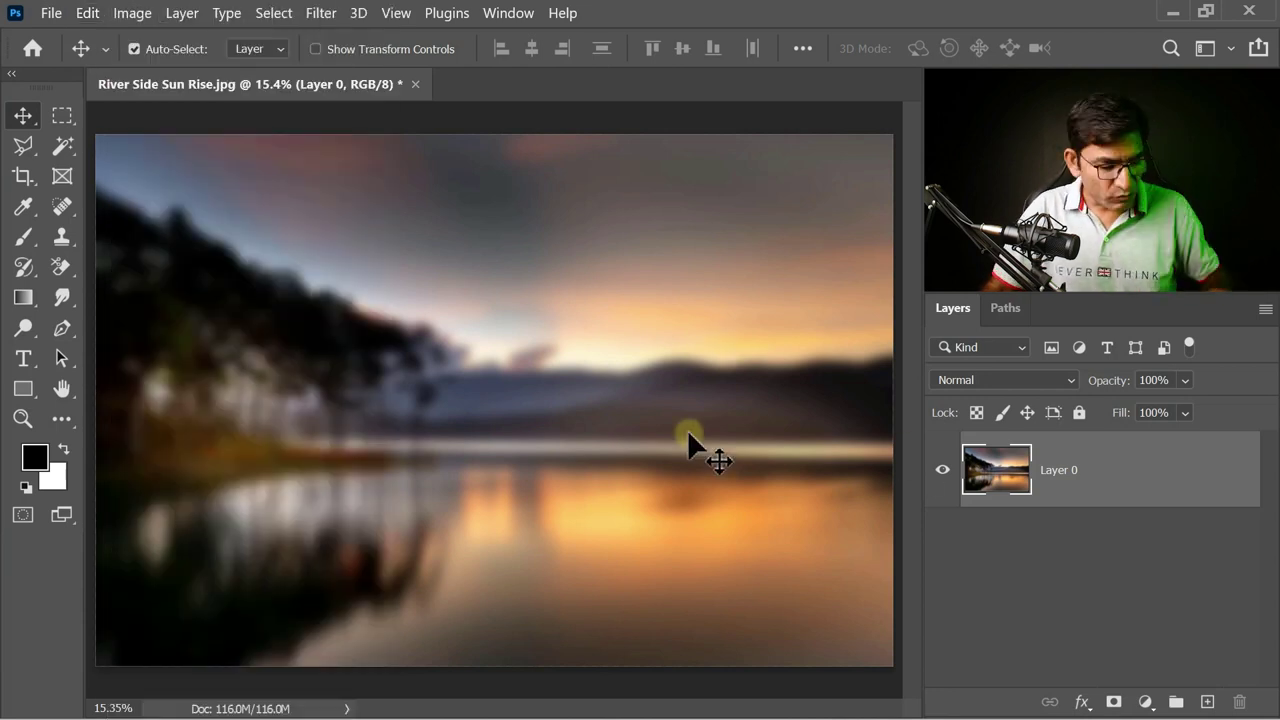
{"action": "key", "text": "ctrl+z"}
{"action": "key", "text": "ctrl+z"}
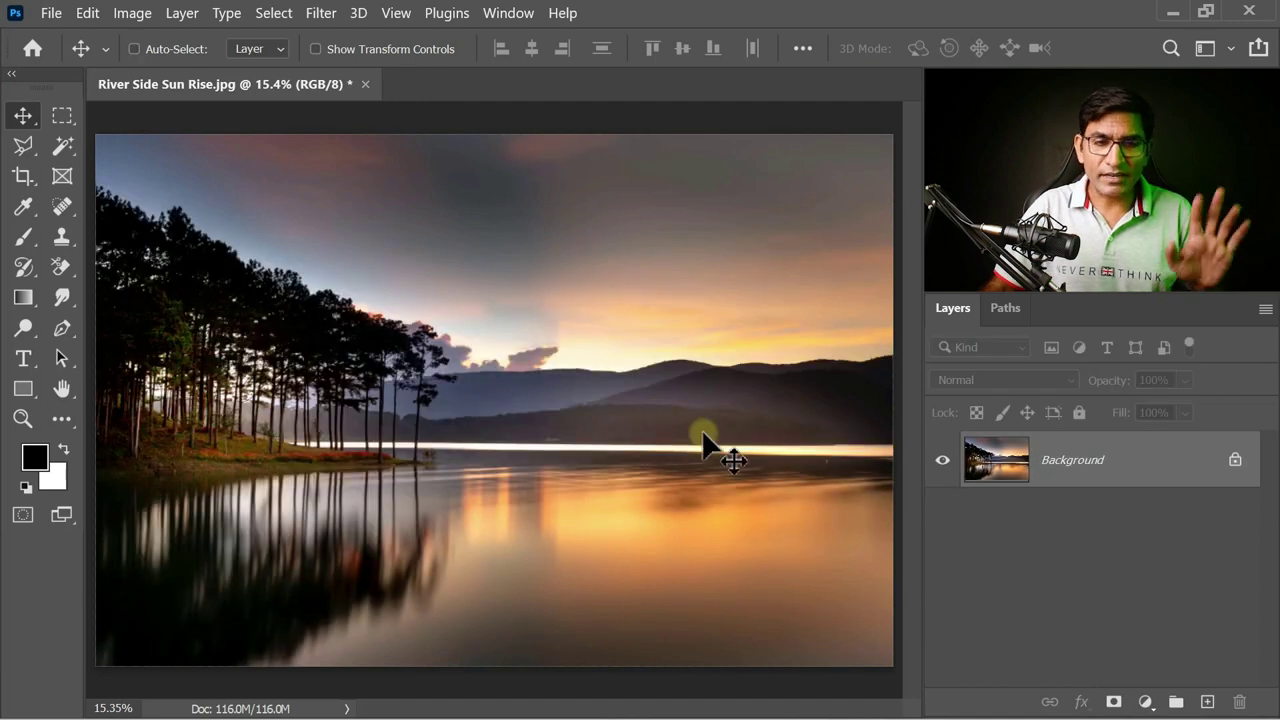
{"action": "left_click", "coordinate": [88, 13]}
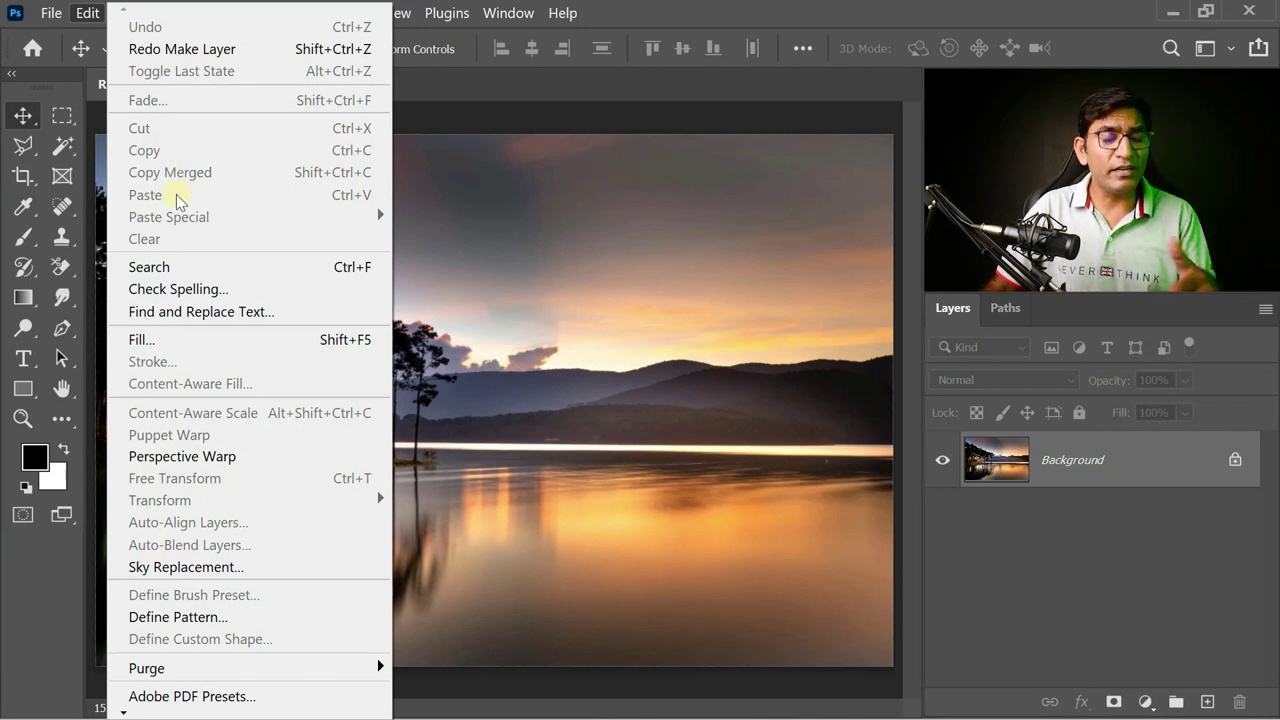
{"action": "left_click", "coordinate": [1140, 505]}
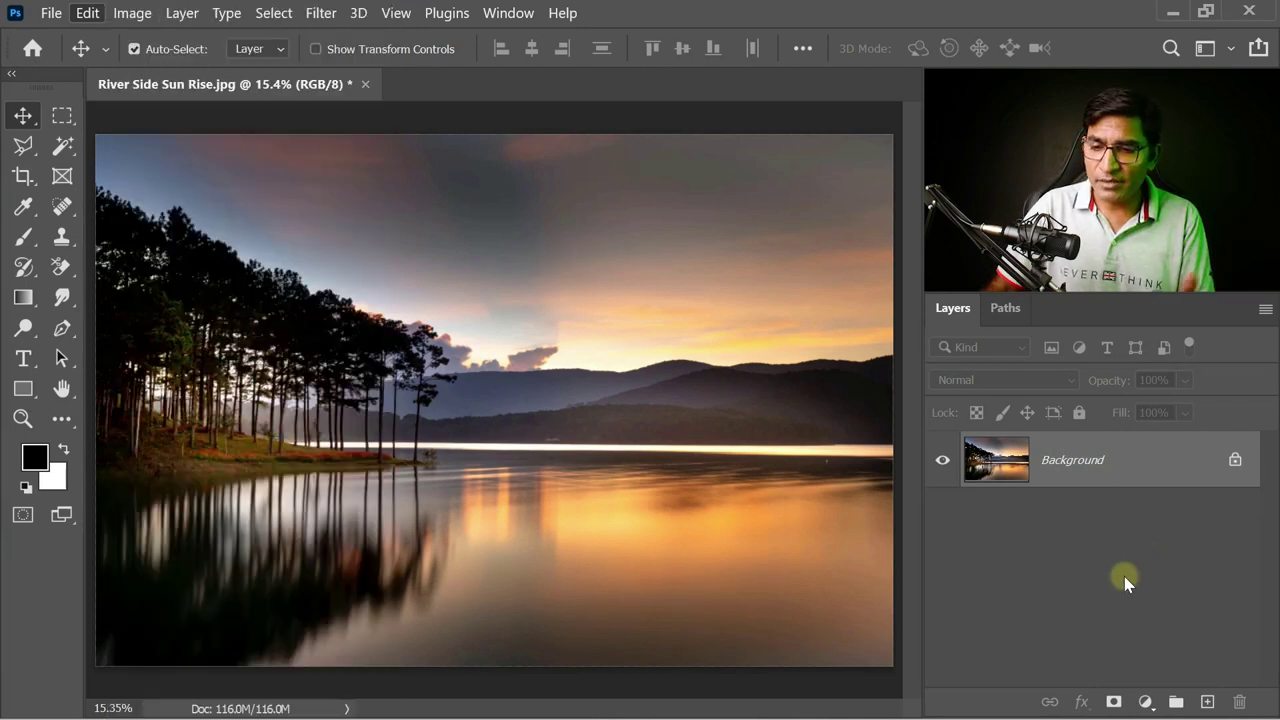
Step: Unlock the Background as Layer 0, marquee-select the top-left trees and cut them out
{"action": "double_click", "coordinate": [1165, 468]}
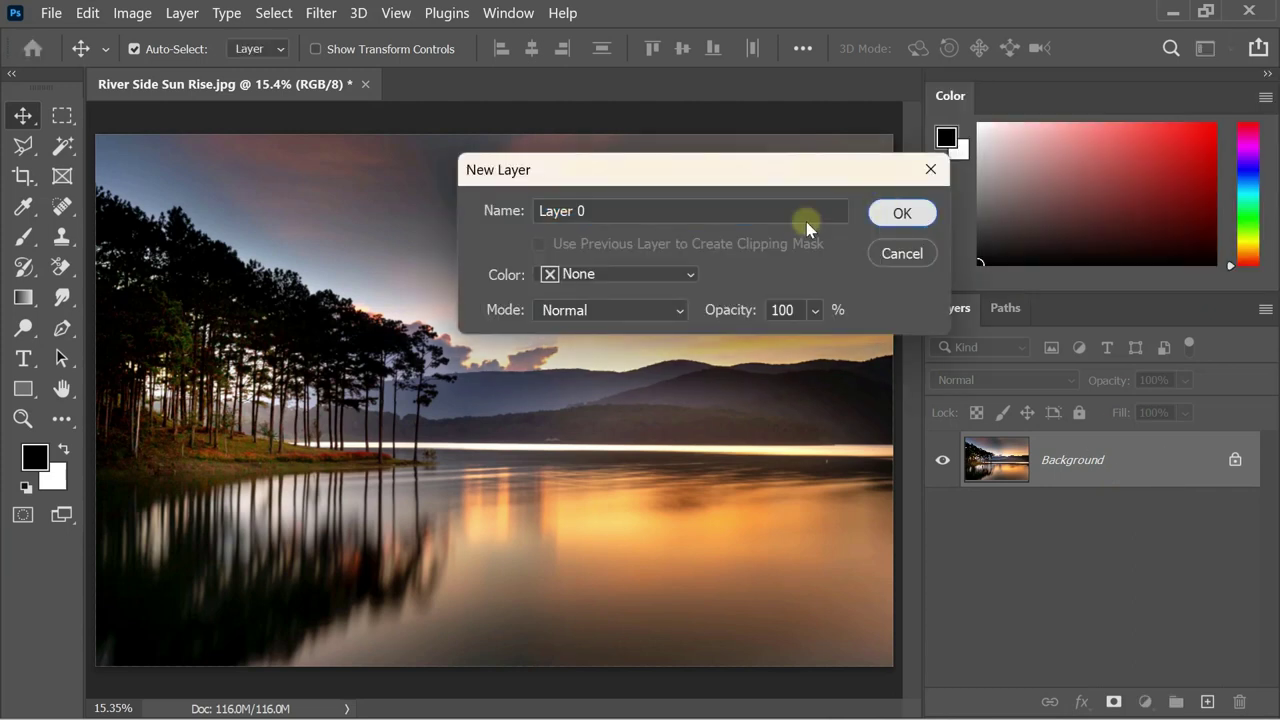
{"action": "key", "text": "Return"}
{"action": "left_click", "coordinate": [70, 118]}
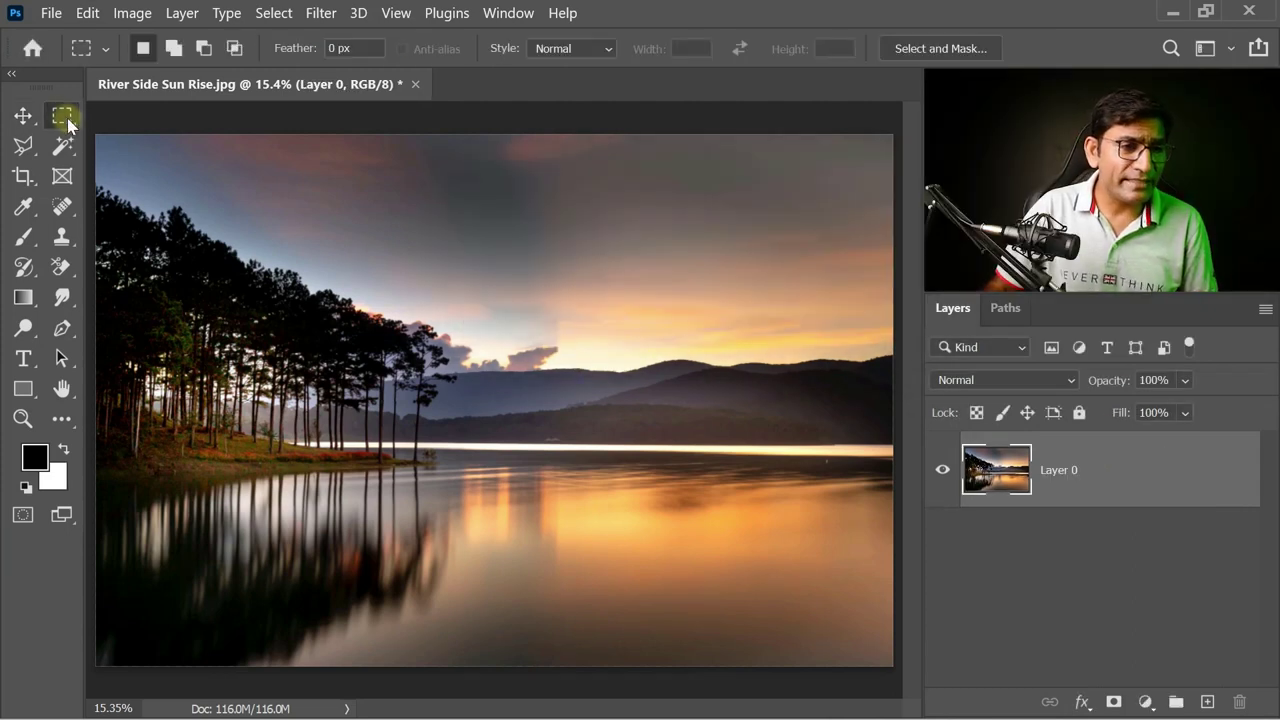
{"action": "left_click_drag", "start_coordinate": [95, 133], "coordinate": [378, 418]}
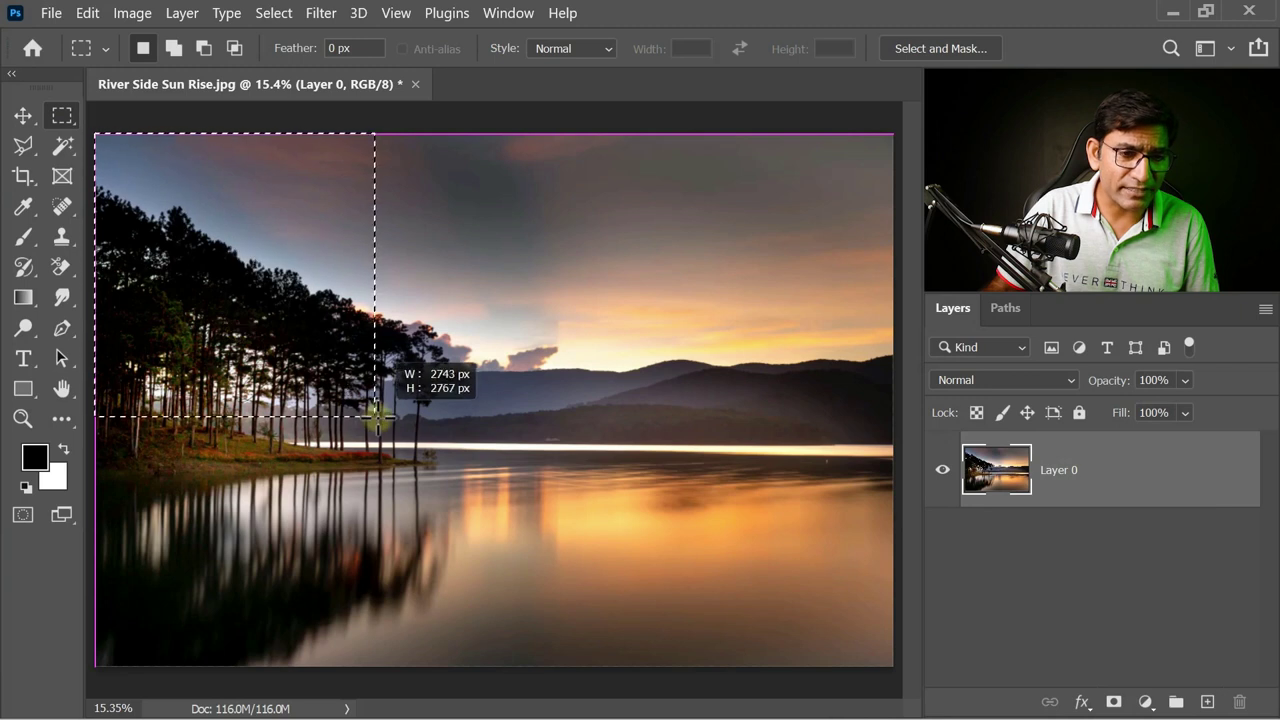
{"action": "left_click", "coordinate": [87, 13]}
{"action": "left_click", "coordinate": [183, 135]}
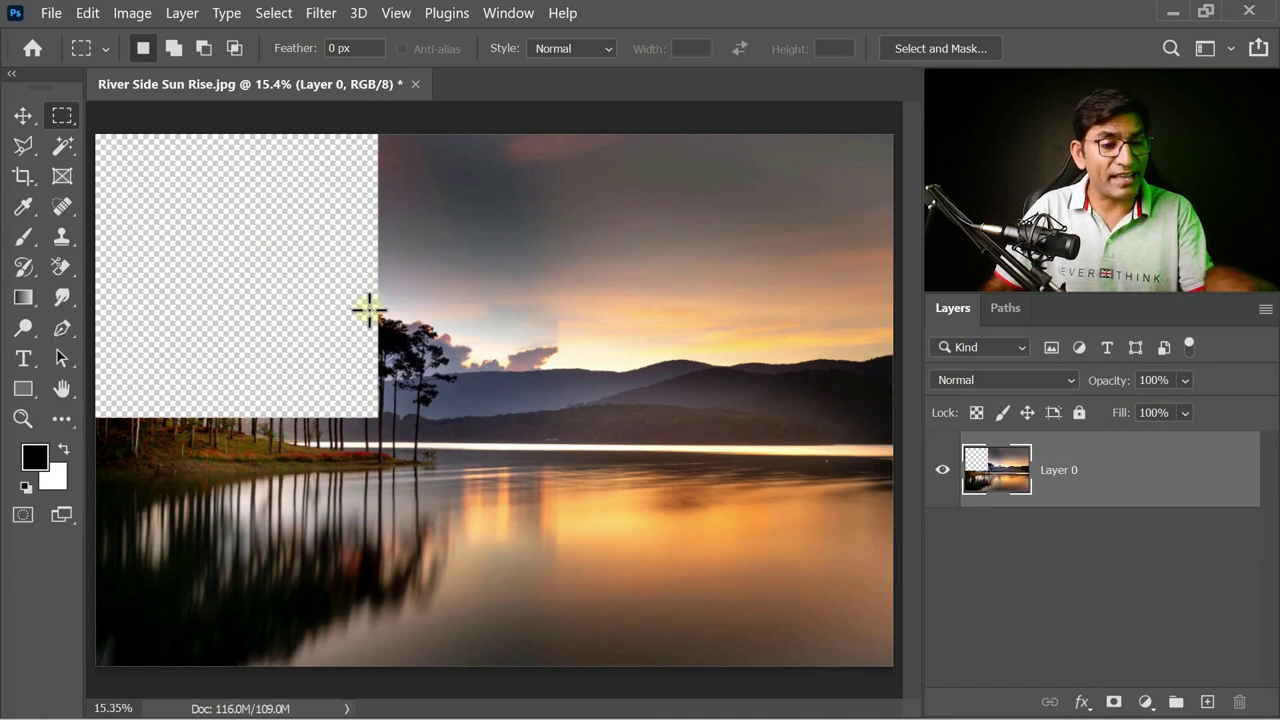
Step: Paste the cut trees as a new layer, then undo both the paste and the cut
{"action": "left_click", "coordinate": [88, 13]}
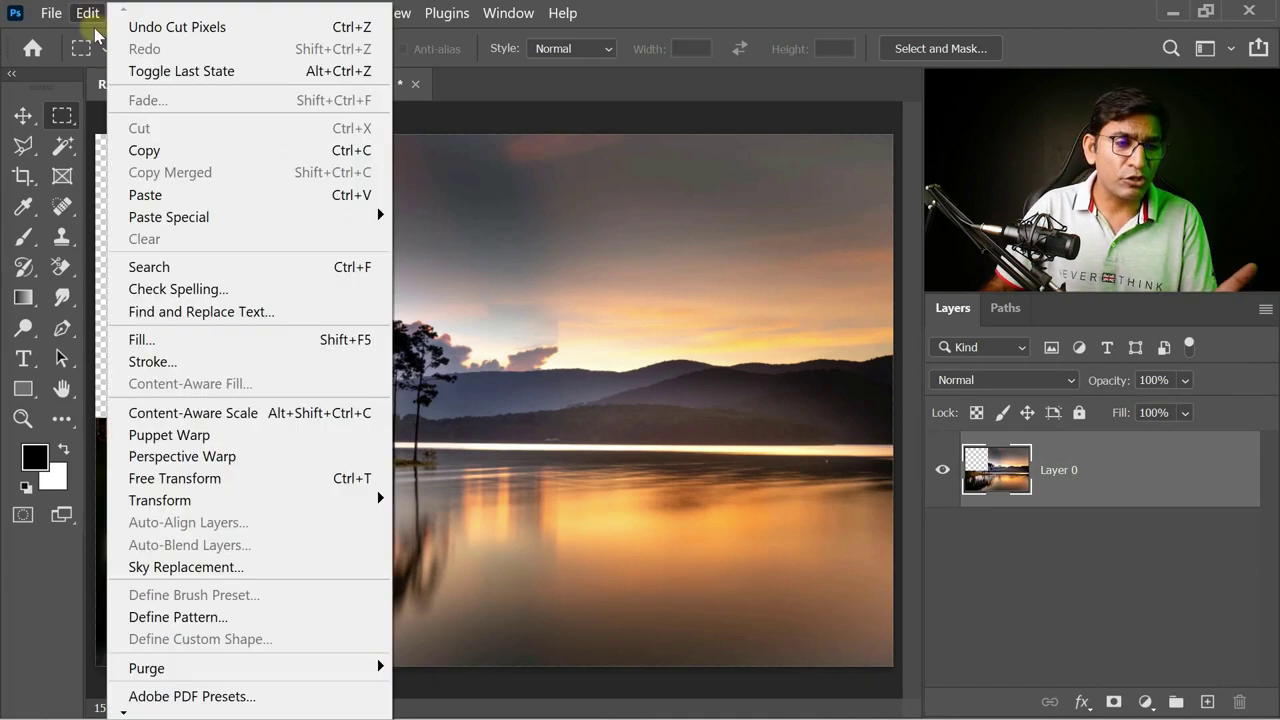
{"action": "left_click", "coordinate": [146, 195]}
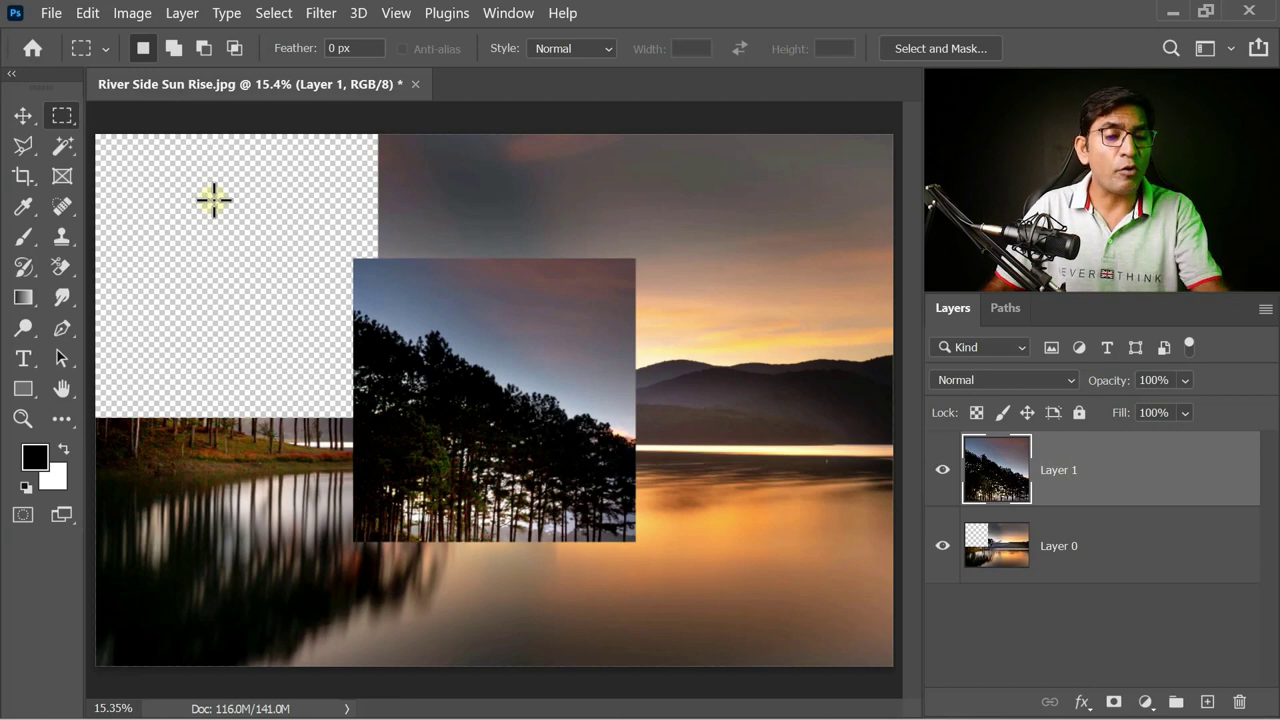
{"action": "key", "text": "ctrl+z"}
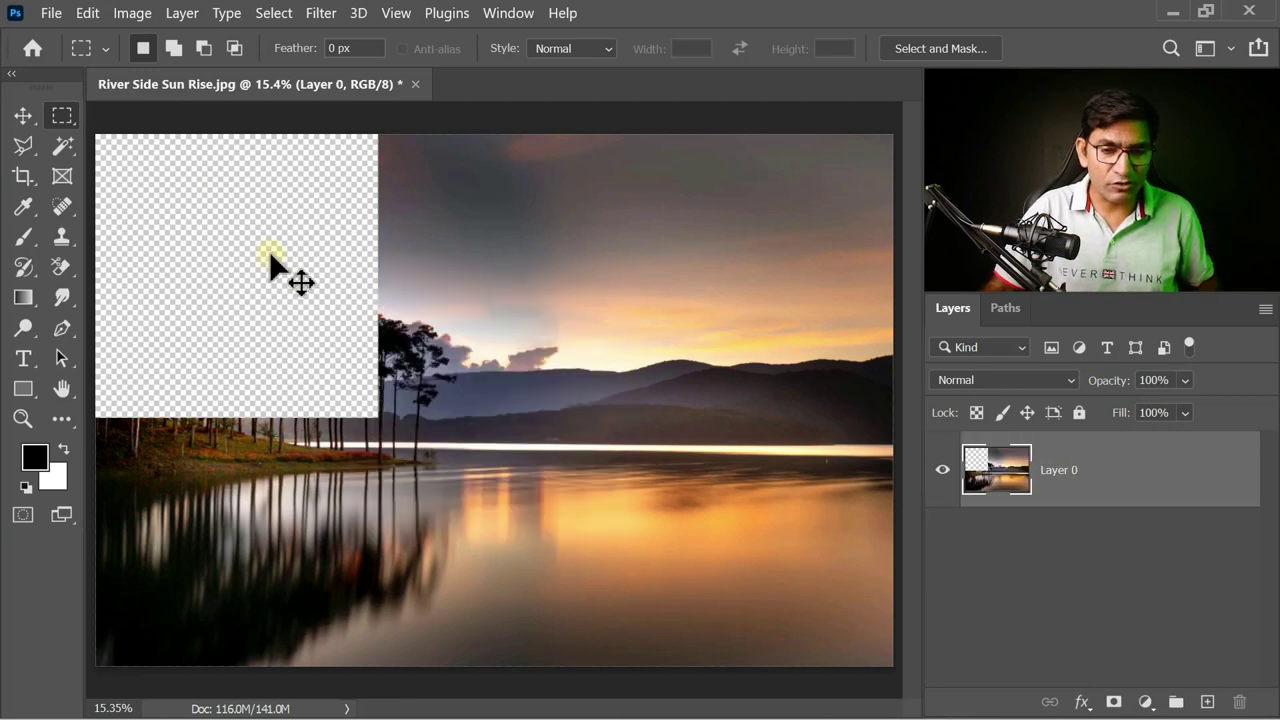
{"action": "key", "text": "ctrl+z"}
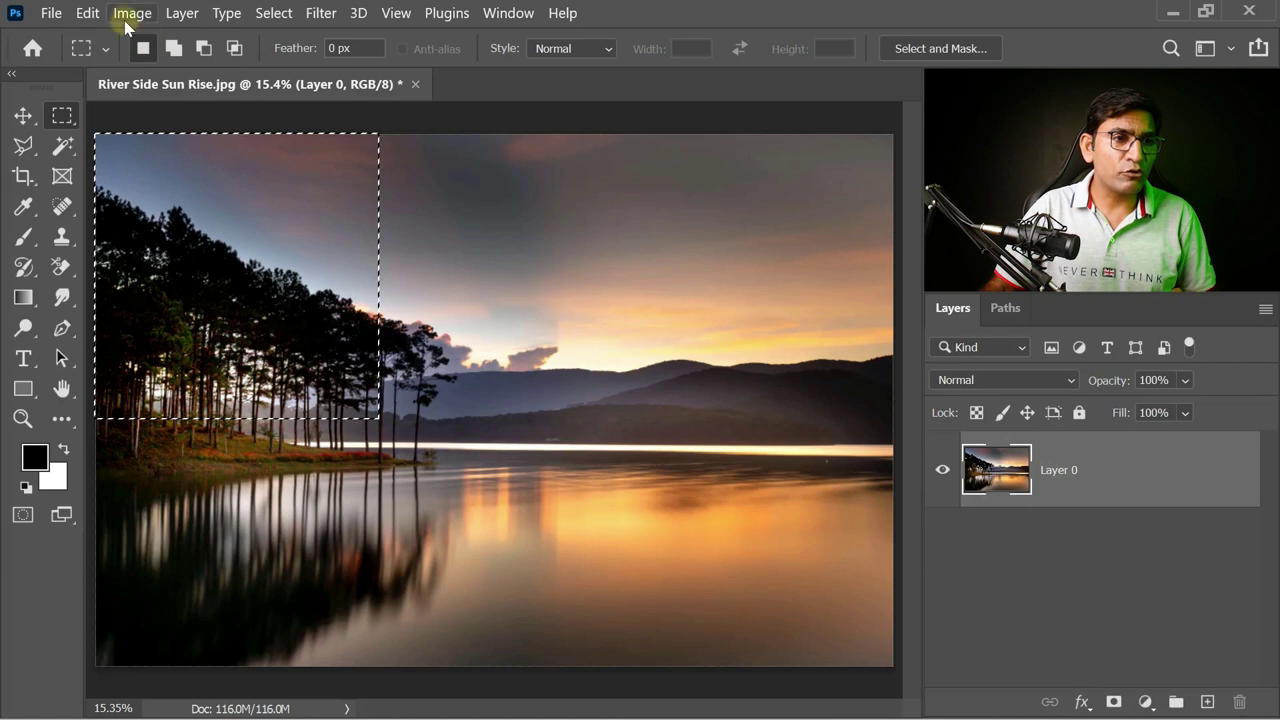
Step: Copy the trees selection, deselect, paste it as a new layer, and switch to the Move tool
{"action": "left_click", "coordinate": [88, 13]}
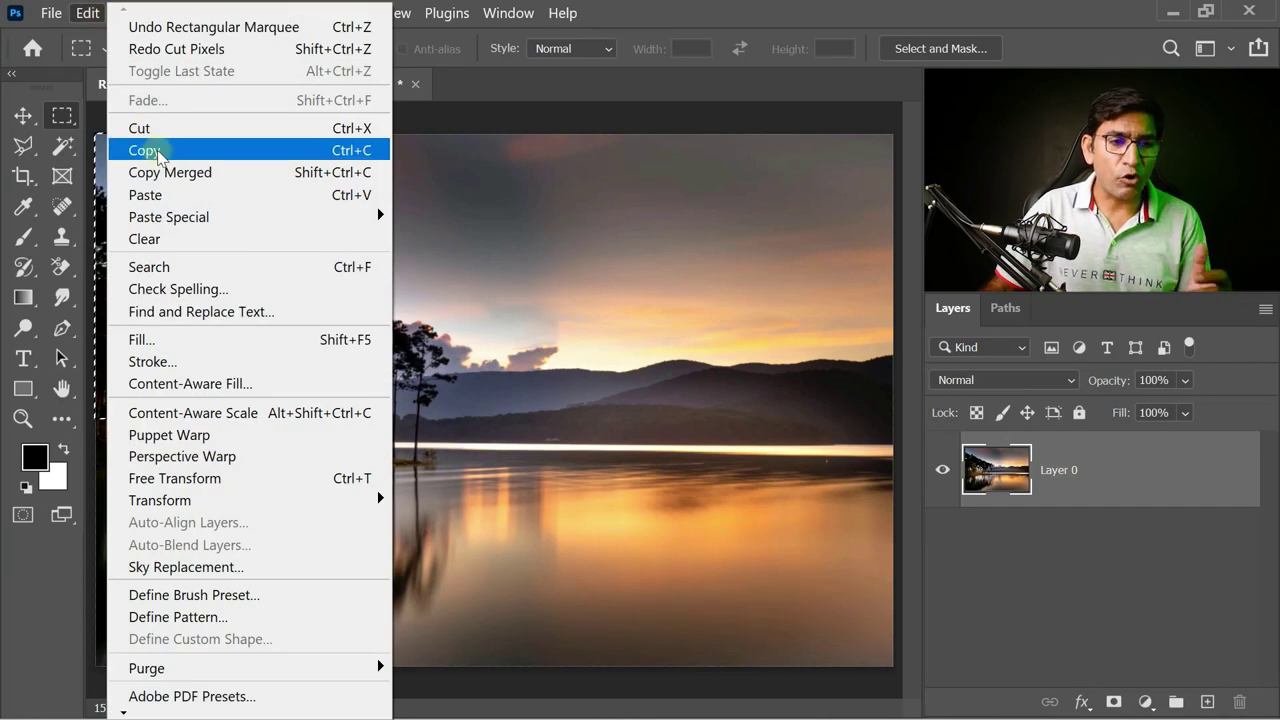
{"action": "left_click", "coordinate": [157, 150]}
{"action": "left_click", "coordinate": [324, 232]}
{"action": "left_click", "coordinate": [95, 14]}
{"action": "left_click", "coordinate": [190, 196]}
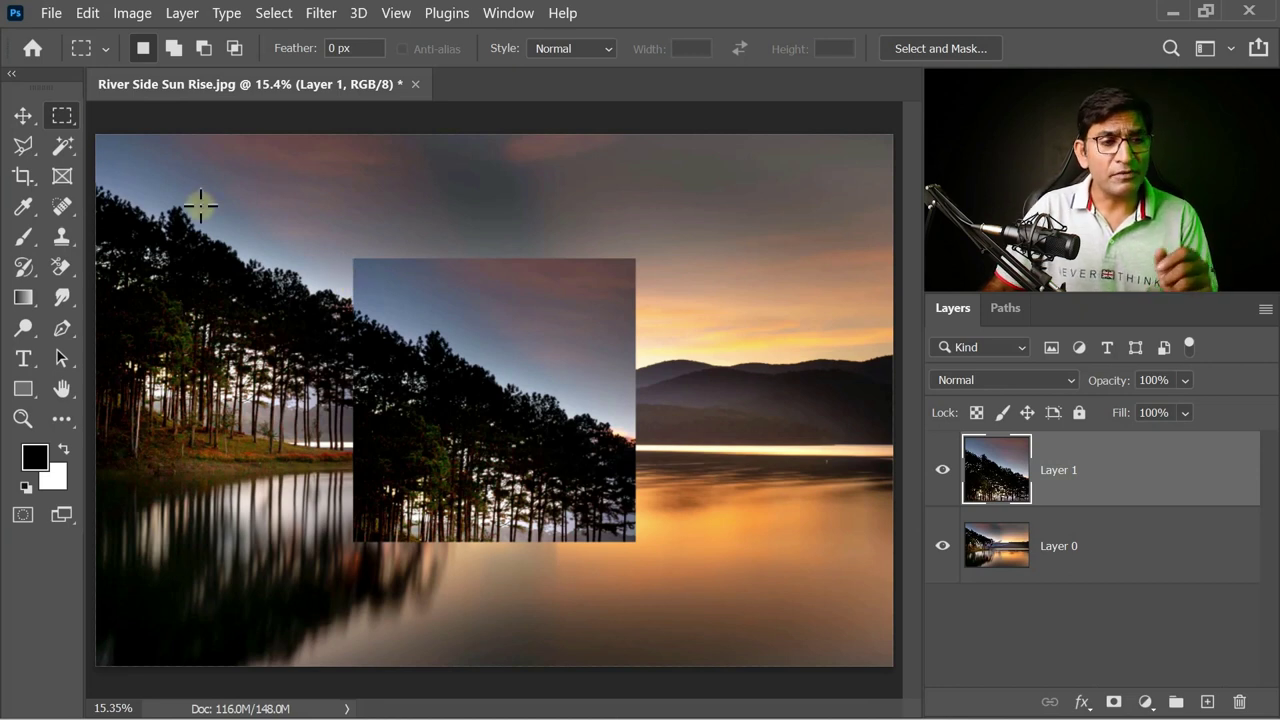
{"action": "left_click", "coordinate": [22, 115]}
Step: Delete the pasted Layer 1 from the document
{"action": "key", "text": "Delete"}
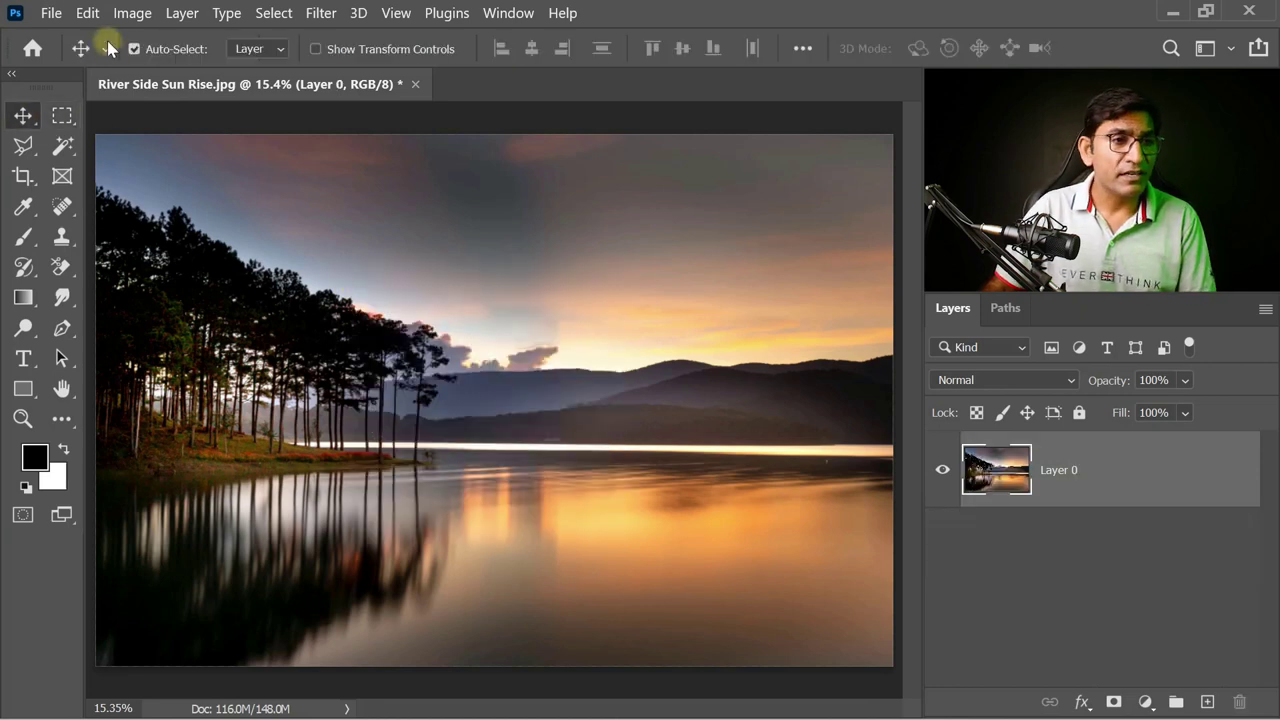
{"action": "left_click", "coordinate": [87, 13]}
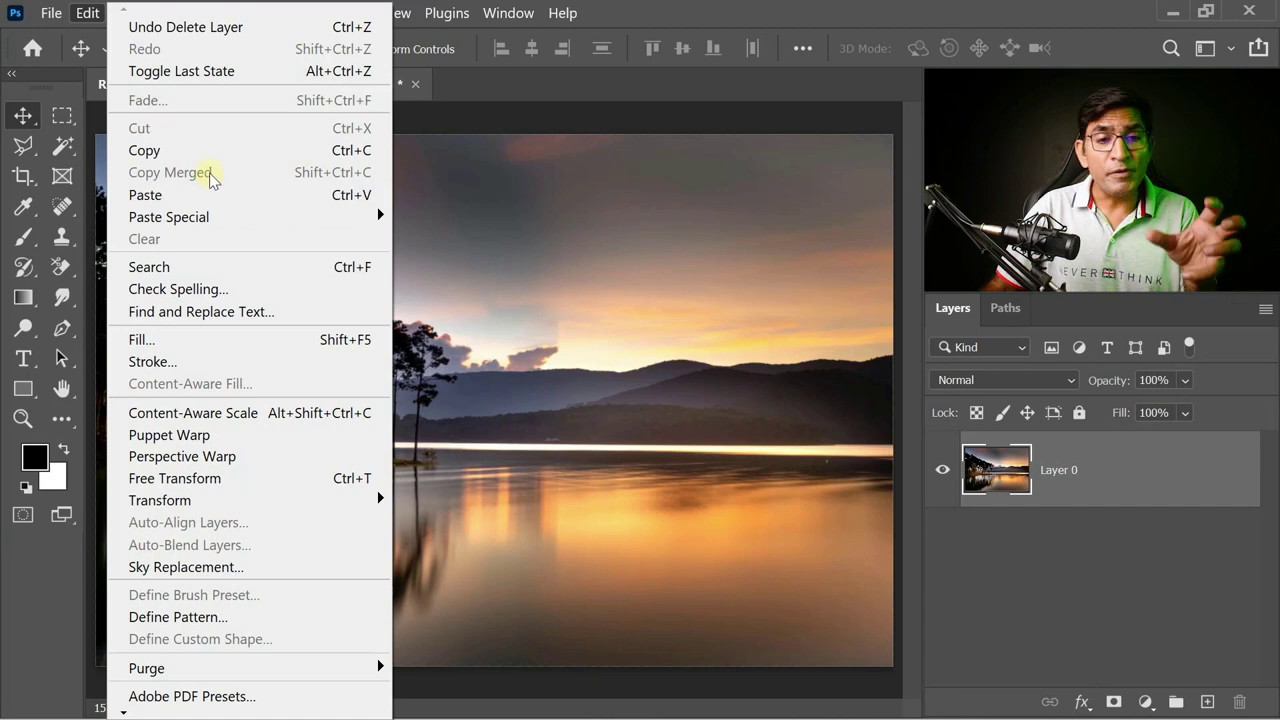
{"action": "left_click", "coordinate": [627, 299]}
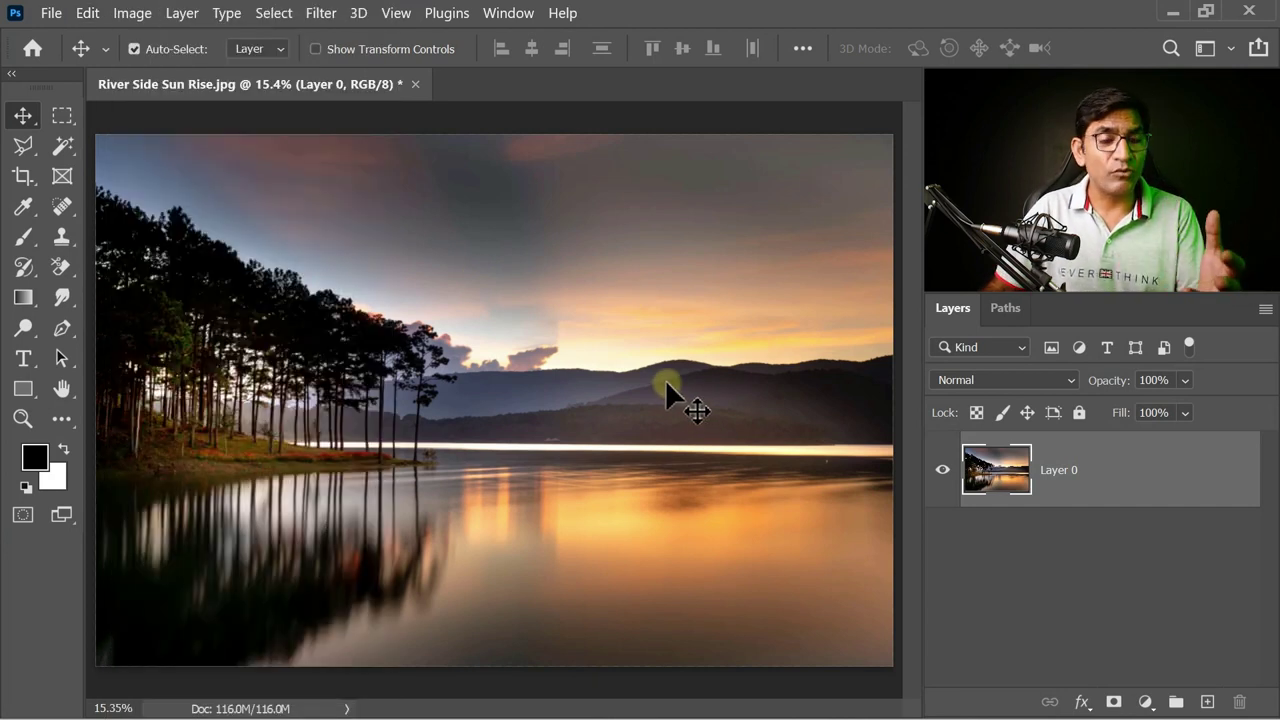
{"action": "key", "text": "ctrl"}
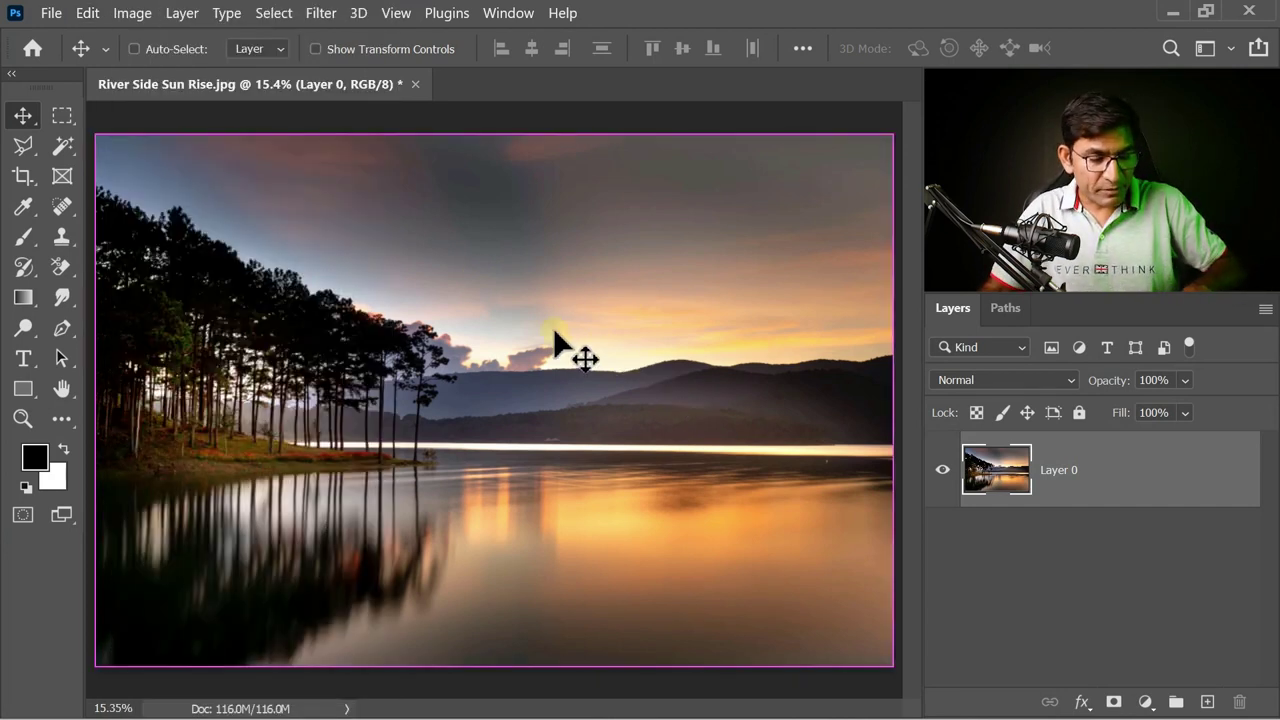
Step: Scale the sunset photo on Layer 0 to 52.09% and move it left
{"action": "key", "text": "ctrl+t"}
{"action": "mouse_move", "coordinate": [886, 134]}
{"action": "left_mouse_down"}
{"action": "mouse_move", "coordinate": [580, 312]}
{"action": "mouse_move", "coordinate": [509, 391]}
{"action": "left_mouse_up"}
{"action": "left_click_drag", "start_coordinate": [434, 528], "coordinate": [429, 404]}
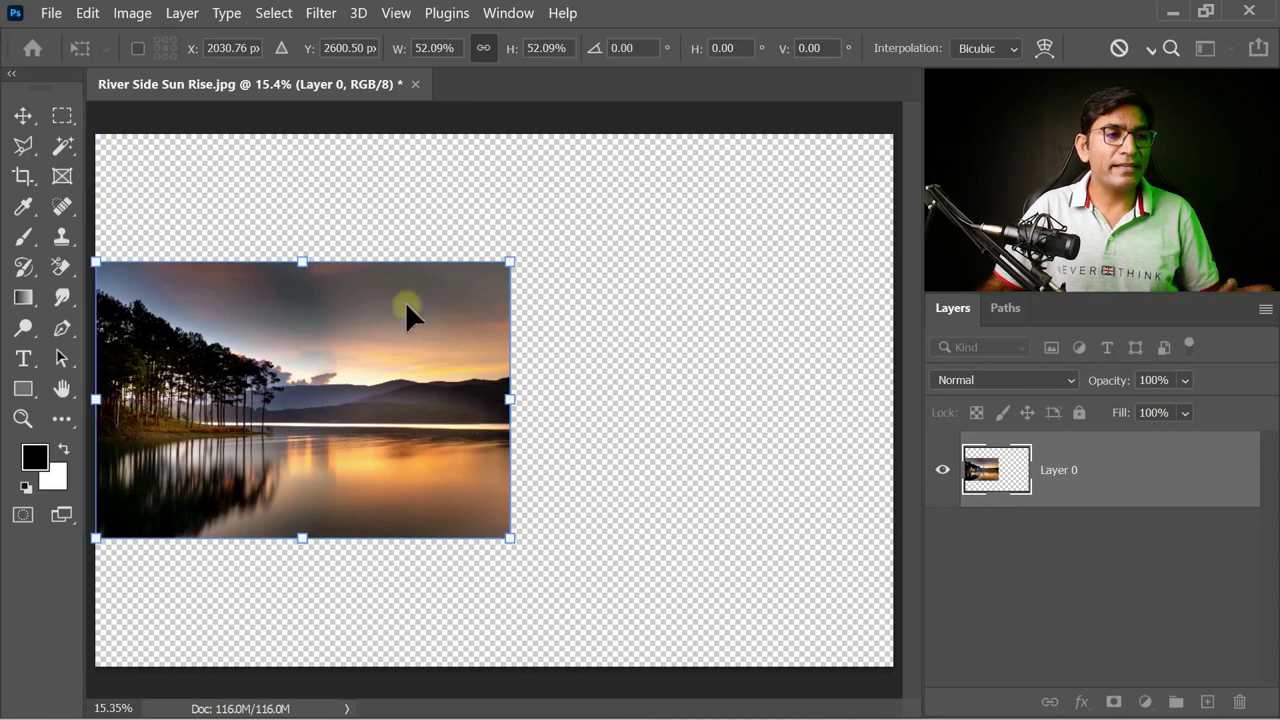
{"action": "left_click", "coordinate": [50, 13]}
{"action": "left_click", "coordinate": [491, 246]}
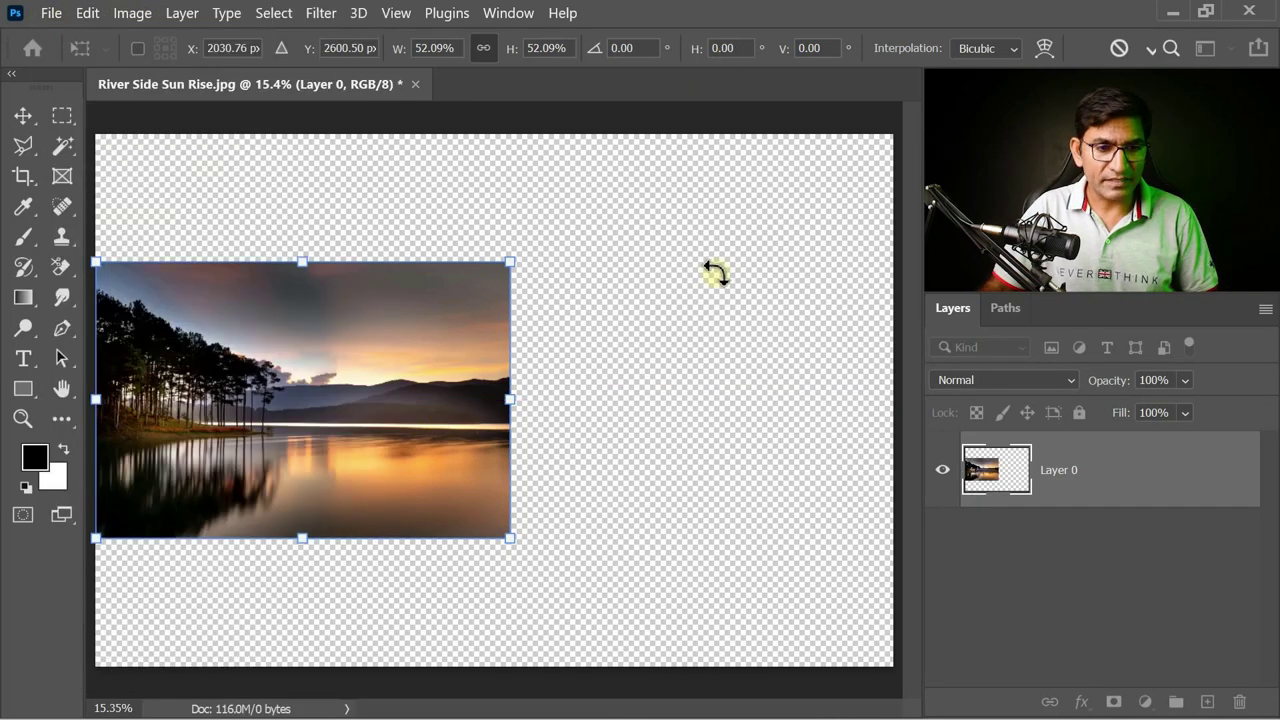
{"action": "key", "text": "Return"}
Step: Place Green Beauty.jpg as an embedded image and rasterize its layer
{"action": "left_click", "coordinate": [48, 14]}
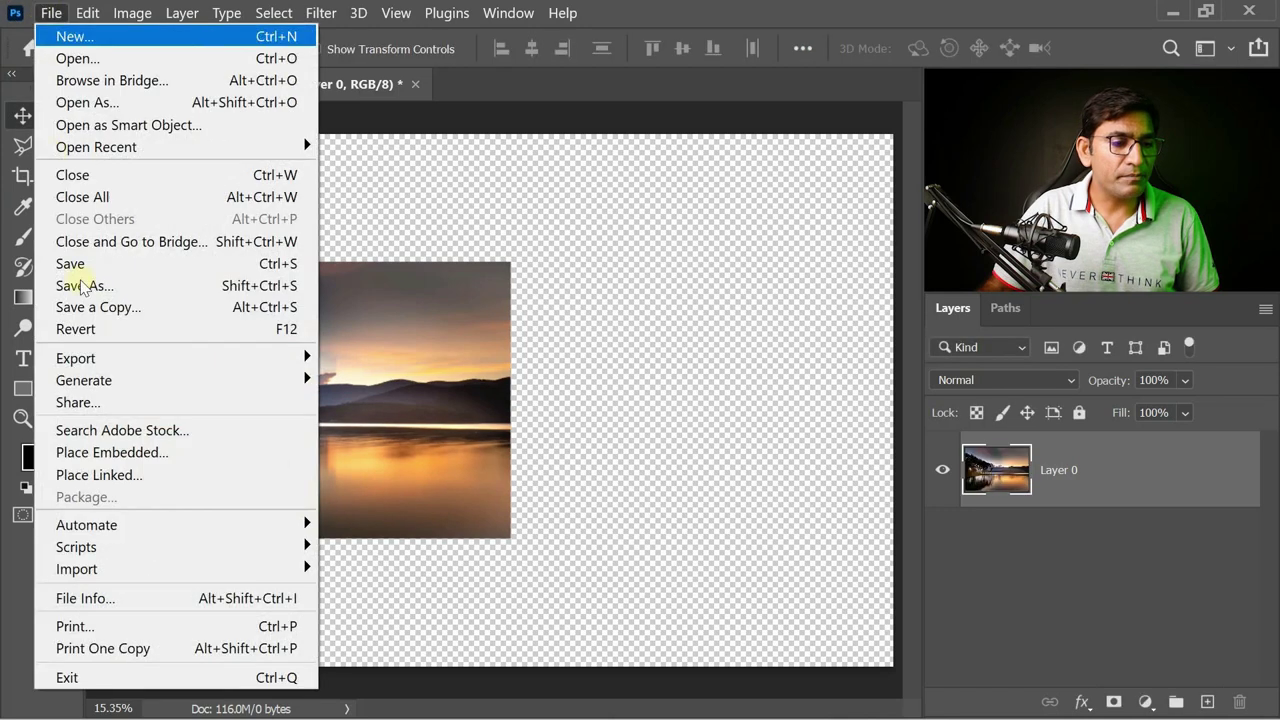
{"action": "left_click", "coordinate": [152, 455]}
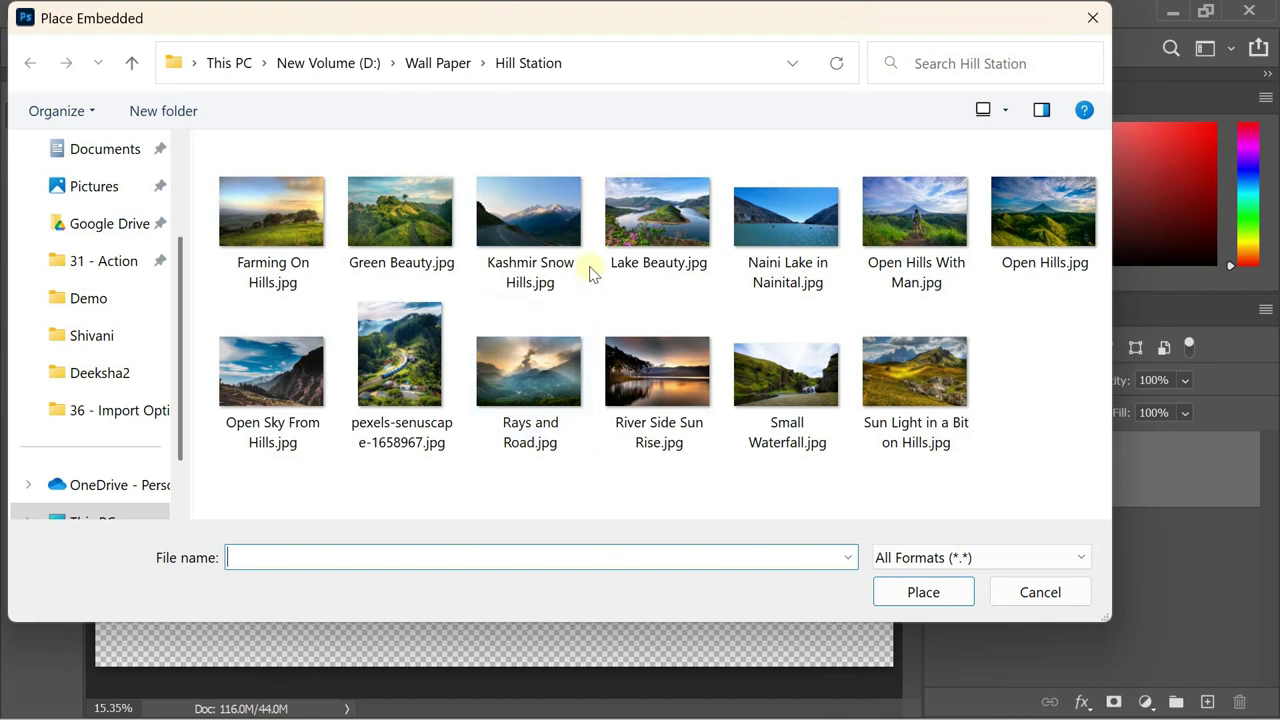
{"action": "left_click", "coordinate": [411, 207]}
{"action": "double_click", "coordinate": [411, 207]}
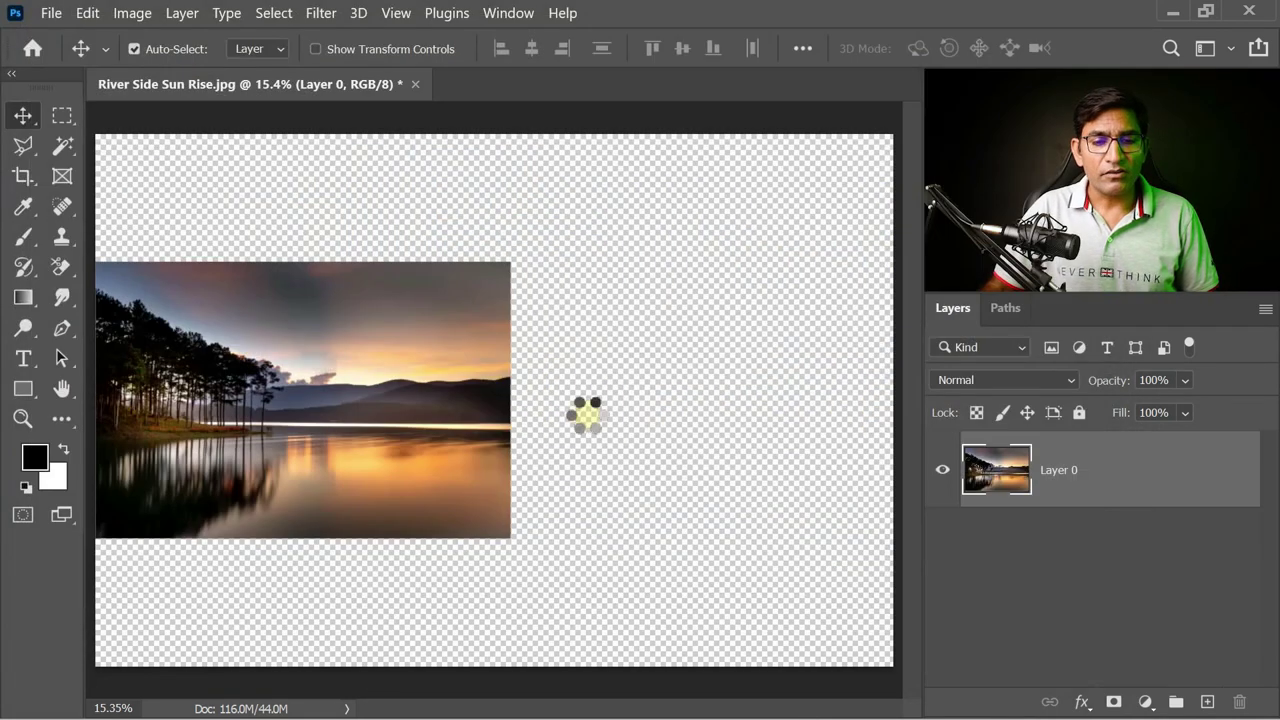
{"action": "key", "text": "Return"}
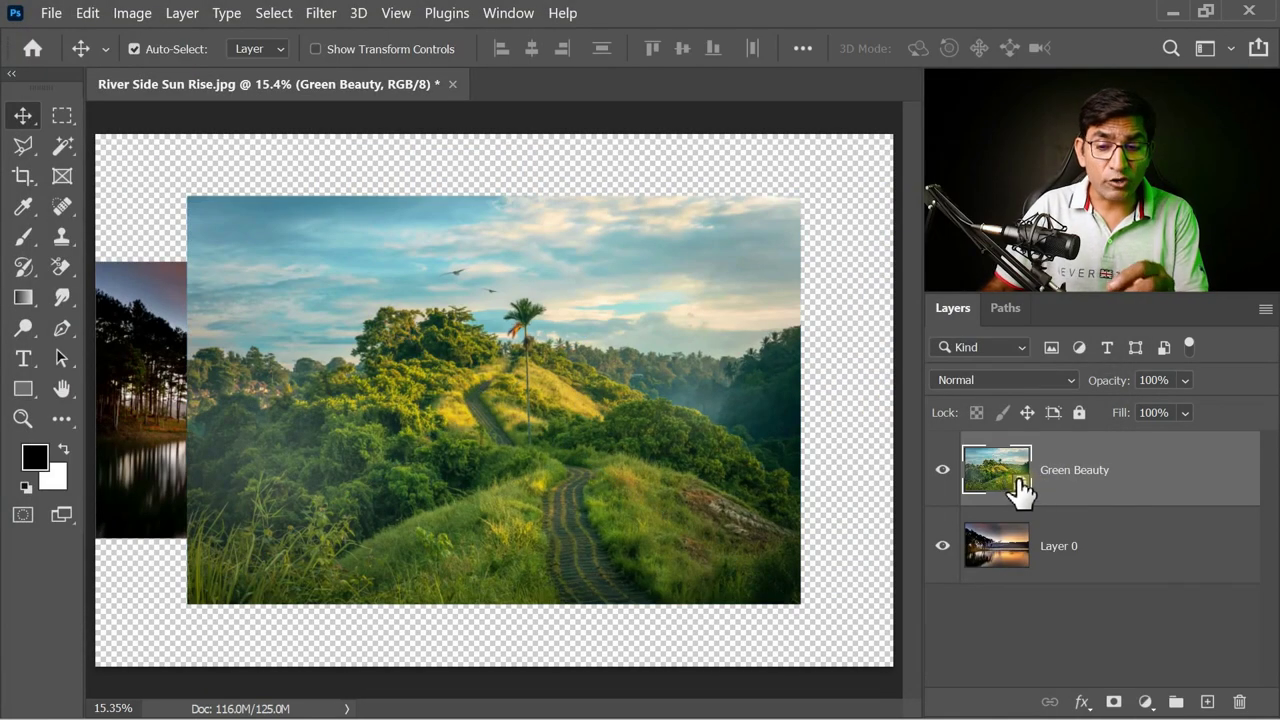
{"action": "right_click", "coordinate": [1148, 476]}
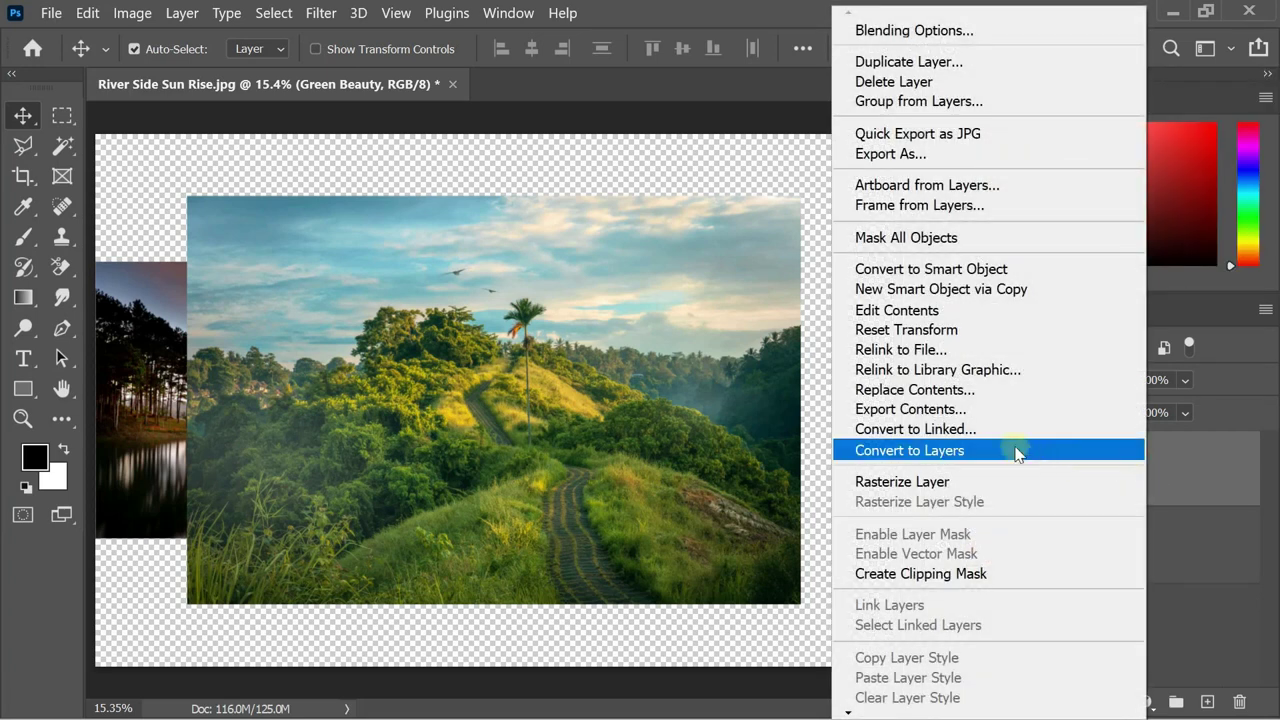
{"action": "left_click", "coordinate": [960, 483]}
{"action": "left_click", "coordinate": [1040, 478]}
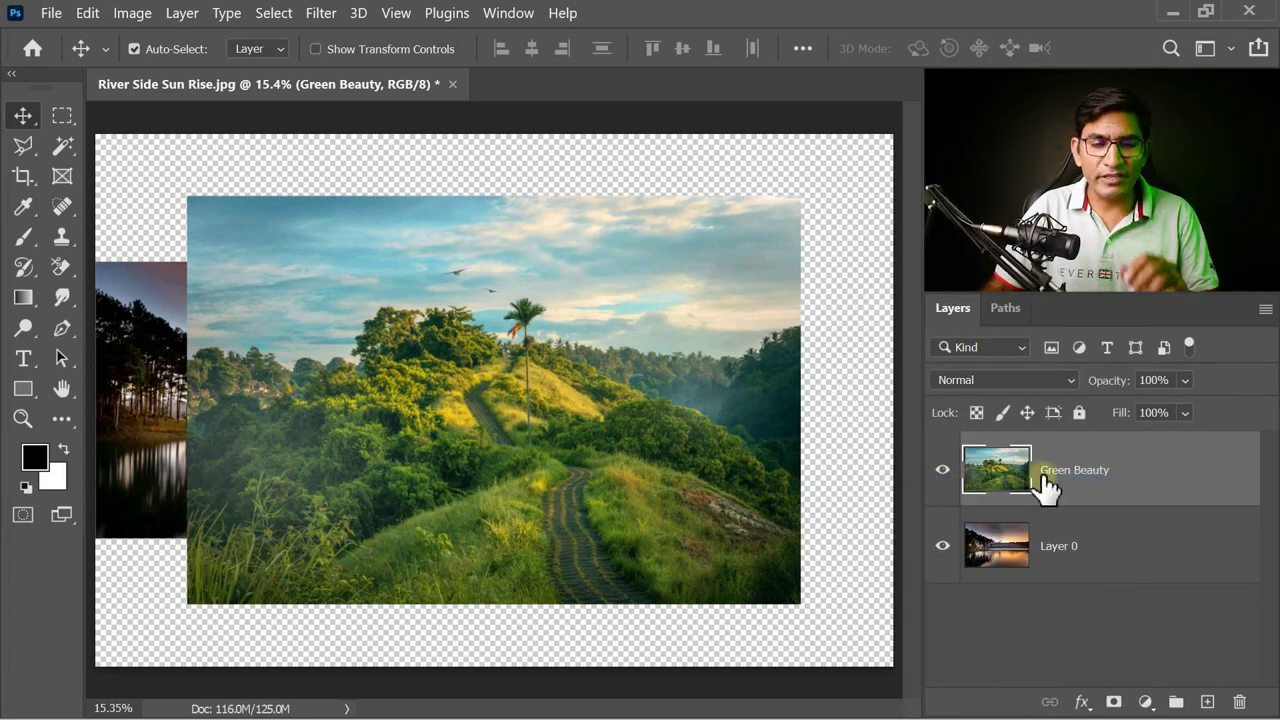
Step: Scale Green Beauty to 60.58% beside the sunset photo, then marquee-select across both photos
{"action": "key", "text": "ctrl+t"}
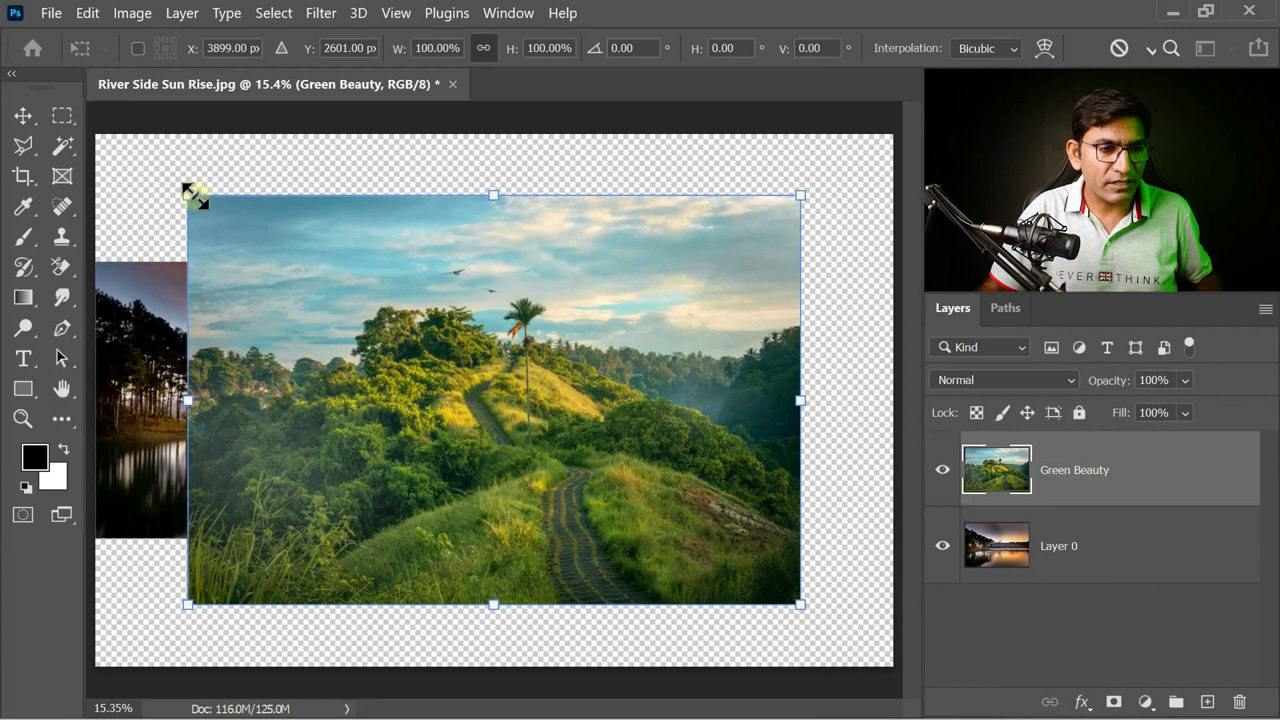
{"action": "left_click_drag", "start_coordinate": [190, 196], "coordinate": [427, 355]}
{"action": "mouse_move", "coordinate": [630, 495]}
{"action": "left_mouse_down"}
{"action": "mouse_move", "coordinate": [698, 475]}
{"action": "mouse_move", "coordinate": [723, 420]}
{"action": "left_mouse_up"}
{"action": "key", "text": "Return"}
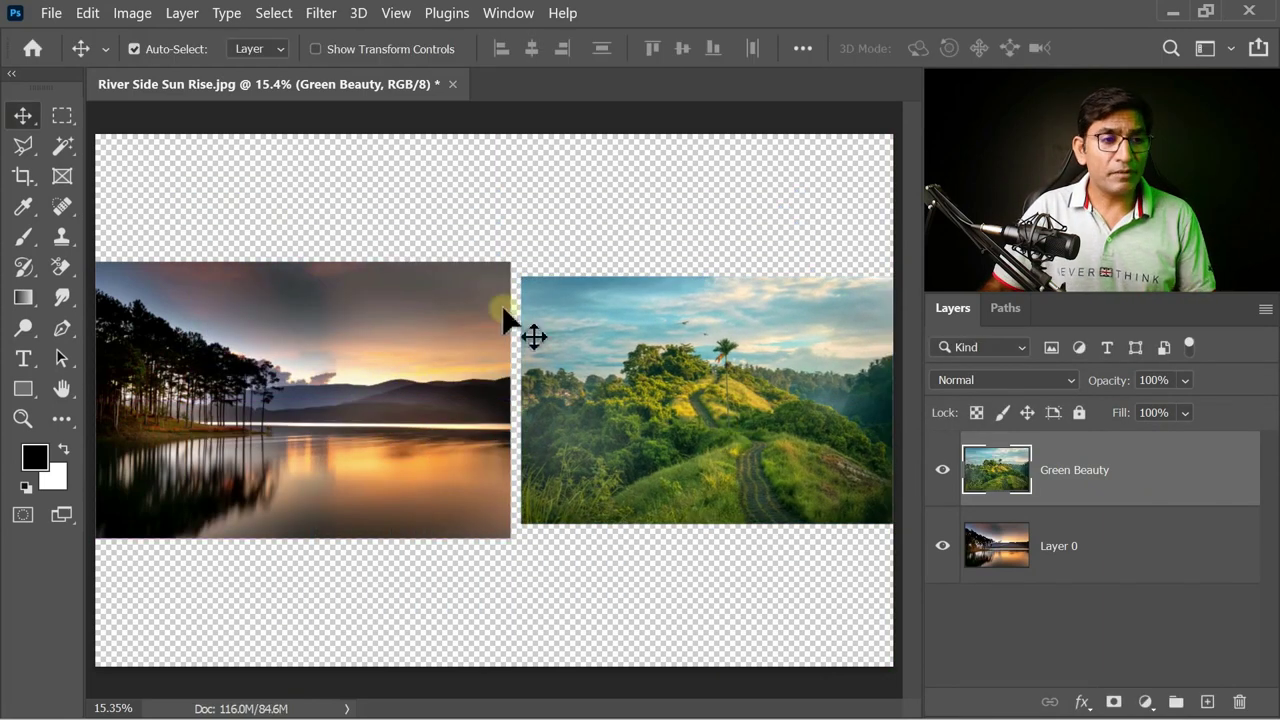
{"action": "left_click", "coordinate": [63, 117]}
{"action": "left_click_drag", "start_coordinate": [370, 231], "coordinate": [672, 578]}
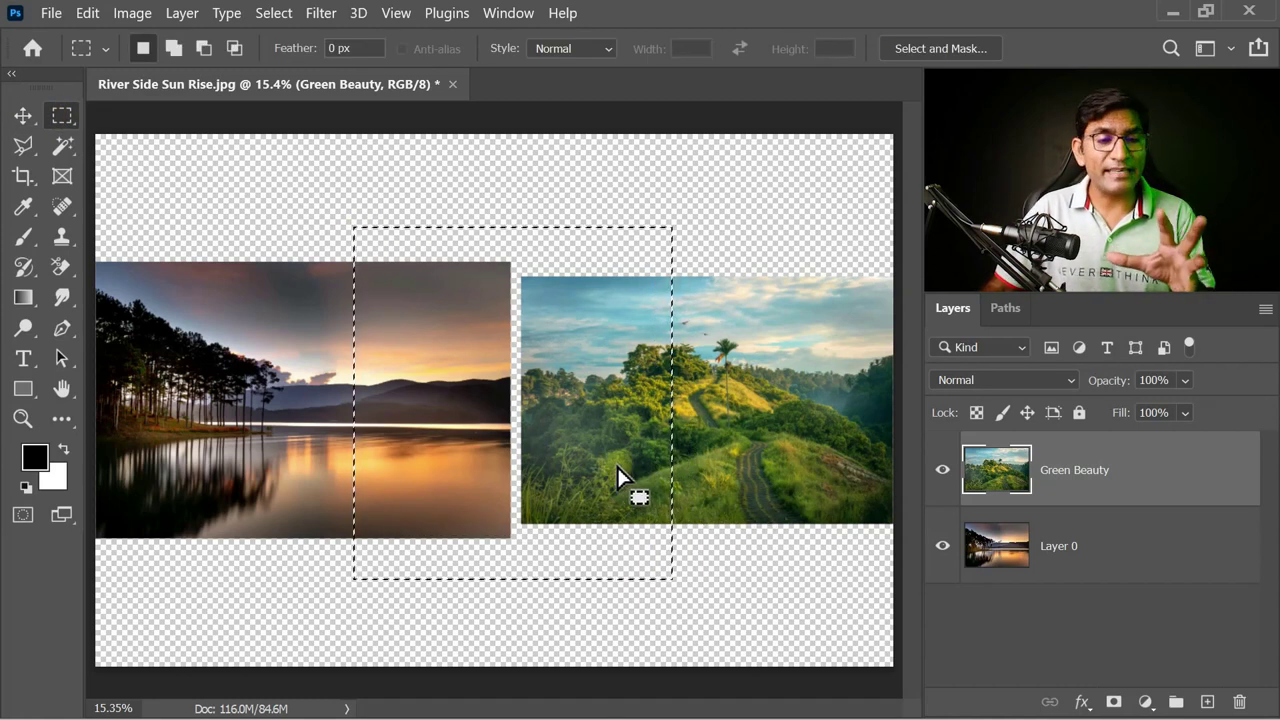
{"action": "left_click", "coordinate": [88, 14]}
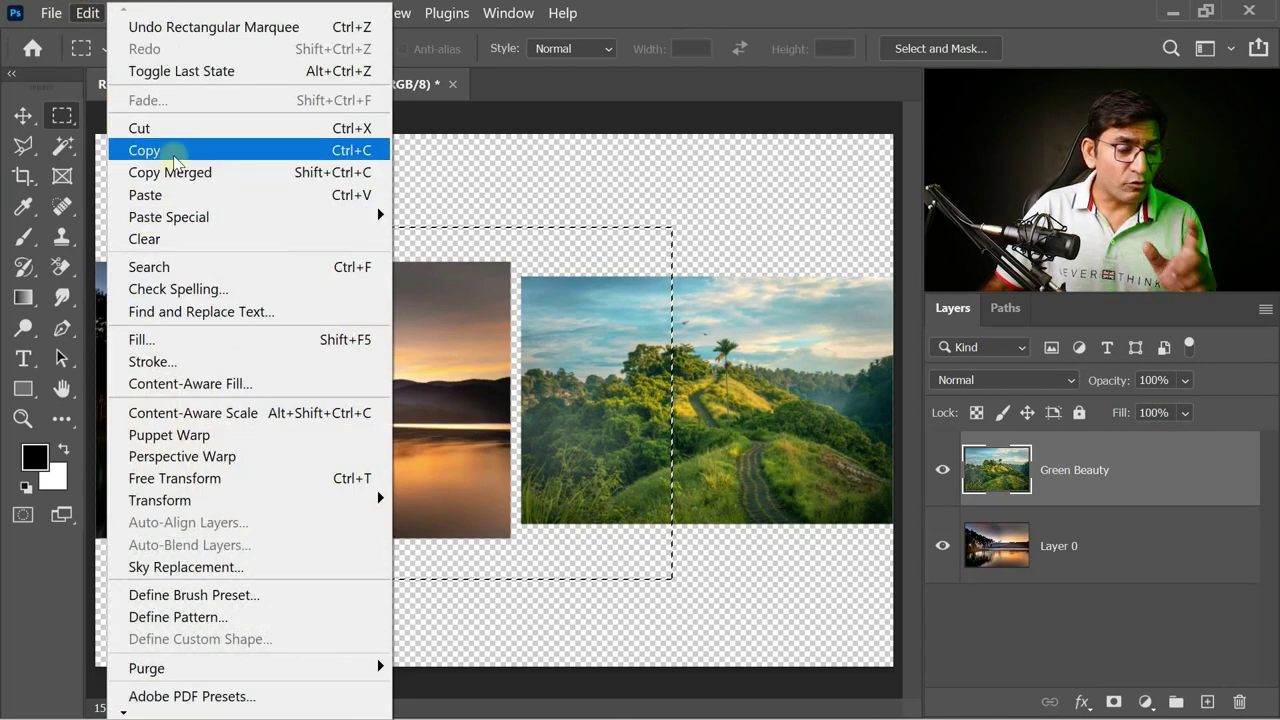
{"action": "left_click", "coordinate": [831, 55]}
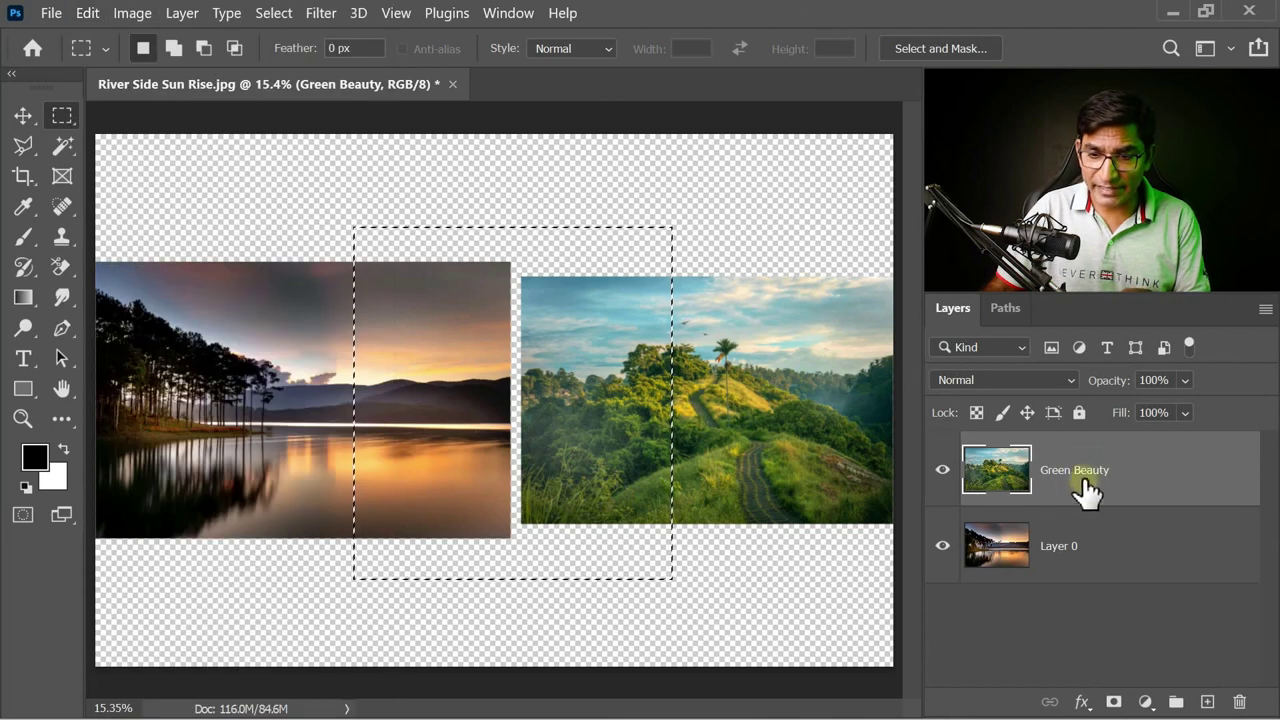
{"action": "left_click", "coordinate": [88, 14]}
{"action": "left_click", "coordinate": [165, 149]}
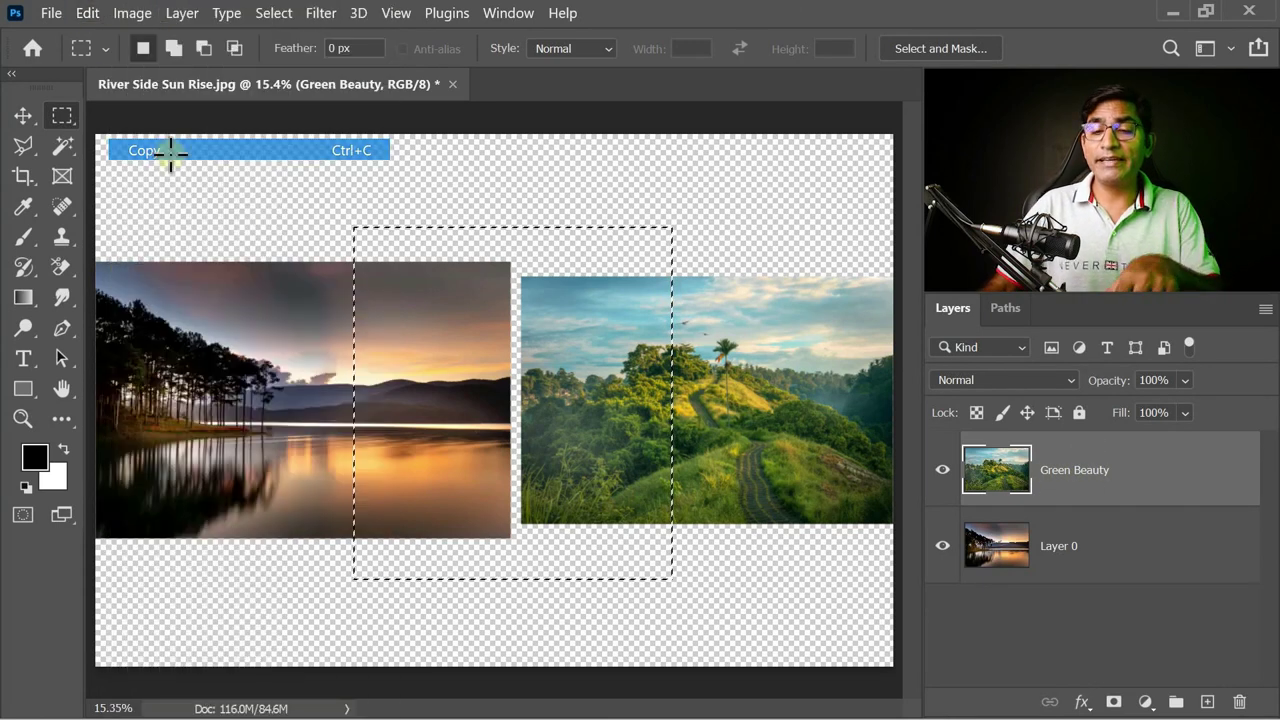
{"action": "left_click", "coordinate": [357, 243]}
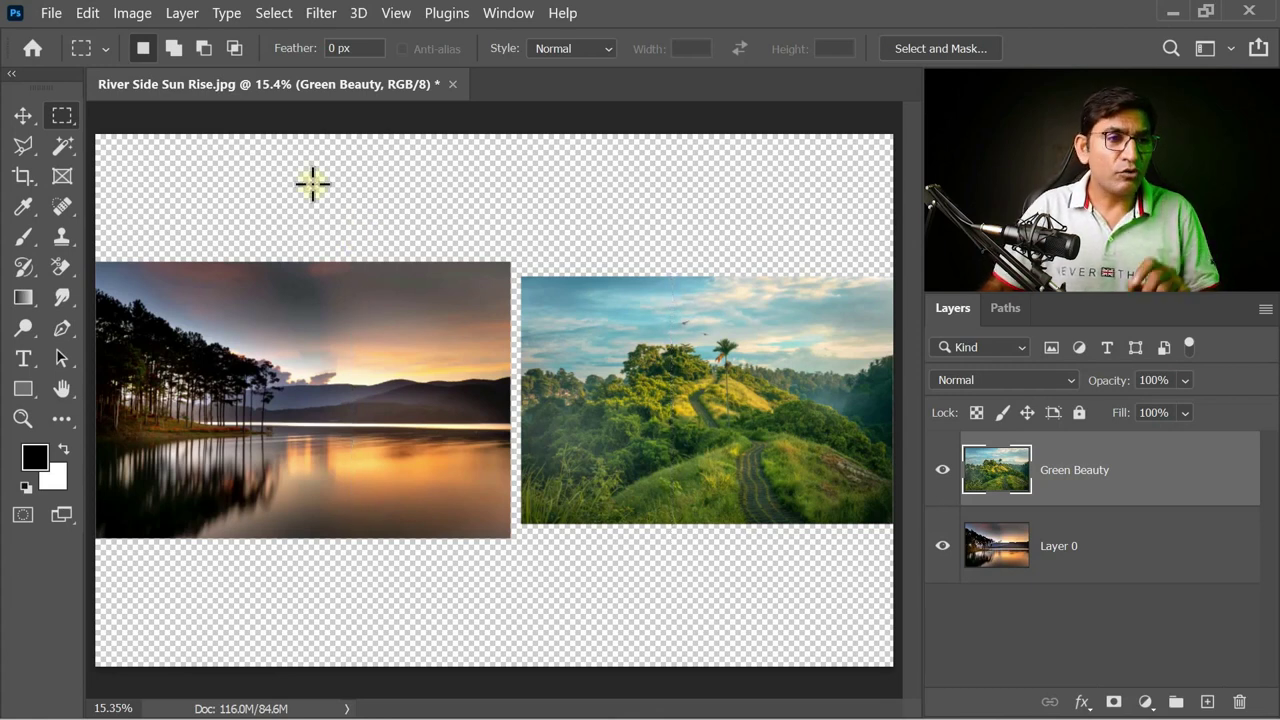
{"action": "left_click", "coordinate": [88, 14]}
{"action": "left_click", "coordinate": [140, 194]}
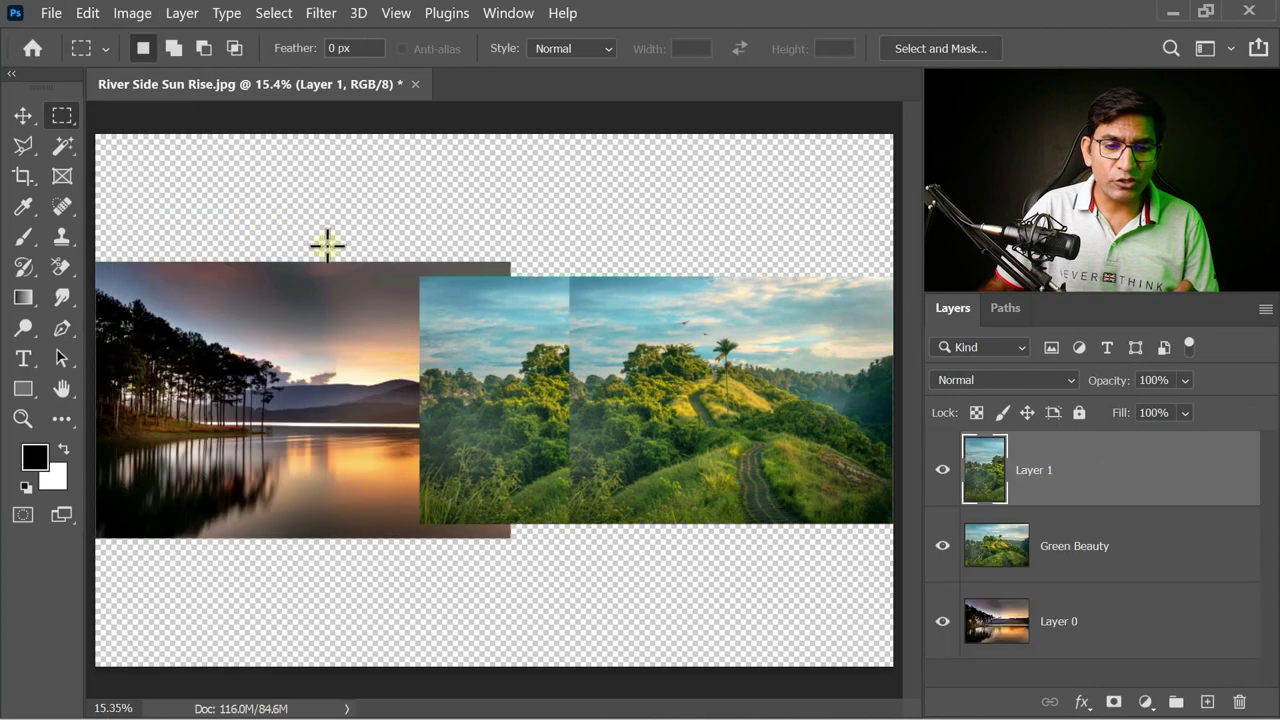
{"action": "left_click", "coordinate": [23, 116]}
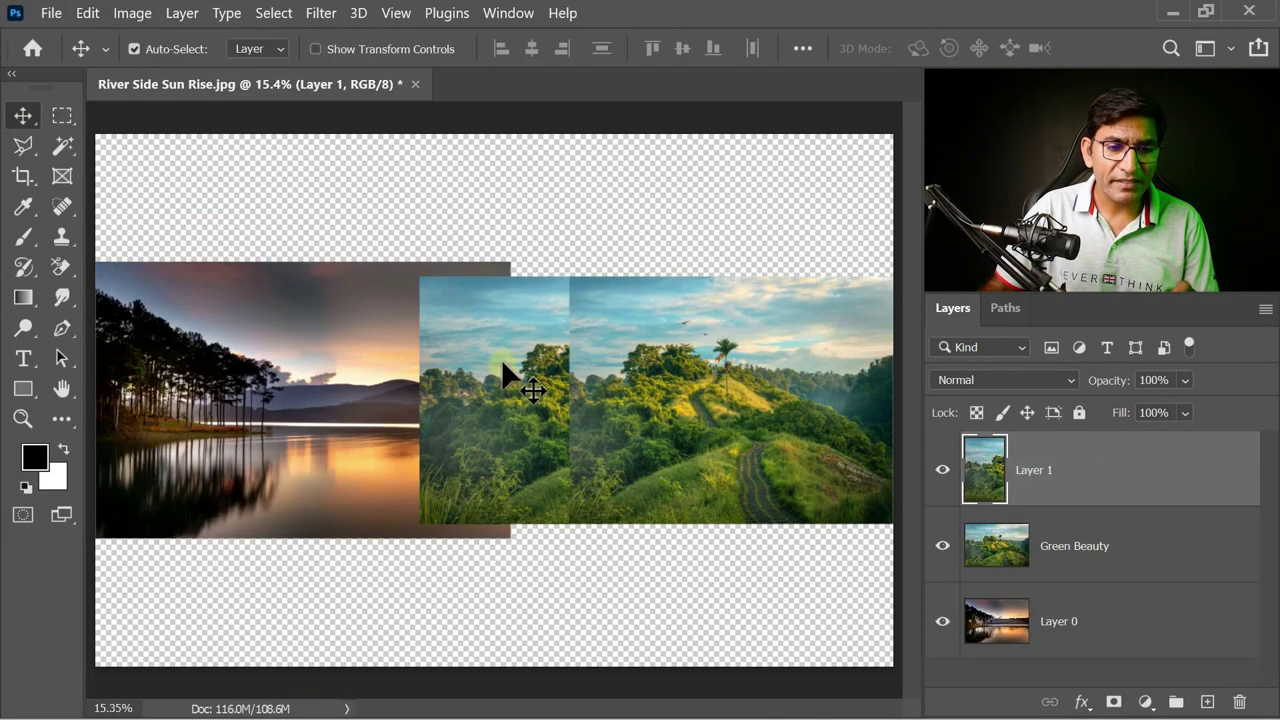
{"action": "left_click_drag", "start_coordinate": [540, 385], "coordinate": [447, 420]}
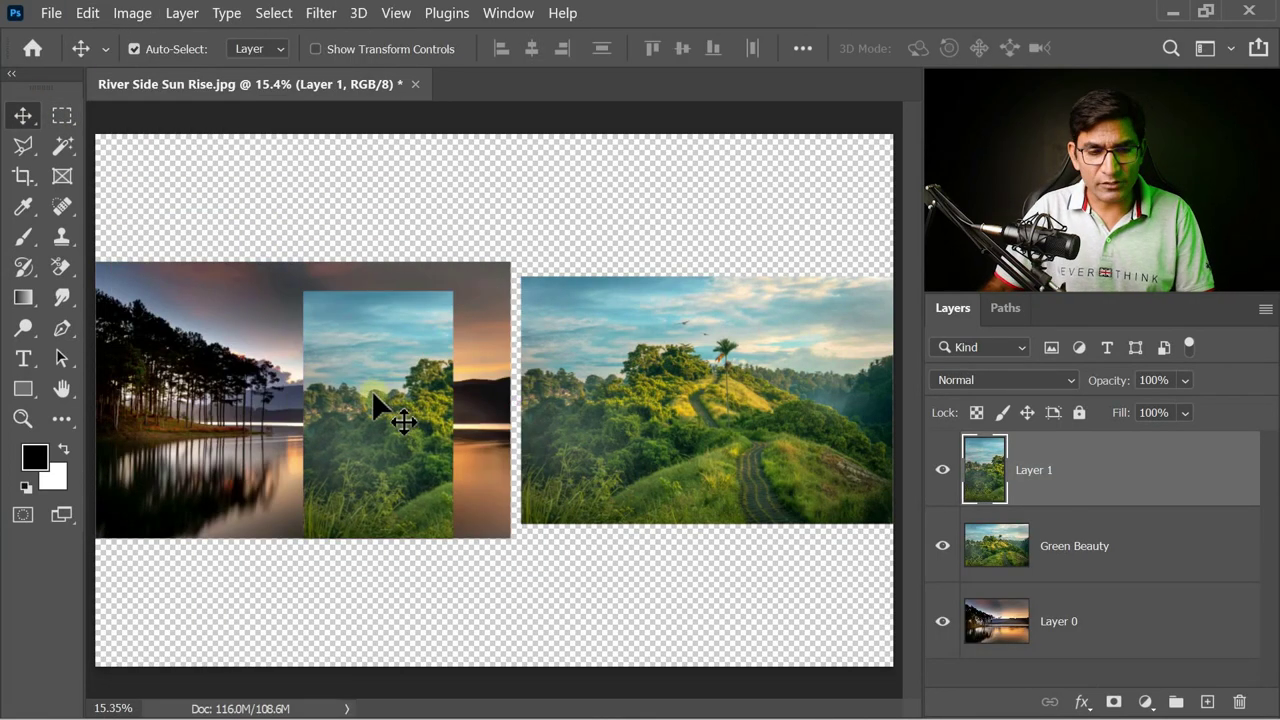
{"action": "key", "text": "Delete"}
{"action": "left_click", "coordinate": [1118, 560]}
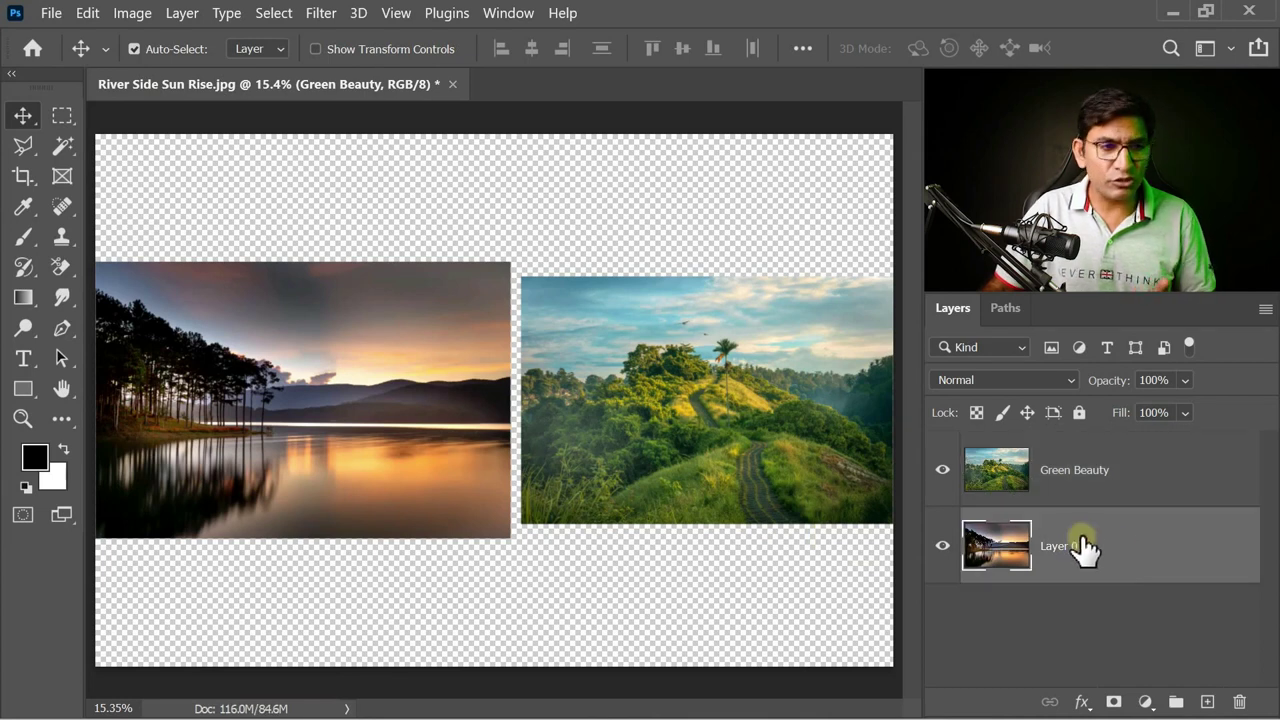
{"action": "left_click", "coordinate": [62, 116]}
{"action": "left_click_drag", "start_coordinate": [341, 206], "coordinate": [697, 575]}
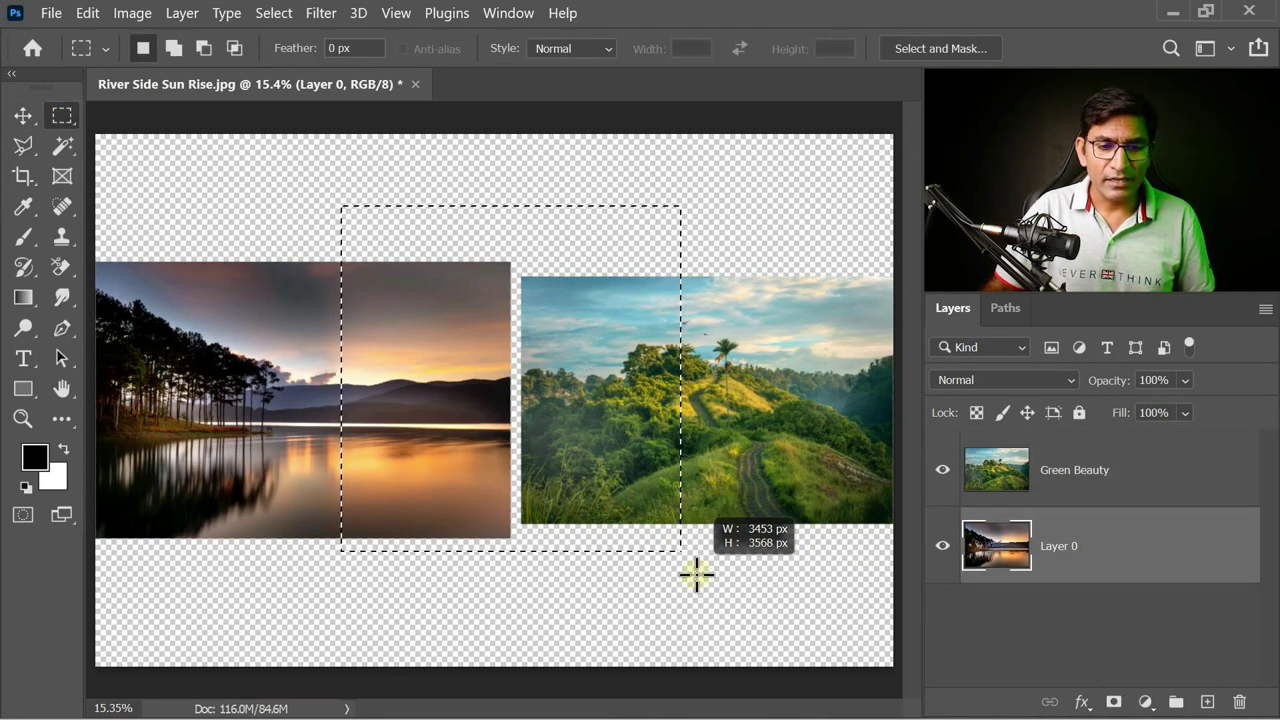
{"action": "left_click", "coordinate": [87, 13]}
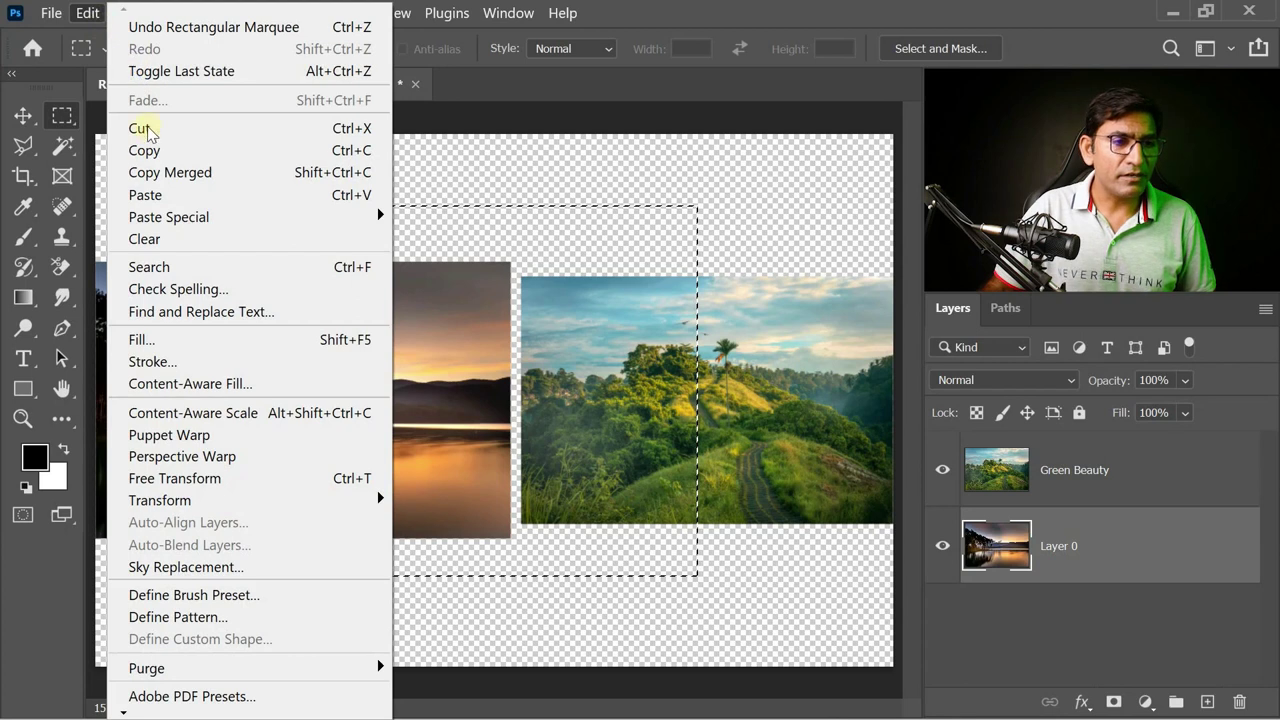
{"action": "left_click", "coordinate": [149, 126]}
{"action": "left_click", "coordinate": [29, 118]}
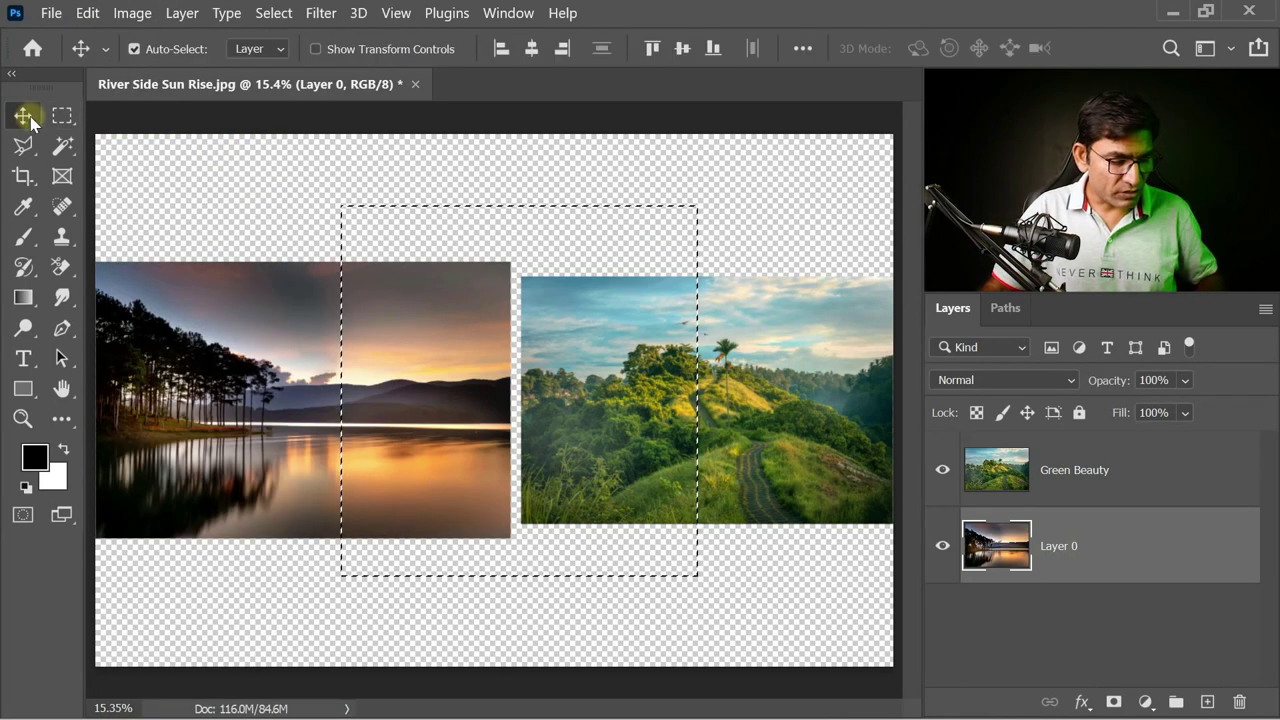
{"action": "key", "text": "ctrl+d"}
{"action": "left_click", "coordinate": [87, 13]}
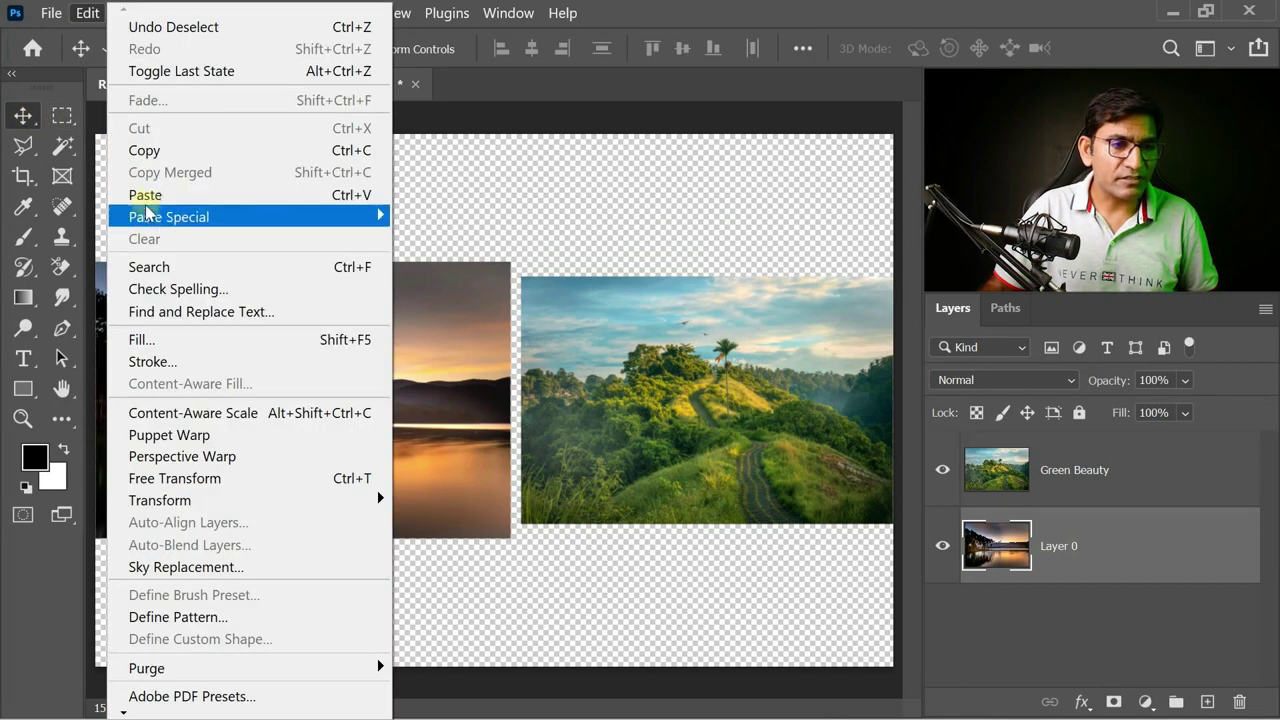
{"action": "left_click", "coordinate": [145, 195]}
{"action": "mouse_move", "coordinate": [666, 340]}
{"action": "left_mouse_down"}
{"action": "mouse_move", "coordinate": [370, 268]}
{"action": "mouse_move", "coordinate": [415, 420]}
{"action": "left_mouse_up"}
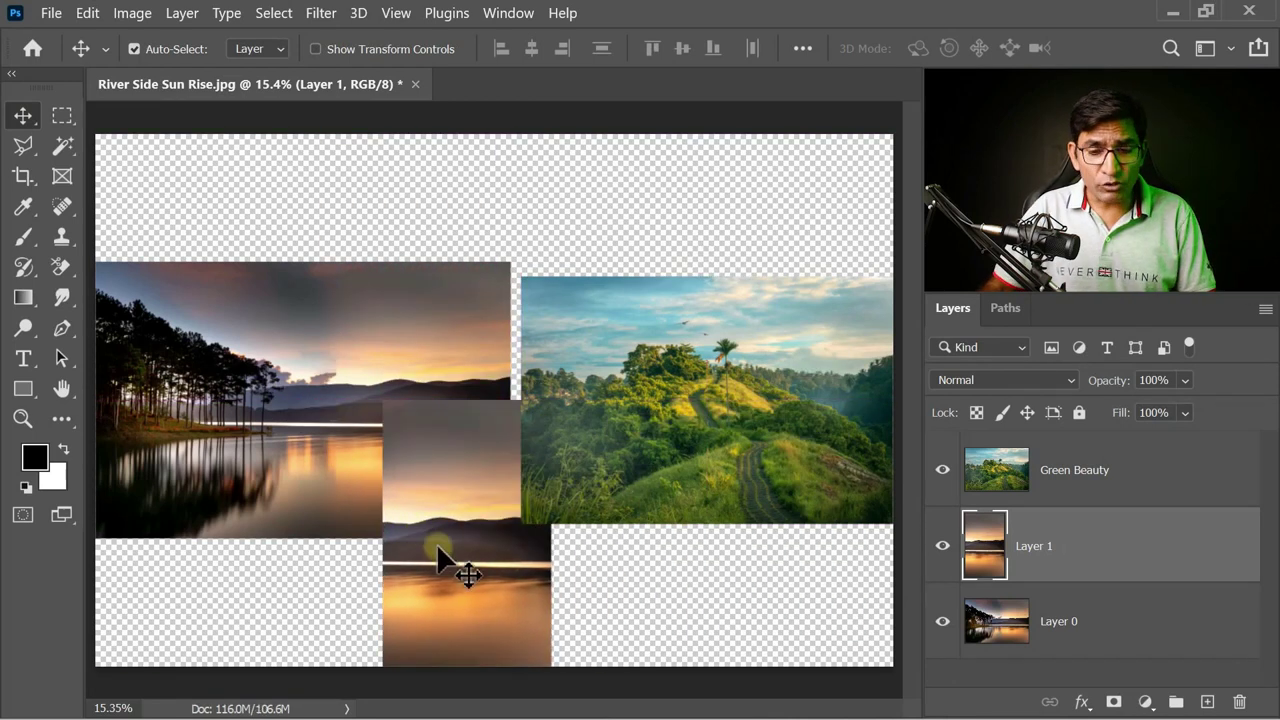
{"action": "key", "text": "Delete"}
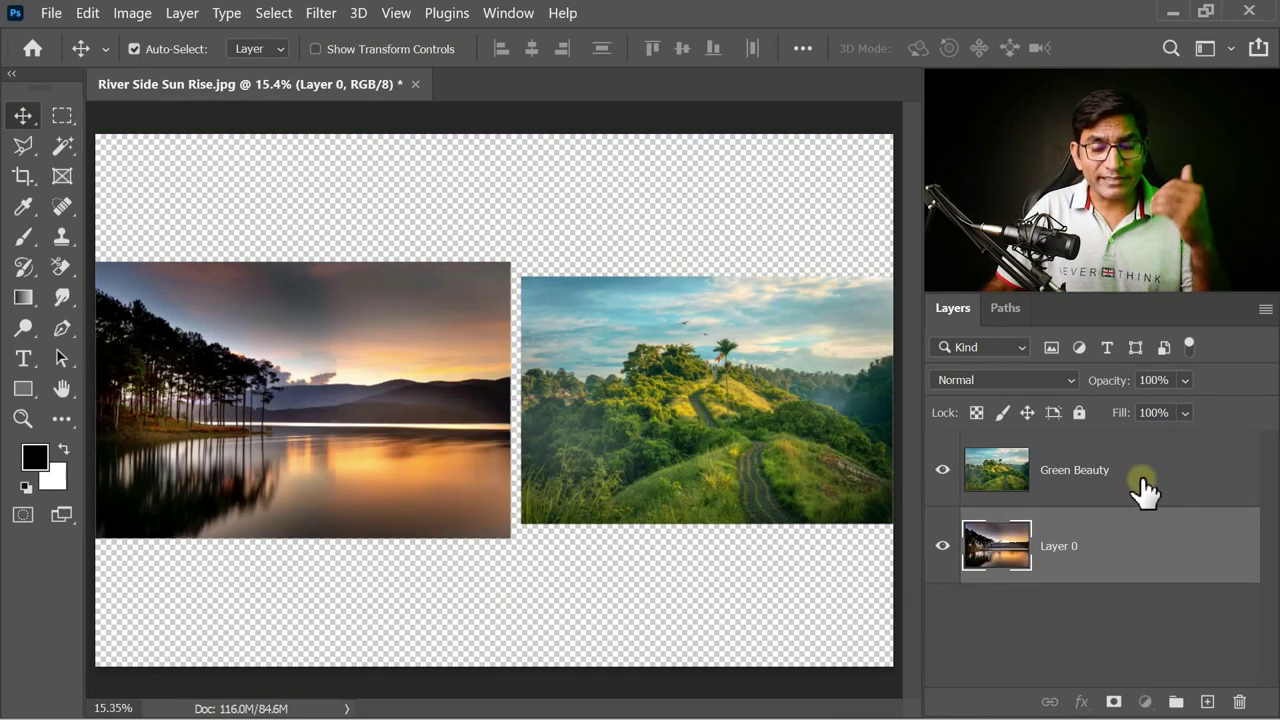
{"action": "left_click", "coordinate": [1143, 488]}
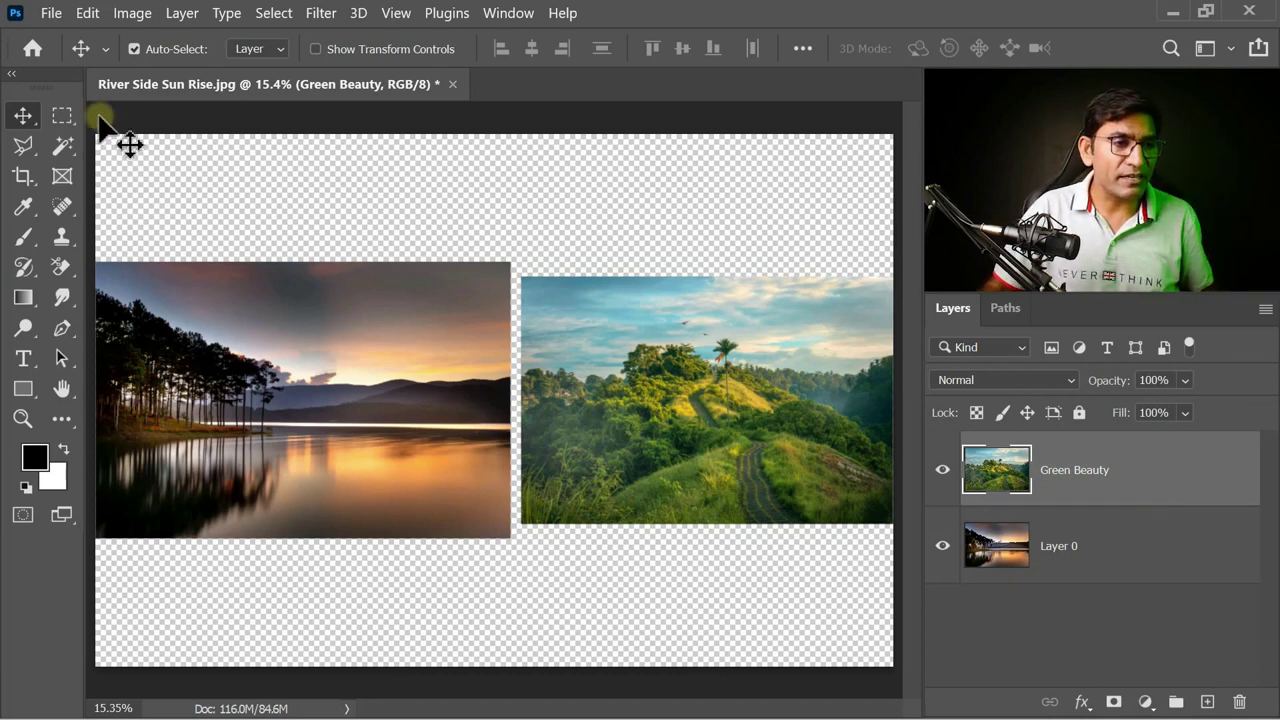
{"action": "left_click", "coordinate": [62, 115]}
{"action": "mouse_move", "coordinate": [351, 217]}
{"action": "left_mouse_down"}
{"action": "mouse_move", "coordinate": [651, 523]}
{"action": "mouse_move", "coordinate": [686, 569]}
{"action": "mouse_move", "coordinate": [673, 590]}
{"action": "left_mouse_up"}
{"action": "left_click", "coordinate": [86, 12]}
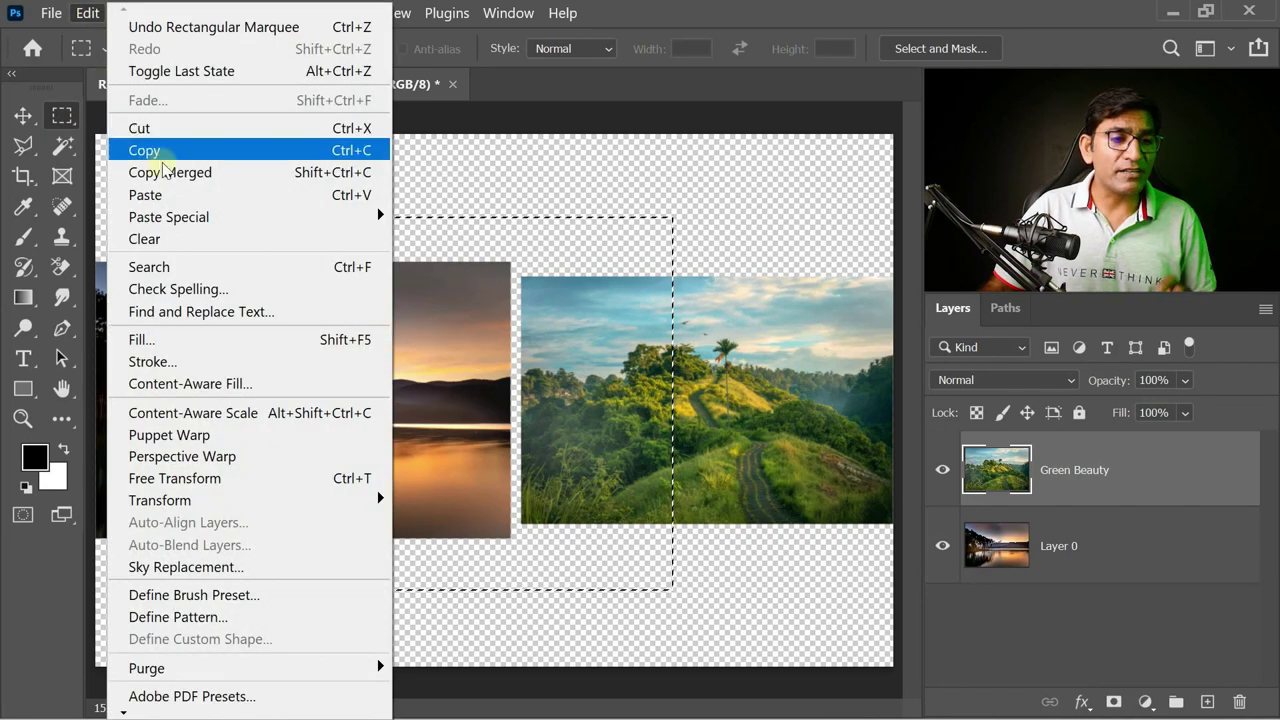
{"action": "left_click", "coordinate": [184, 175]}
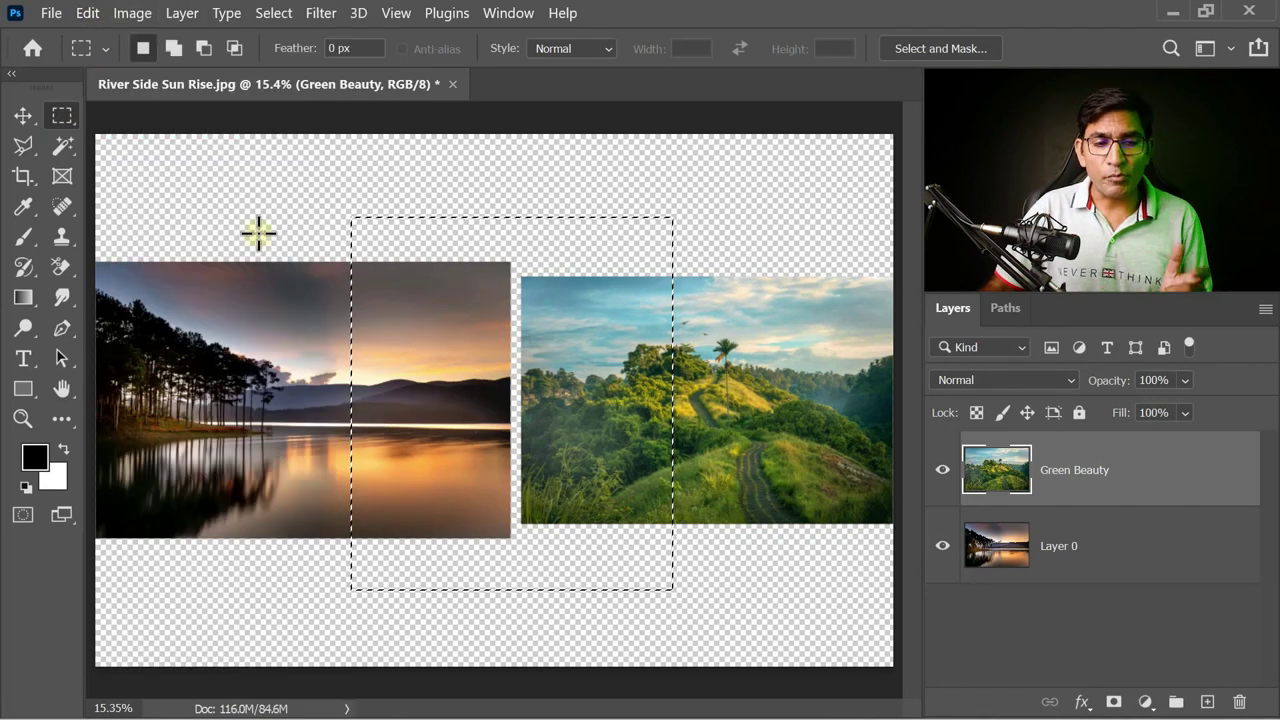
{"action": "left_click", "coordinate": [293, 250]}
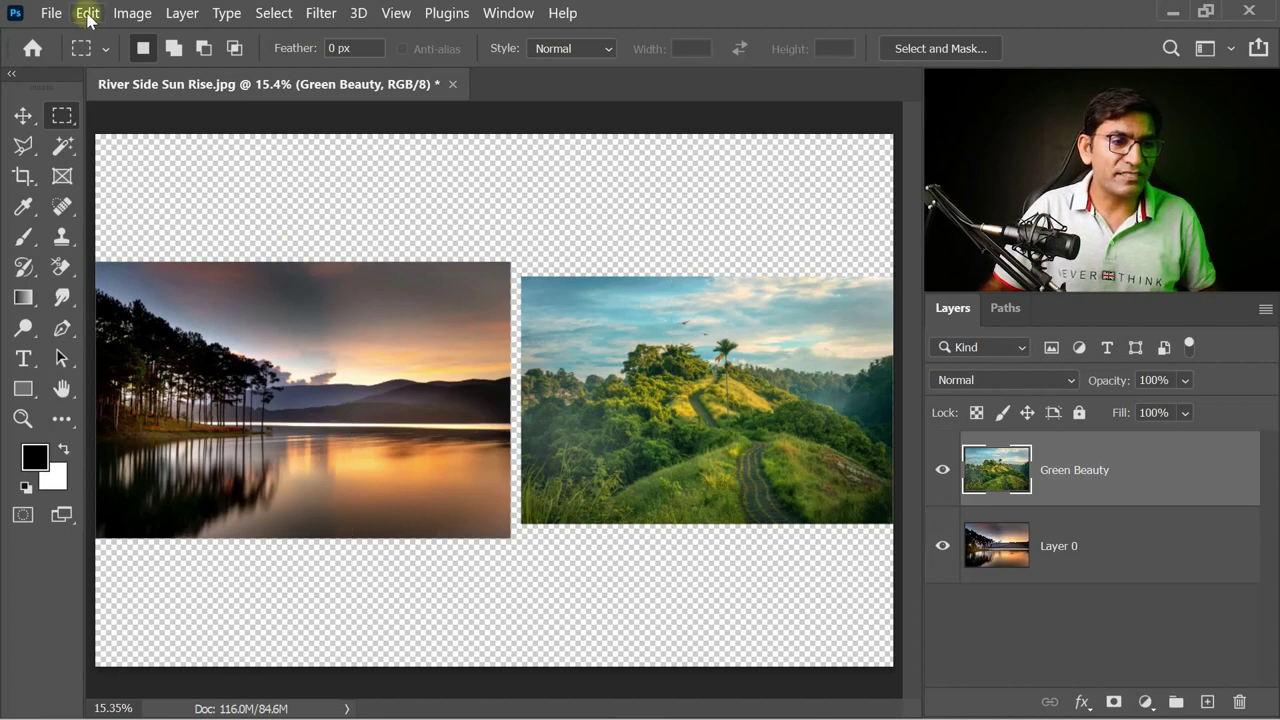
Step: Paste the merged copy as a new layer and move it across the canvas
{"action": "left_click", "coordinate": [88, 12]}
{"action": "left_click", "coordinate": [174, 194]}
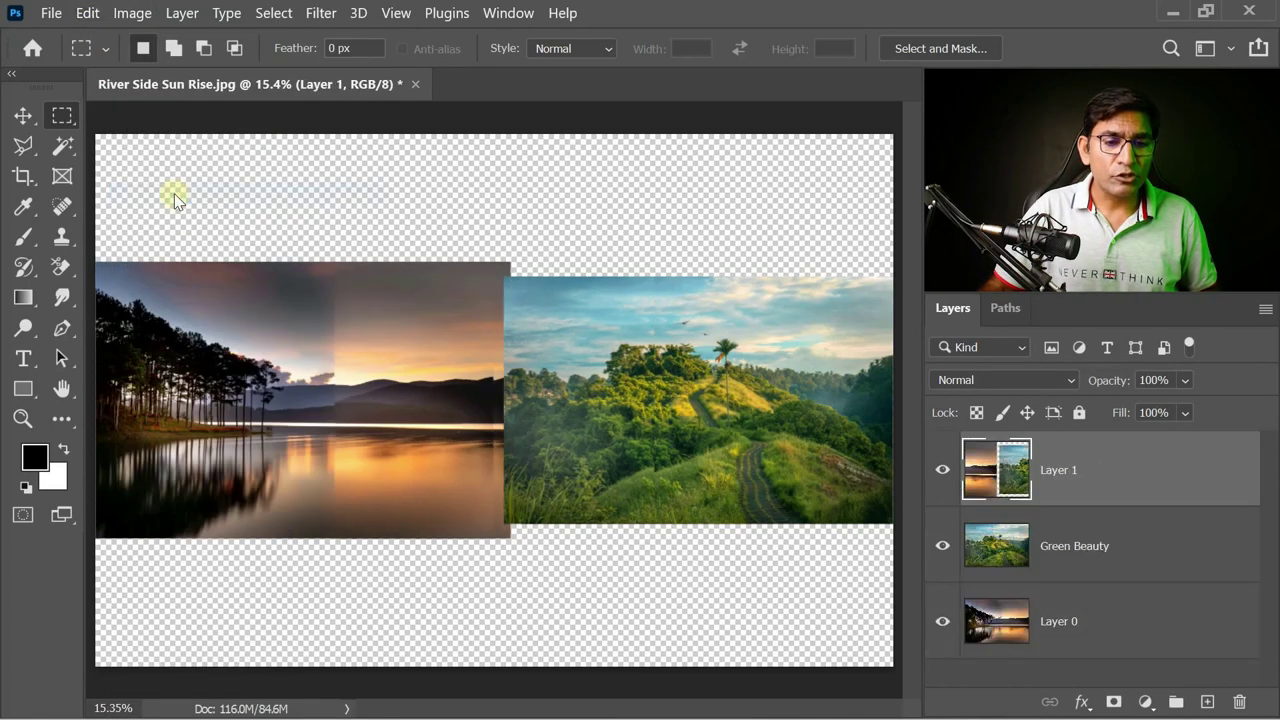
{"action": "left_click", "coordinate": [24, 118]}
{"action": "mouse_move", "coordinate": [443, 400]}
{"action": "left_mouse_down"}
{"action": "mouse_move", "coordinate": [365, 437]}
{"action": "mouse_move", "coordinate": [320, 298]}
{"action": "left_mouse_up"}
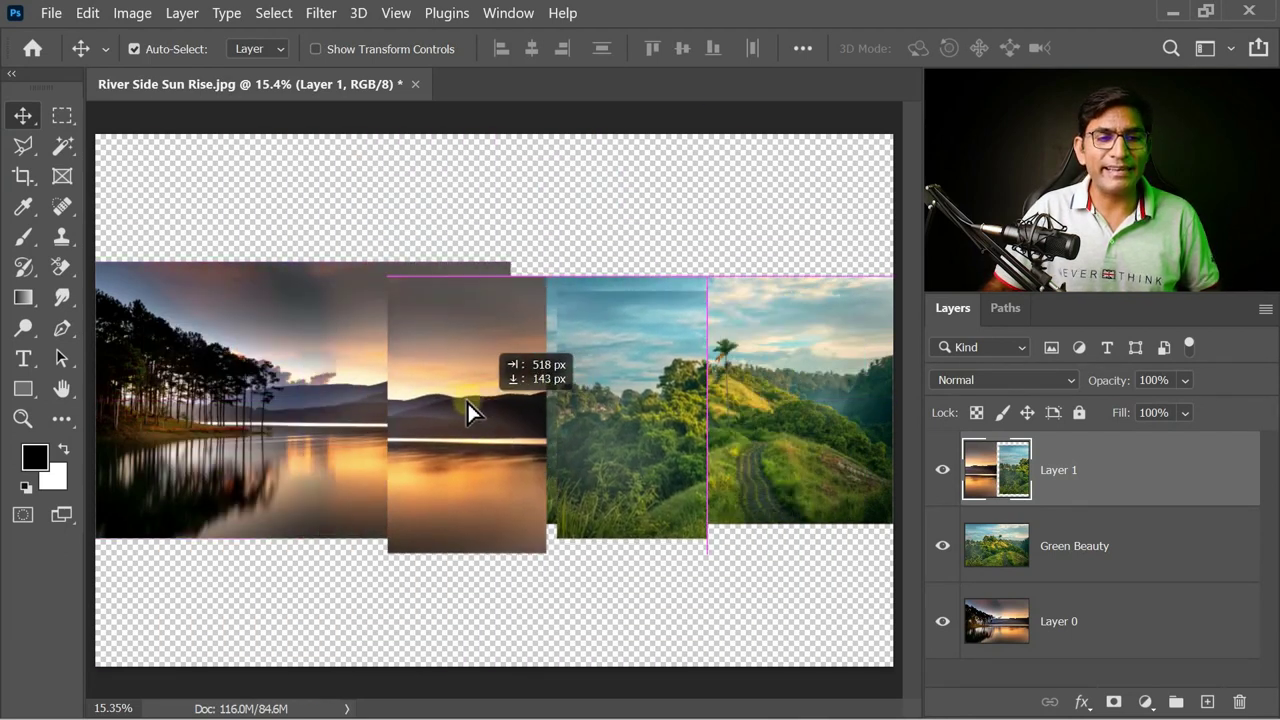
{"action": "left_click", "coordinate": [1153, 480]}
{"action": "left_click", "coordinate": [602, 353]}
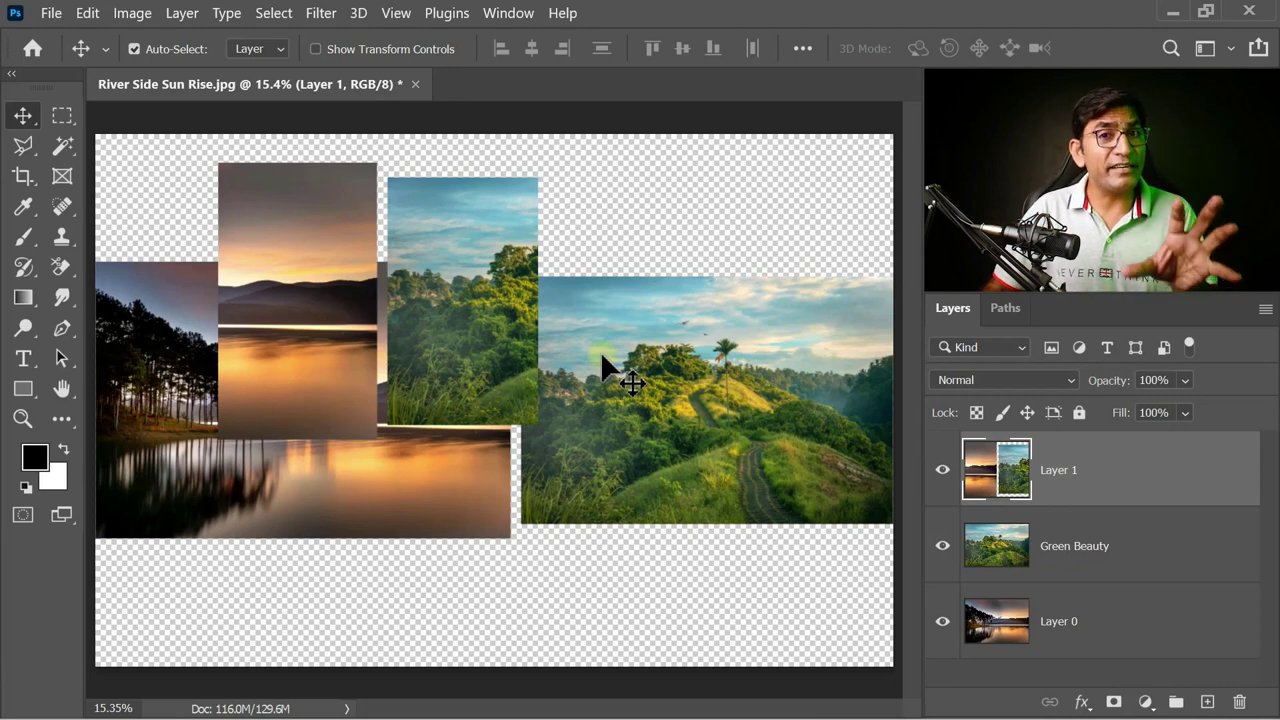
Step: Delete the pasted middle-images layer and the Green Beauty layer, then close the photo
{"action": "left_click", "coordinate": [431, 256]}
{"action": "key", "text": "Delete"}
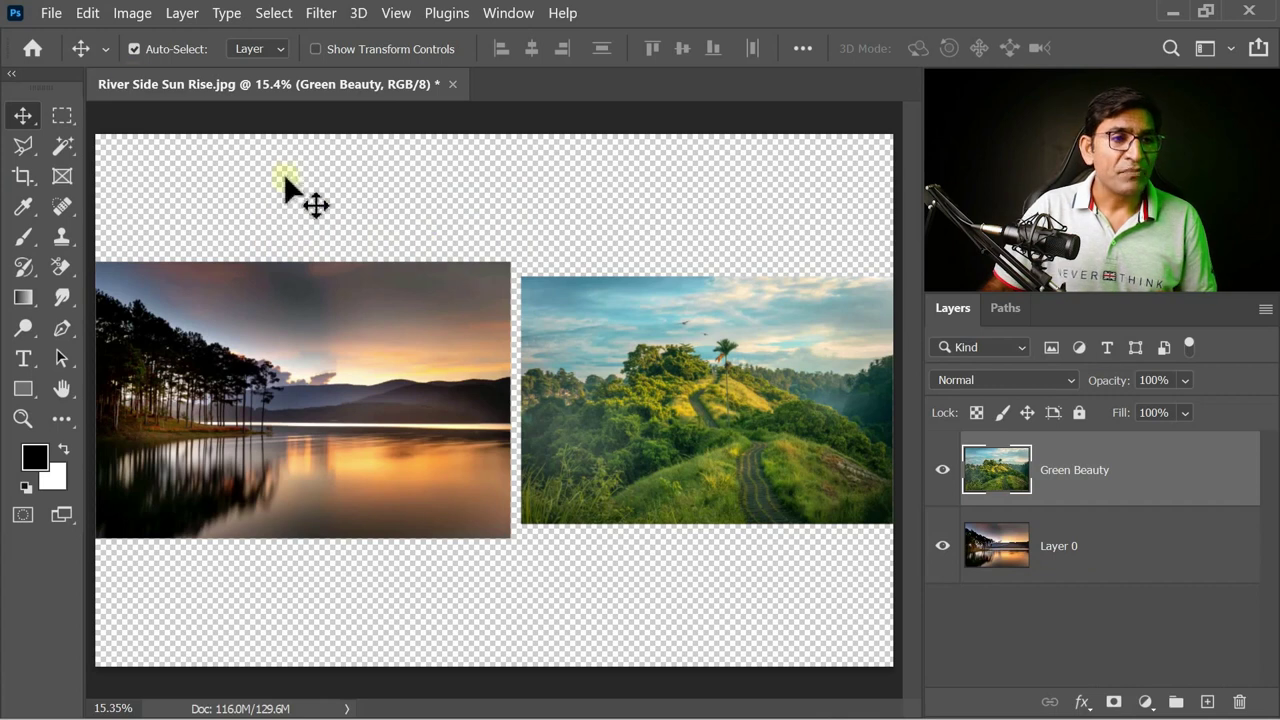
{"action": "left_click", "coordinate": [89, 15]}
{"action": "mouse_move", "coordinate": [168, 217]}
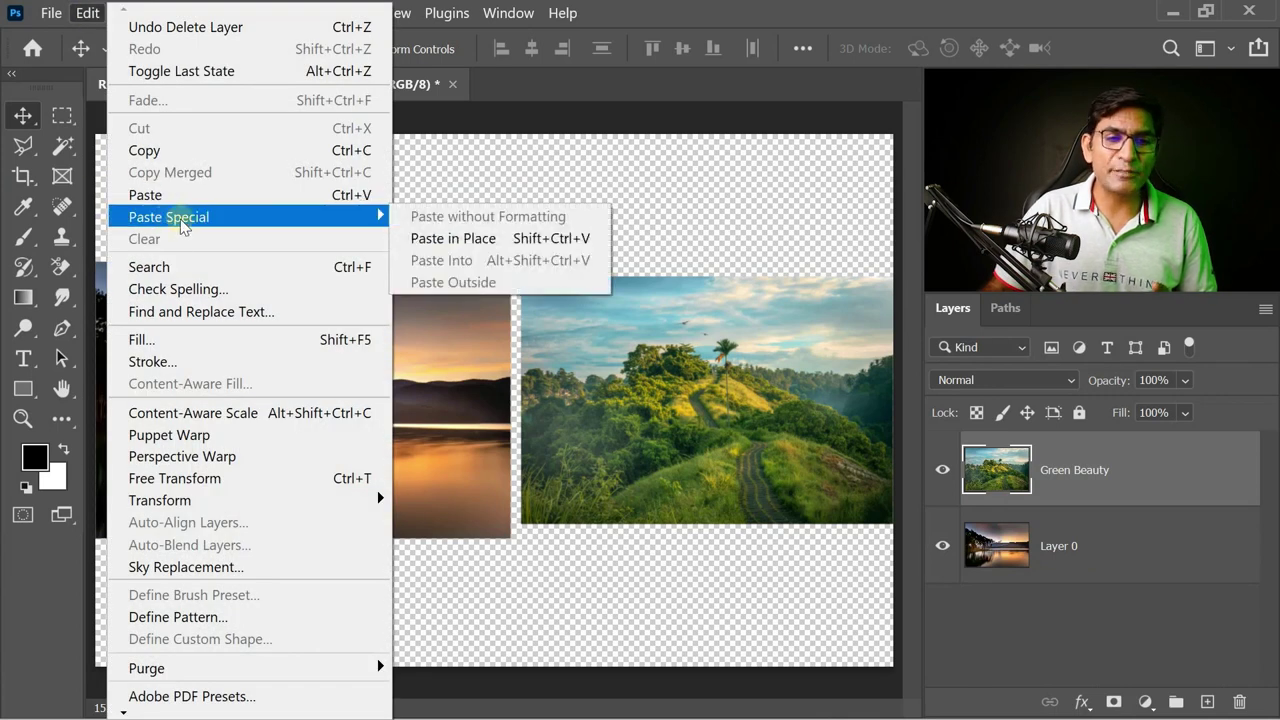
{"action": "left_click", "coordinate": [749, 225]}
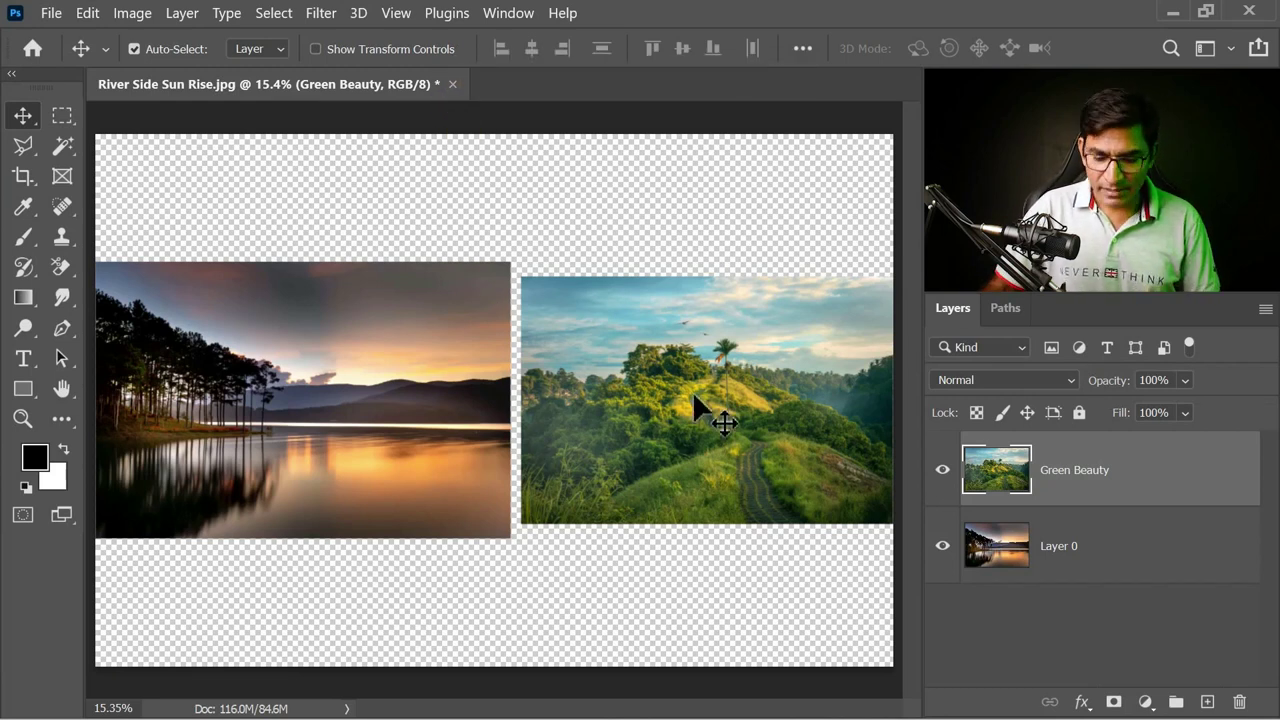
{"action": "key", "text": "Delete"}
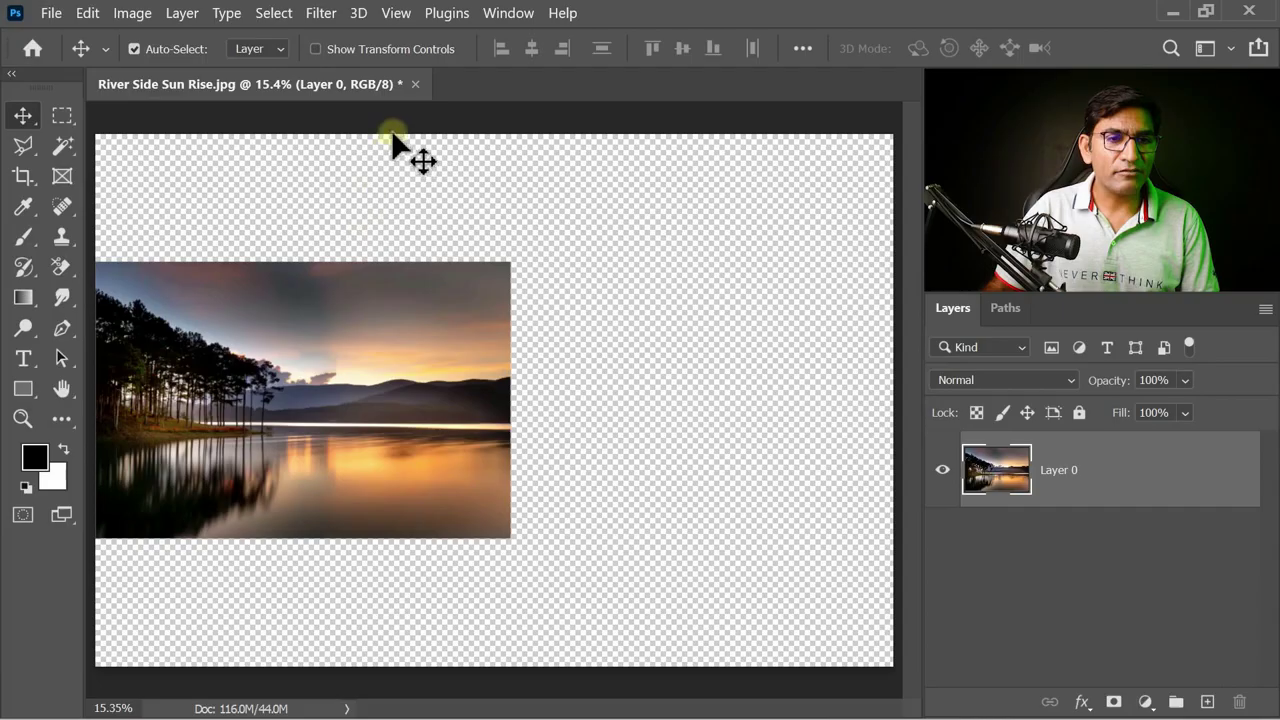
{"action": "left_click", "coordinate": [414, 86]}
Step: Discard the photo changes and create a 7797 x 5201 px Untitled-1 from the Clipboard preset
{"action": "left_click", "coordinate": [729, 318]}
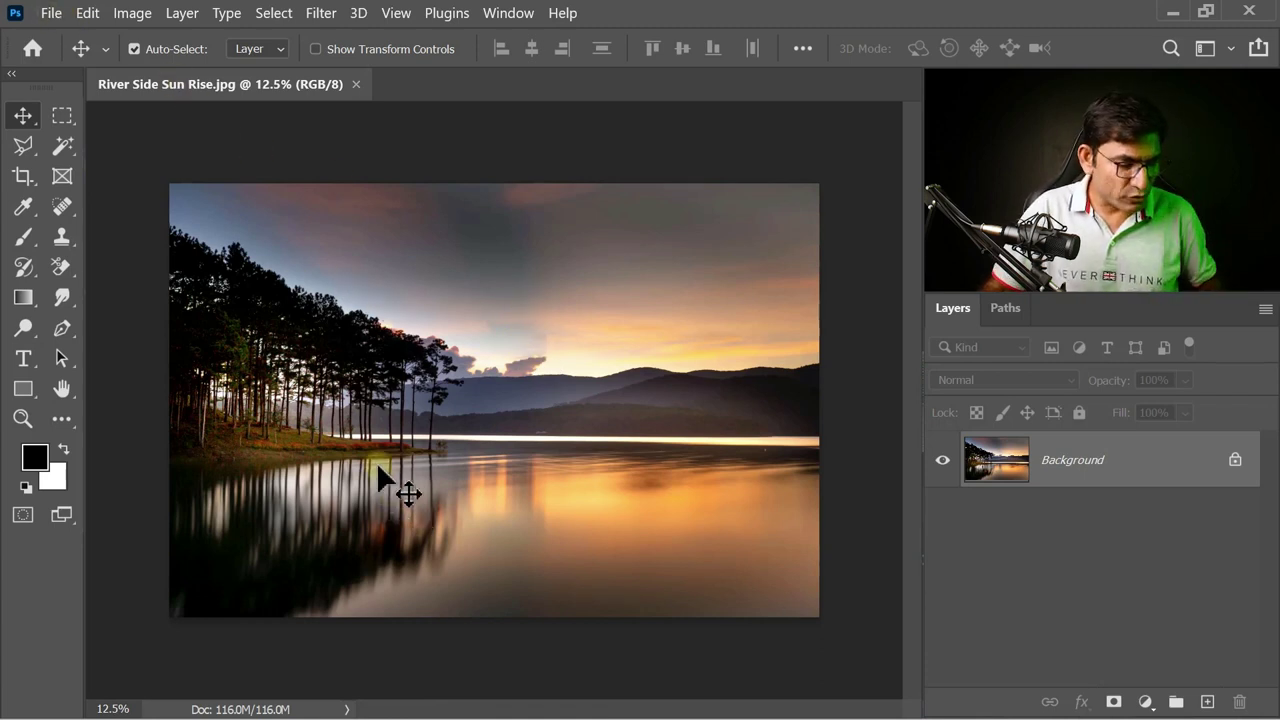
{"action": "key", "text": "ctrl+a"}
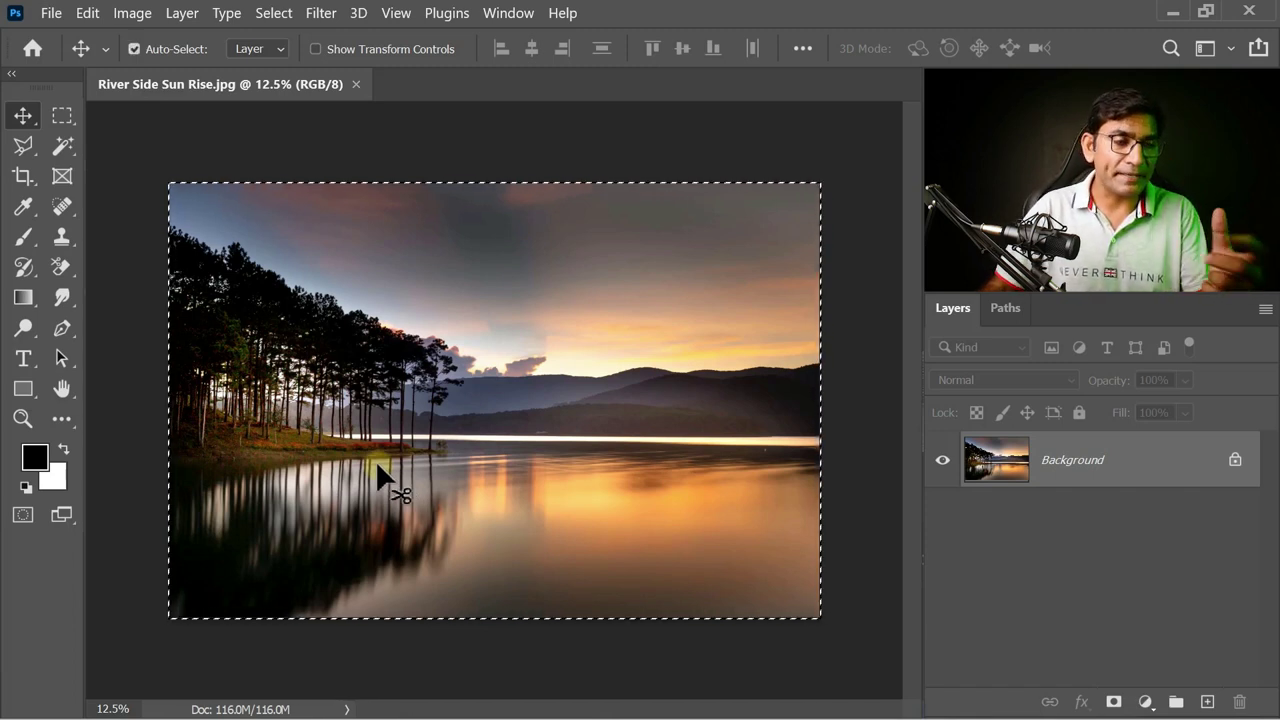
{"action": "left_click", "coordinate": [50, 13]}
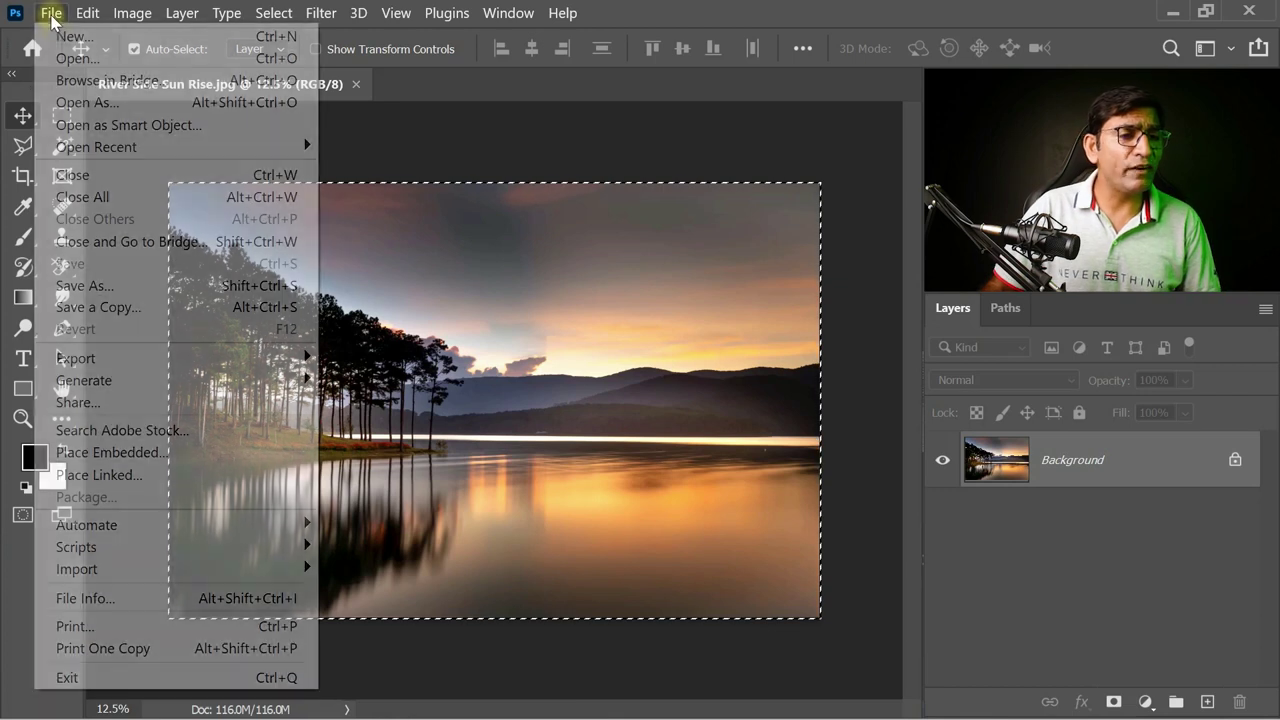
{"action": "left_click", "coordinate": [66, 36]}
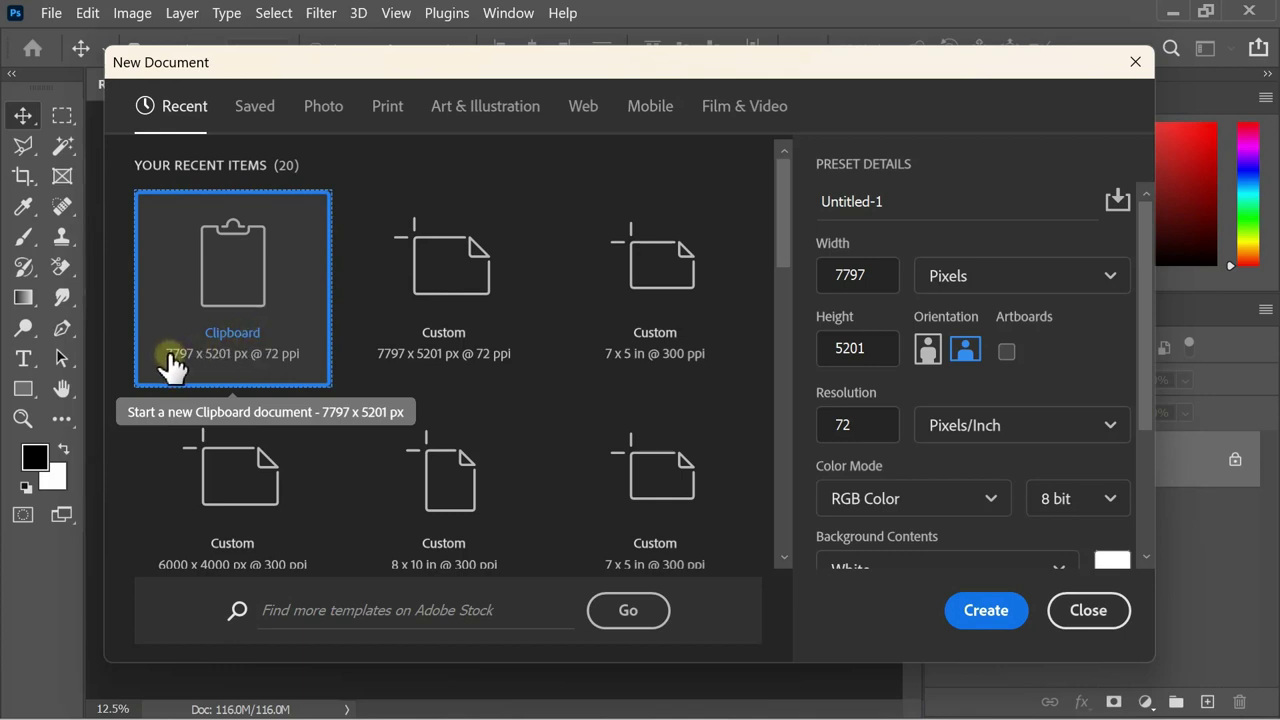
{"action": "left_click", "coordinate": [970, 610]}
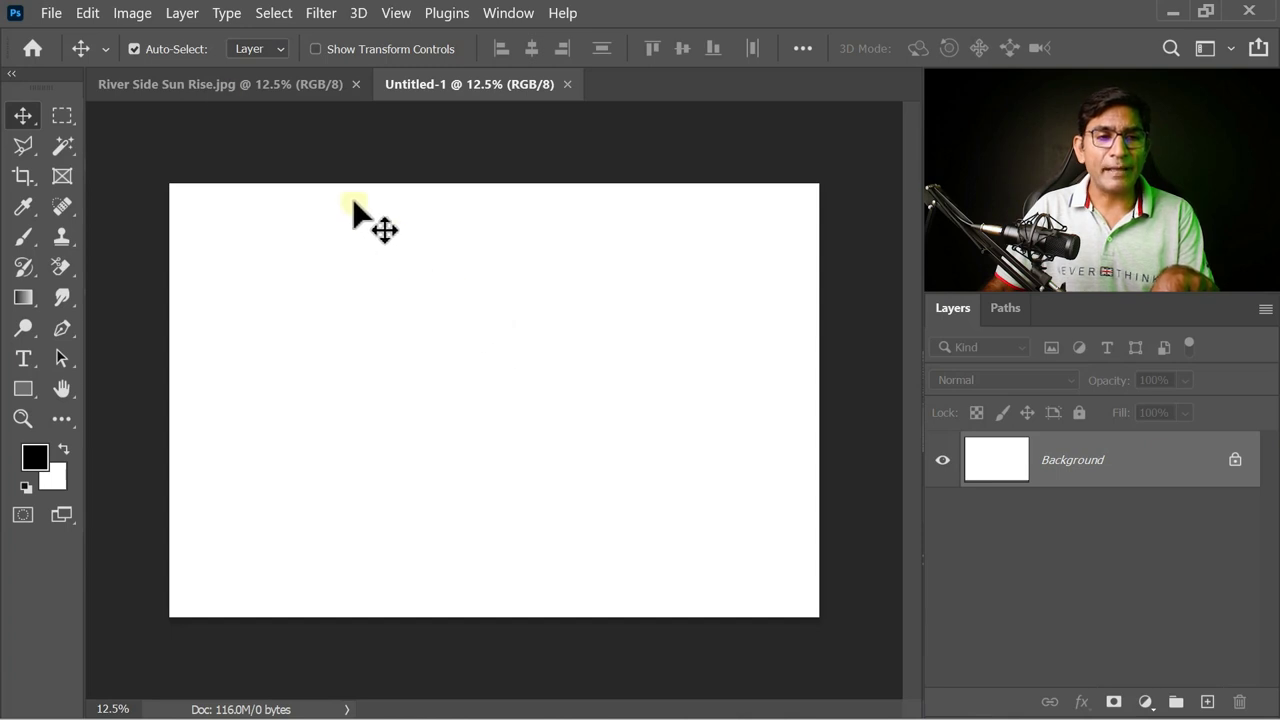
{"action": "left_click", "coordinate": [214, 84]}
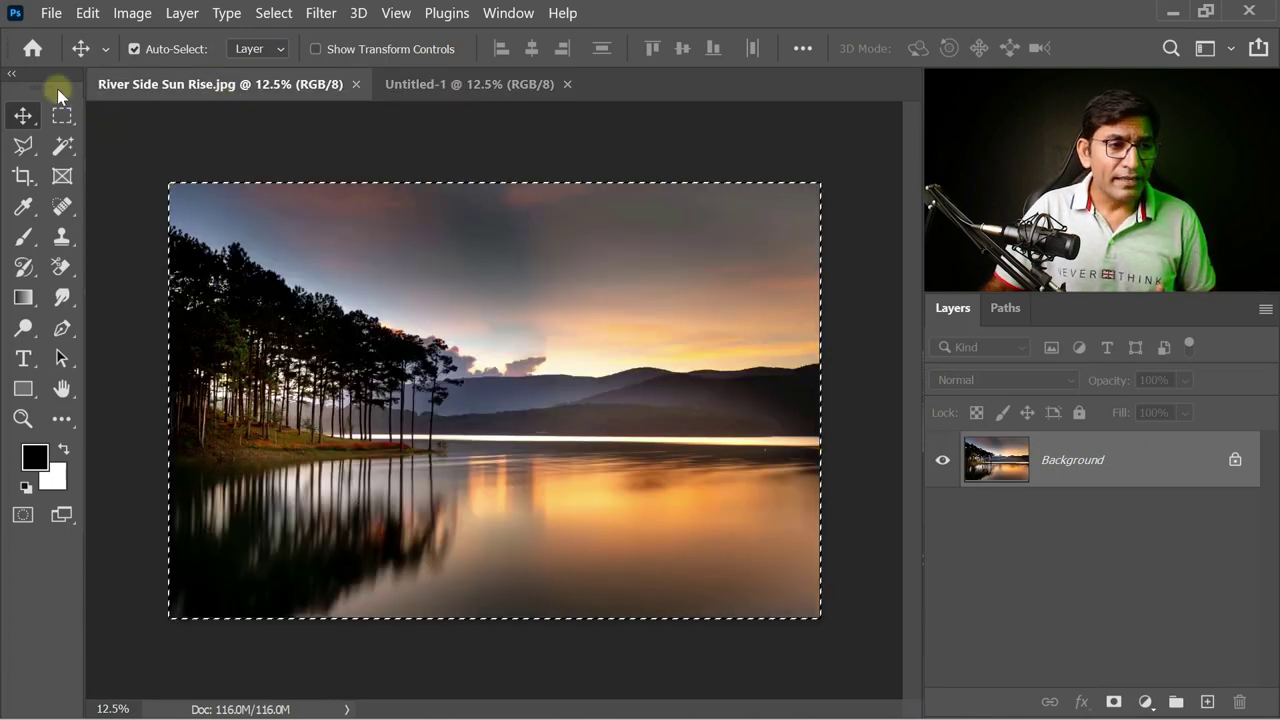
Step: Copy a rectangle of lake water and paste it into Untitled-1
{"action": "left_click", "coordinate": [62, 115]}
{"action": "left_click_drag", "start_coordinate": [376, 302], "coordinate": [553, 432]}
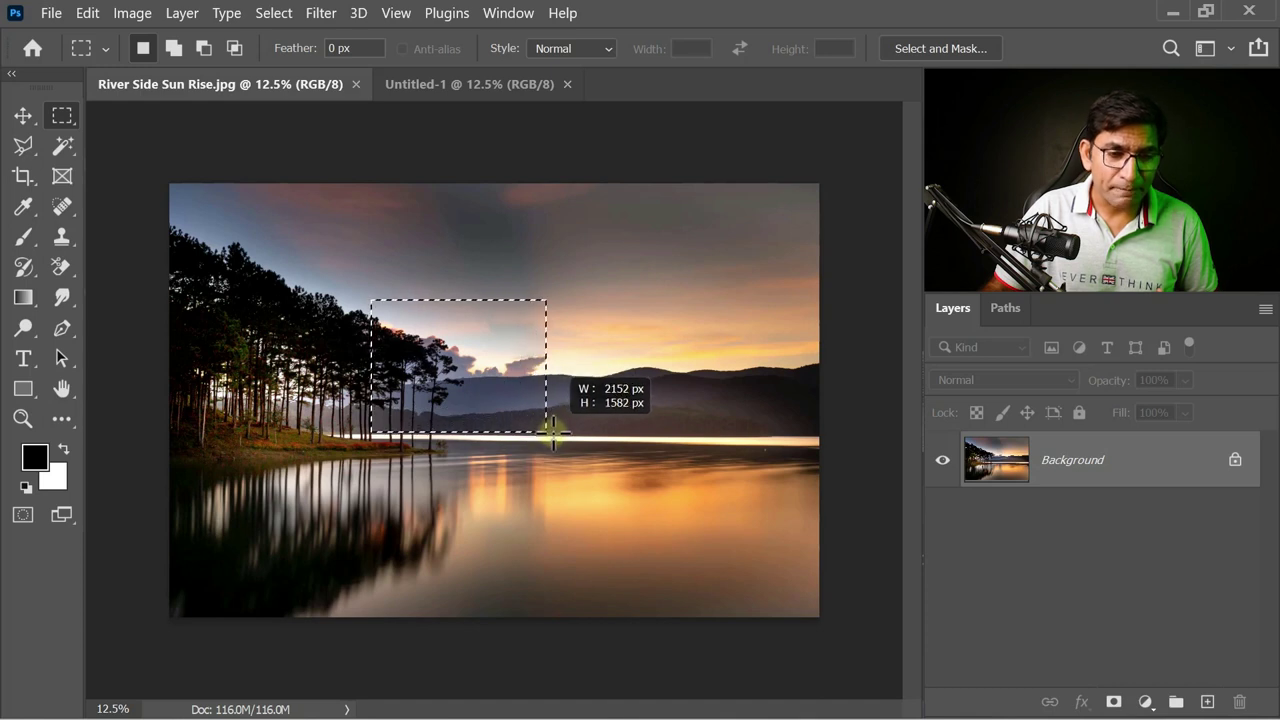
{"action": "mouse_move", "coordinate": [486, 366]}
{"action": "left_mouse_down"}
{"action": "mouse_move", "coordinate": [410, 515]}
{"action": "mouse_move", "coordinate": [447, 463]}
{"action": "left_mouse_up"}
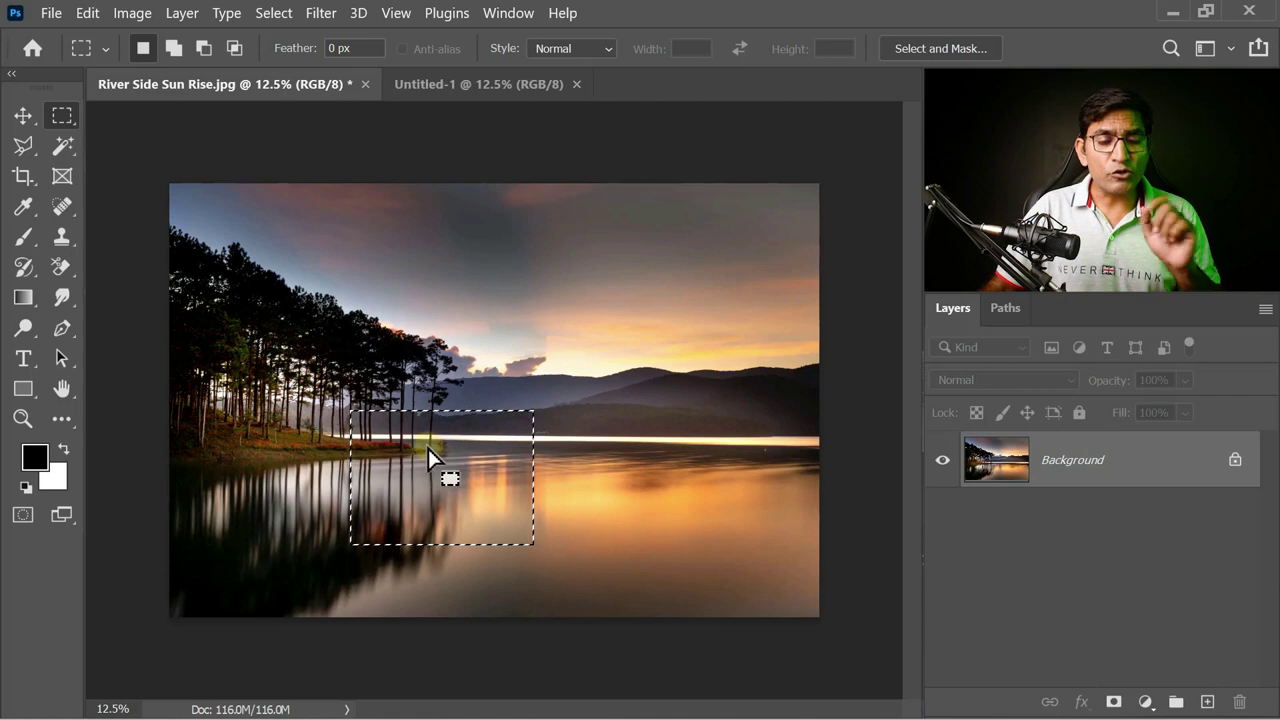
{"action": "left_click", "coordinate": [87, 13]}
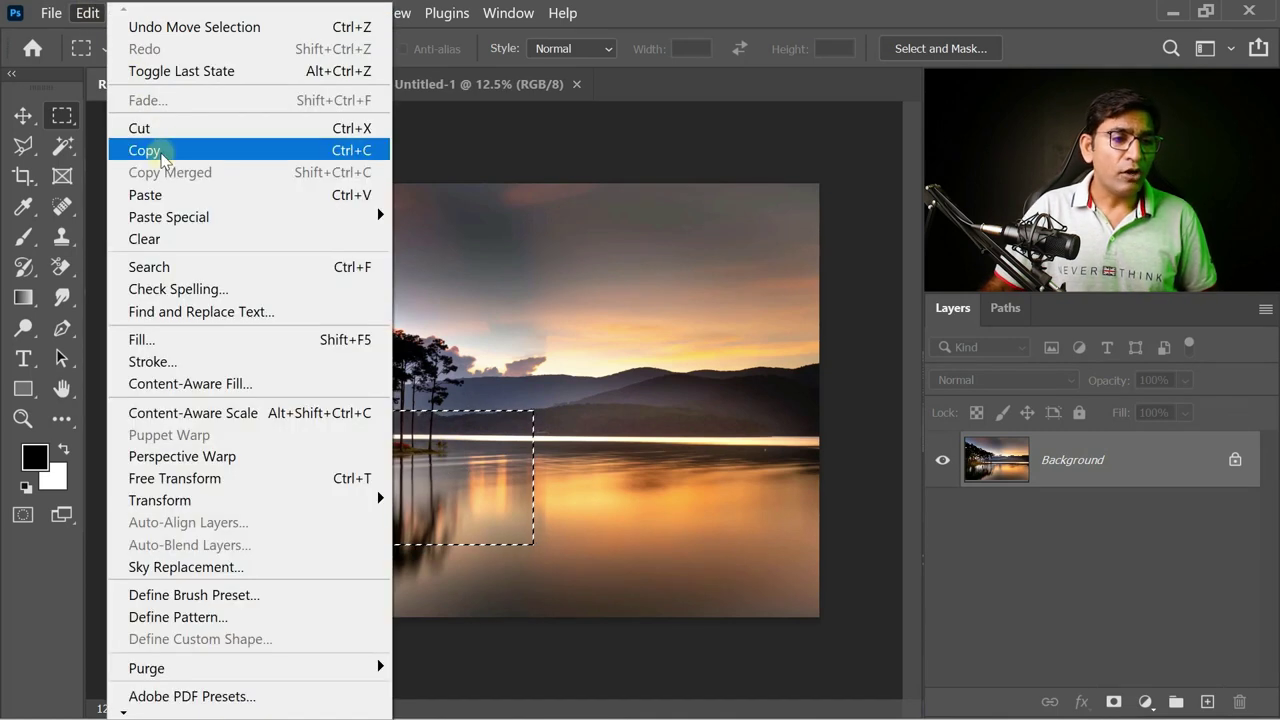
{"action": "left_click", "coordinate": [162, 150]}
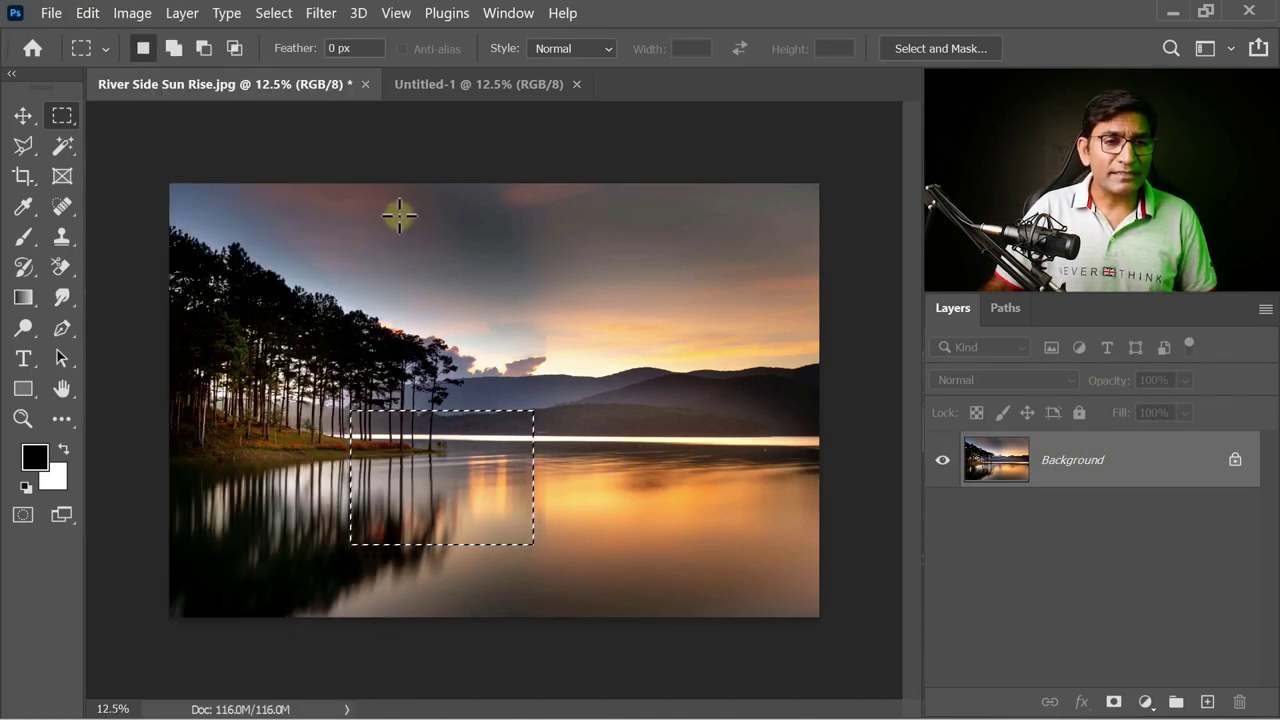
{"action": "left_click", "coordinate": [459, 86]}
{"action": "left_click", "coordinate": [88, 13]}
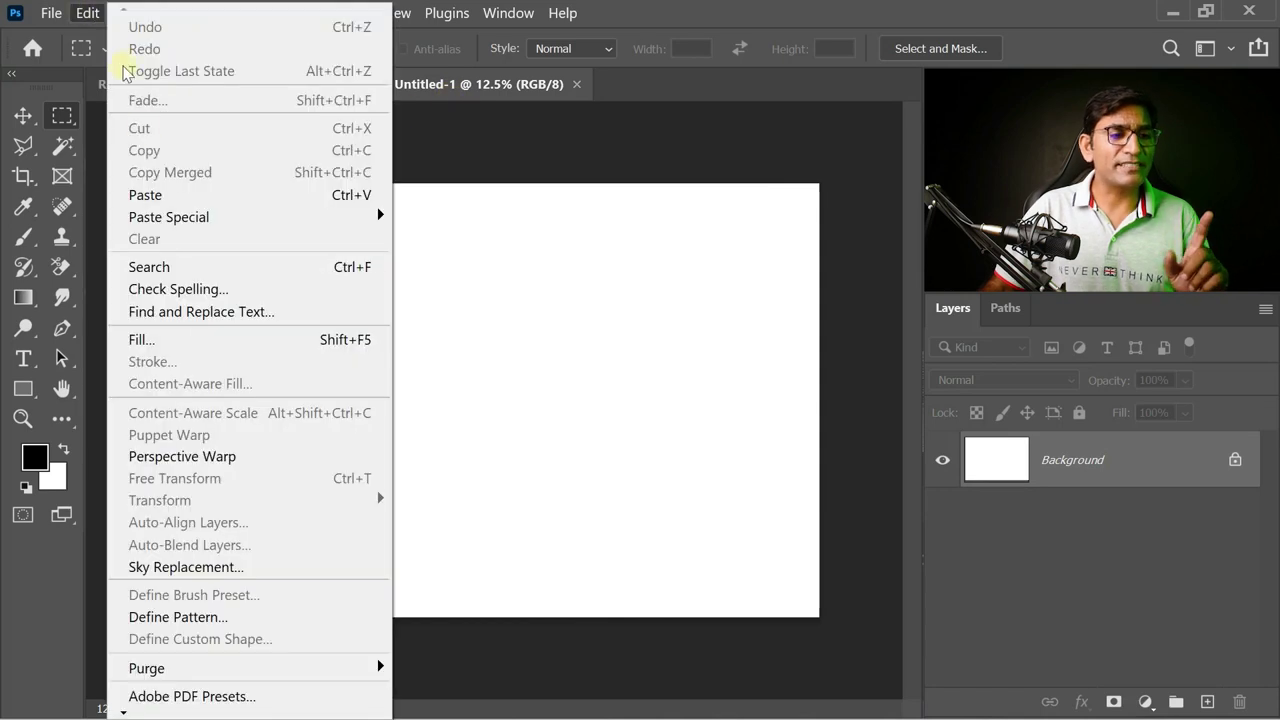
{"action": "left_click", "coordinate": [163, 194]}
{"action": "left_click", "coordinate": [23, 115]}
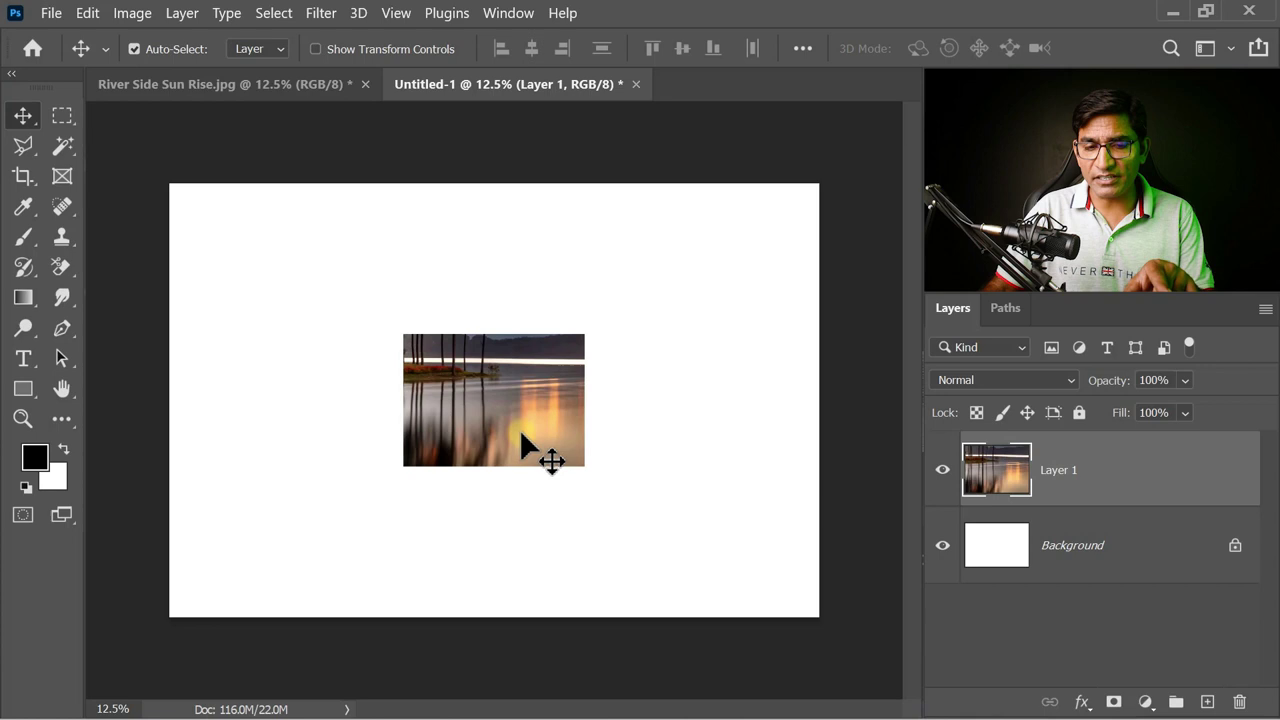
Step: Move the selection onto the photo's top-left tree corner and copy it
{"action": "left_click", "coordinate": [245, 84]}
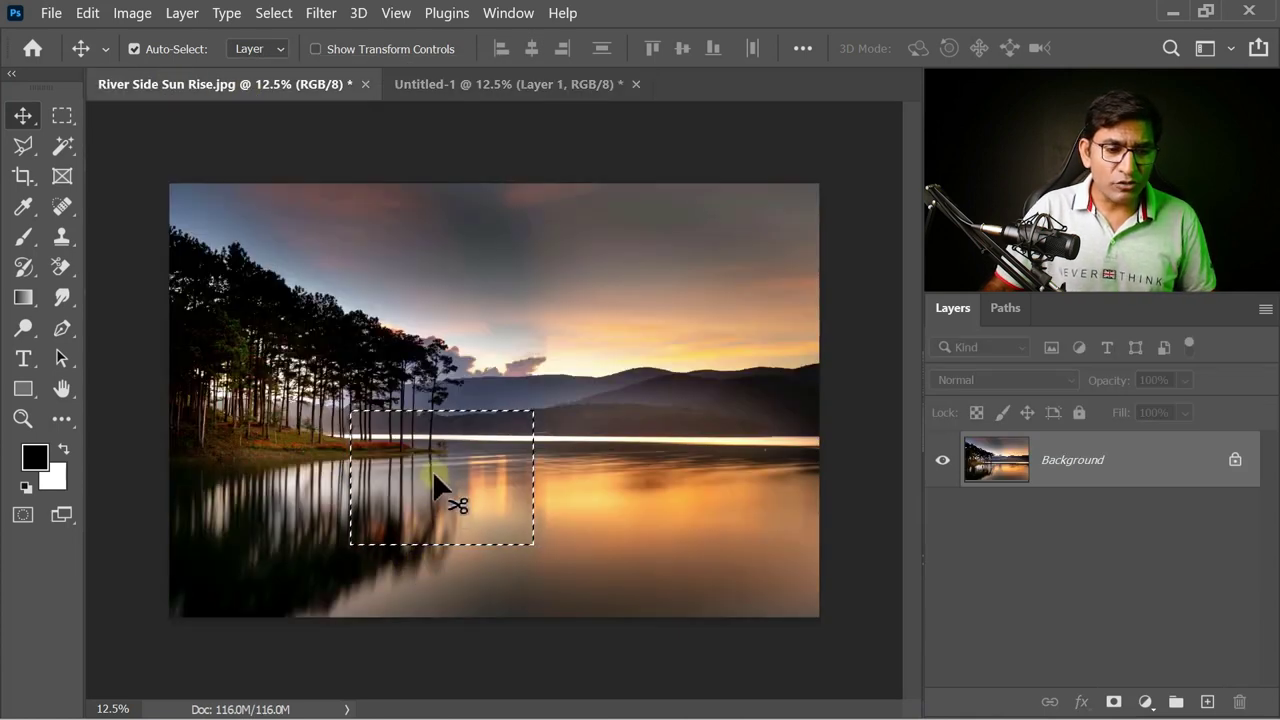
{"action": "left_click", "coordinate": [66, 117]}
{"action": "left_click_drag", "start_coordinate": [471, 523], "coordinate": [291, 307]}
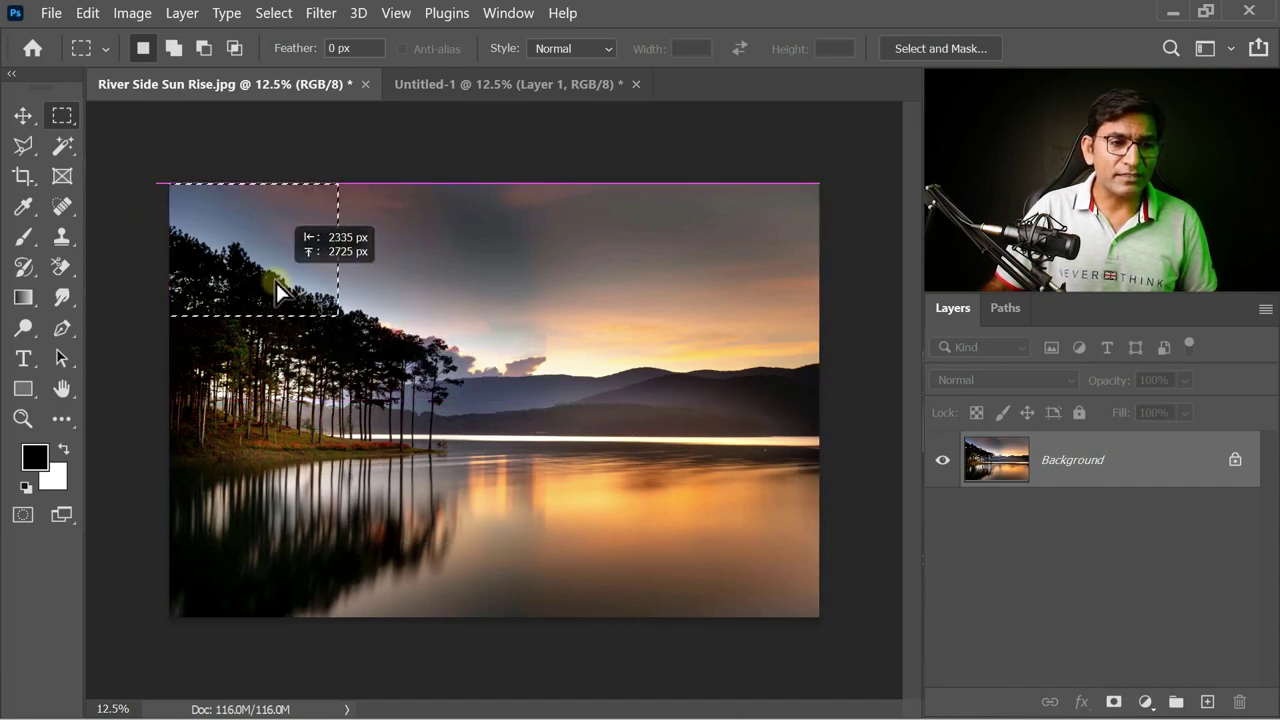
{"action": "left_click_drag", "start_coordinate": [291, 307], "coordinate": [303, 315]}
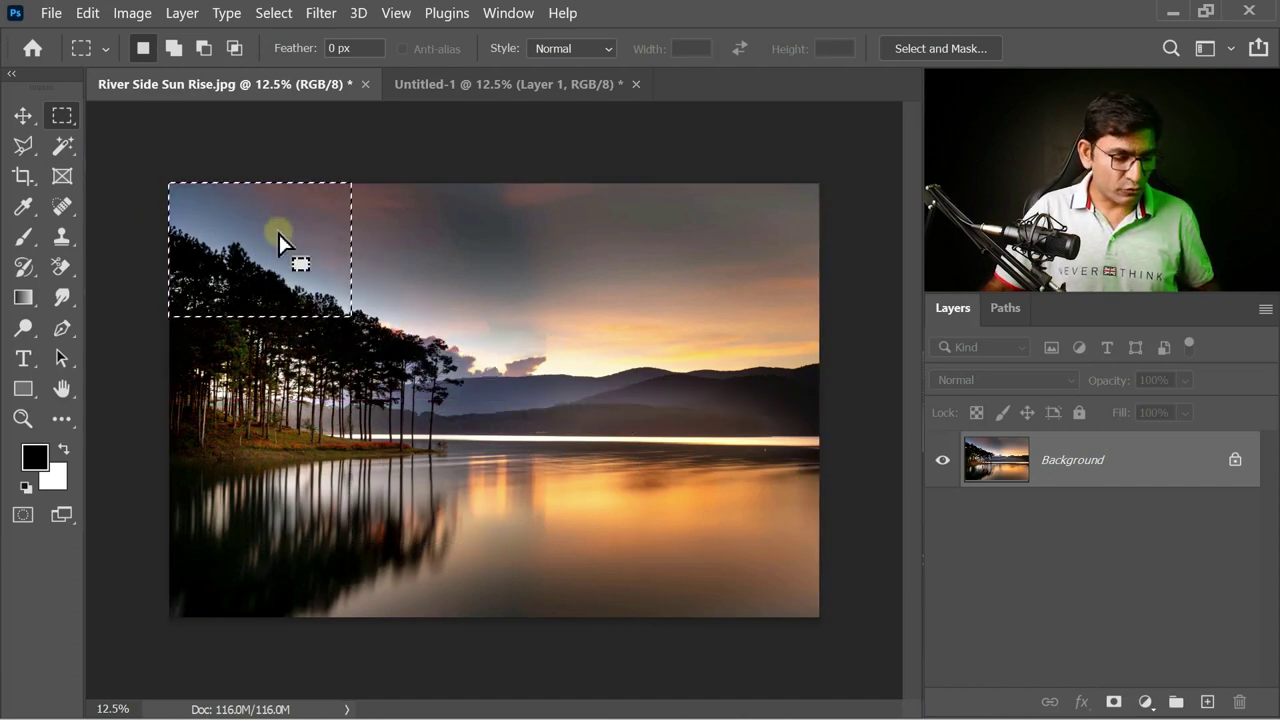
{"action": "left_click", "coordinate": [20, 116]}
{"action": "left_click", "coordinate": [87, 13]}
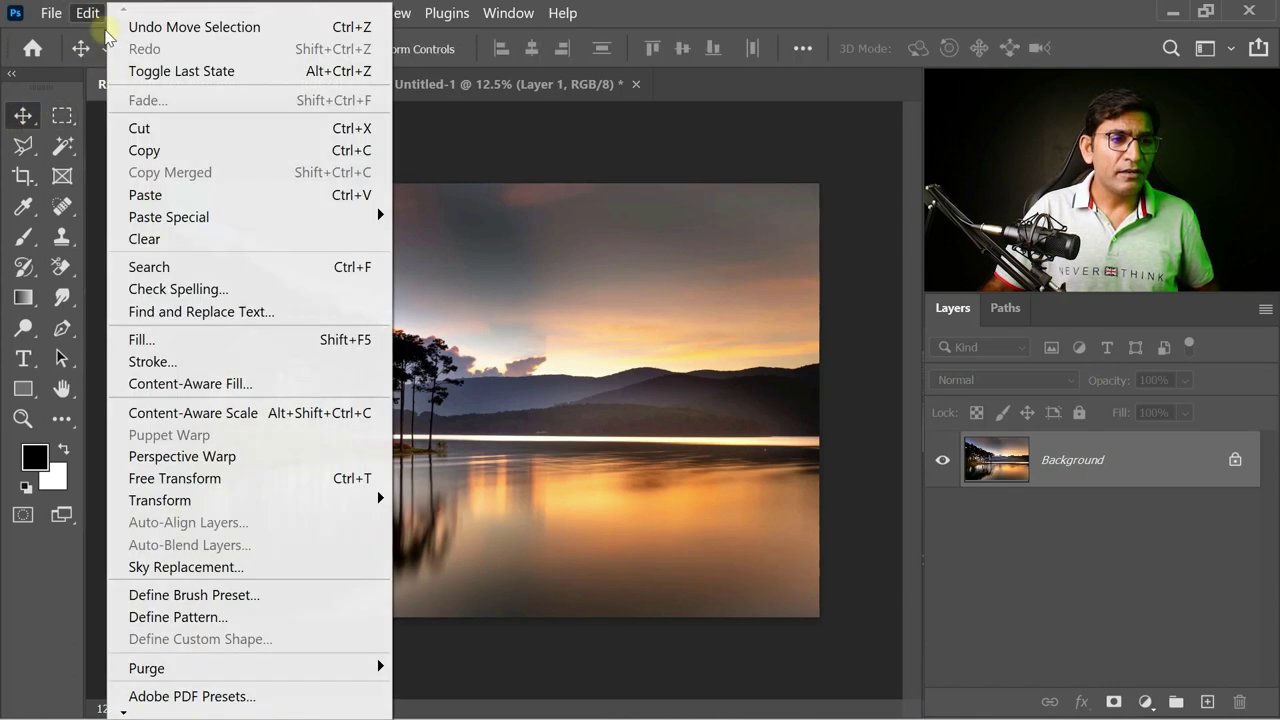
{"action": "left_click", "coordinate": [250, 150]}
Step: Replace the lake layer in Untitled-1 with the pasted corner, then delete that too
{"action": "left_click", "coordinate": [500, 84]}
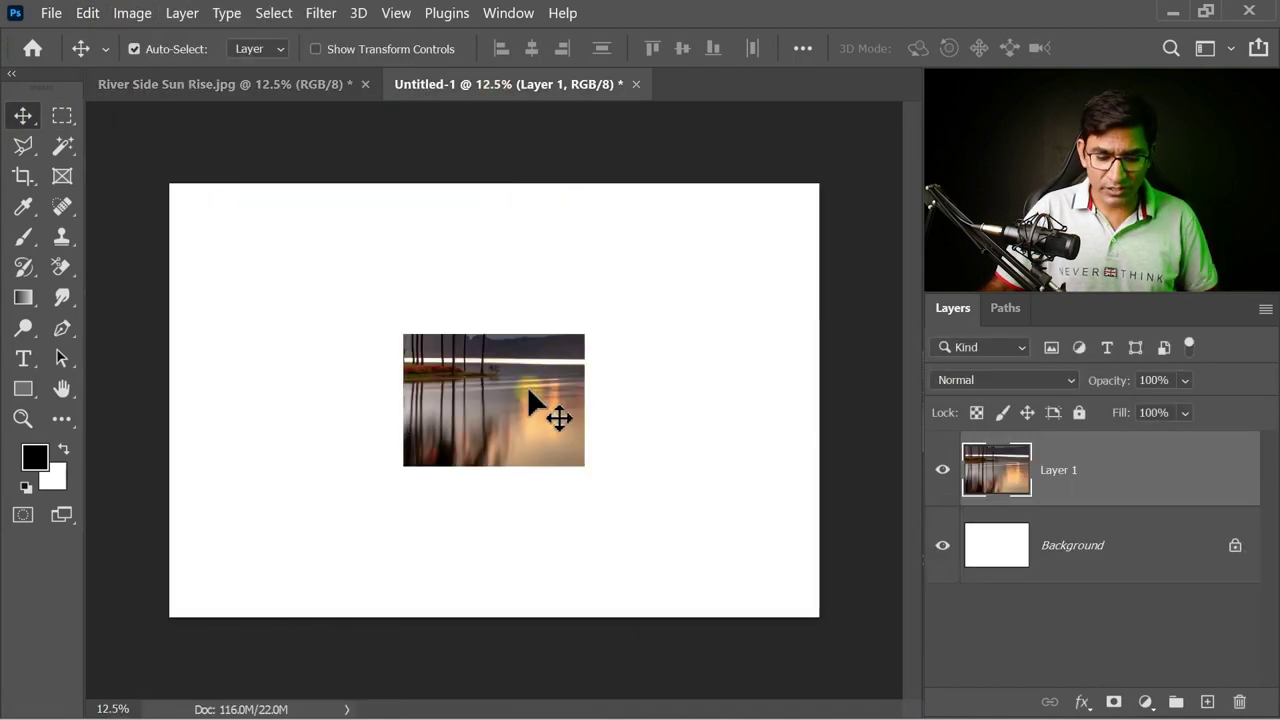
{"action": "key", "text": "Delete"}
{"action": "left_click", "coordinate": [87, 13]}
{"action": "left_click", "coordinate": [182, 197]}
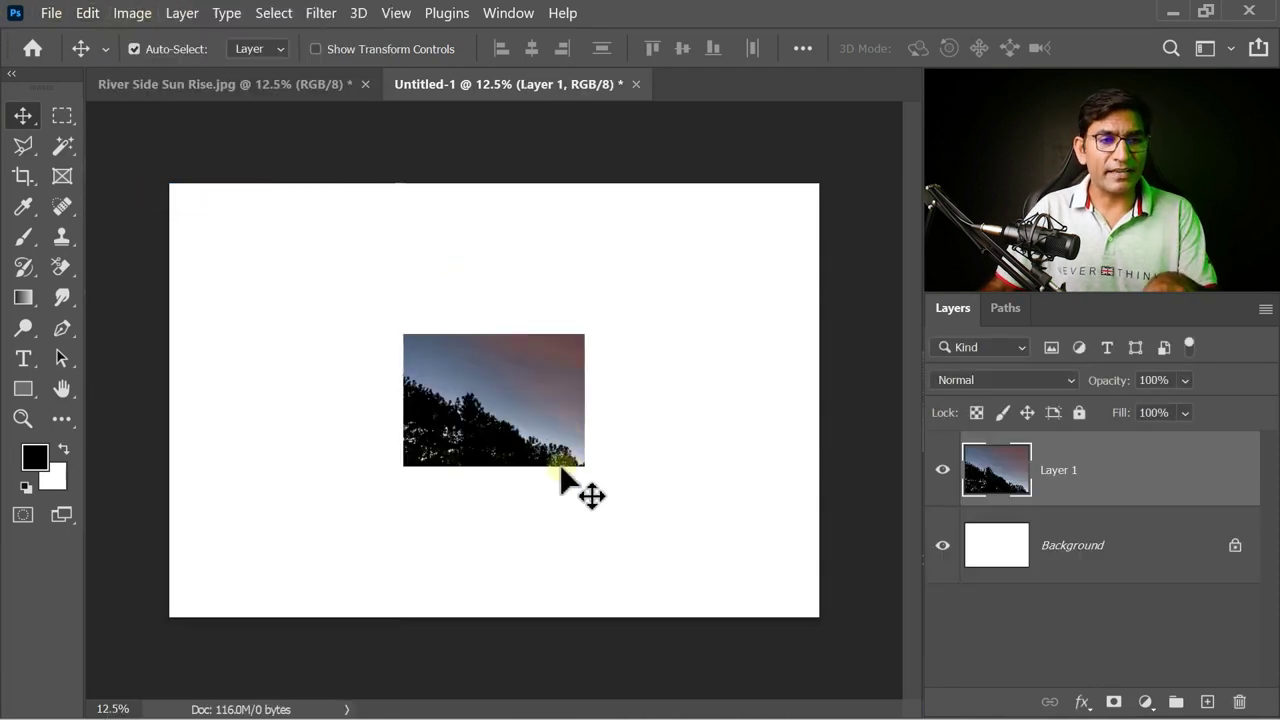
{"action": "key", "text": "ctrl+Tab"}
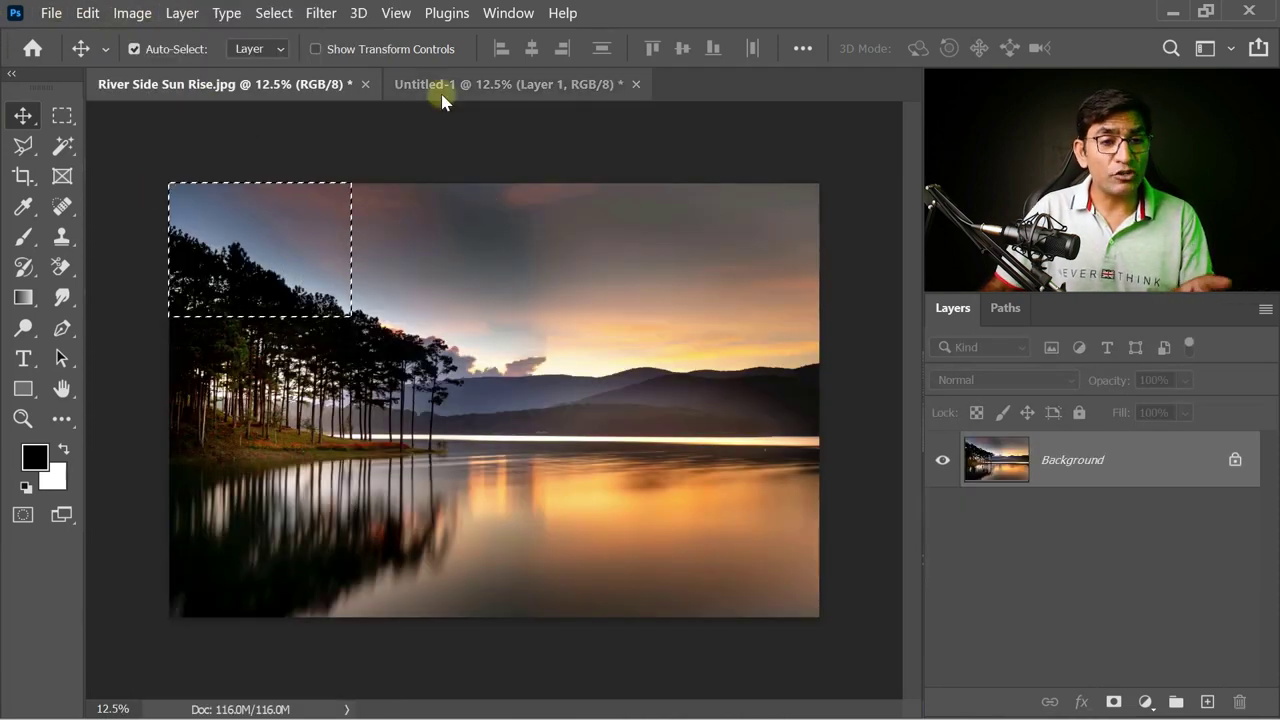
{"action": "left_click", "coordinate": [440, 84]}
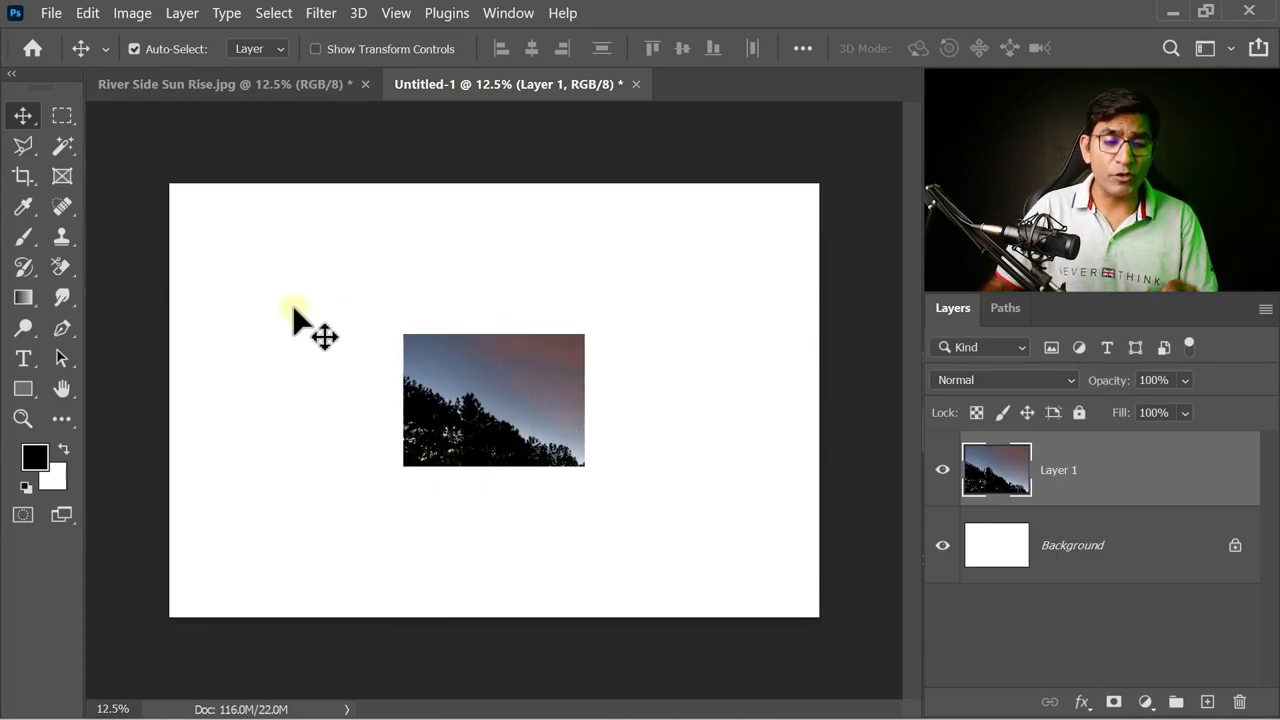
{"action": "key", "text": "Delete"}
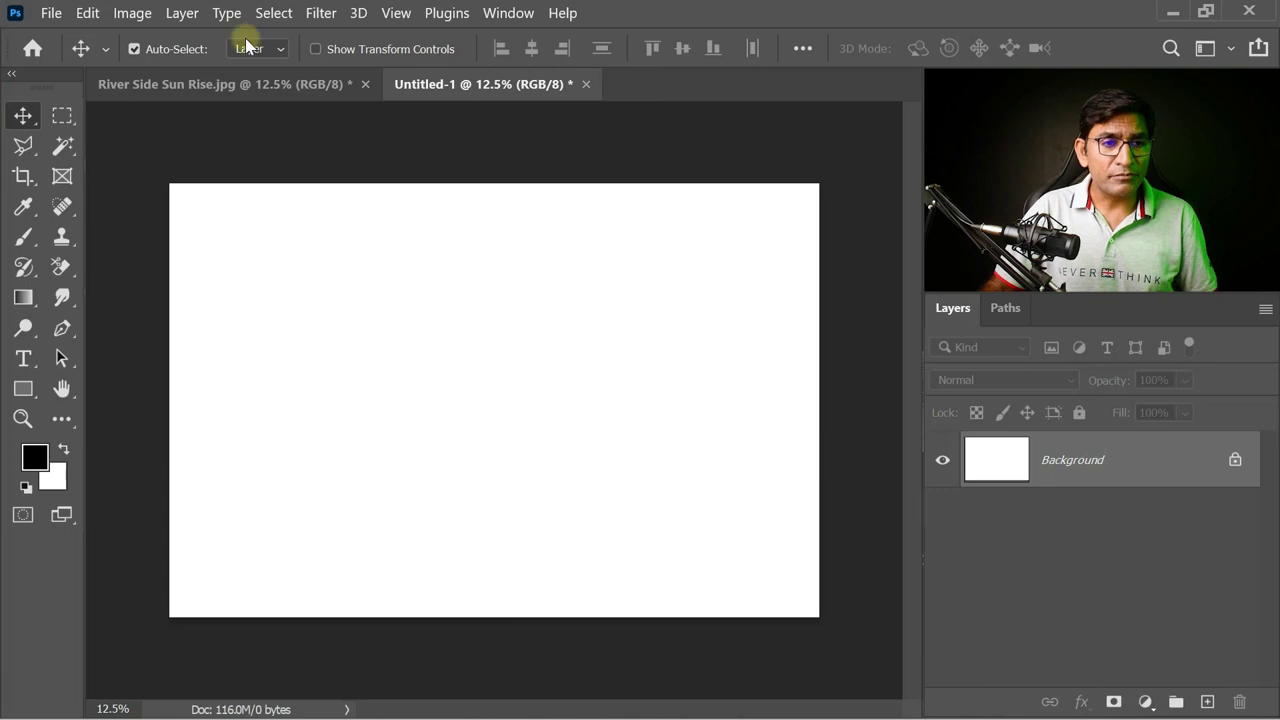
Step: Copy the top-left corner again, Paste in Place into Untitled-1, then delete it
{"action": "left_click", "coordinate": [218, 84]}
{"action": "left_click", "coordinate": [87, 13]}
{"action": "left_click", "coordinate": [150, 161]}
{"action": "left_click", "coordinate": [450, 84]}
{"action": "left_click", "coordinate": [87, 13]}
{"action": "mouse_move", "coordinate": [168, 217]}
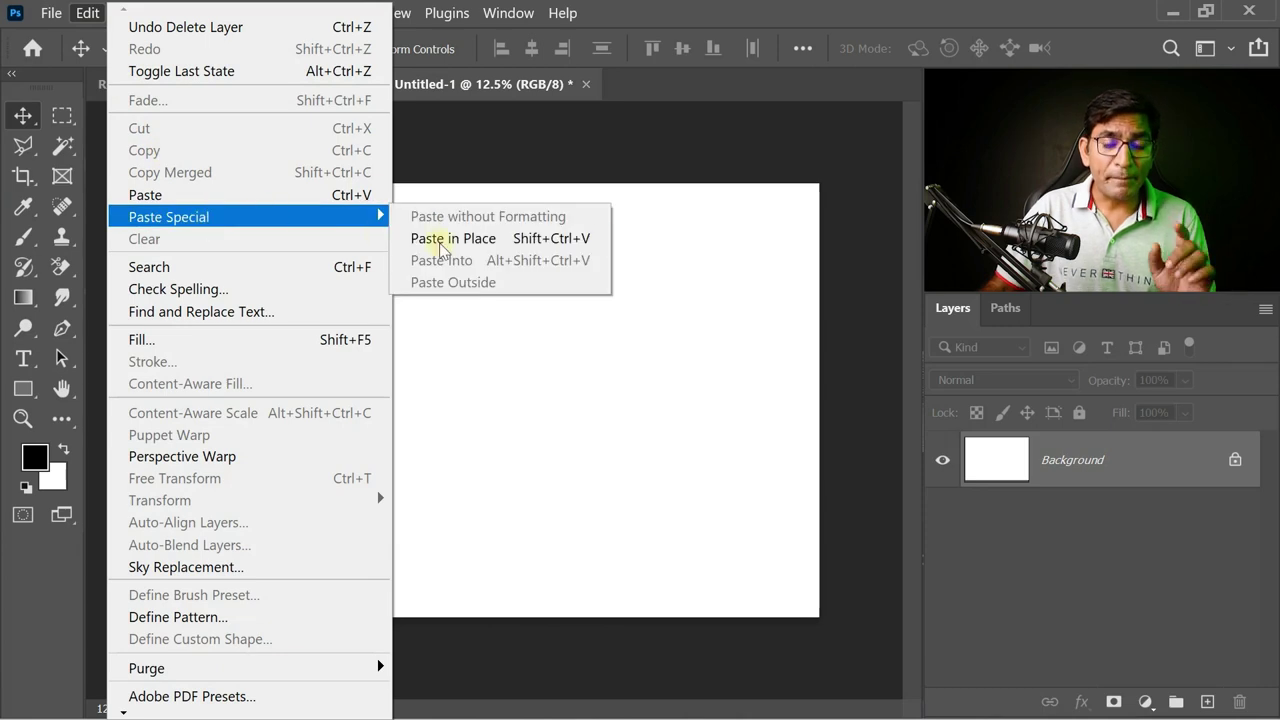
{"action": "left_click", "coordinate": [487, 240]}
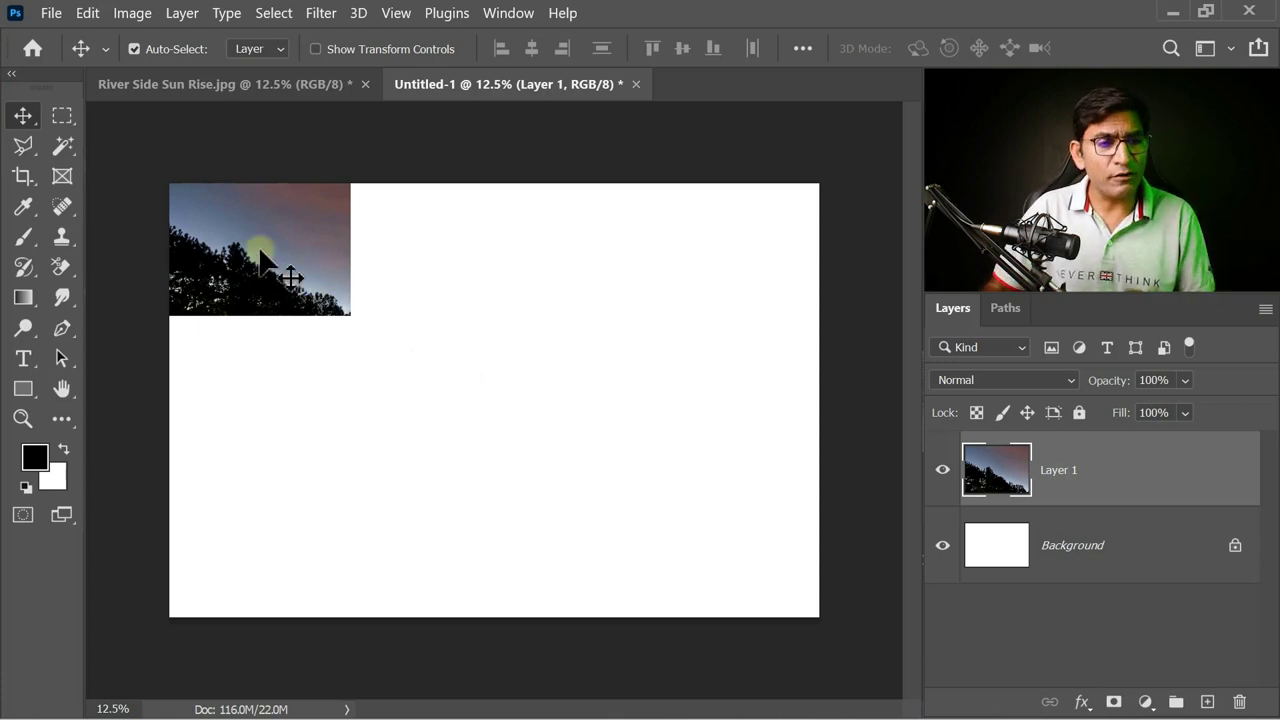
{"action": "key", "text": "Delete"}
Step: Close Untitled-1 without saving and clear the selection on the photo
{"action": "left_click", "coordinate": [88, 13]}
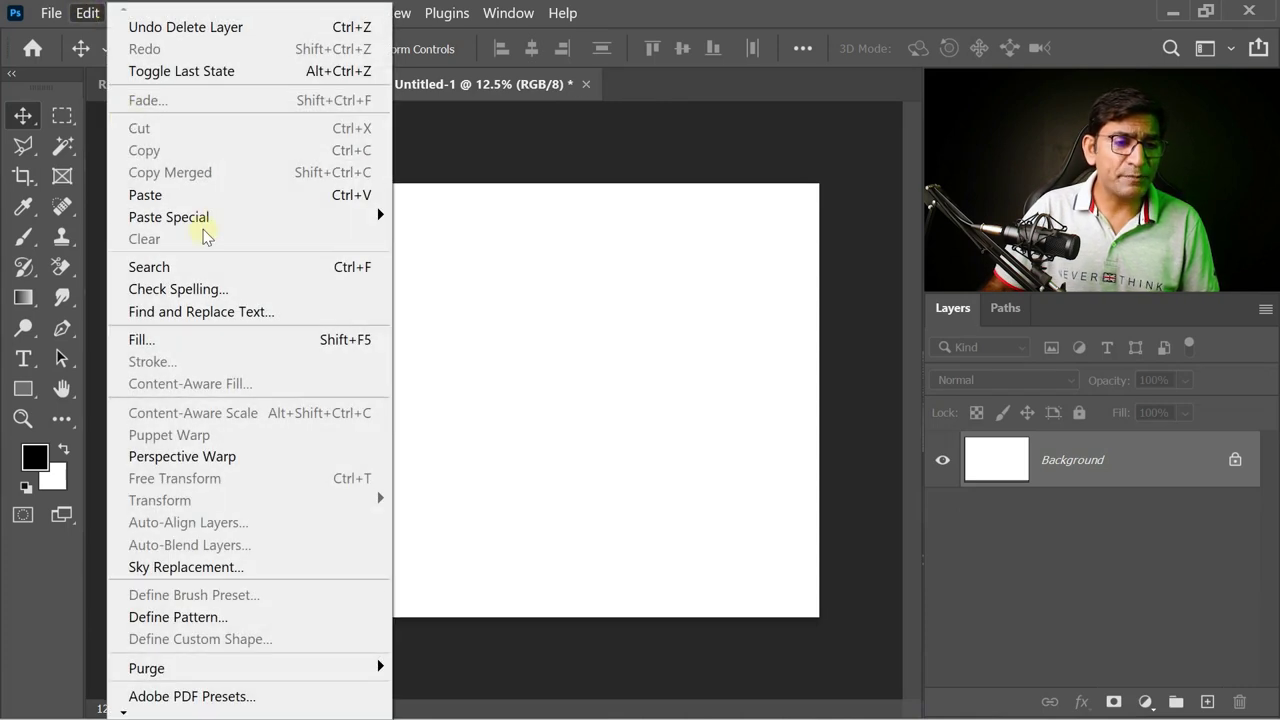
{"action": "mouse_move", "coordinate": [169, 217]}
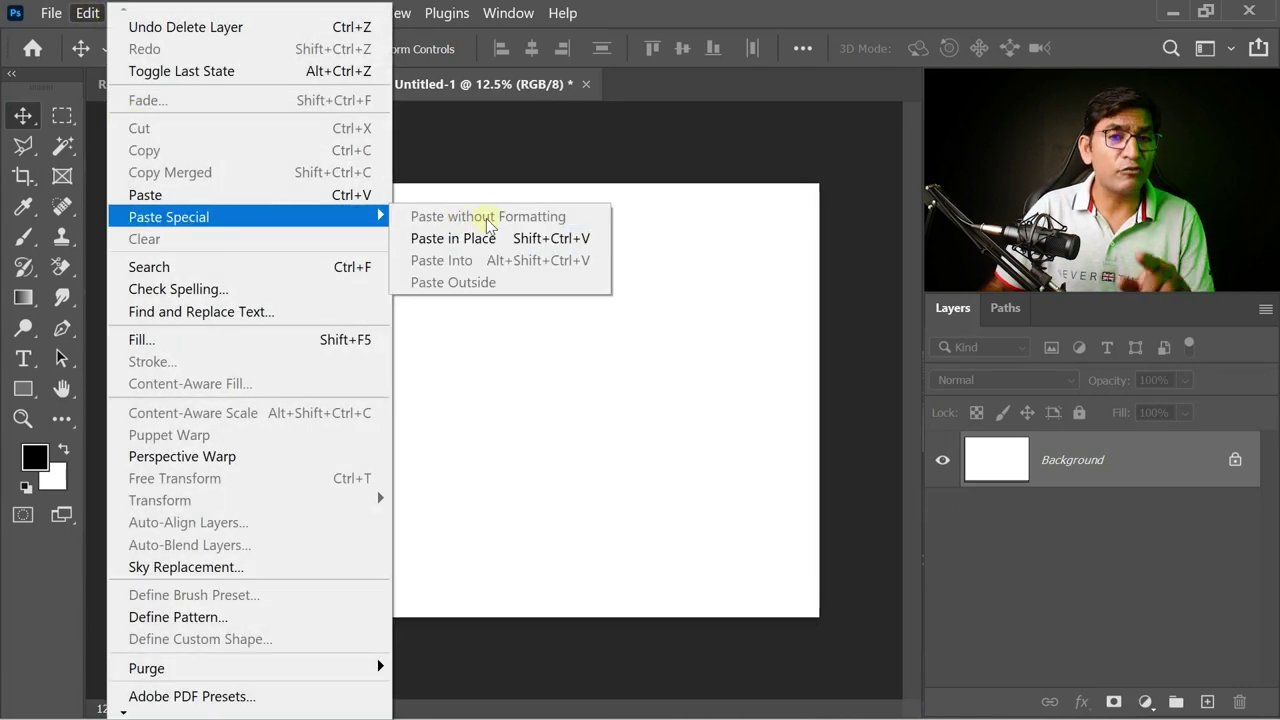
{"action": "left_click", "coordinate": [565, 118]}
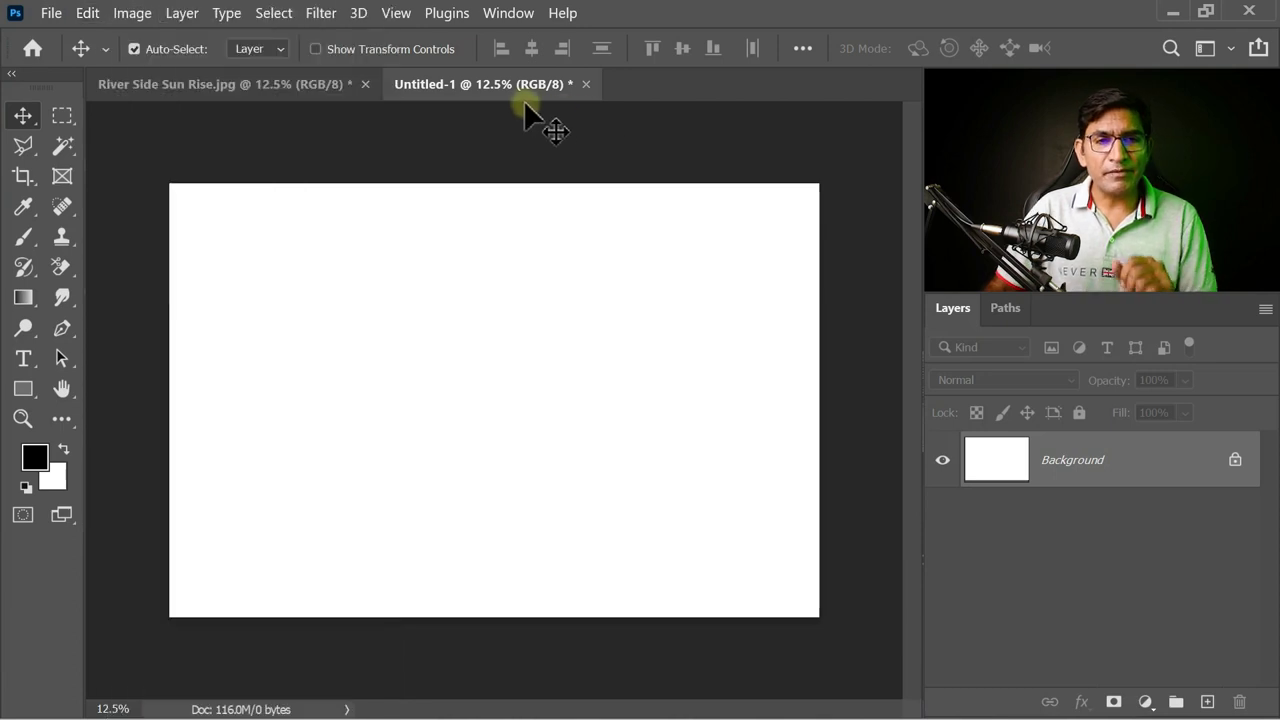
{"action": "left_click", "coordinate": [585, 85]}
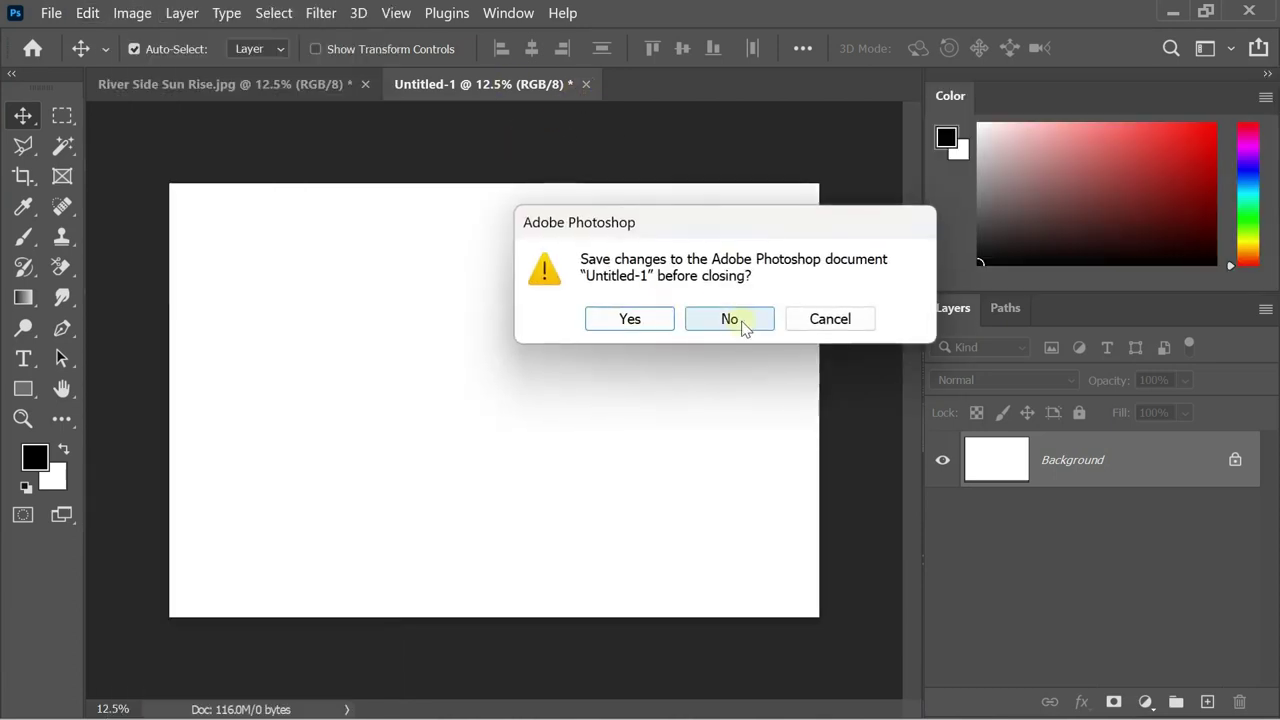
{"action": "left_click", "coordinate": [735, 318]}
{"action": "key", "text": "ctrl+d"}
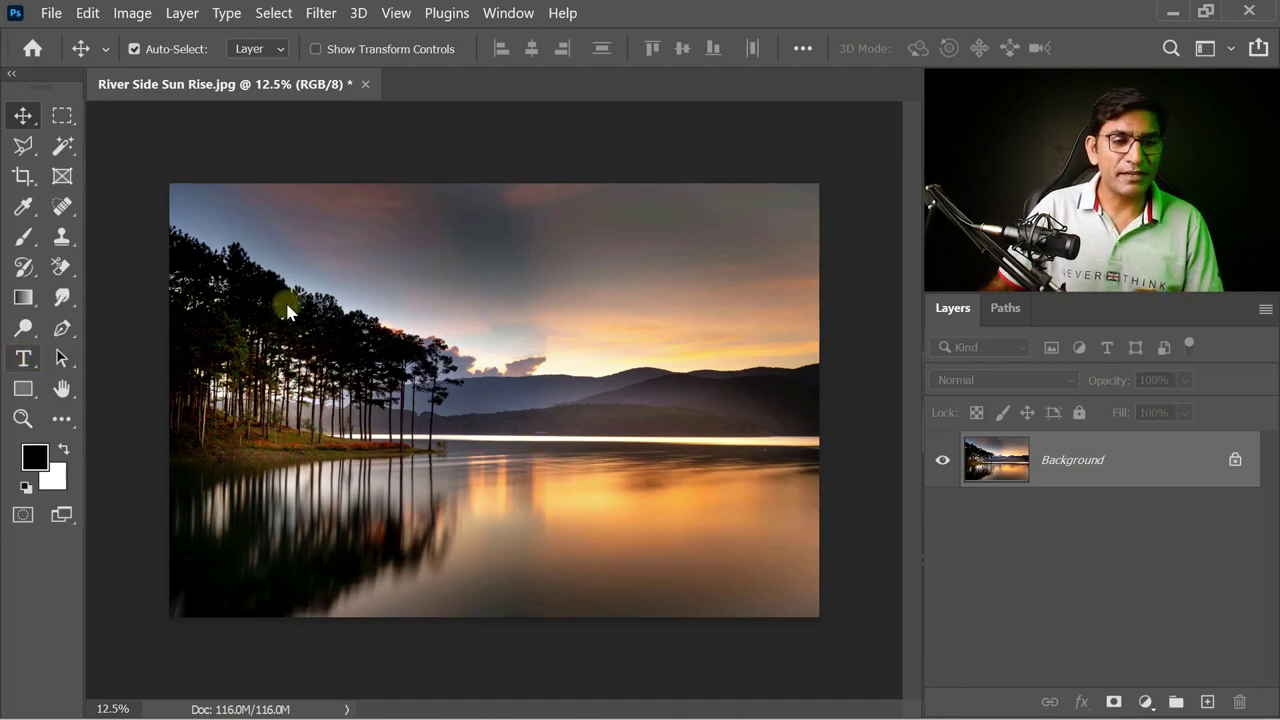
Step: Draw a paragraph text box over the sky filled with Lorem Ipsum placeholder text
{"action": "key", "text": "t"}
{"action": "mouse_move", "coordinate": [494, 247]}
{"action": "left_mouse_down"}
{"action": "mouse_move", "coordinate": [762, 400]}
{"action": "mouse_move", "coordinate": [772, 382]}
{"action": "left_mouse_up"}
{"action": "key", "text": "Escape"}
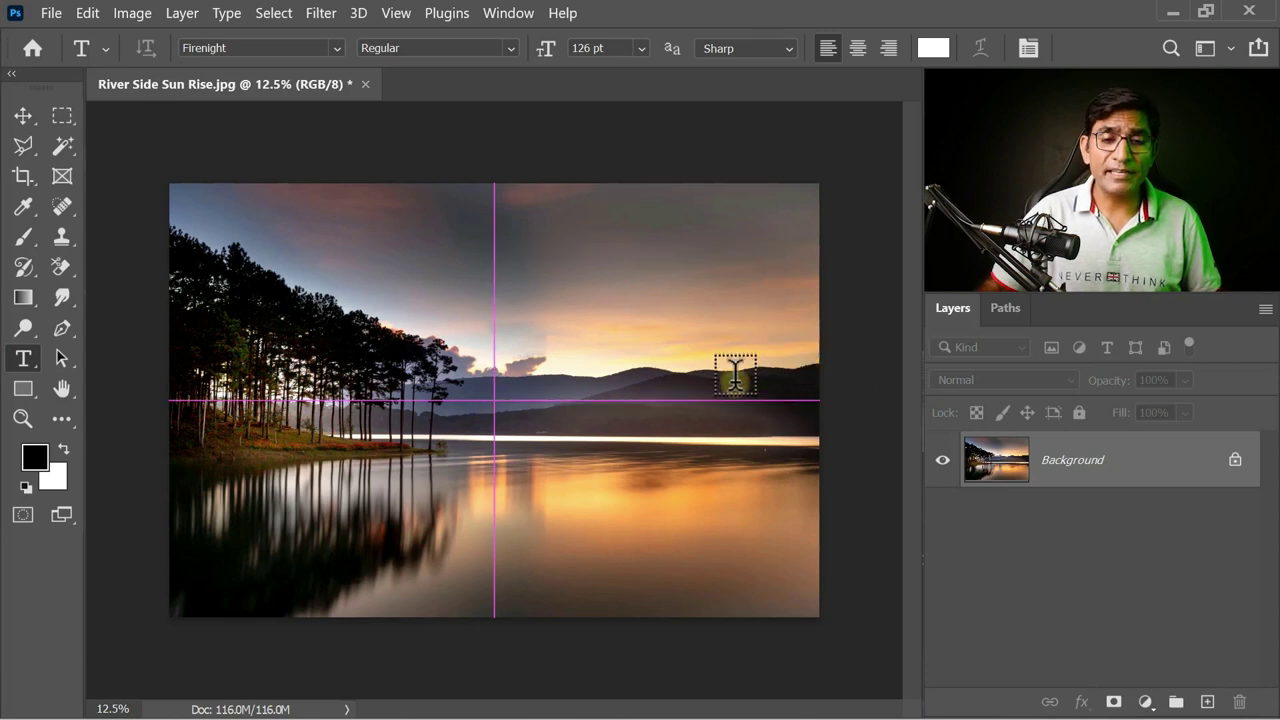
{"action": "left_click", "coordinate": [698, 313]}
{"action": "type", "text": "NATURE"}
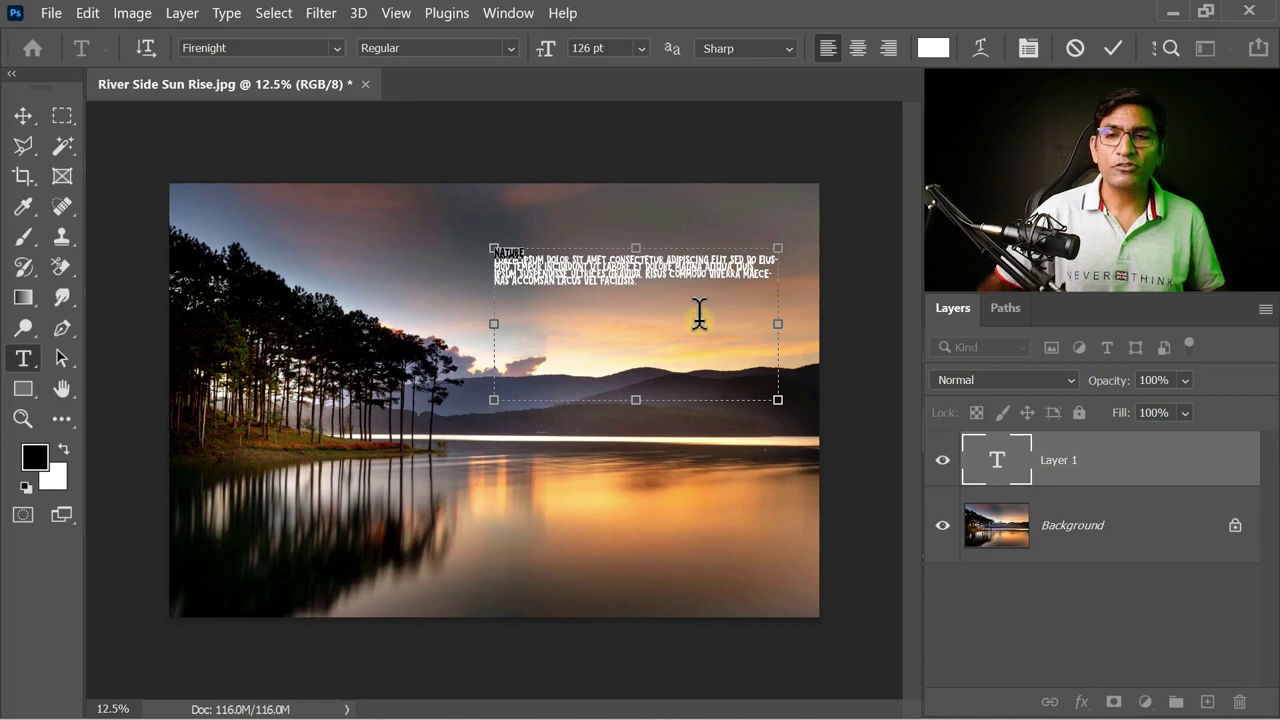
Step: Make the NATURE heading pure red (ff0000) at 400 pt
{"action": "left_click", "coordinate": [932, 48]}
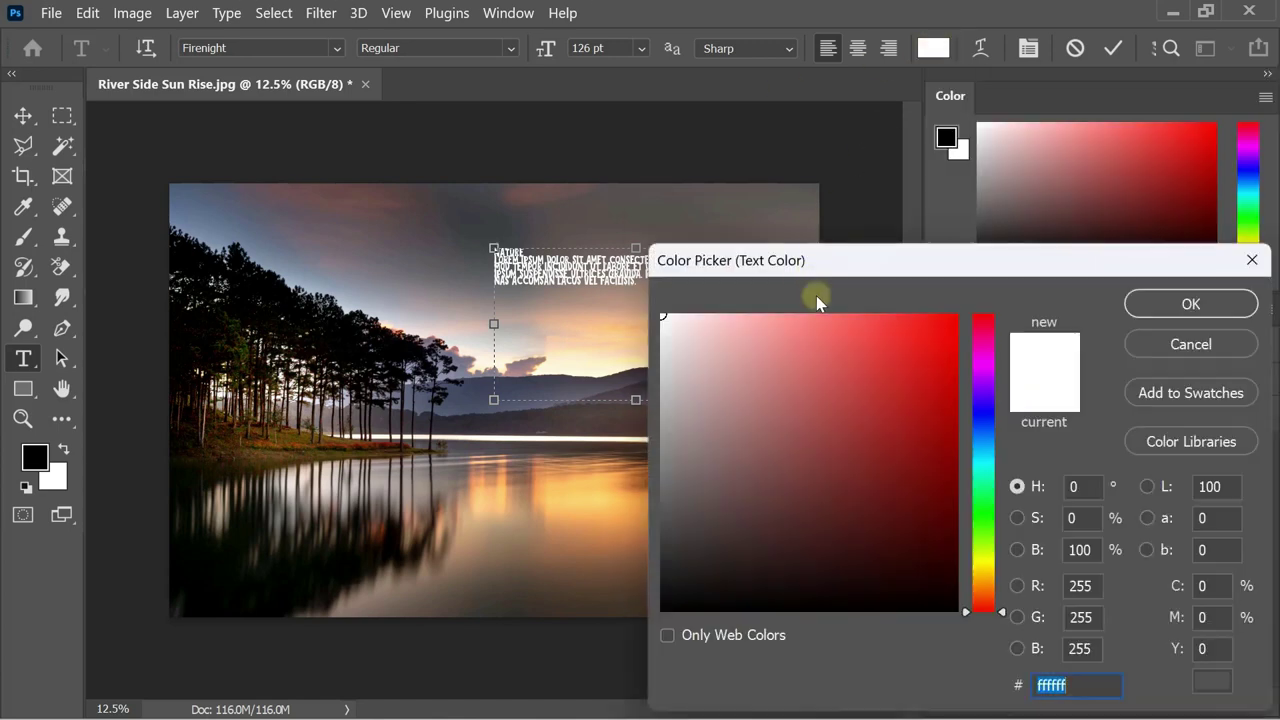
{"action": "left_click_drag", "start_coordinate": [814, 394], "coordinate": [965, 300]}
{"action": "left_click", "coordinate": [1190, 304]}
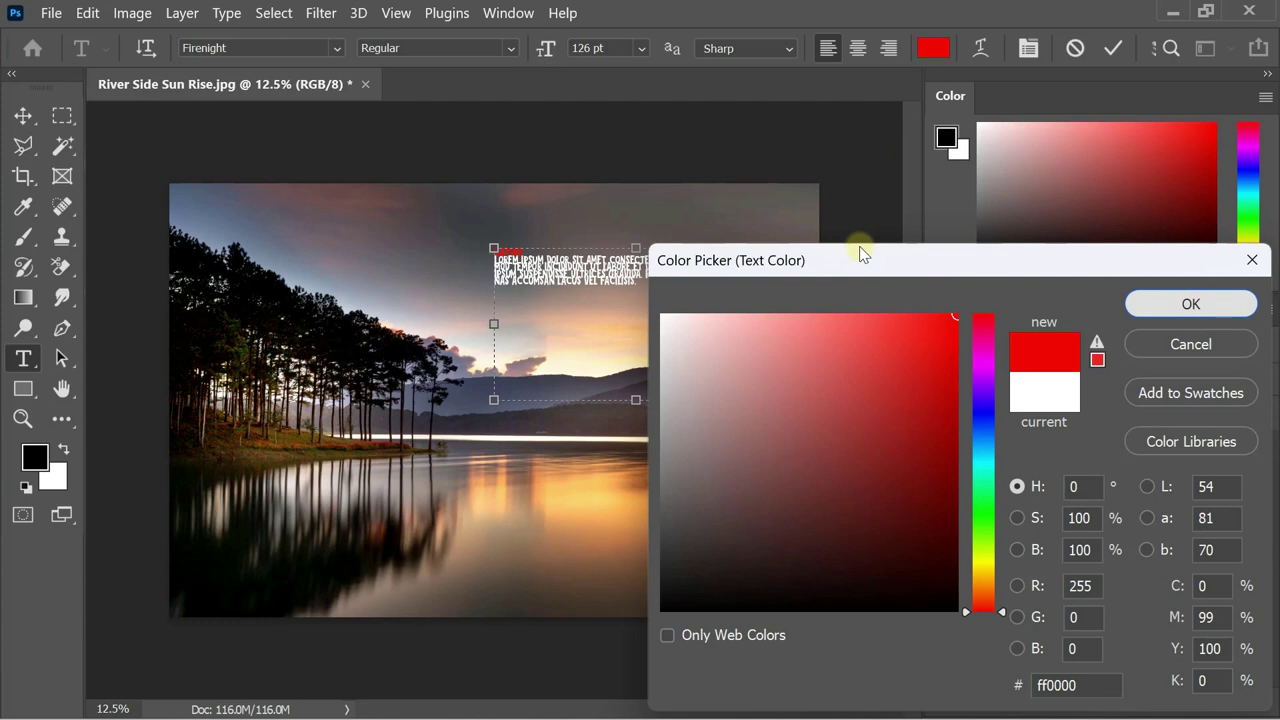
{"action": "left_click", "coordinate": [619, 47]}
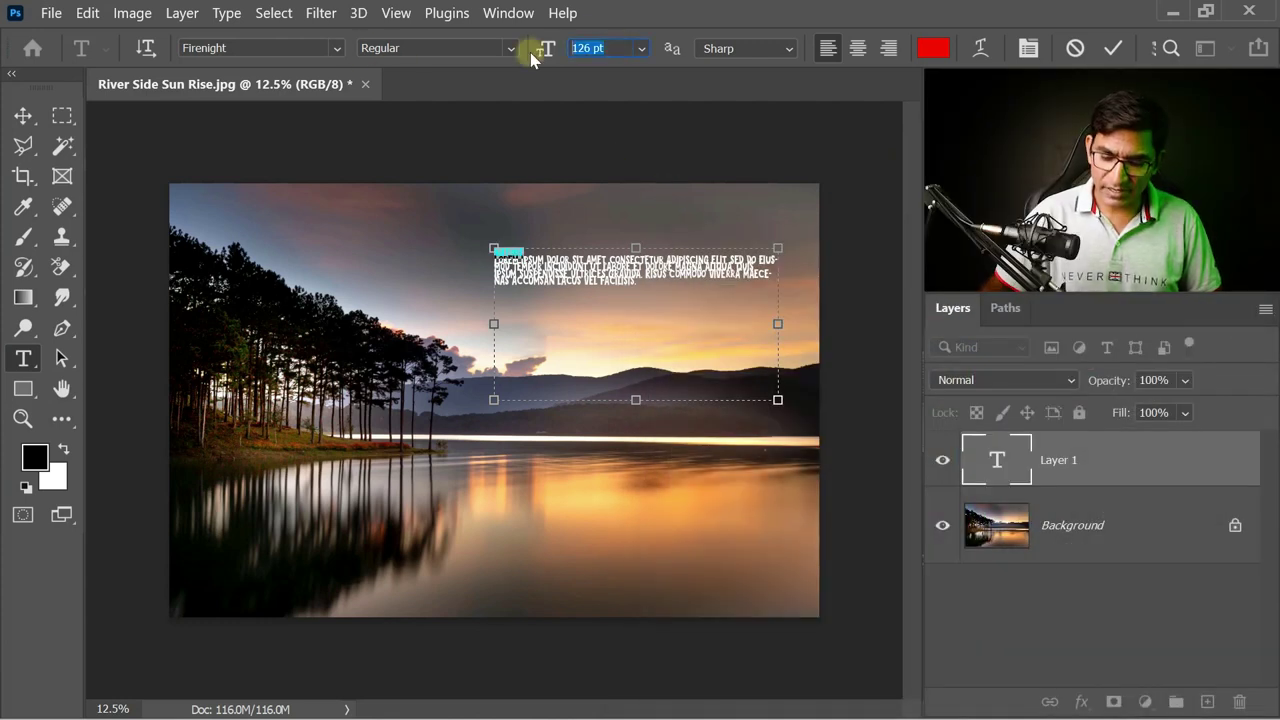
{"action": "type", "text": "300"}
{"action": "key", "text": "Return"}
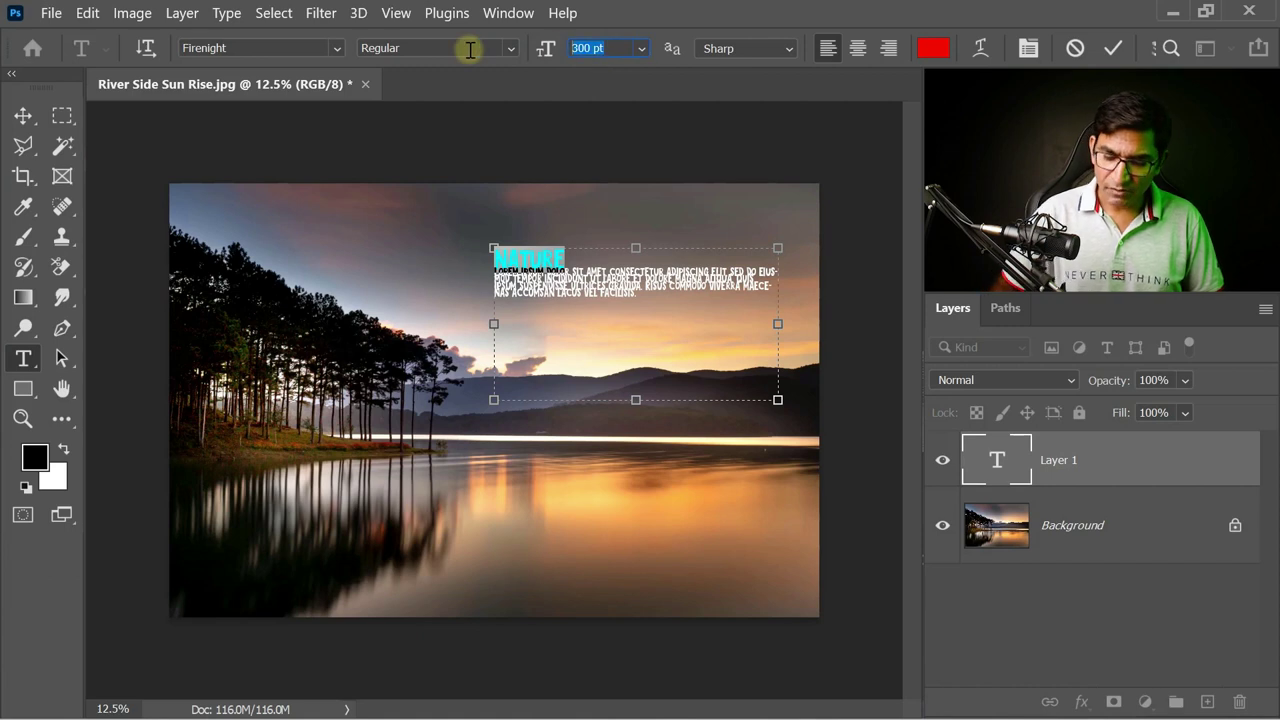
{"action": "type", "text": "400"}
{"action": "key", "text": "Return"}
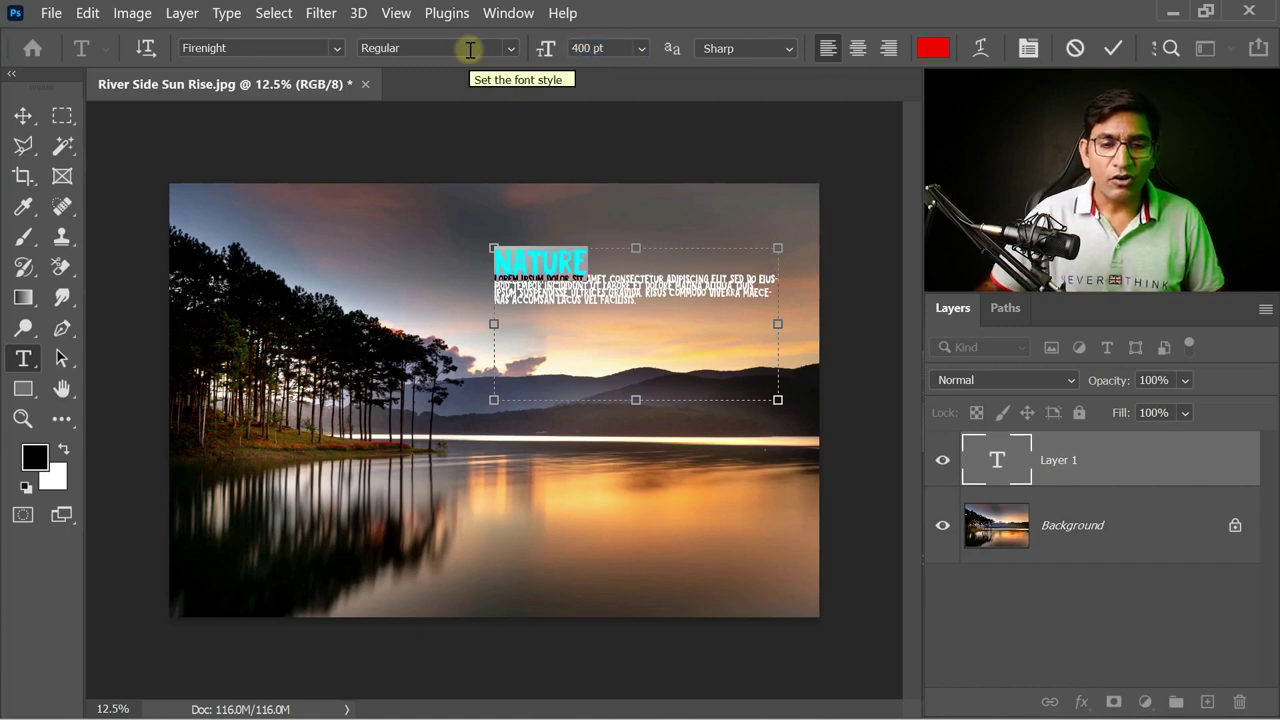
Step: Set the body text lines in Arial Regular
{"action": "left_click_drag", "start_coordinate": [636, 300], "coordinate": [480, 278]}
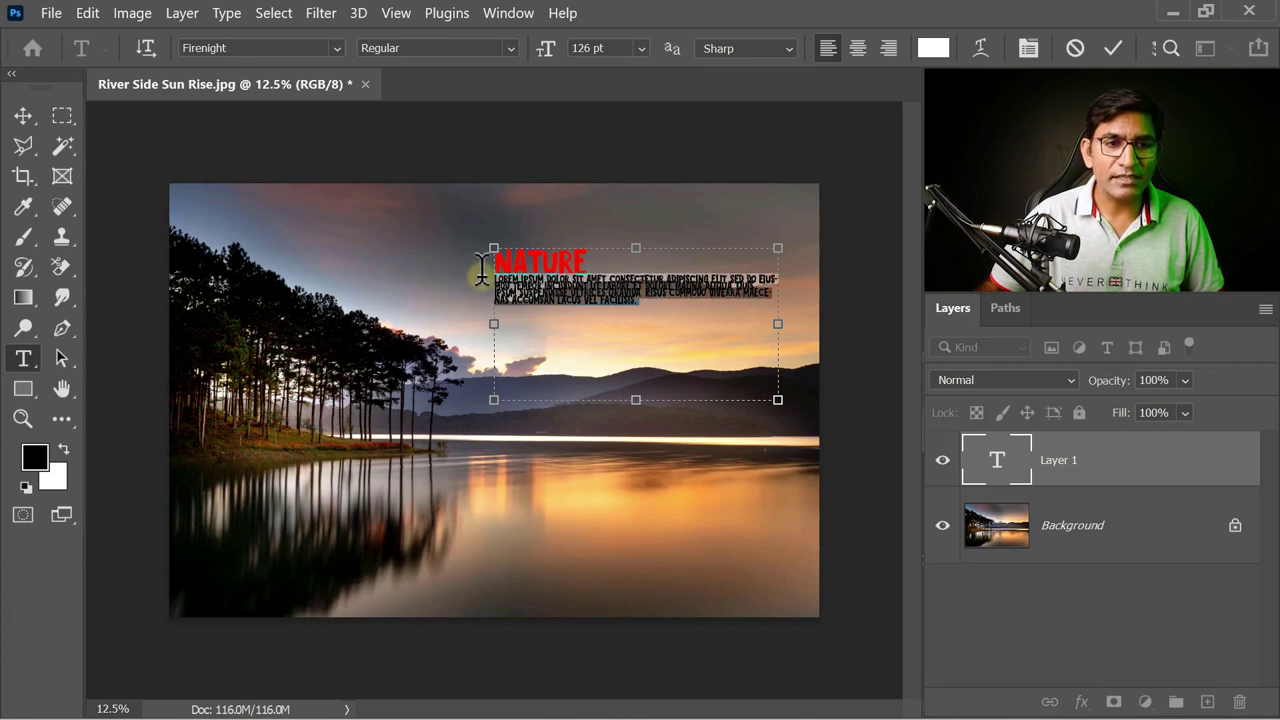
{"action": "left_click", "coordinate": [338, 52]}
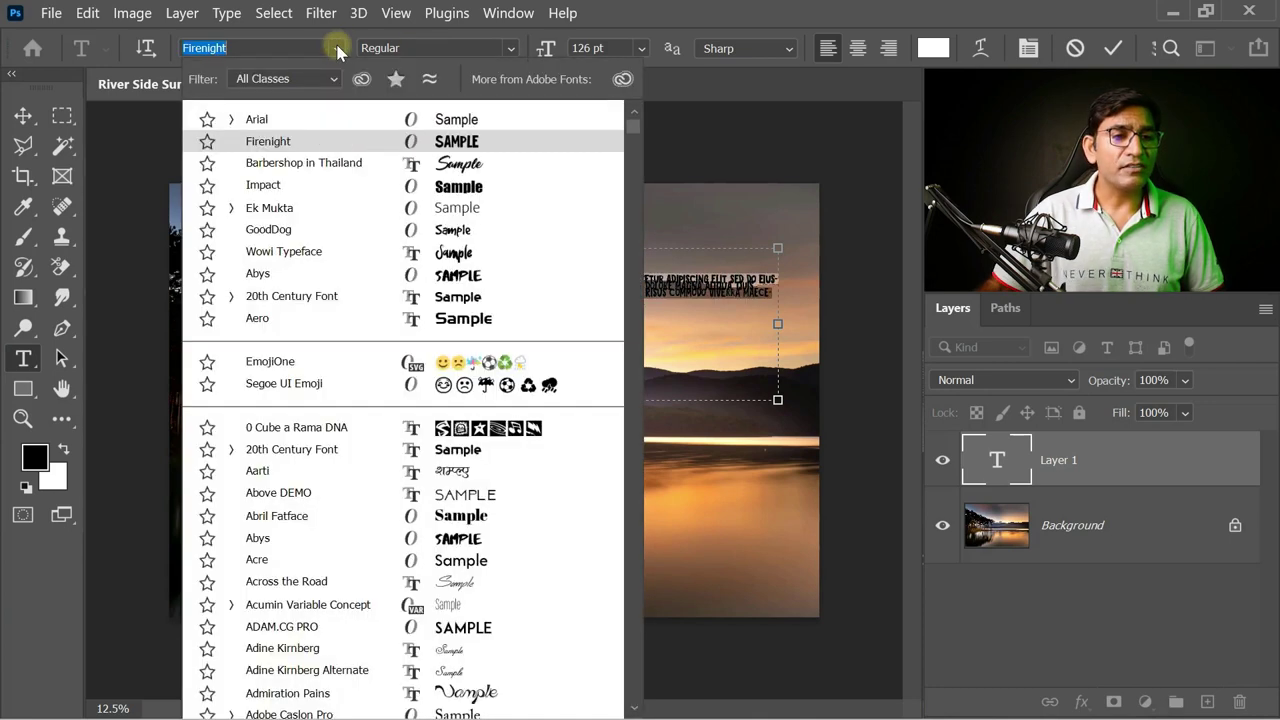
{"action": "left_click", "coordinate": [290, 118]}
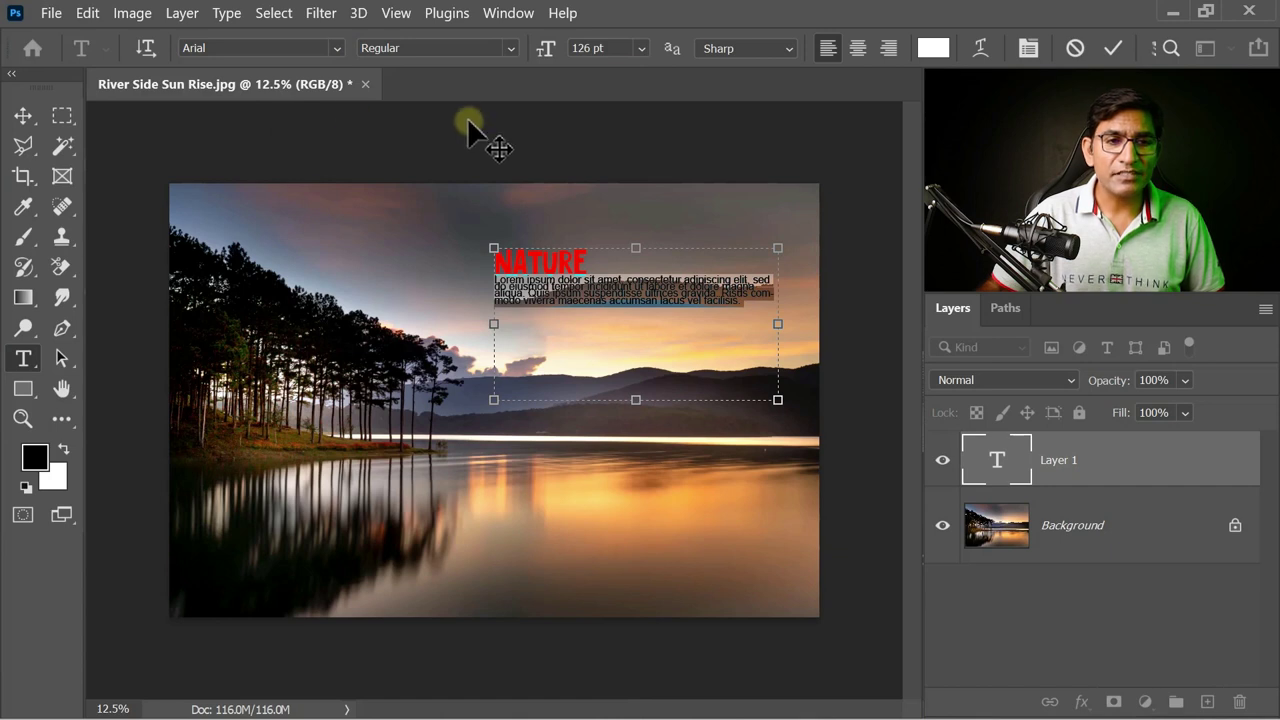
{"action": "left_click", "coordinate": [509, 46]}
{"action": "left_click", "coordinate": [509, 46]}
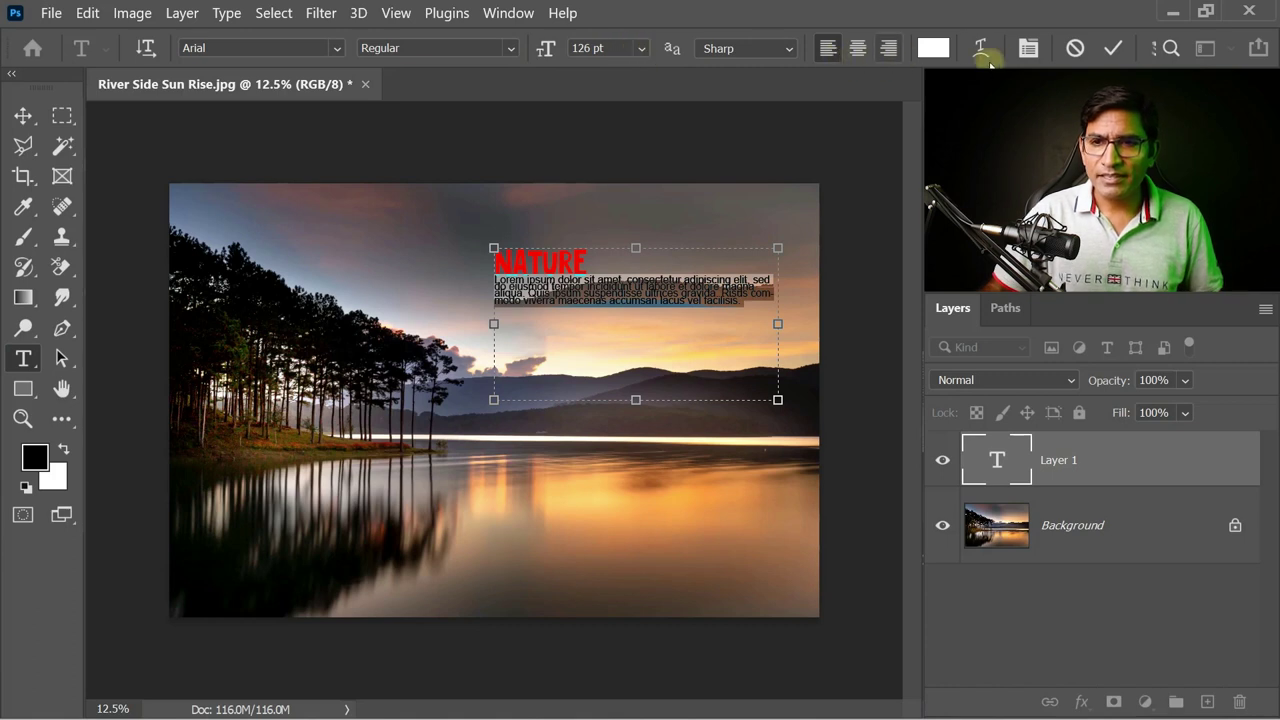
Step: Set the body text leading to Auto, shrink the text box to fit, and commit
{"action": "left_click", "coordinate": [1028, 48]}
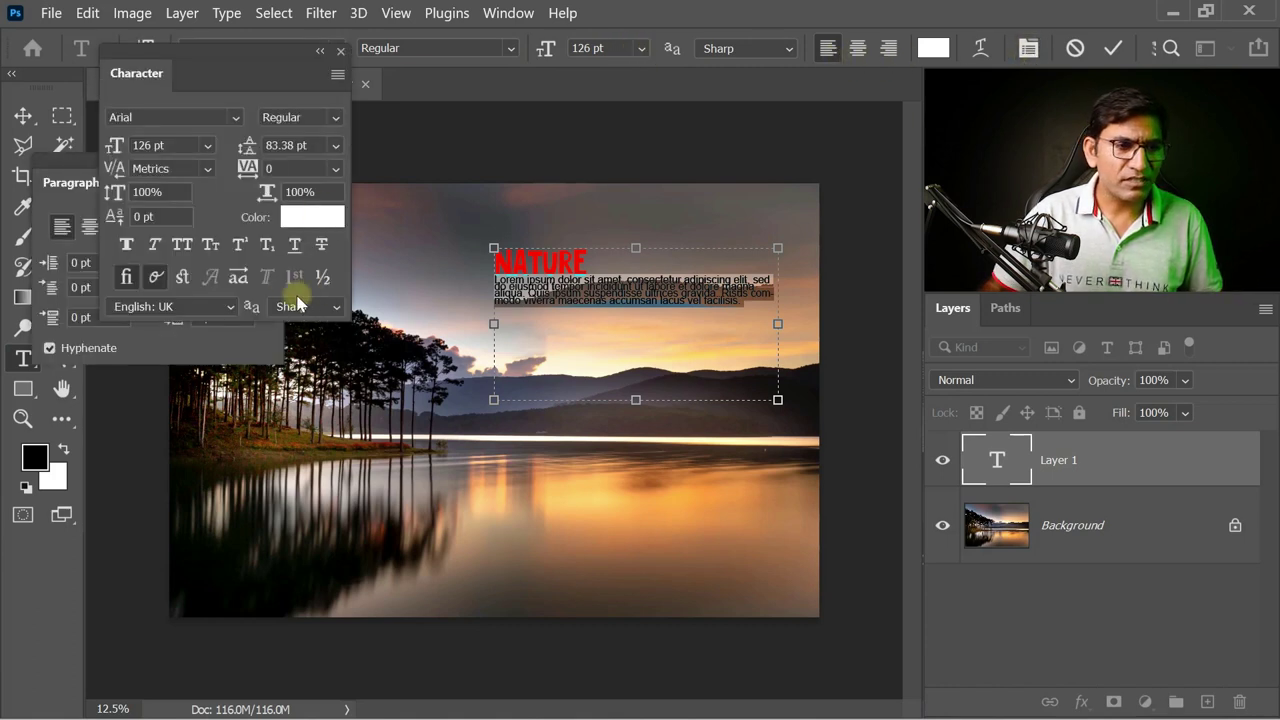
{"action": "left_click", "coordinate": [335, 145]}
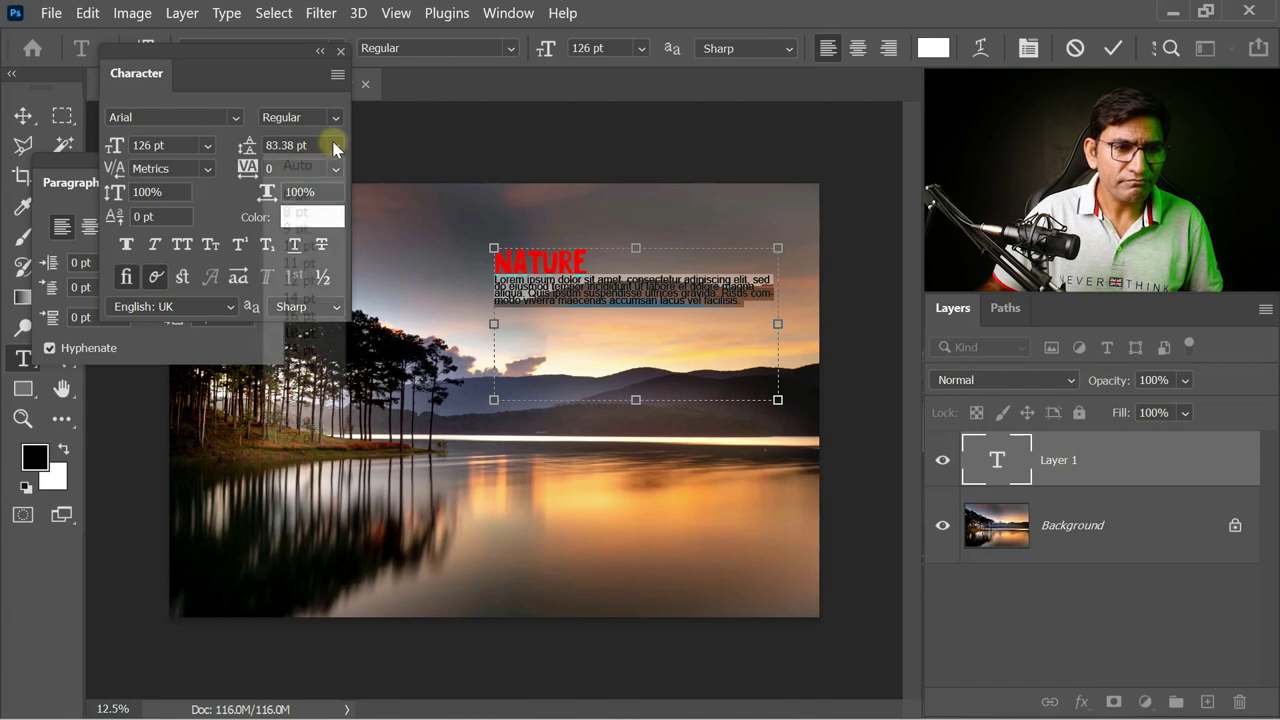
{"action": "left_click", "coordinate": [298, 165]}
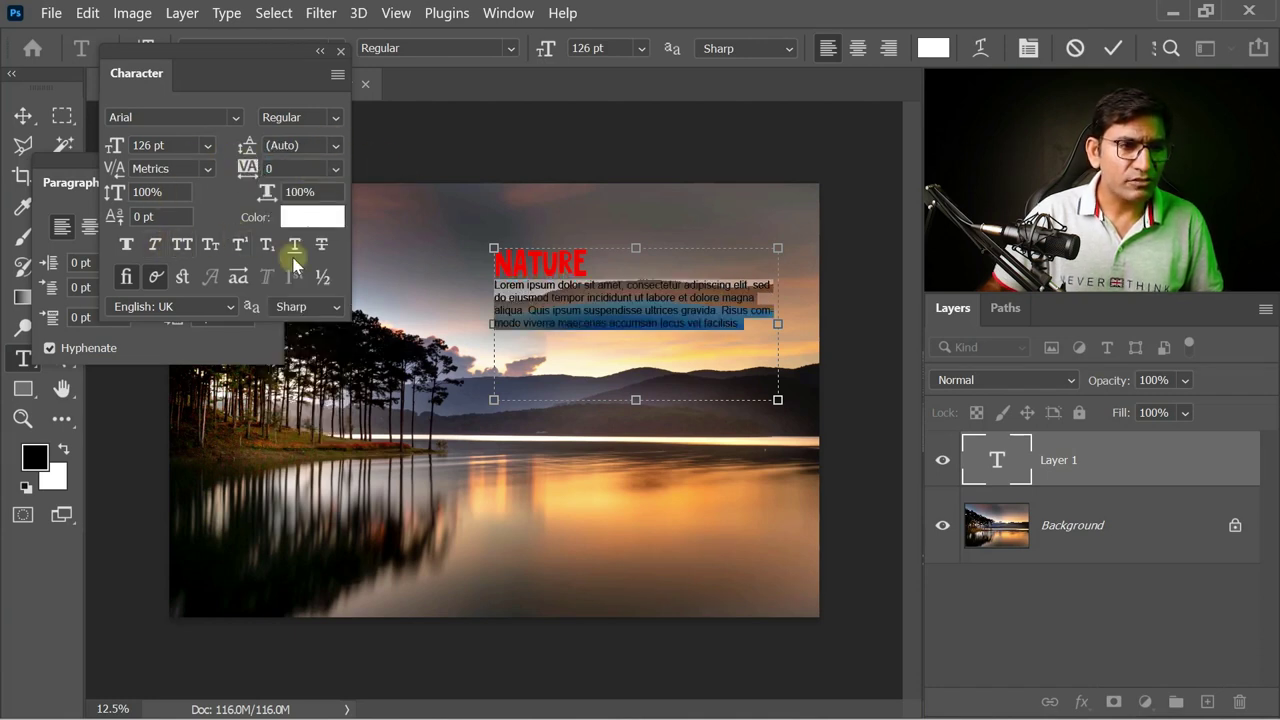
{"action": "left_click", "coordinate": [339, 50]}
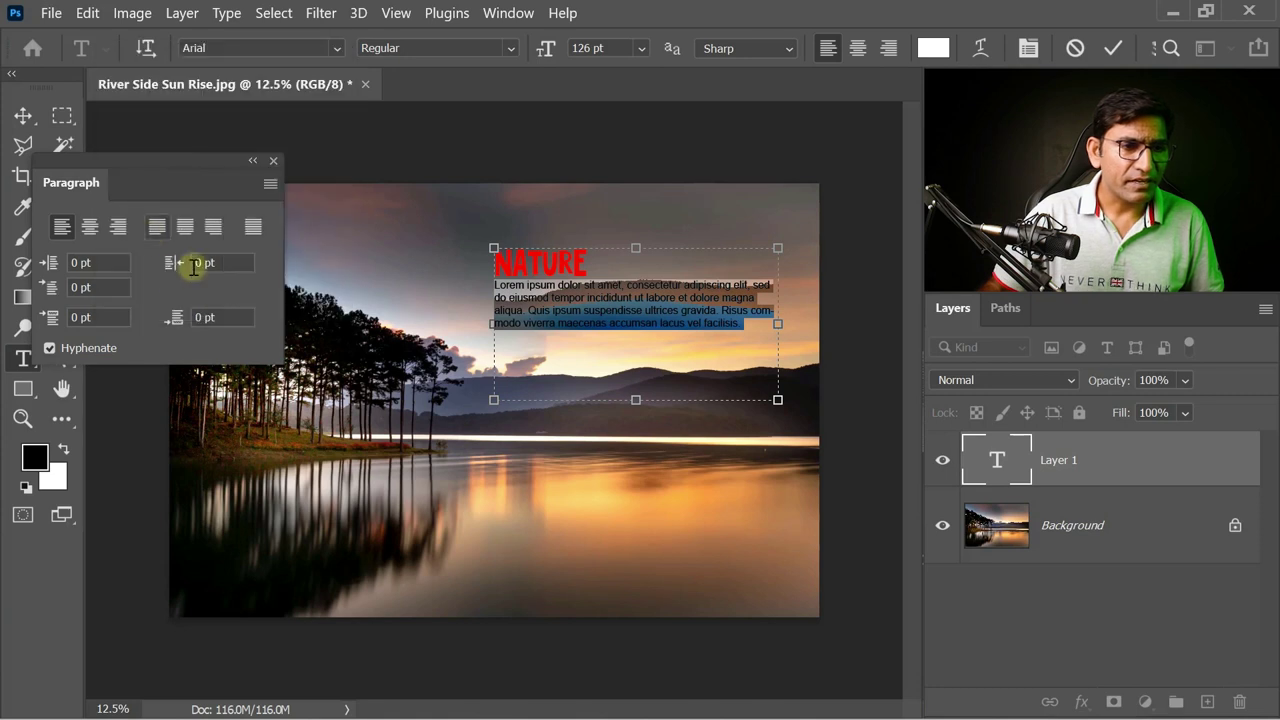
{"action": "left_click", "coordinate": [278, 160]}
{"action": "left_click", "coordinate": [621, 318]}
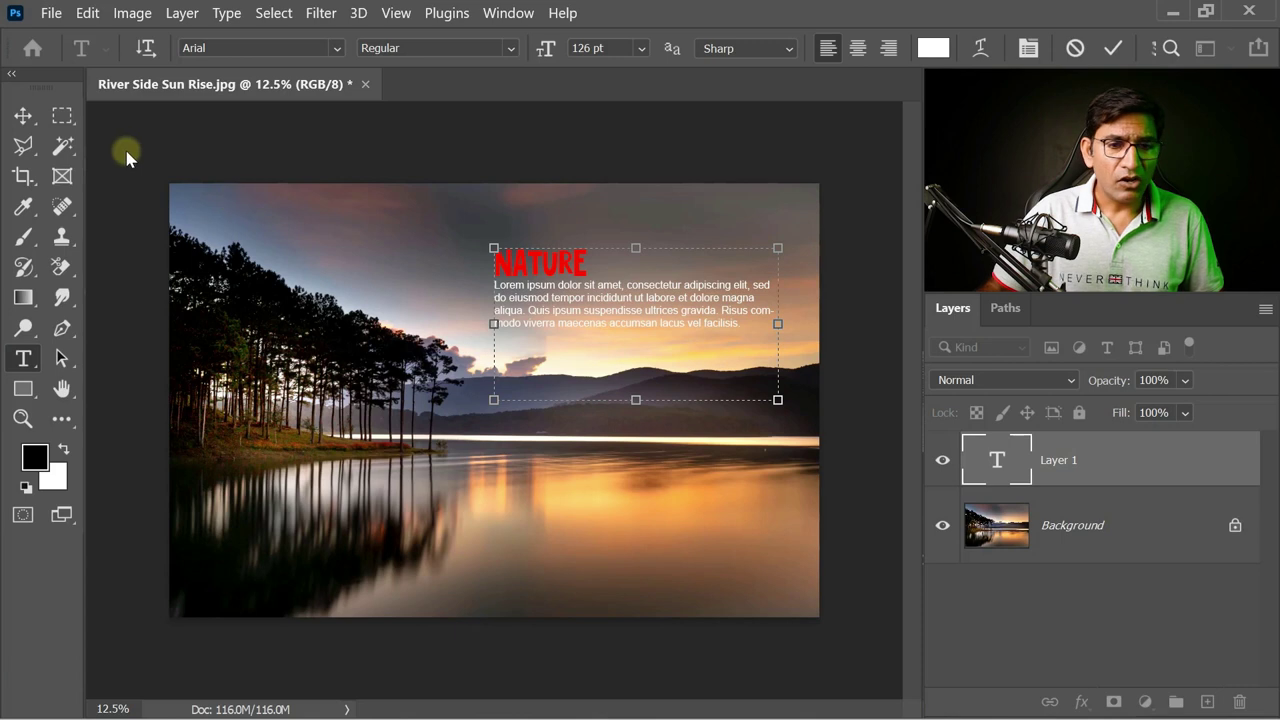
{"action": "left_click_drag", "start_coordinate": [635, 400], "coordinate": [635, 341]}
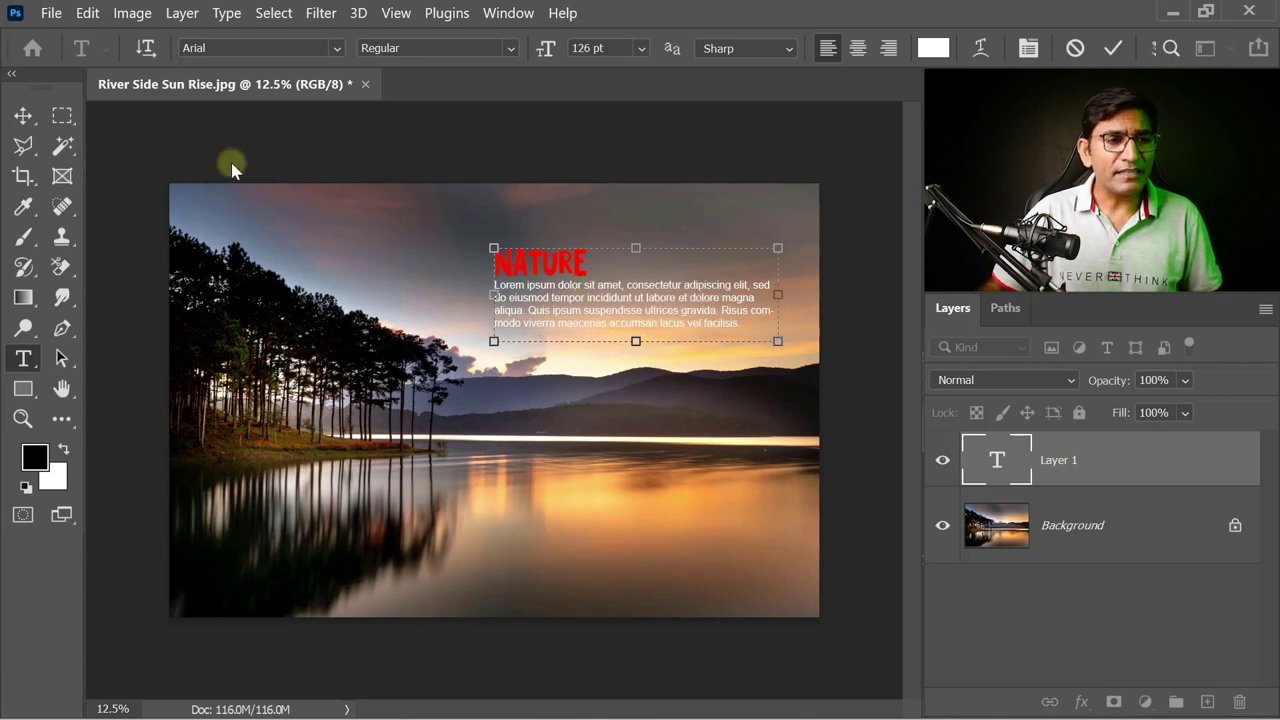
{"action": "left_click", "coordinate": [23, 115]}
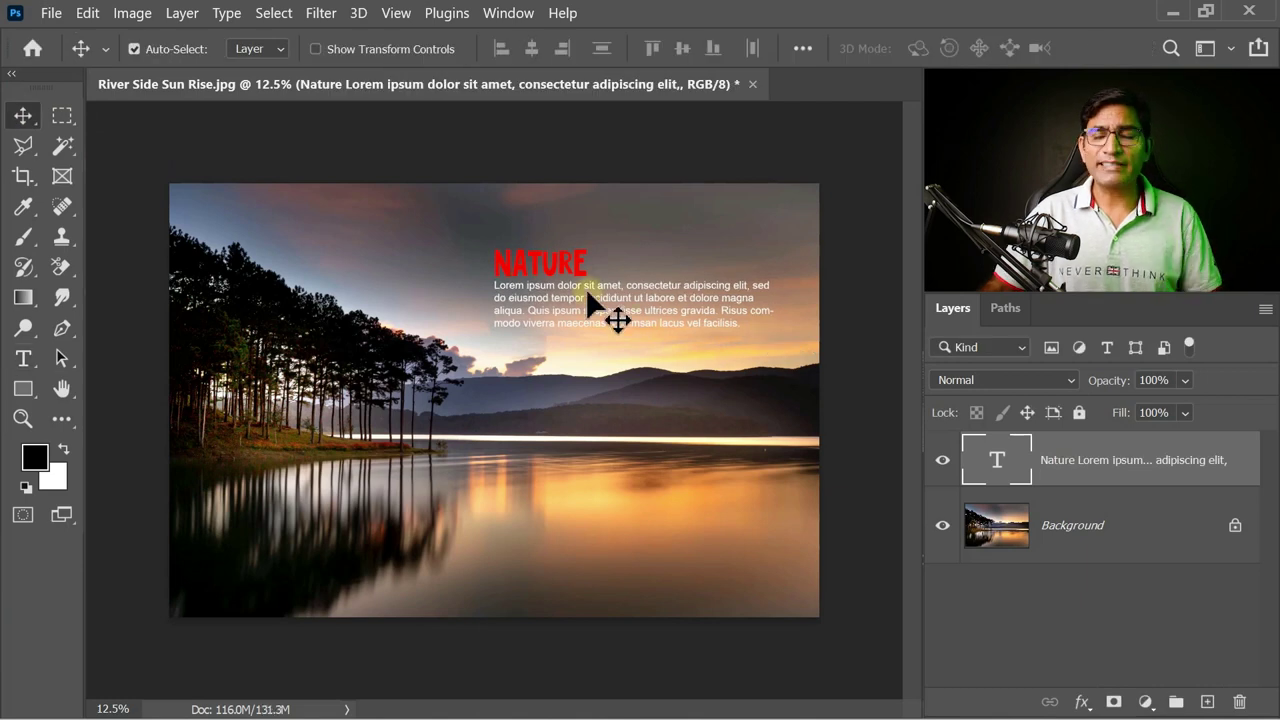
Step: Nudge the text block up and create a new blank document the photo's size
{"action": "left_click_drag", "start_coordinate": [560, 271], "coordinate": [564, 258]}
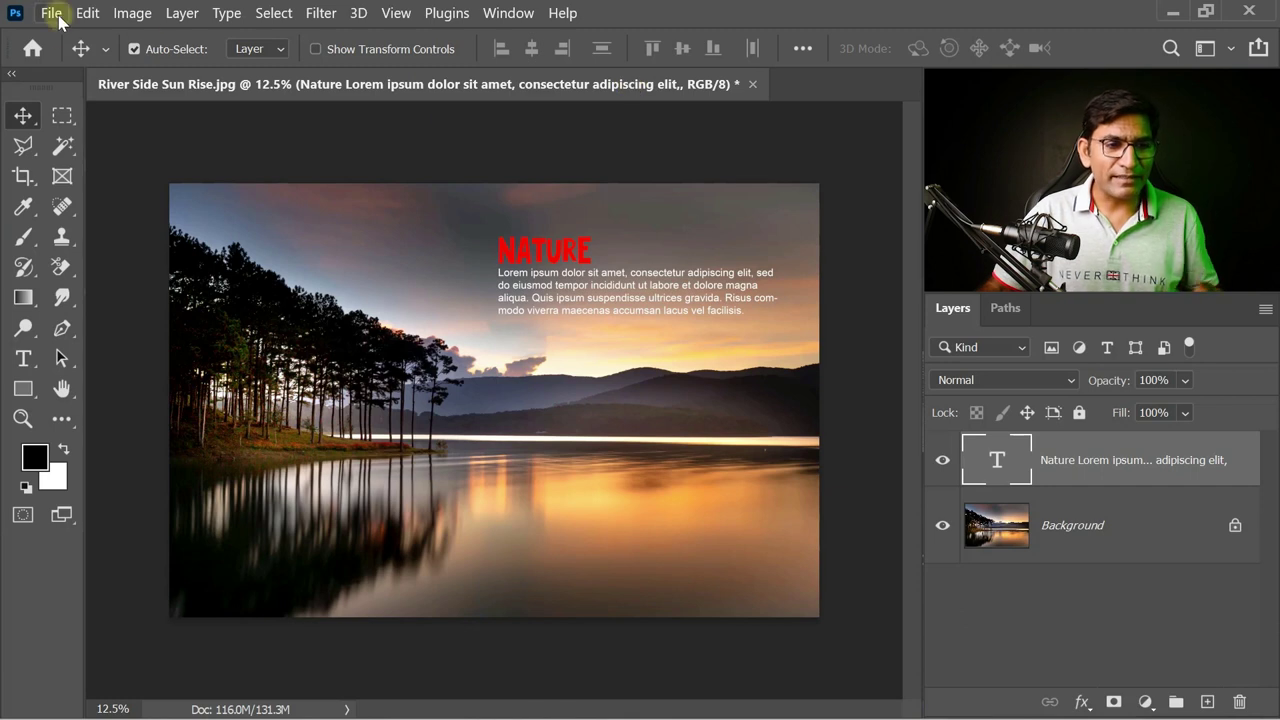
{"action": "left_click", "coordinate": [1162, 537]}
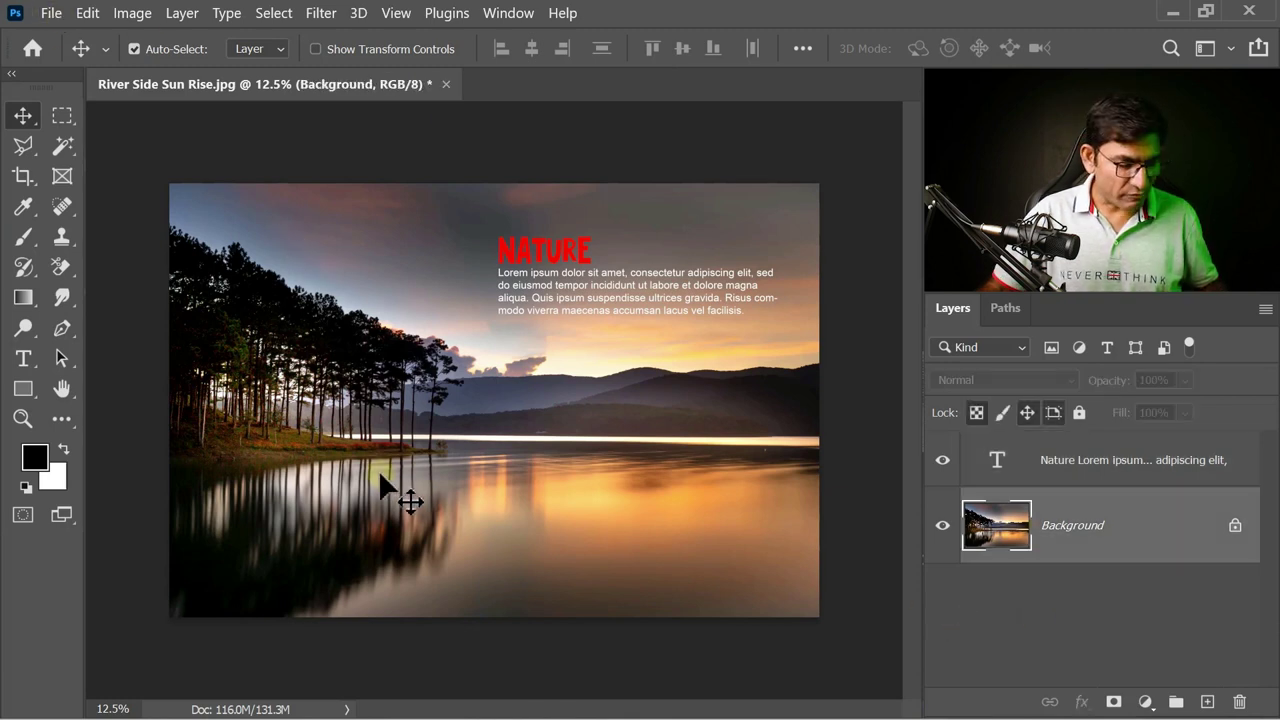
{"action": "key", "text": "ctrl+a"}
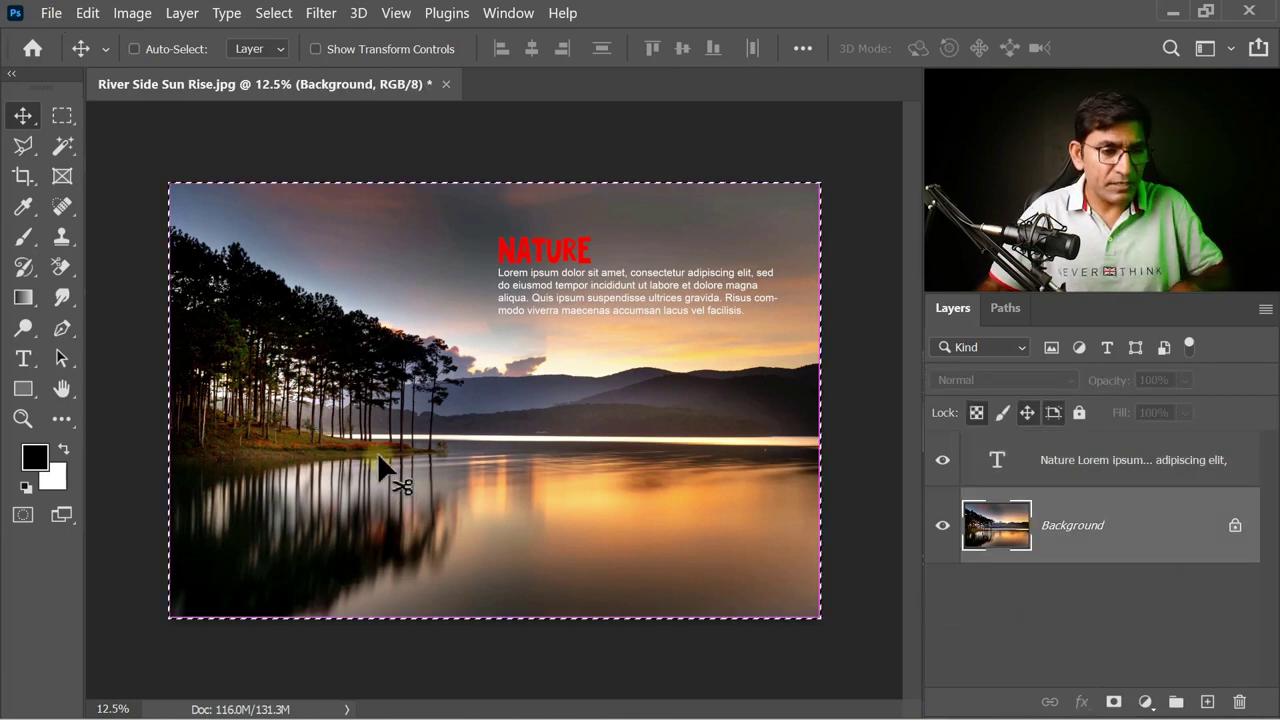
{"action": "left_click", "coordinate": [50, 13]}
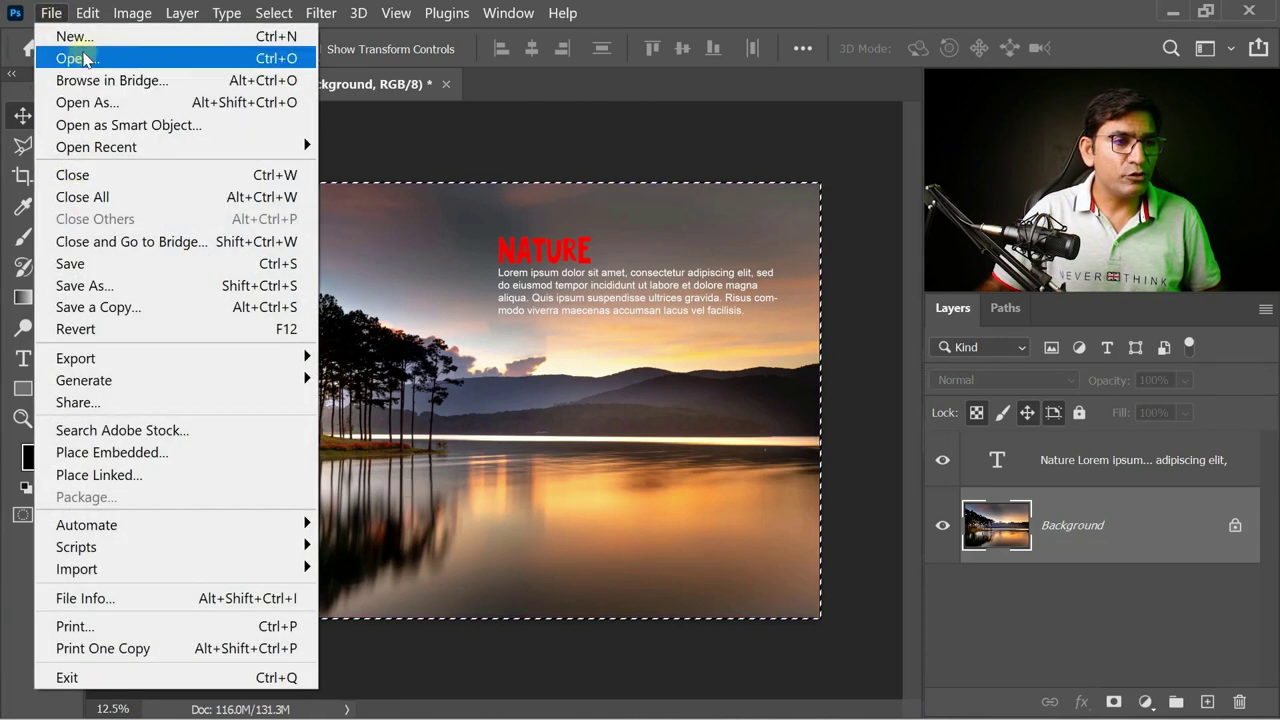
{"action": "left_click", "coordinate": [75, 36]}
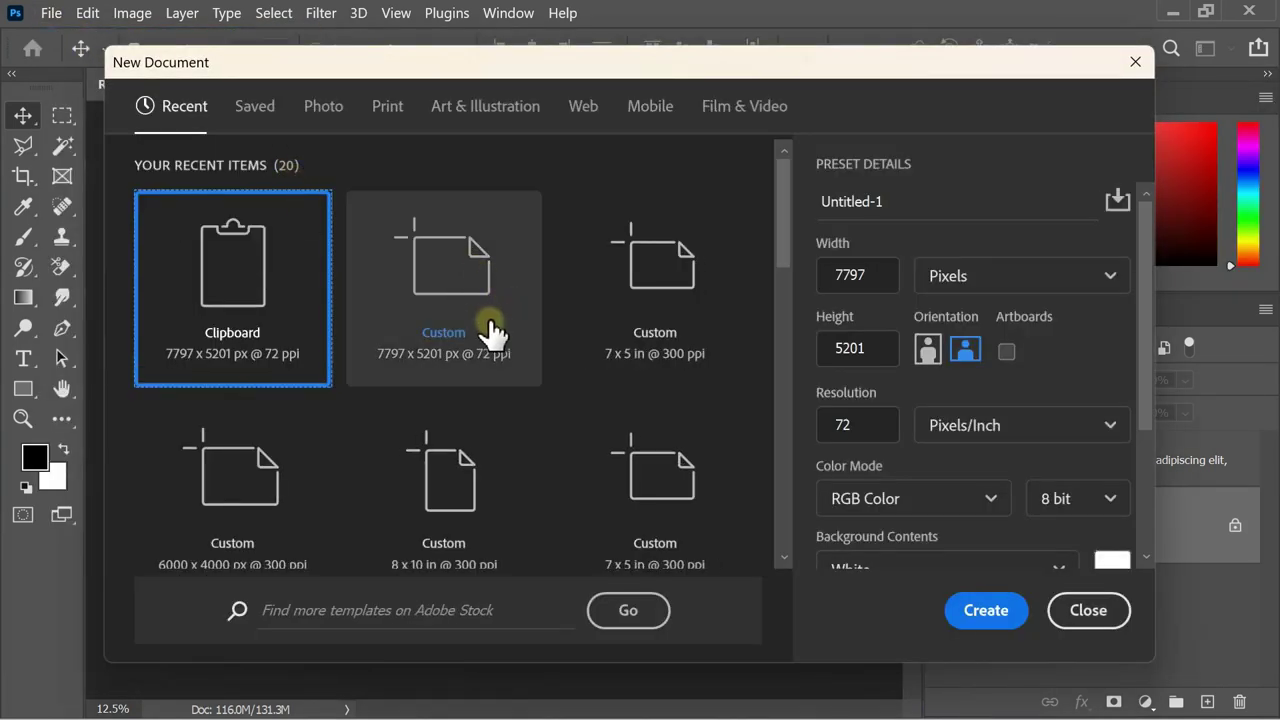
{"action": "left_click", "coordinate": [985, 610]}
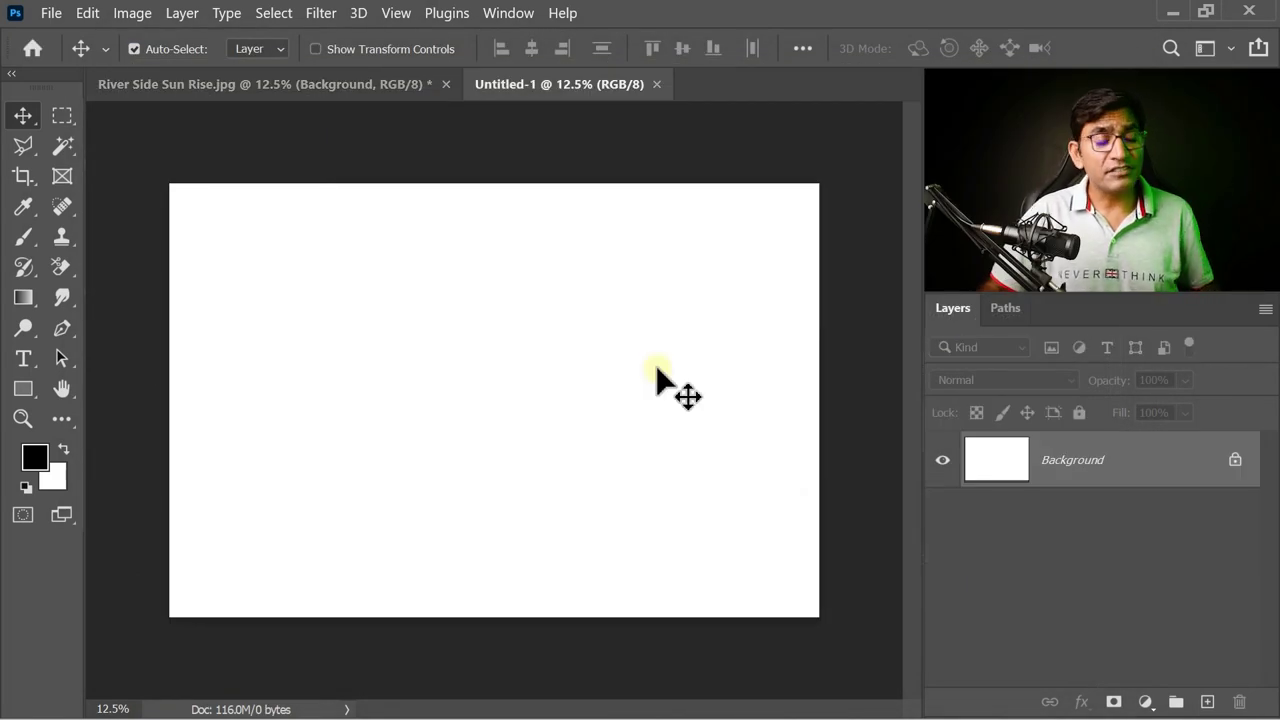
Step: Fill the new document with dusty pink ae7f7f and return to the sunrise photo
{"action": "left_click", "coordinate": [33, 456]}
{"action": "mouse_move", "coordinate": [723, 460]}
{"action": "left_mouse_down"}
{"action": "mouse_move", "coordinate": [755, 408]}
{"action": "mouse_move", "coordinate": [740, 408]}
{"action": "left_mouse_up"}
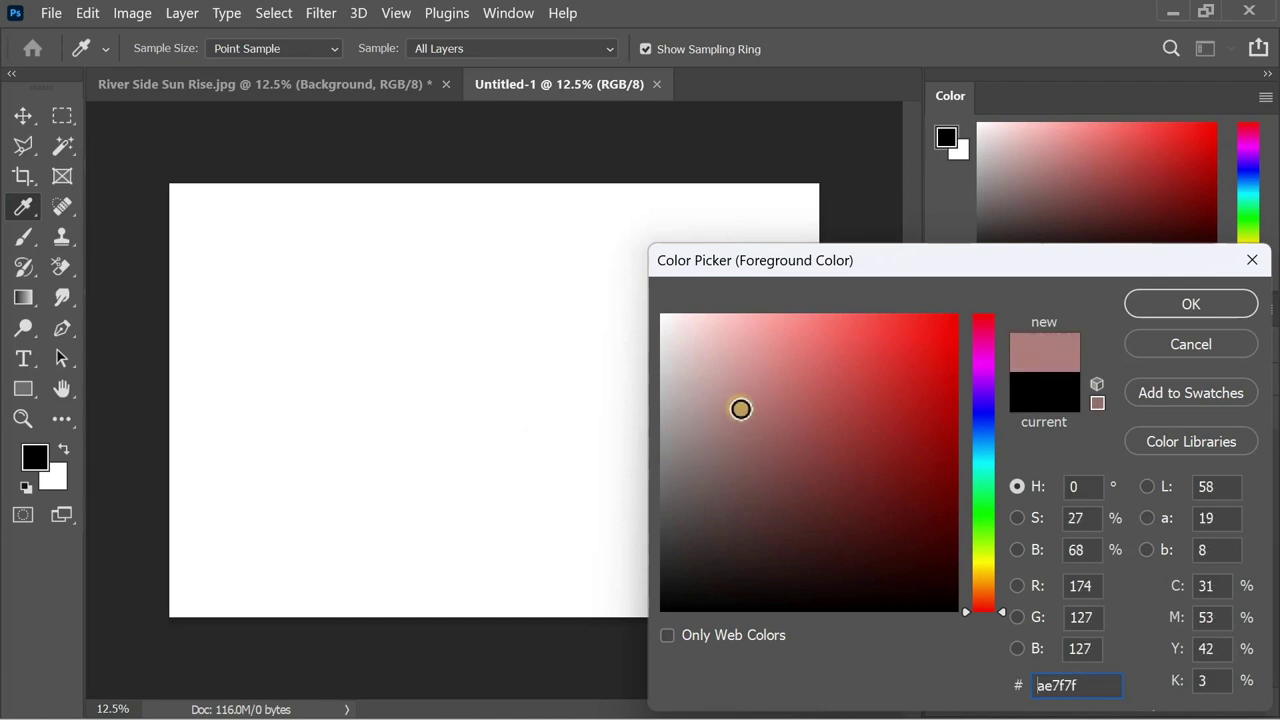
{"action": "left_click", "coordinate": [1200, 303]}
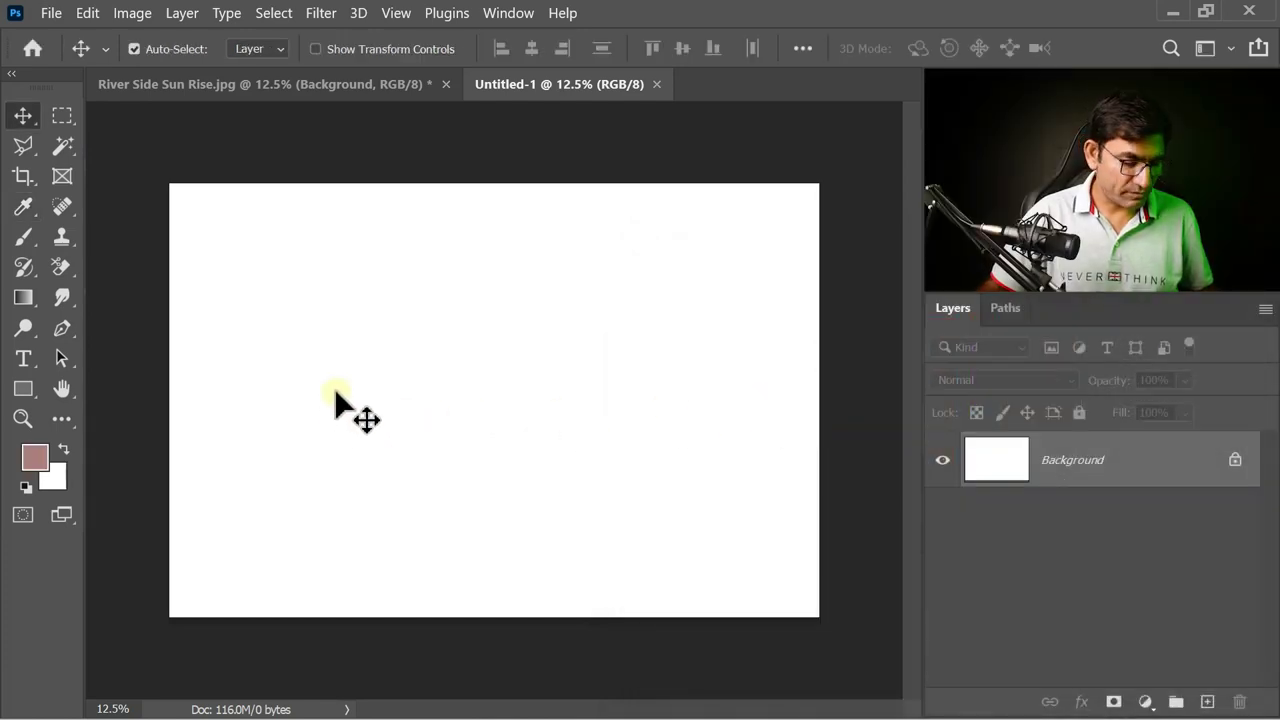
{"action": "key", "text": "alt+BackSpace"}
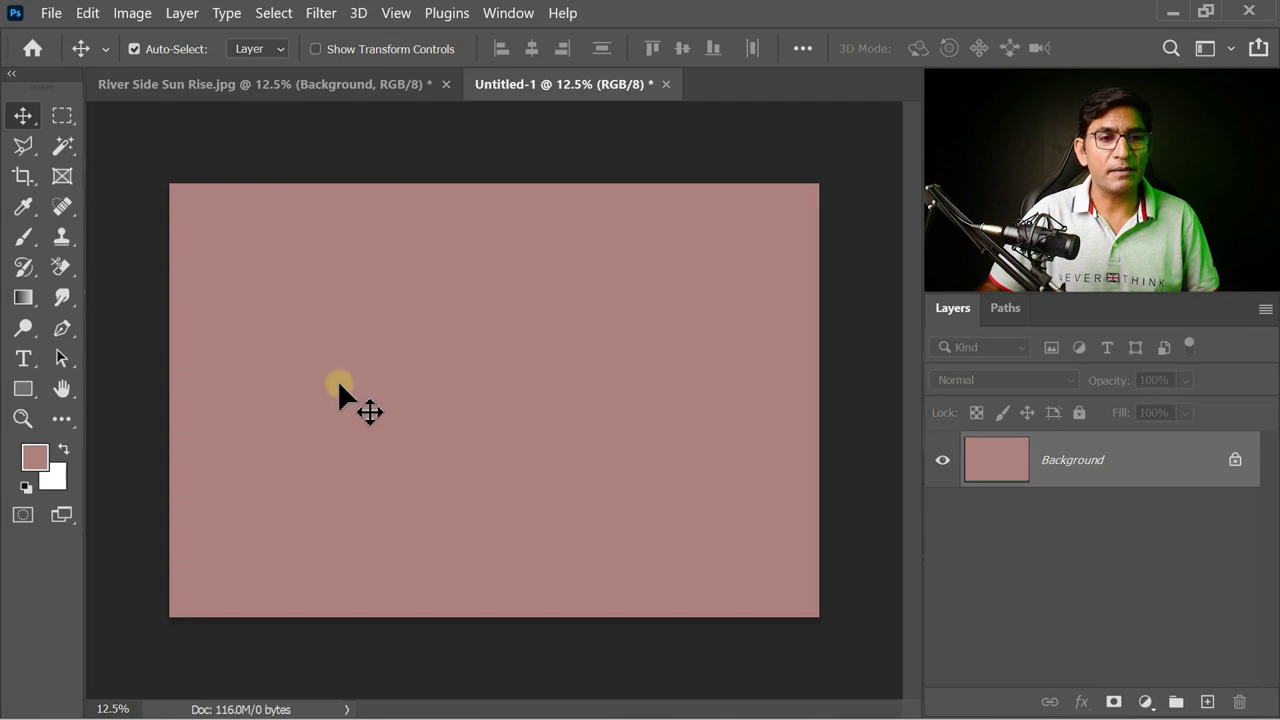
{"action": "left_click", "coordinate": [357, 83]}
{"action": "key", "text": "ctrl+a"}
{"action": "key", "text": "ctrl+d"}
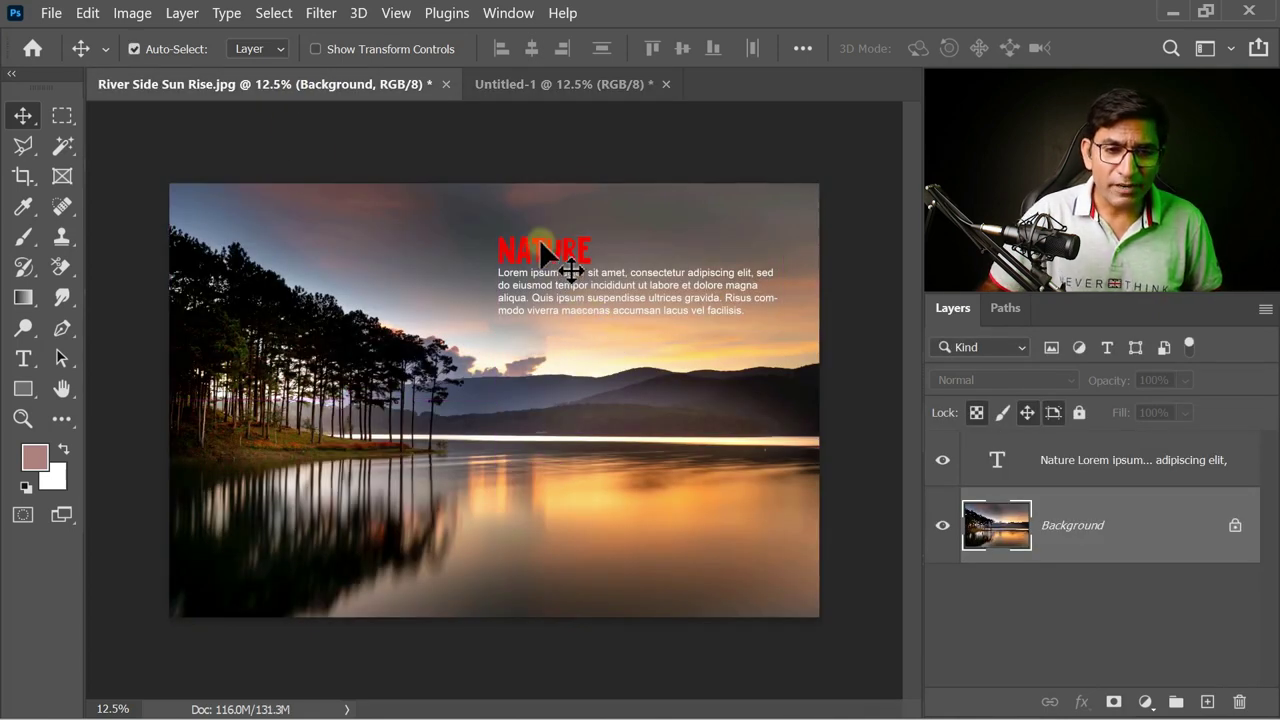
Step: Copy all the photo's text, commit the text edit, and switch to the pink Untitled-1
{"action": "double_click", "coordinate": [541, 258]}
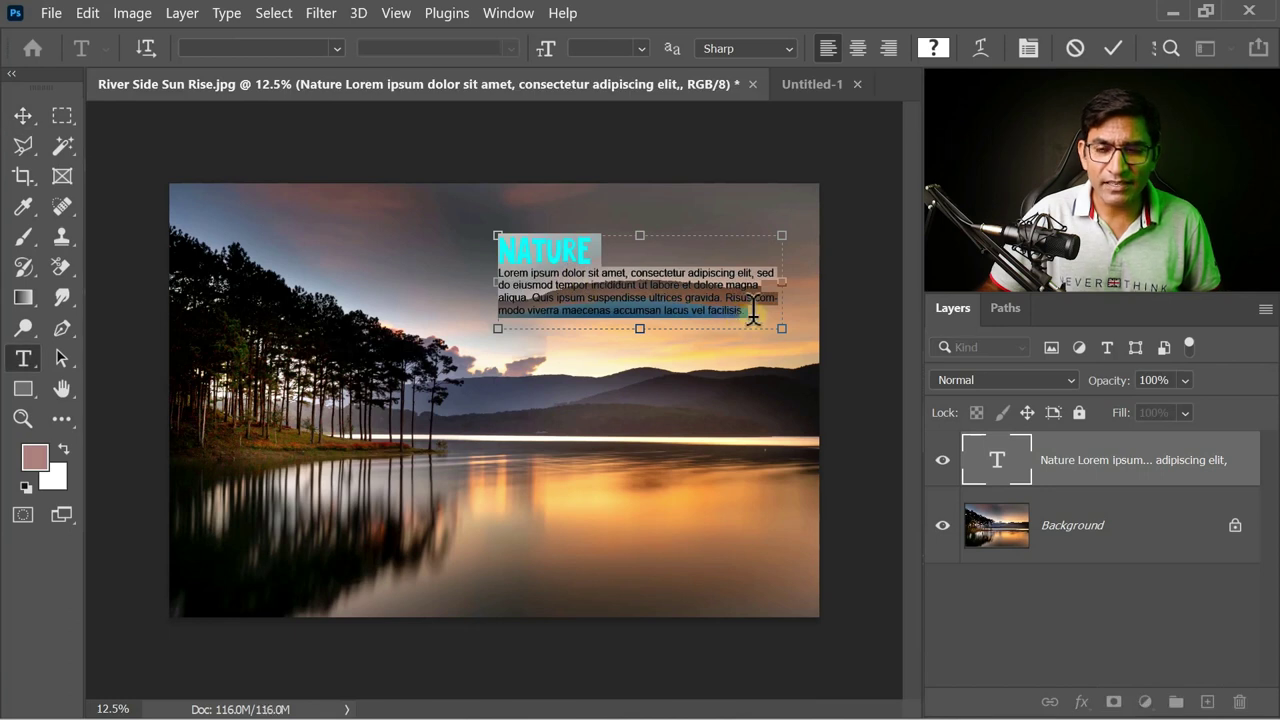
{"action": "left_click_drag", "start_coordinate": [752, 311], "coordinate": [457, 237]}
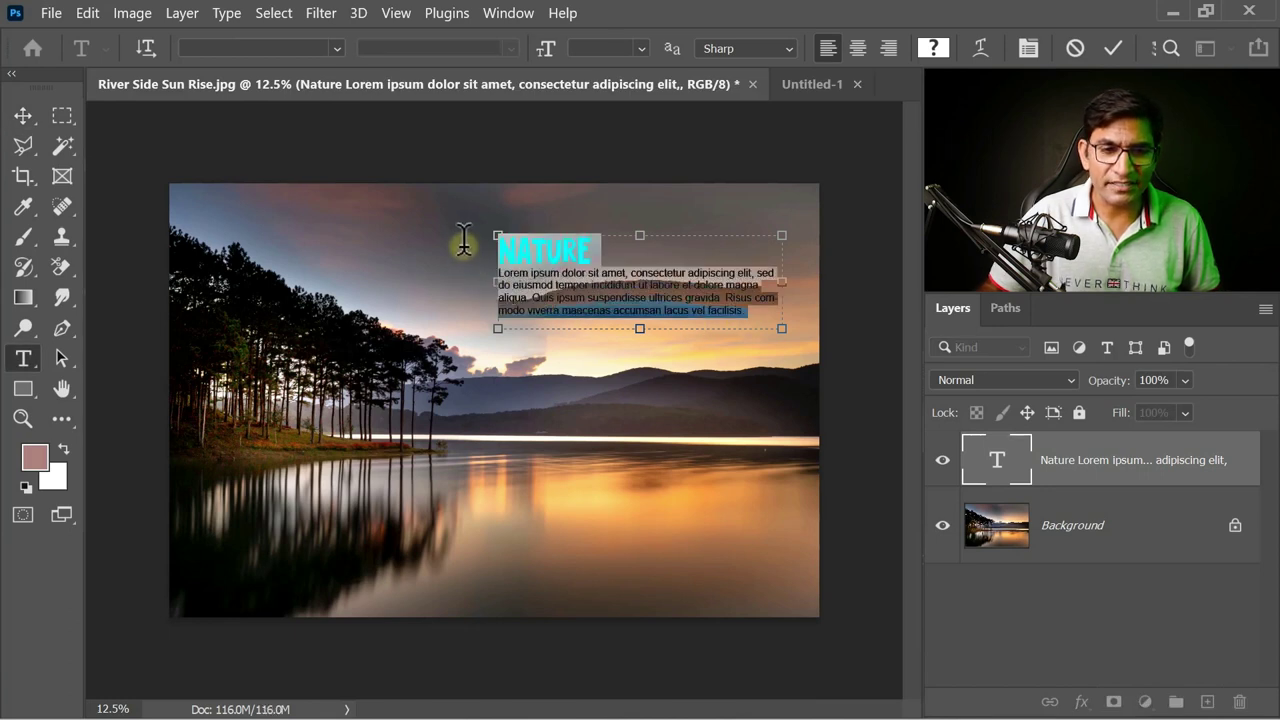
{"action": "left_click", "coordinate": [87, 13]}
{"action": "left_click", "coordinate": [218, 150]}
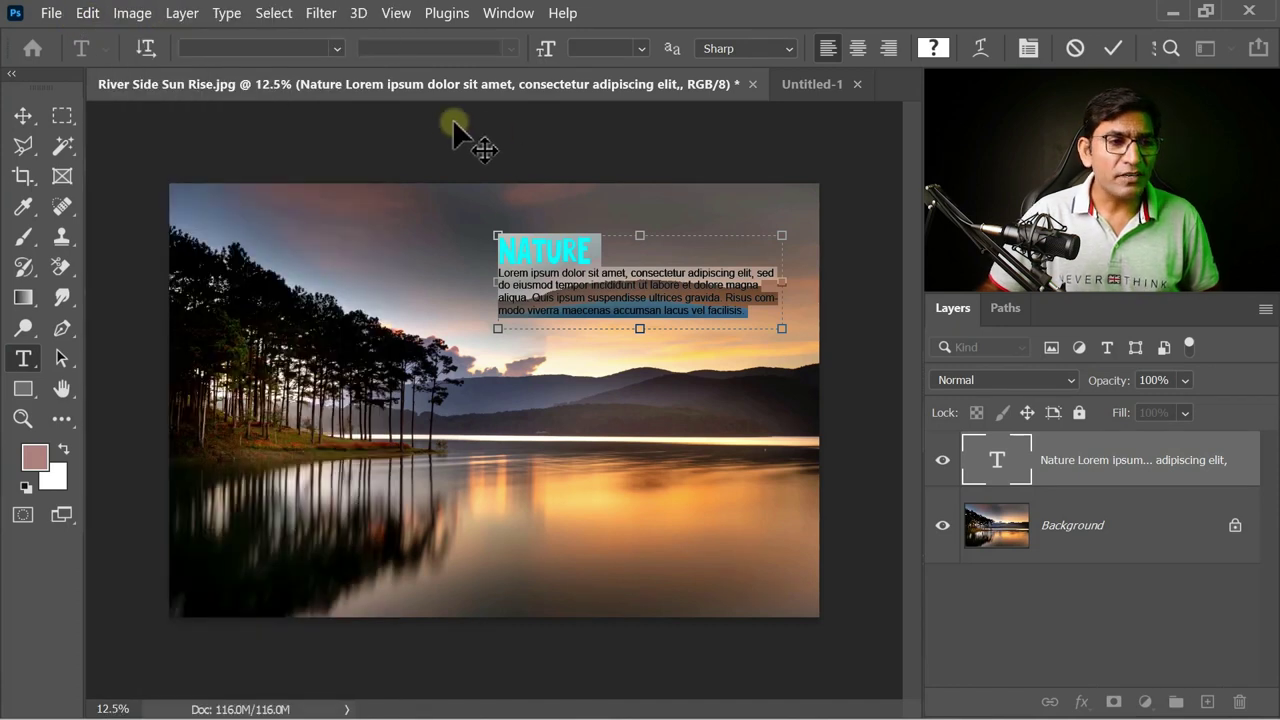
{"action": "left_click", "coordinate": [23, 116]}
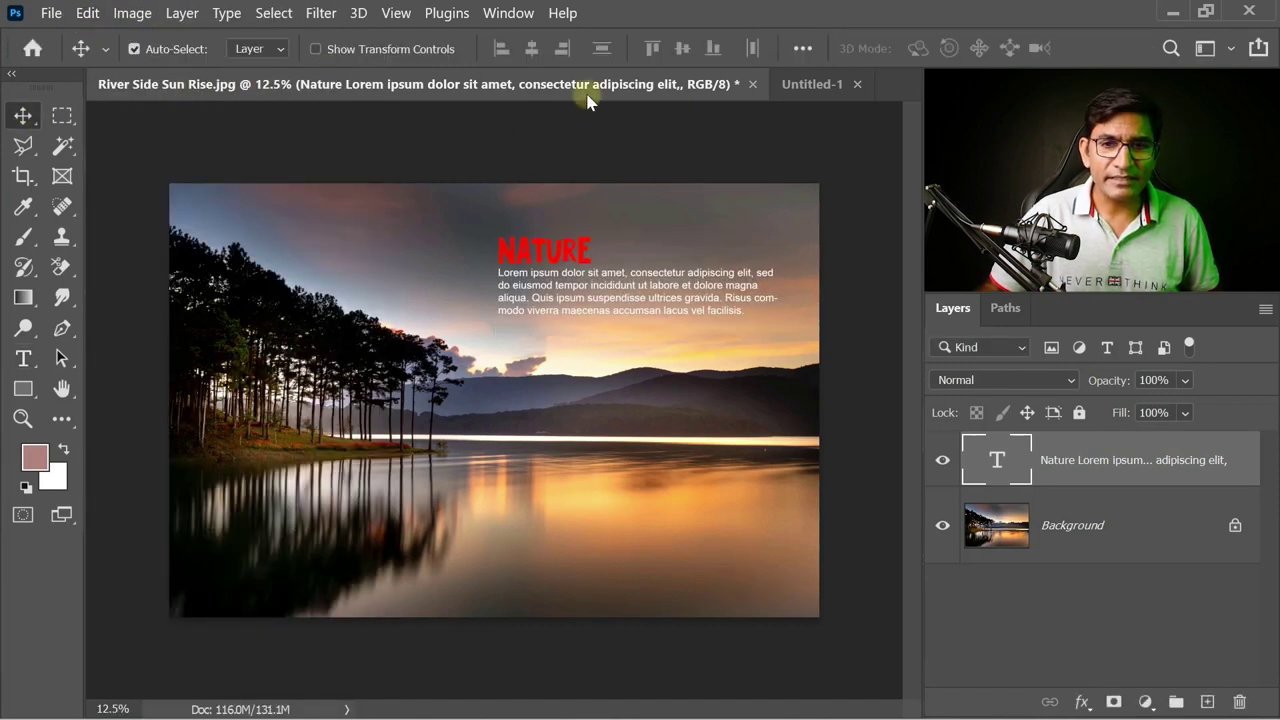
{"action": "left_click", "coordinate": [805, 84]}
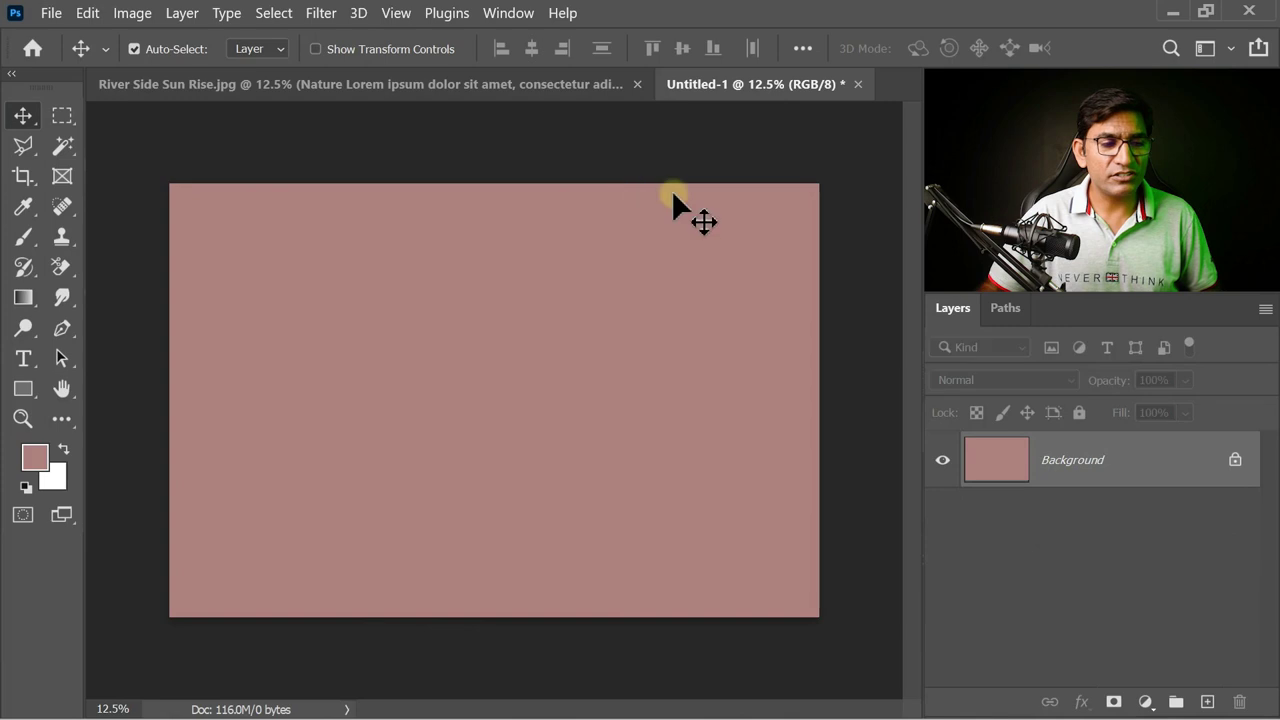
Step: Draw a text box on Untitled-1 and paste the copied Nature text into it
{"action": "left_click", "coordinate": [23, 358]}
{"action": "left_click_drag", "start_coordinate": [414, 252], "coordinate": [722, 442]}
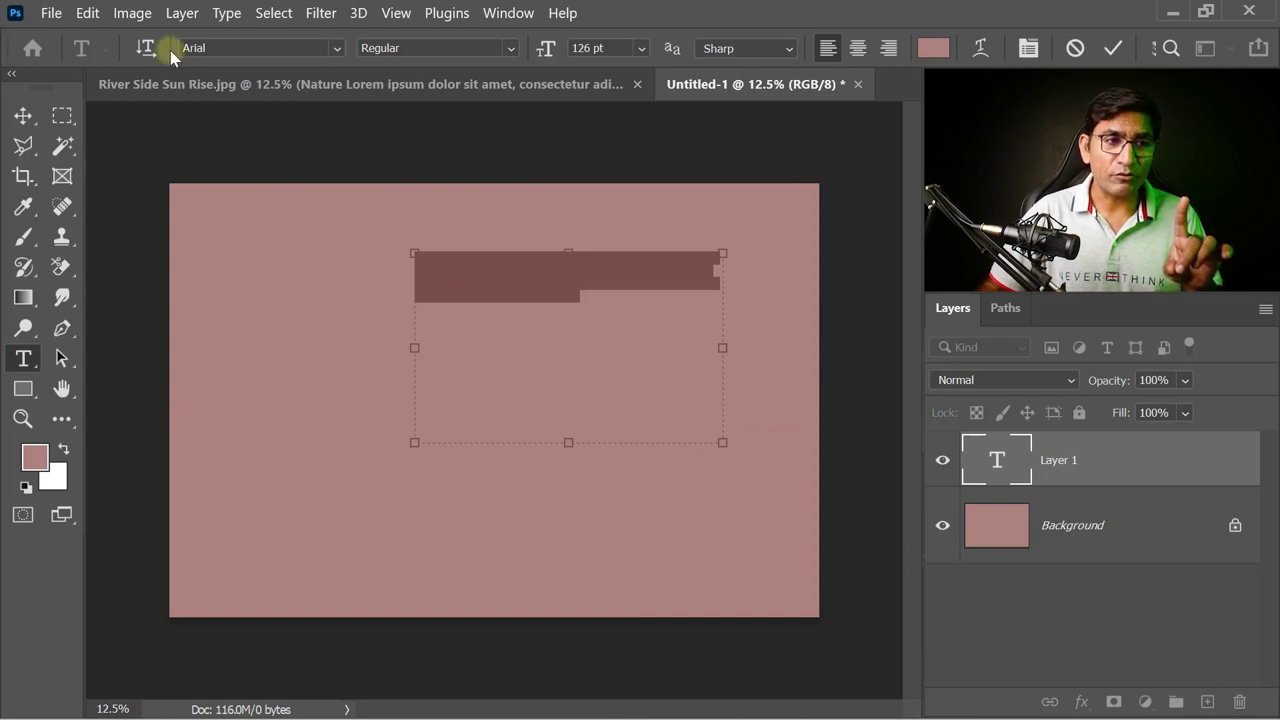
{"action": "left_click", "coordinate": [88, 13]}
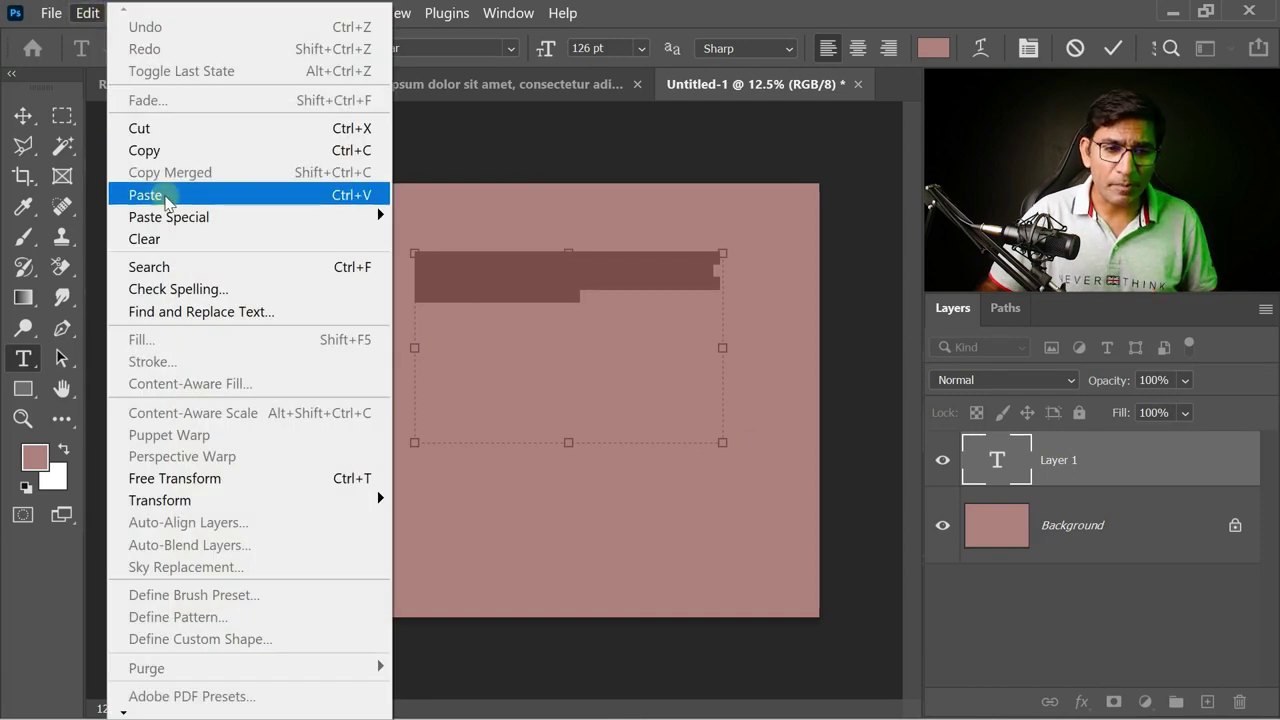
{"action": "left_click", "coordinate": [150, 194]}
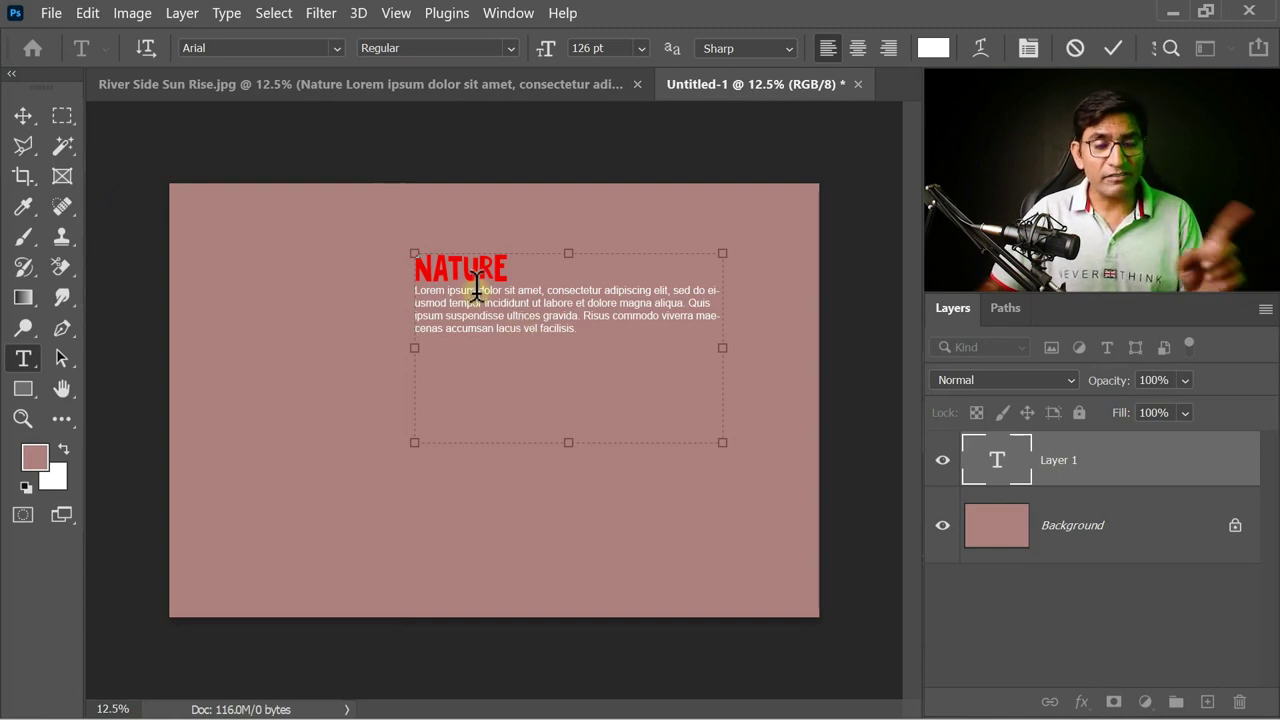
Step: Re-paste all the Nature text without formatting, in red Firenight 400 pt
{"action": "key", "text": "ctrl+a"}
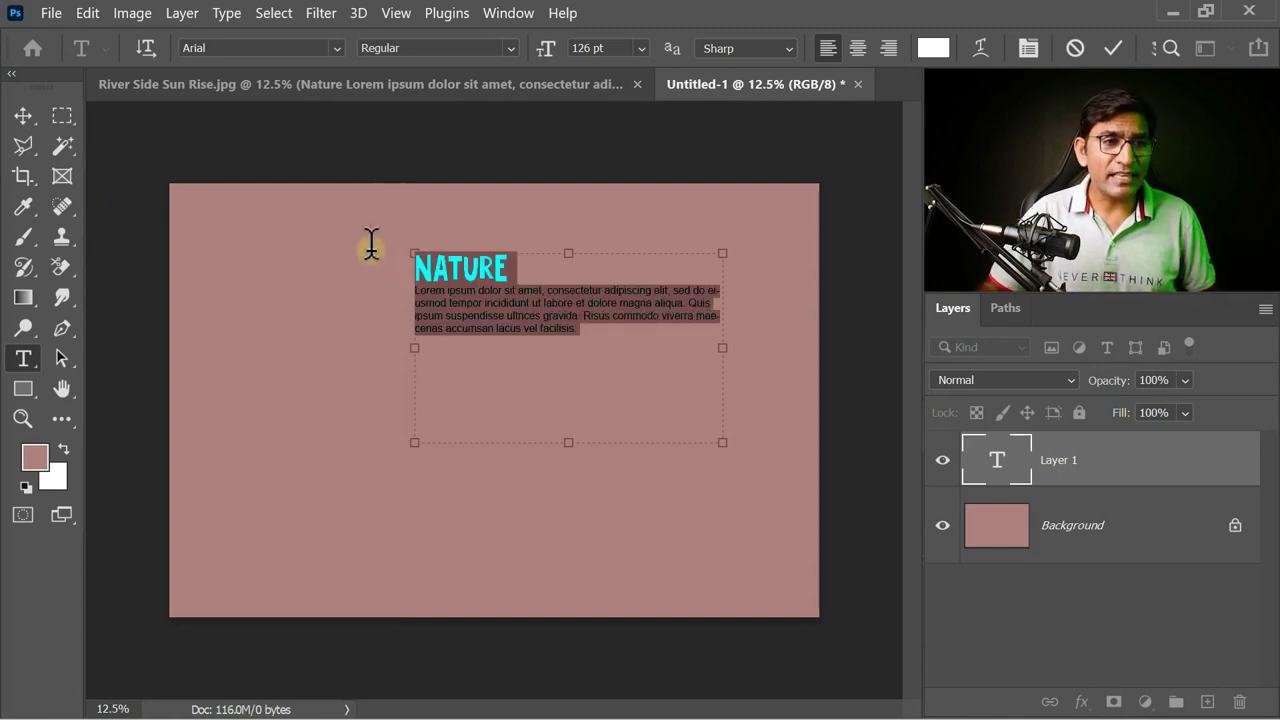
{"action": "left_click", "coordinate": [88, 12]}
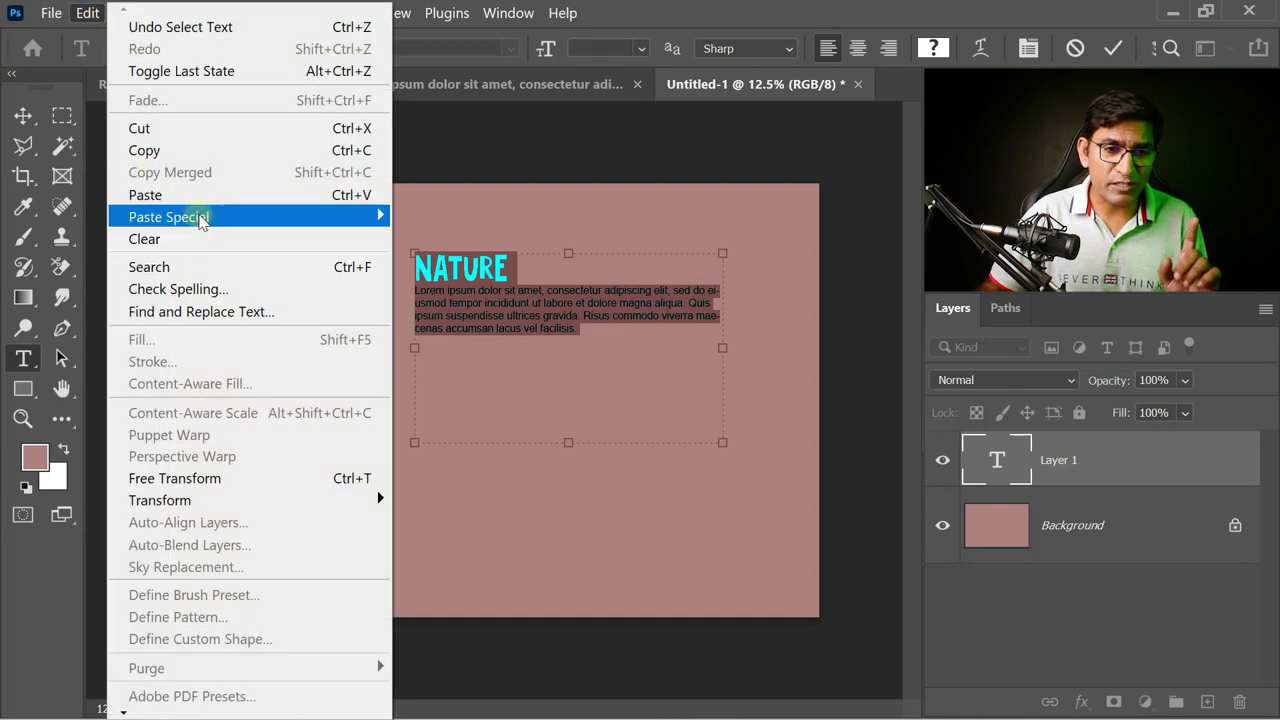
{"action": "mouse_move", "coordinate": [169, 217]}
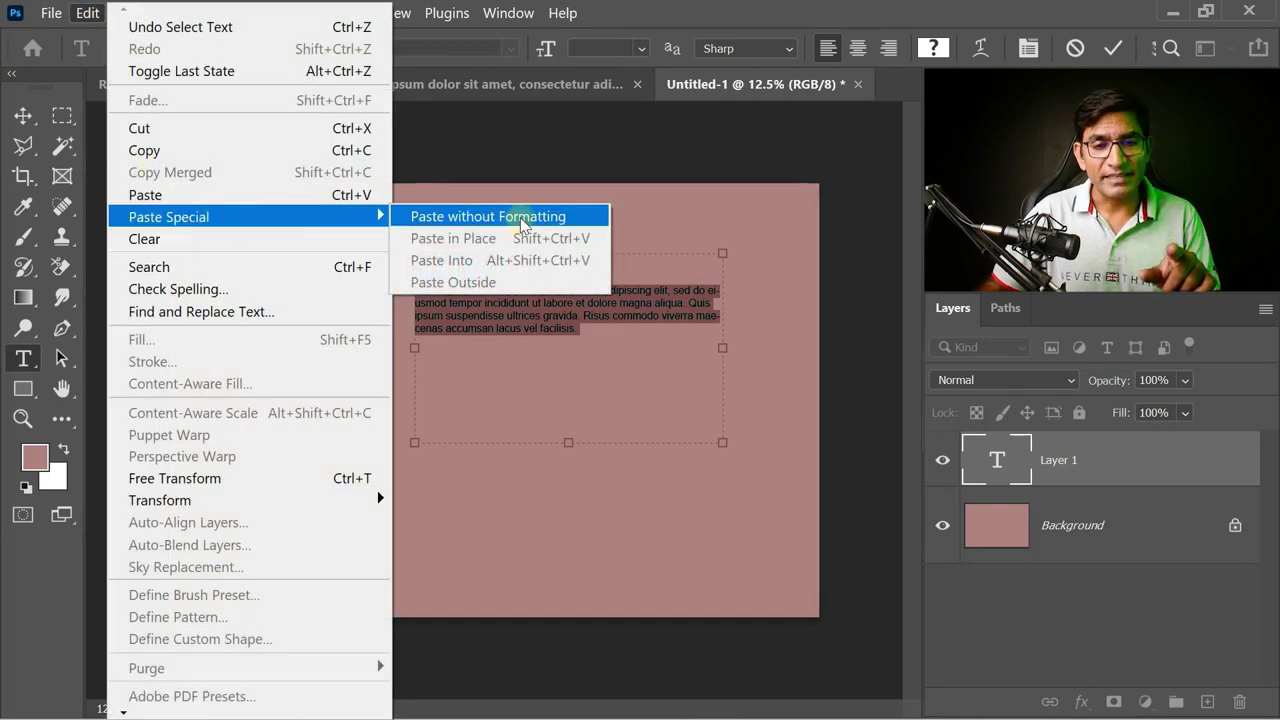
{"action": "left_click", "coordinate": [521, 217]}
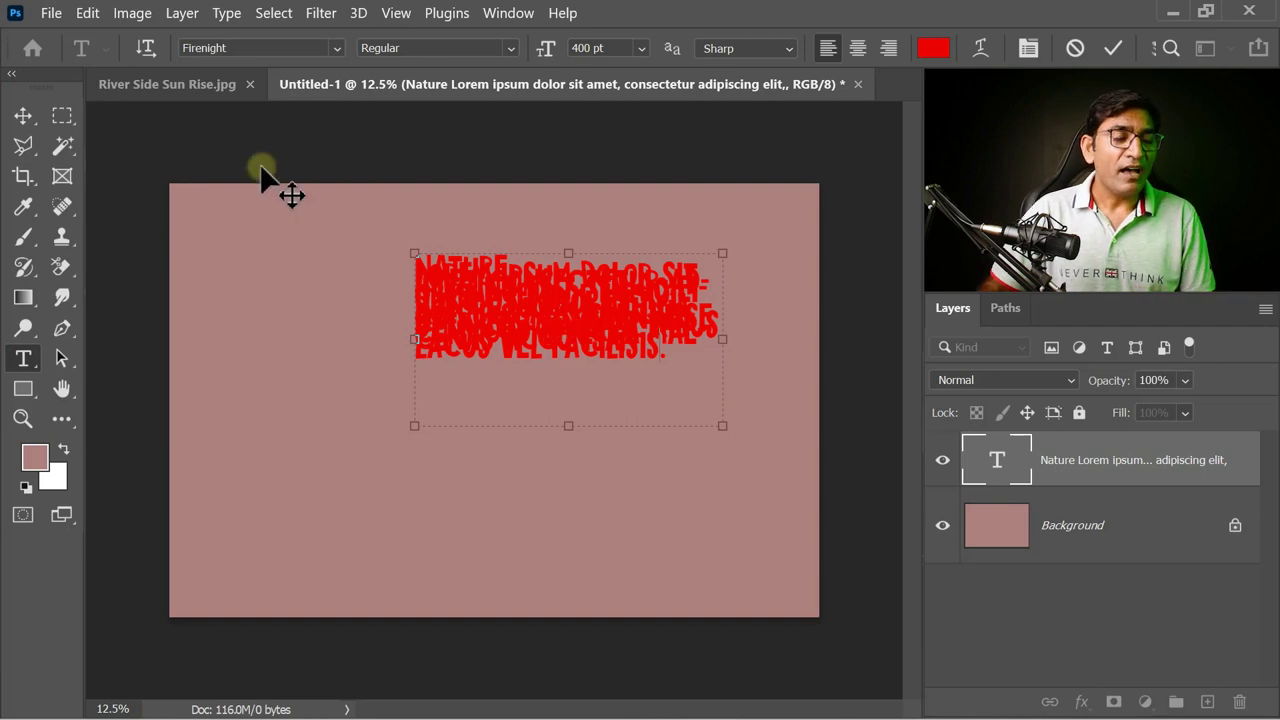
{"action": "left_click", "coordinate": [89, 14]}
{"action": "mouse_move", "coordinate": [168, 217]}
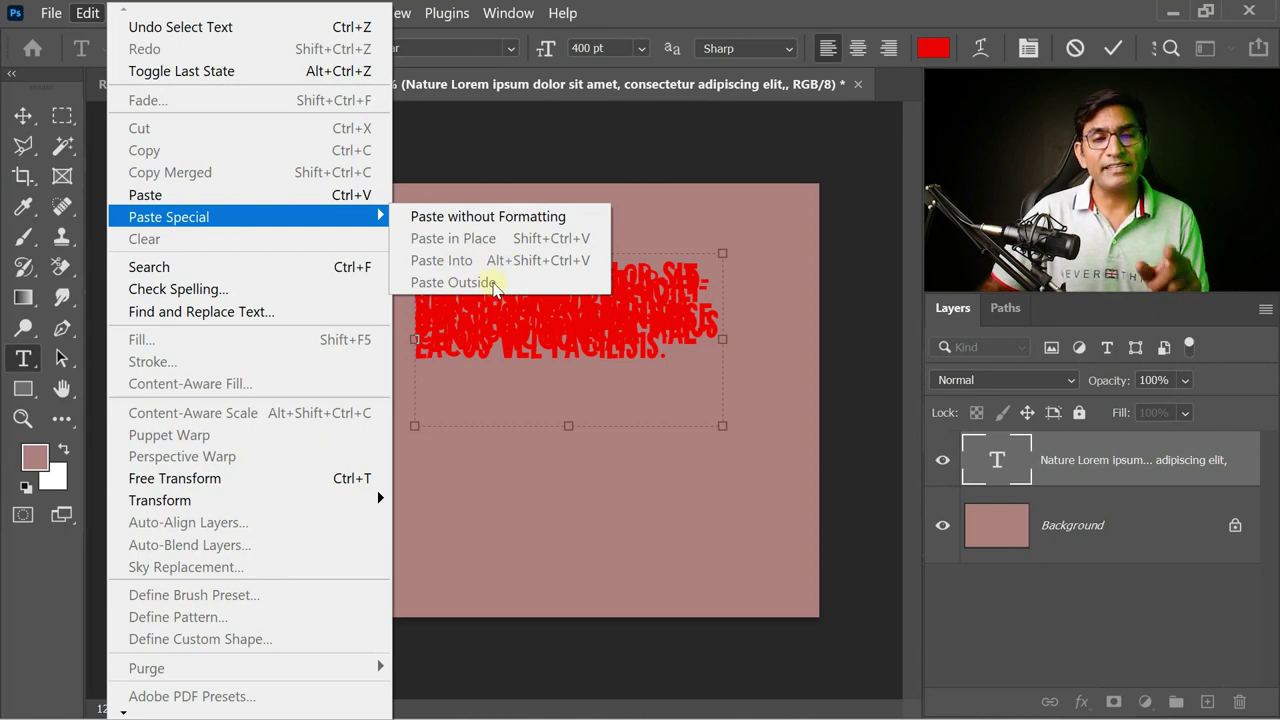
{"action": "left_click", "coordinate": [605, 147]}
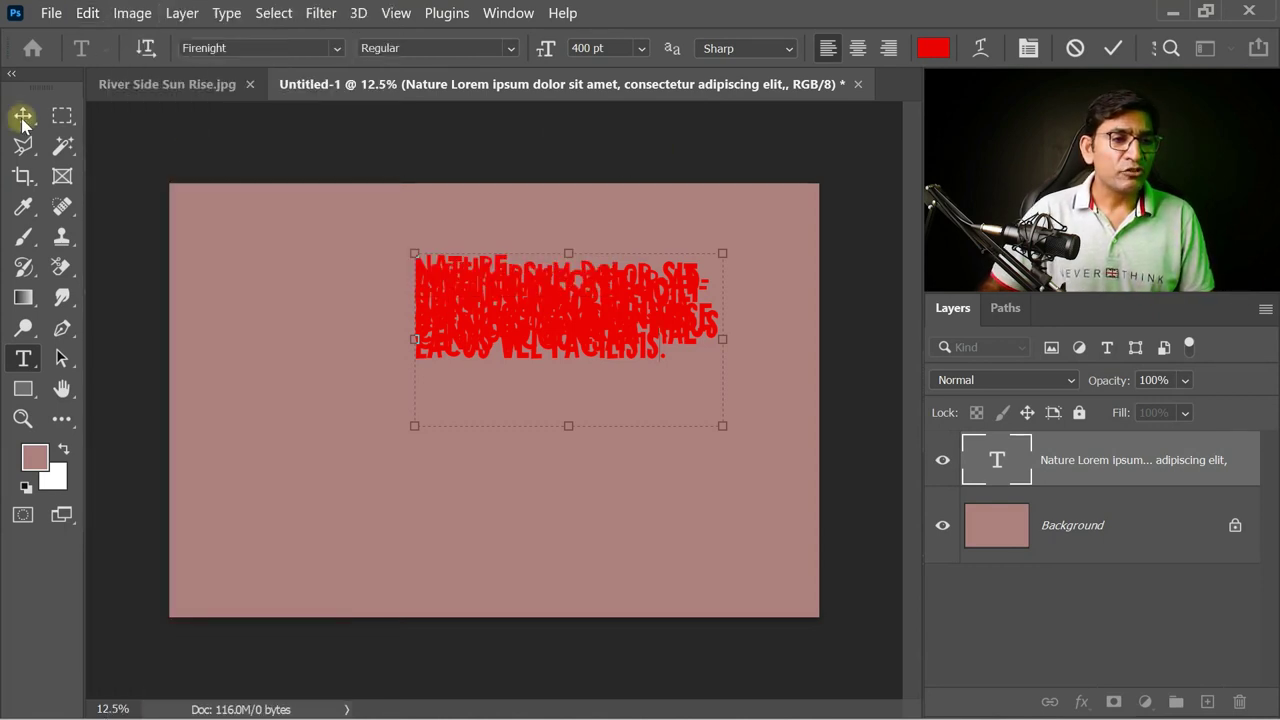
Step: Discard Untitled-1 unsaved, delete the lake photo's text layer, and fit the photo in the window
{"action": "left_click", "coordinate": [858, 84]}
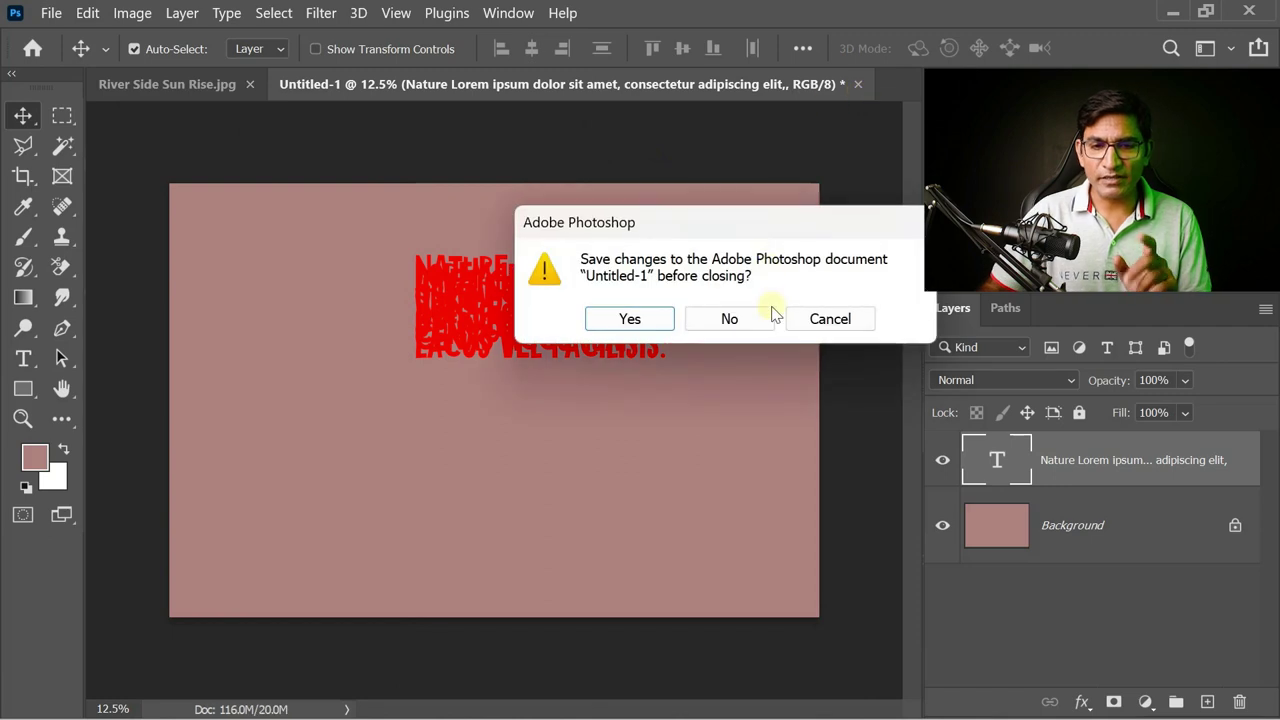
{"action": "left_click", "coordinate": [688, 322]}
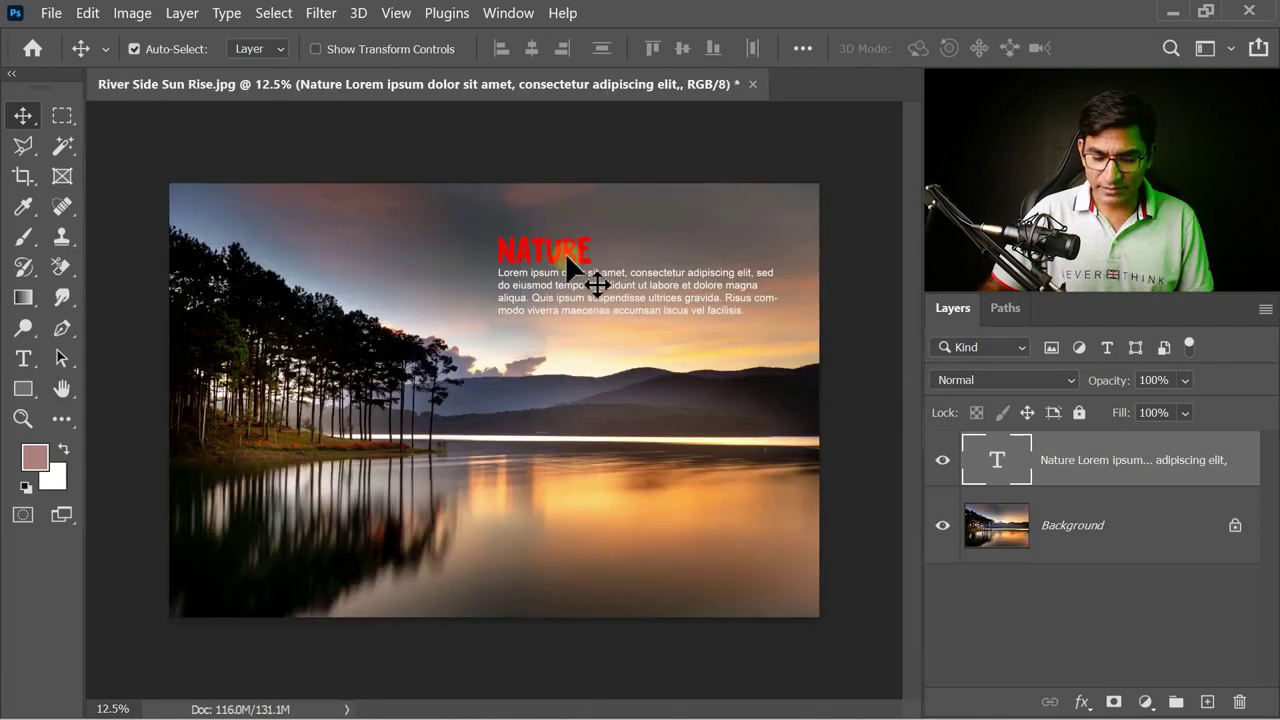
{"action": "key", "text": "Delete"}
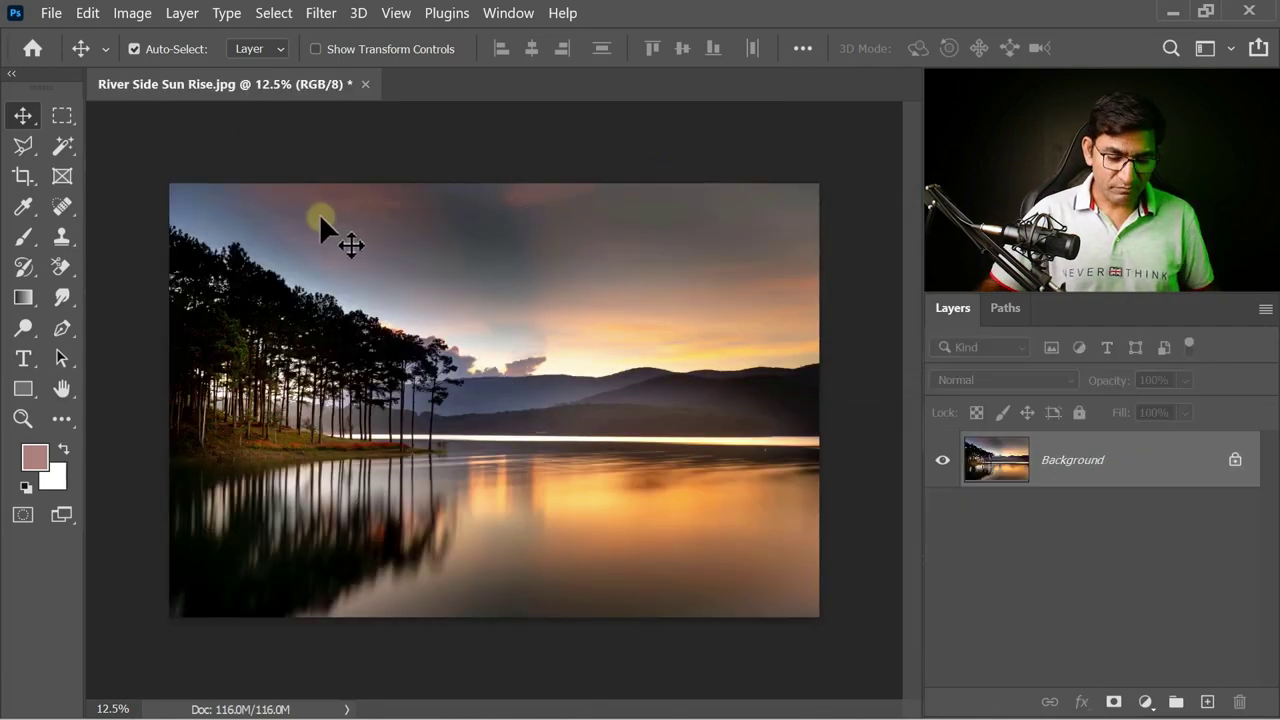
{"action": "key", "text": "ctrl+0"}
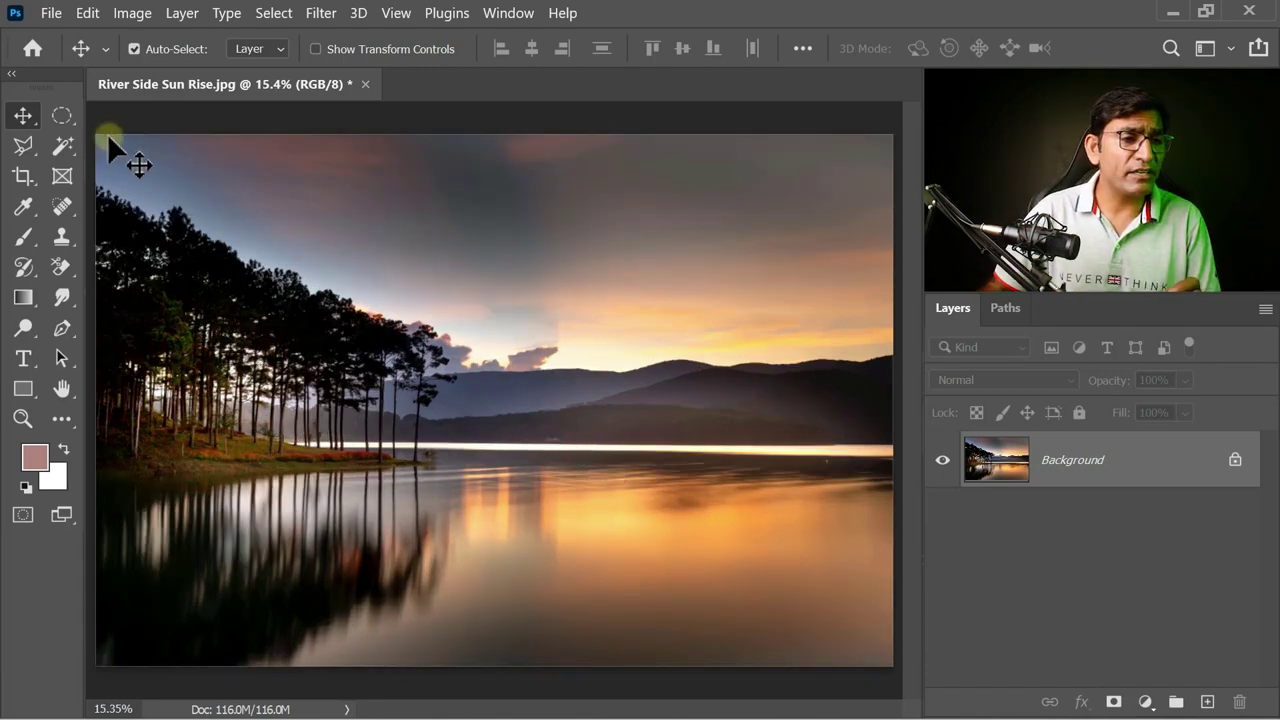
Step: Copy a circular area around the trees and lake with the Elliptical Marquee
{"action": "right_click", "coordinate": [62, 116]}
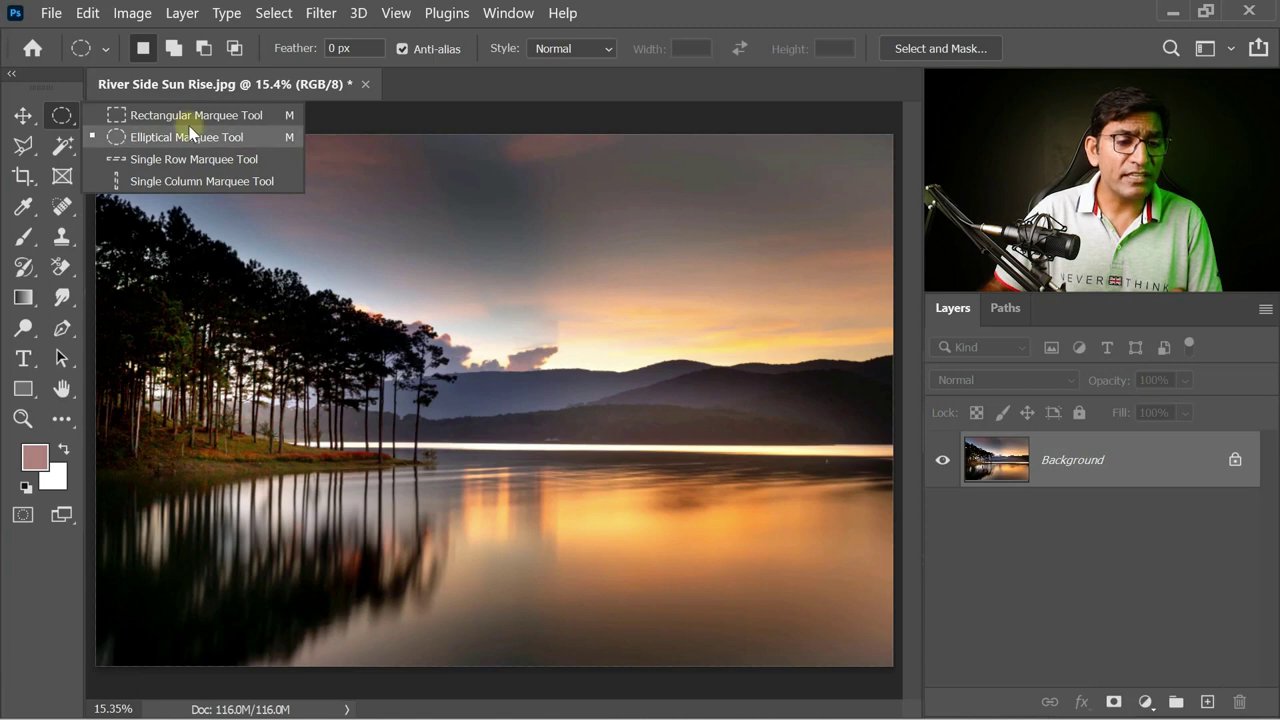
{"action": "left_click", "coordinate": [230, 134]}
{"action": "left_click_drag", "start_coordinate": [340, 288], "coordinate": [655, 549]}
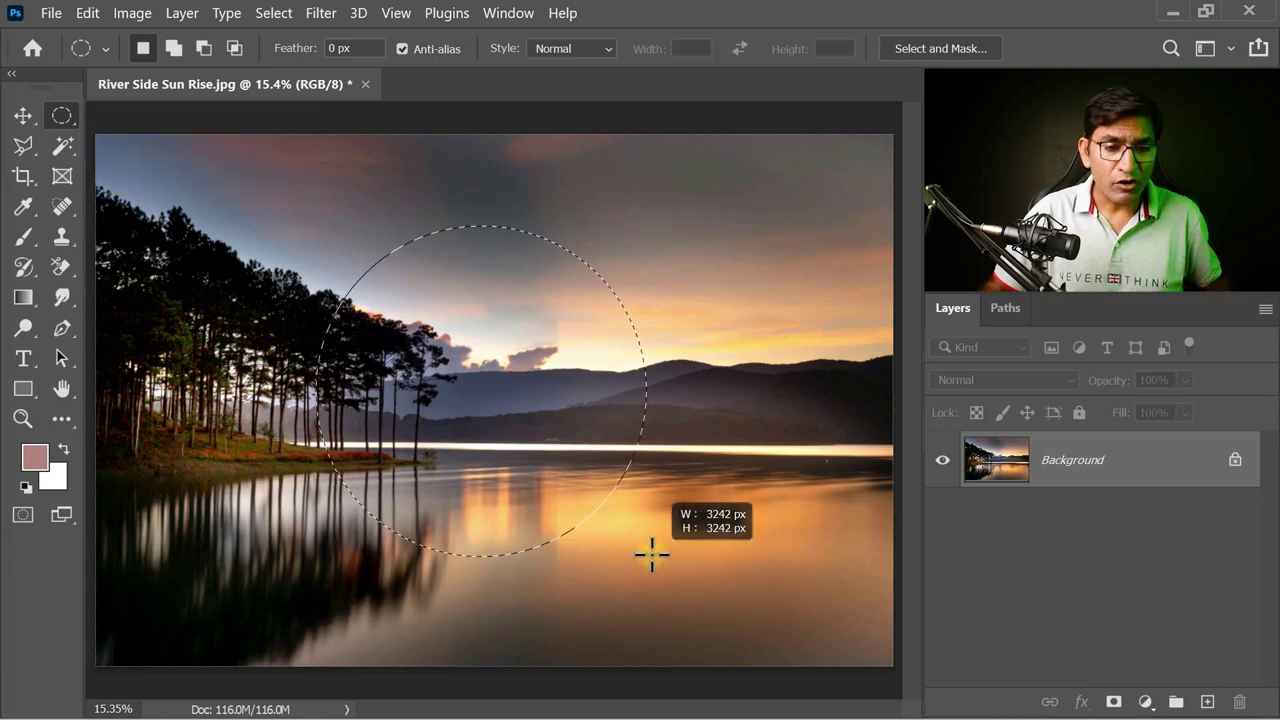
{"action": "left_click_drag", "start_coordinate": [655, 549], "coordinate": [658, 570]}
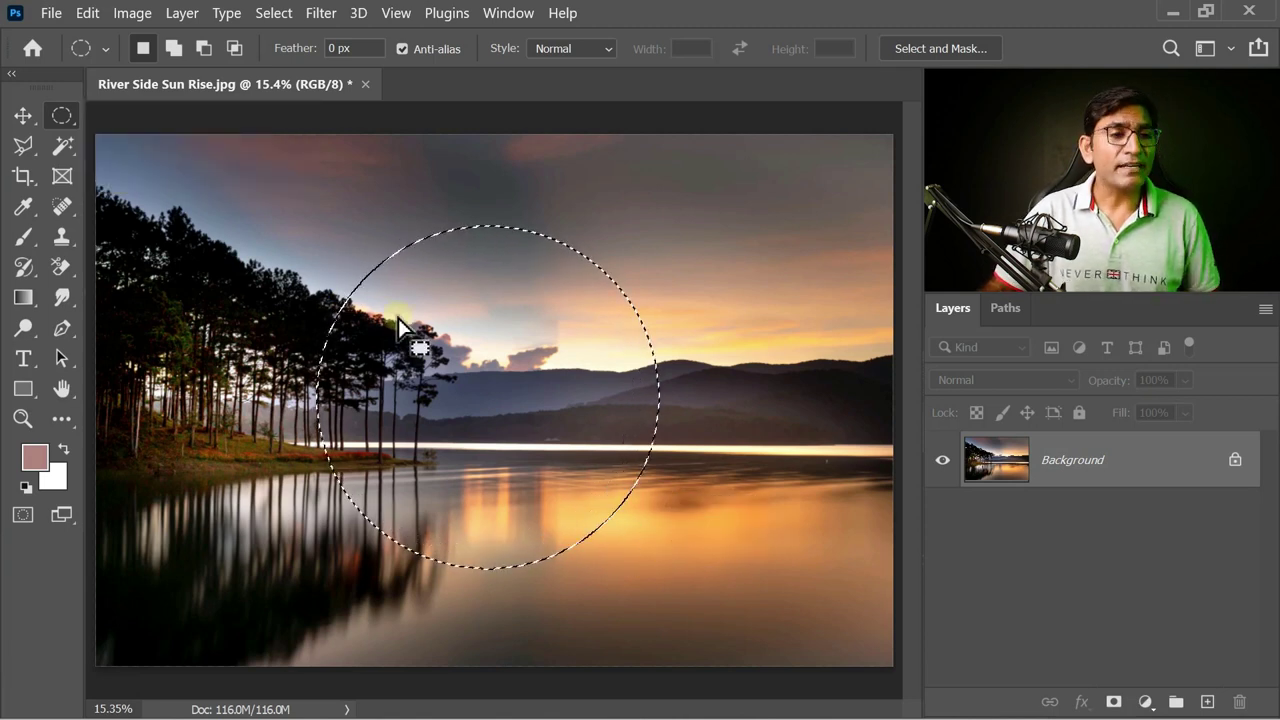
{"action": "left_click", "coordinate": [88, 13]}
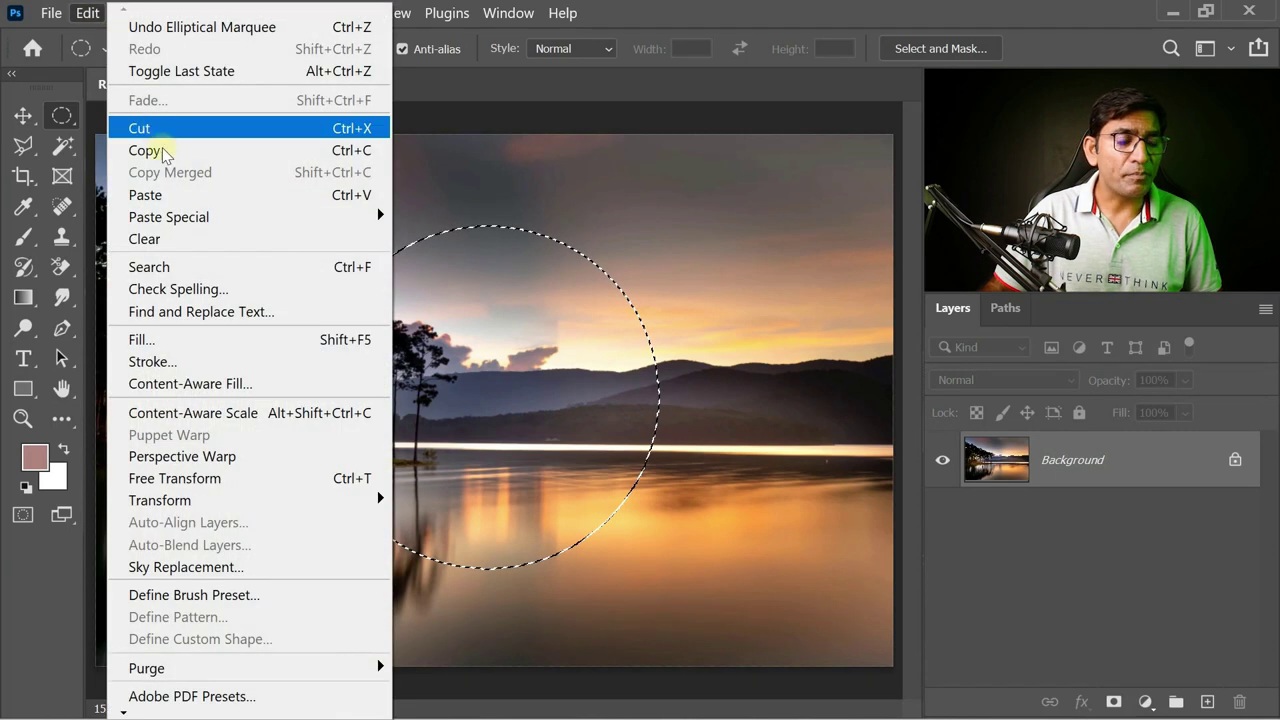
{"action": "left_click", "coordinate": [162, 155]}
{"action": "left_click", "coordinate": [51, 13]}
Step: Create a new blank document from the 7797 x 5201 px preset
{"action": "left_click", "coordinate": [250, 38]}
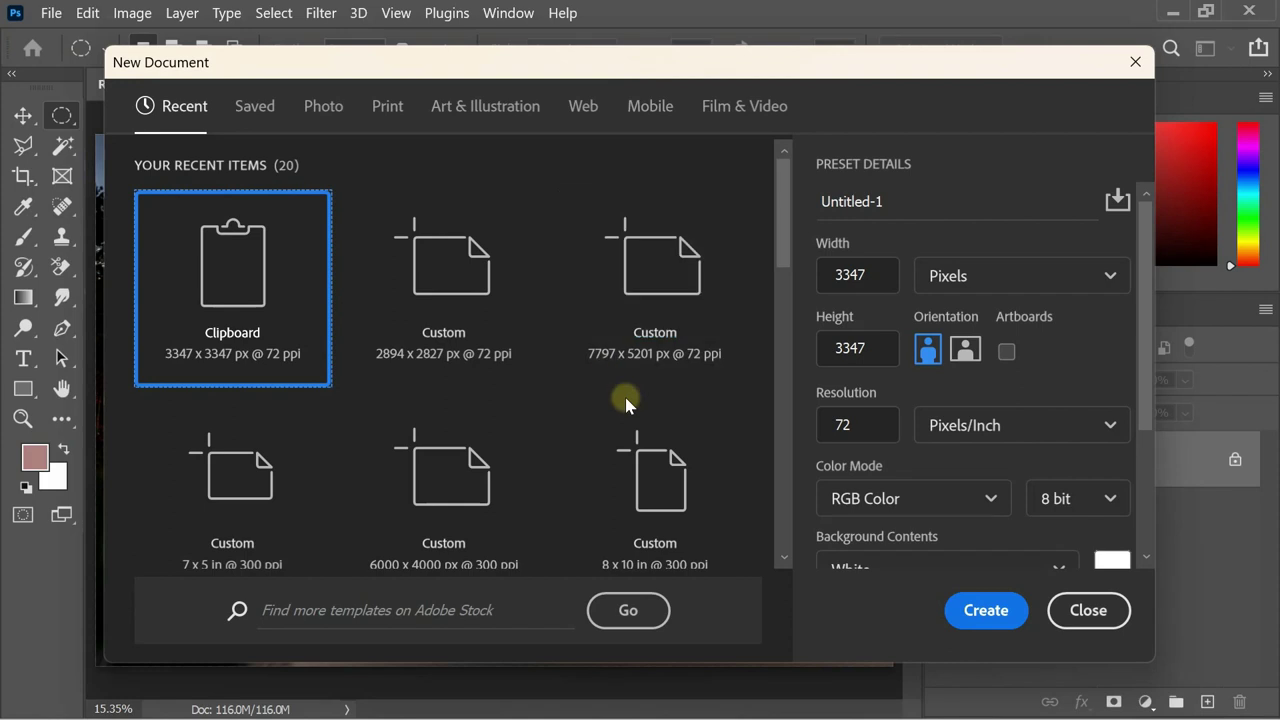
{"action": "left_click", "coordinate": [662, 278]}
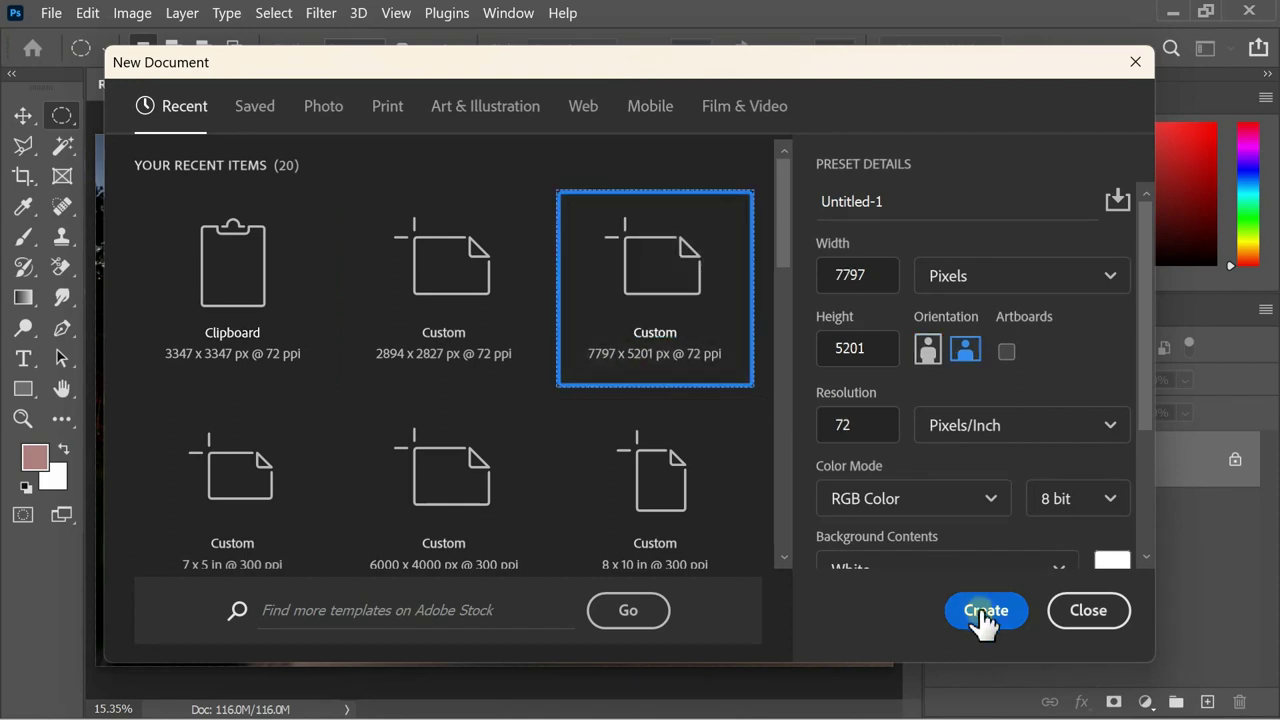
{"action": "left_click", "coordinate": [982, 612]}
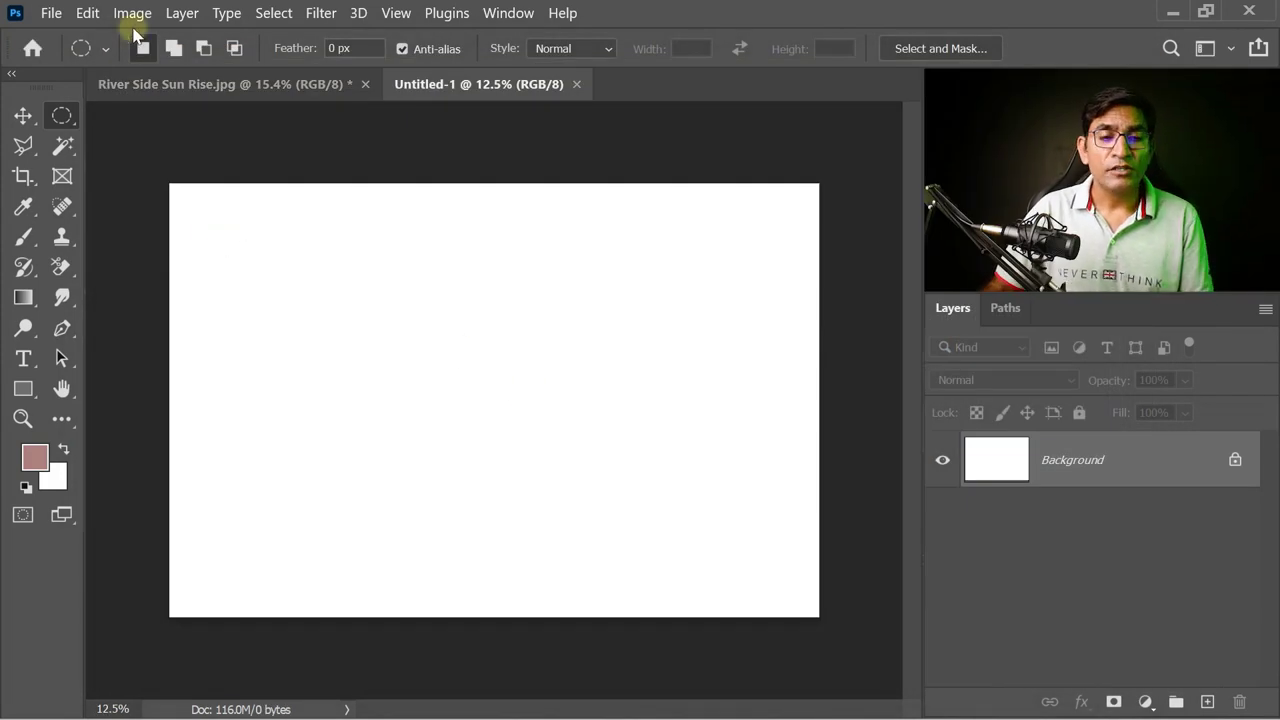
{"action": "left_click", "coordinate": [78, 13]}
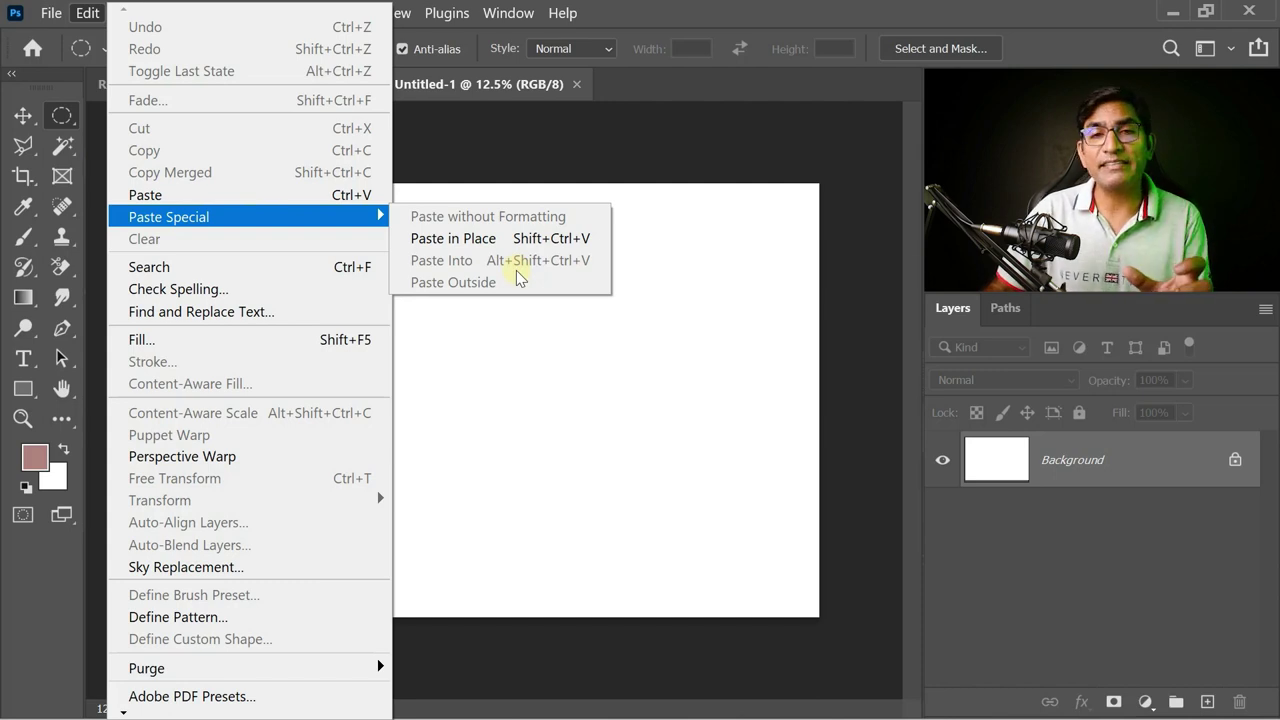
{"action": "left_click", "coordinate": [634, 18]}
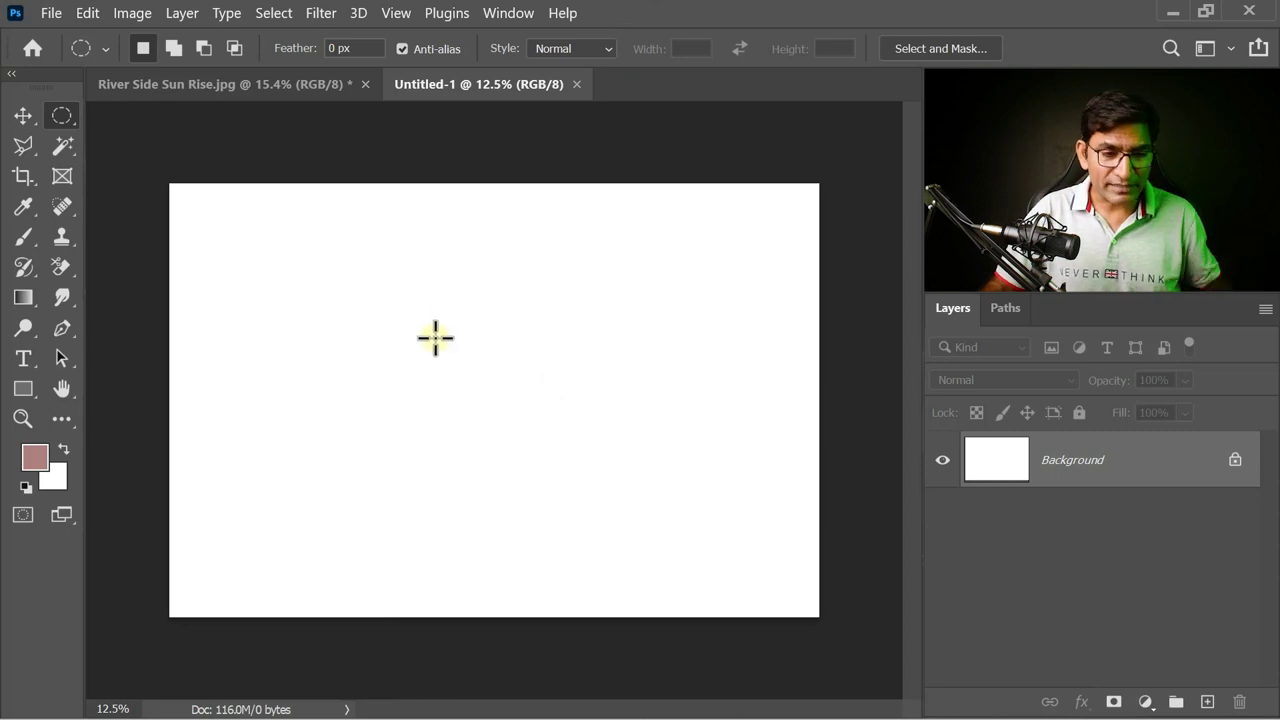
Step: Draw a circular selection centred on the guide in the white Untitled-1 canvas
{"action": "left_click_drag", "start_coordinate": [425, 325], "coordinate": [578, 486]}
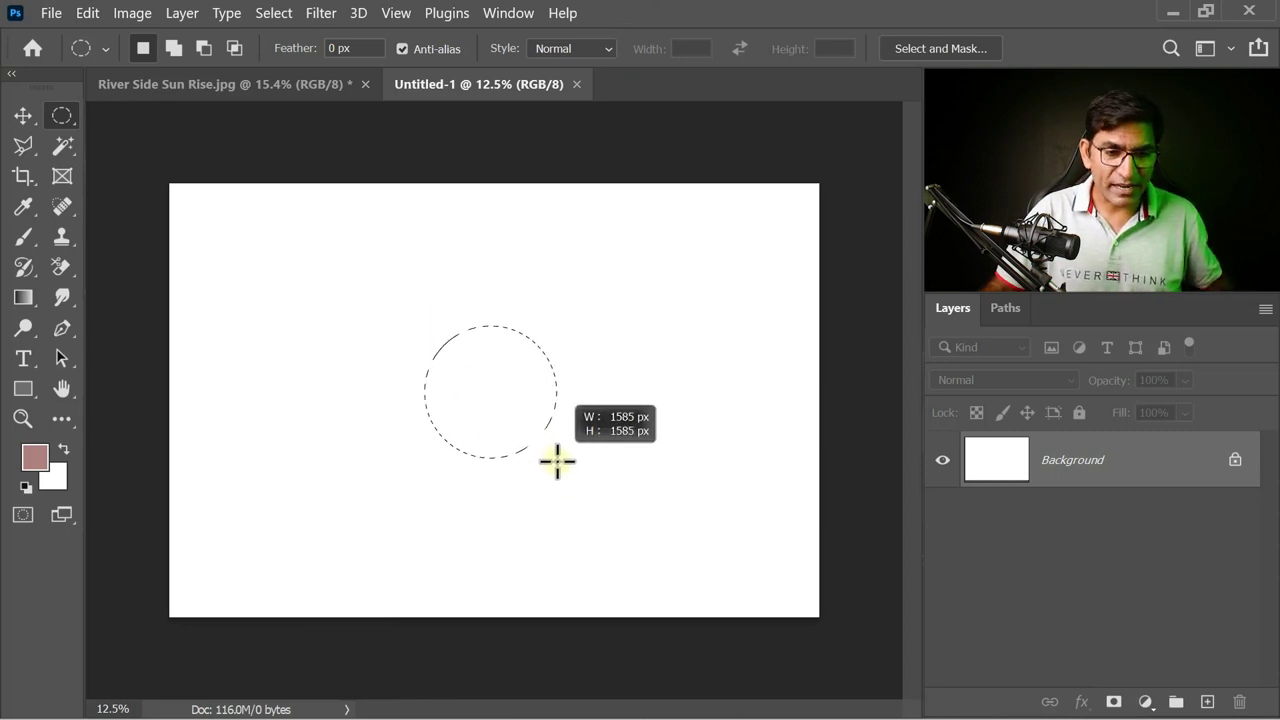
{"action": "left_click_drag", "start_coordinate": [578, 486], "coordinate": [600, 500]}
{"action": "mouse_move", "coordinate": [557, 463]}
{"action": "left_mouse_down"}
{"action": "mouse_move", "coordinate": [503, 425]}
{"action": "mouse_move", "coordinate": [505, 400]}
{"action": "left_mouse_up"}
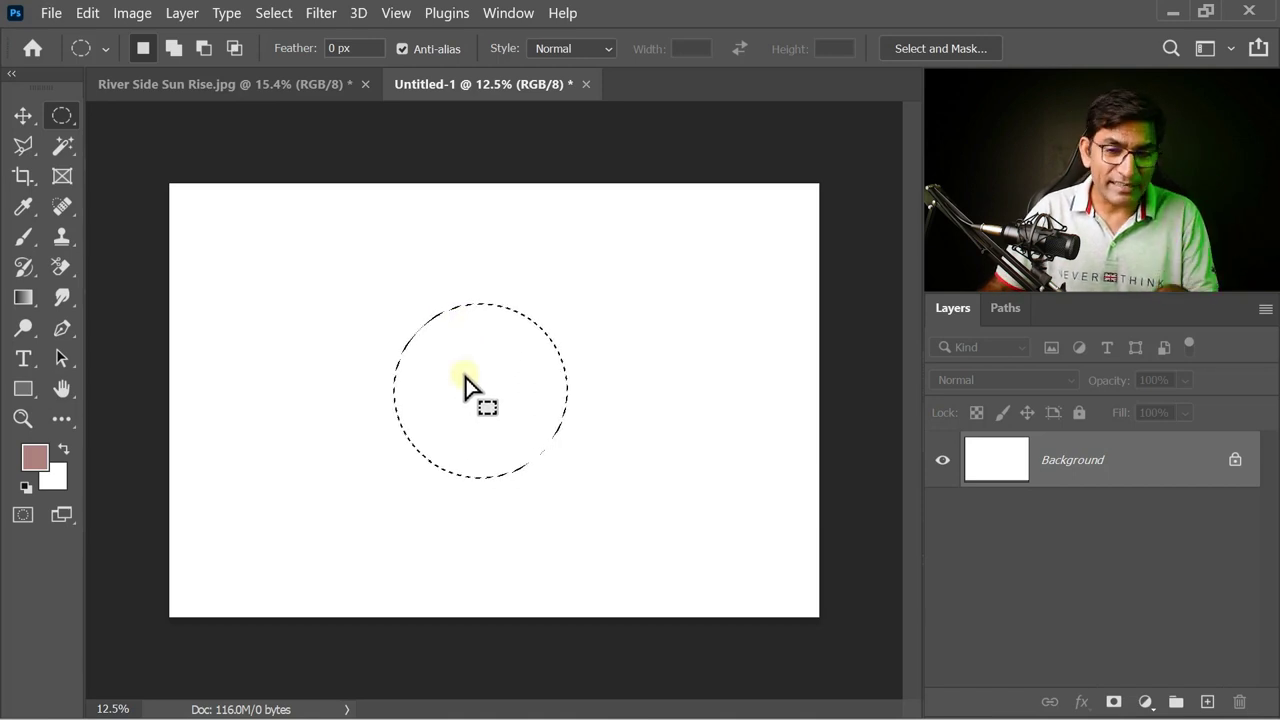
{"action": "left_click", "coordinate": [243, 85]}
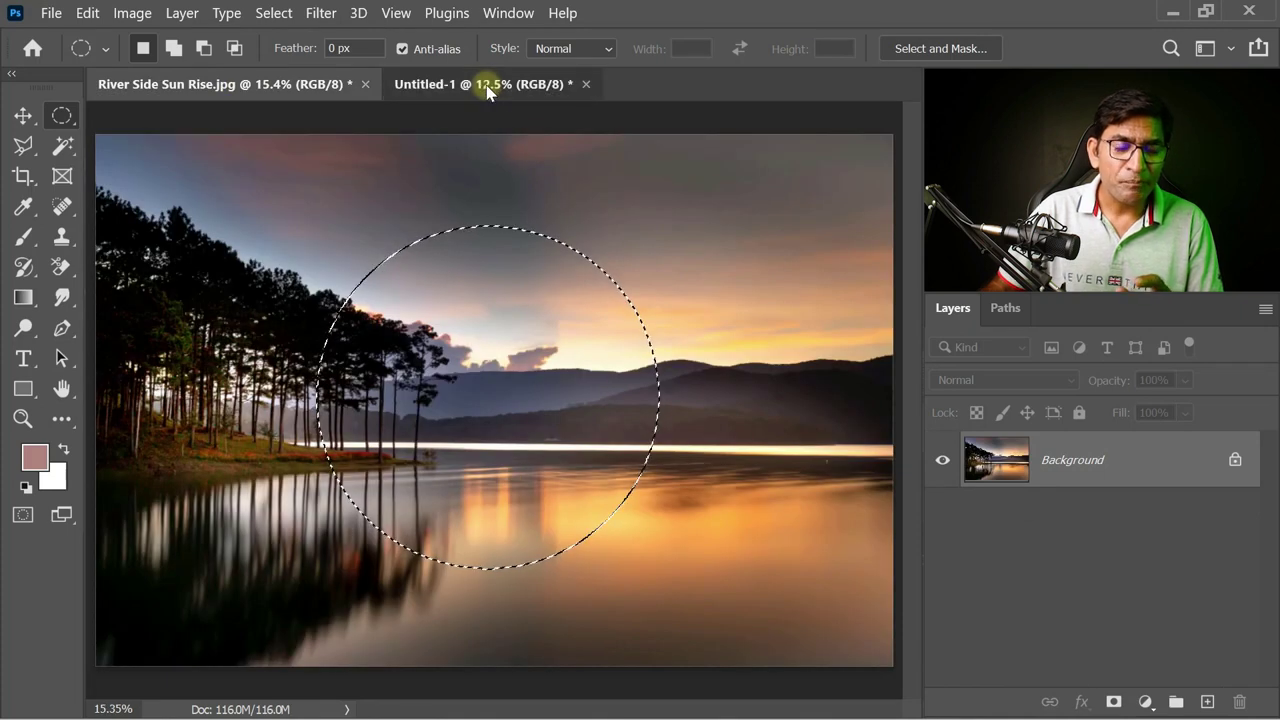
{"action": "left_click", "coordinate": [486, 85]}
{"action": "left_click", "coordinate": [300, 84]}
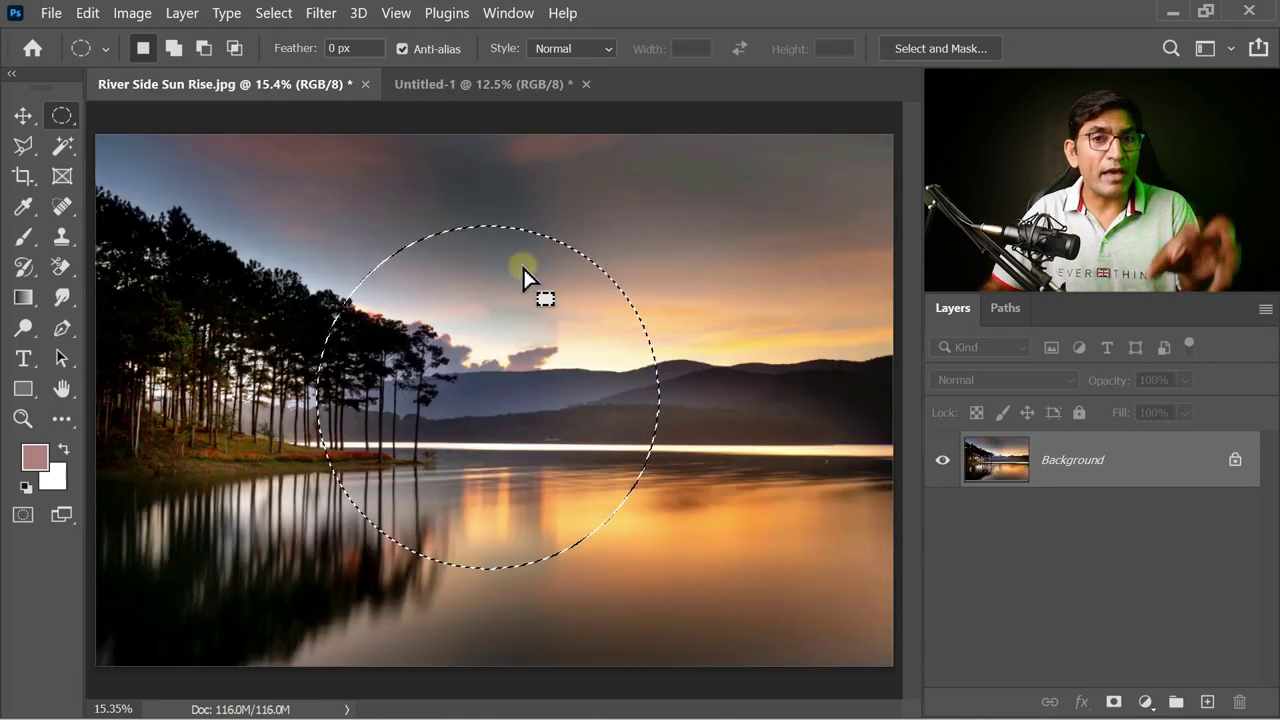
{"action": "left_click_drag", "start_coordinate": [506, 121], "coordinate": [546, 437]}
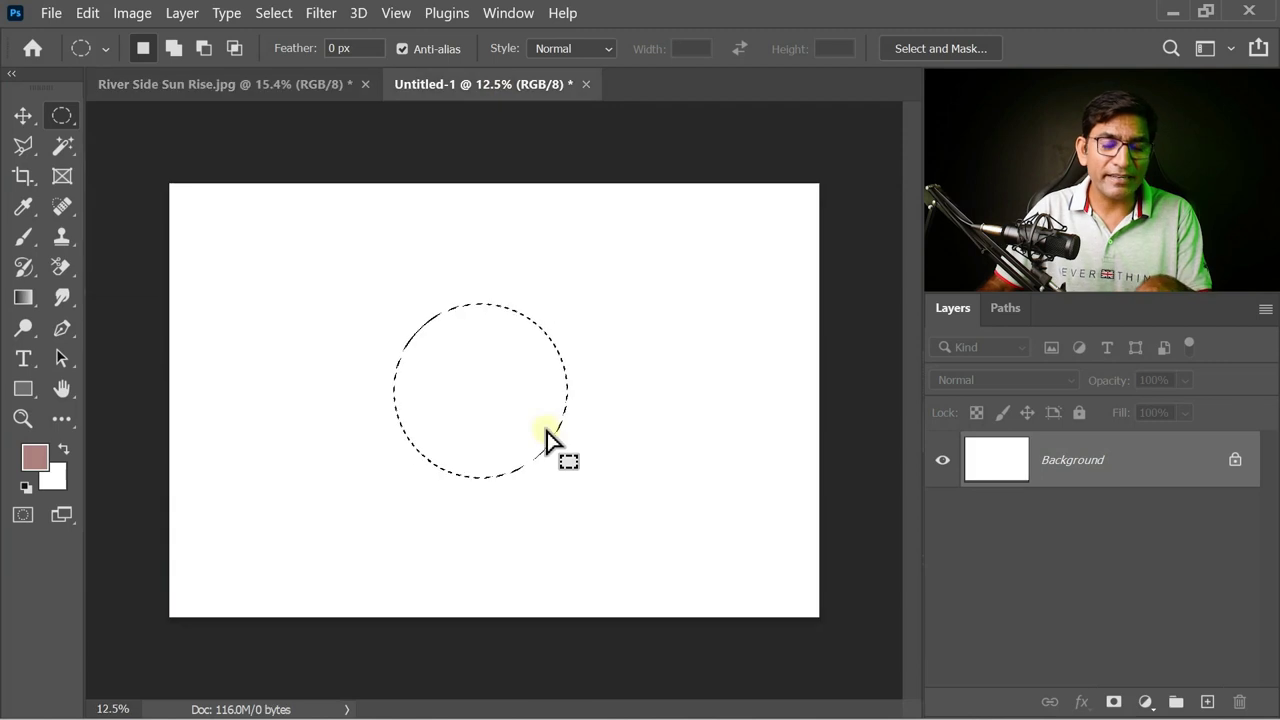
Step: Copy a rectangular area around the trees and lake from the lake photo
{"action": "left_click", "coordinate": [249, 82]}
{"action": "right_click", "coordinate": [62, 116]}
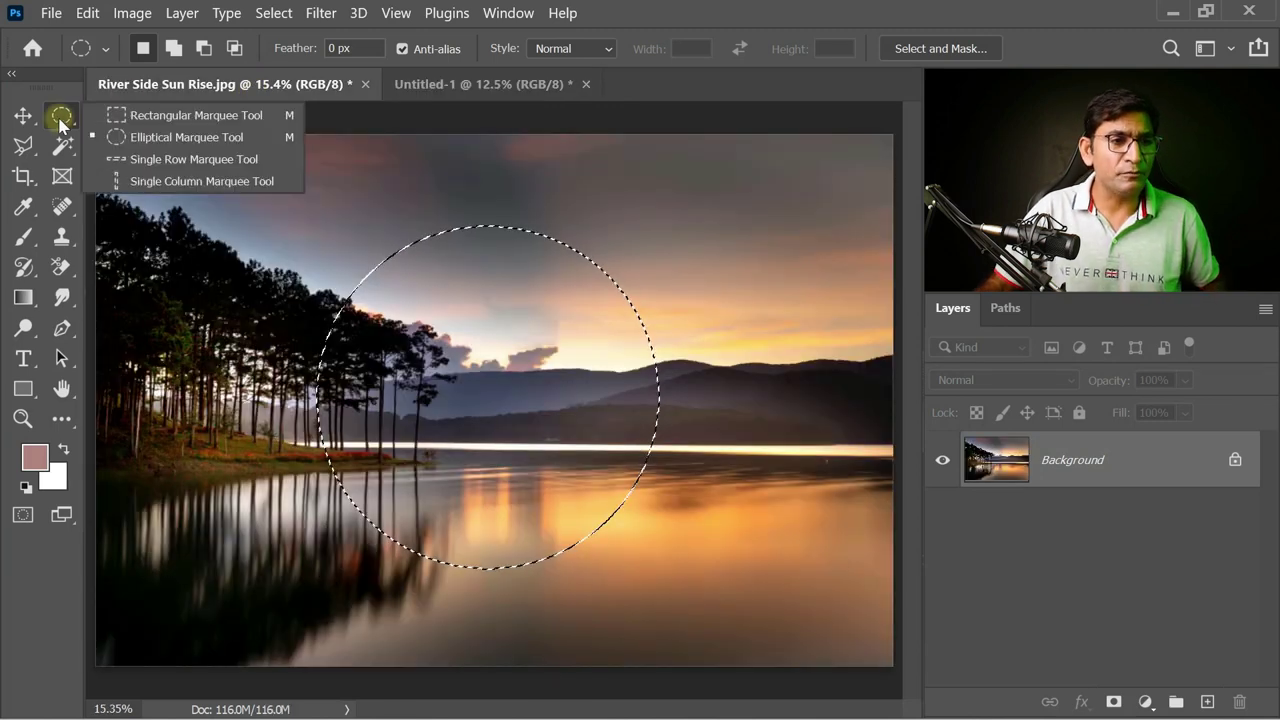
{"action": "left_click", "coordinate": [150, 116]}
{"action": "left_click", "coordinate": [364, 285]}
{"action": "mouse_move", "coordinate": [319, 241]}
{"action": "left_mouse_down"}
{"action": "mouse_move", "coordinate": [708, 581]}
{"action": "mouse_move", "coordinate": [701, 561]}
{"action": "left_mouse_up"}
{"action": "left_click", "coordinate": [87, 13]}
{"action": "left_click", "coordinate": [159, 148]}
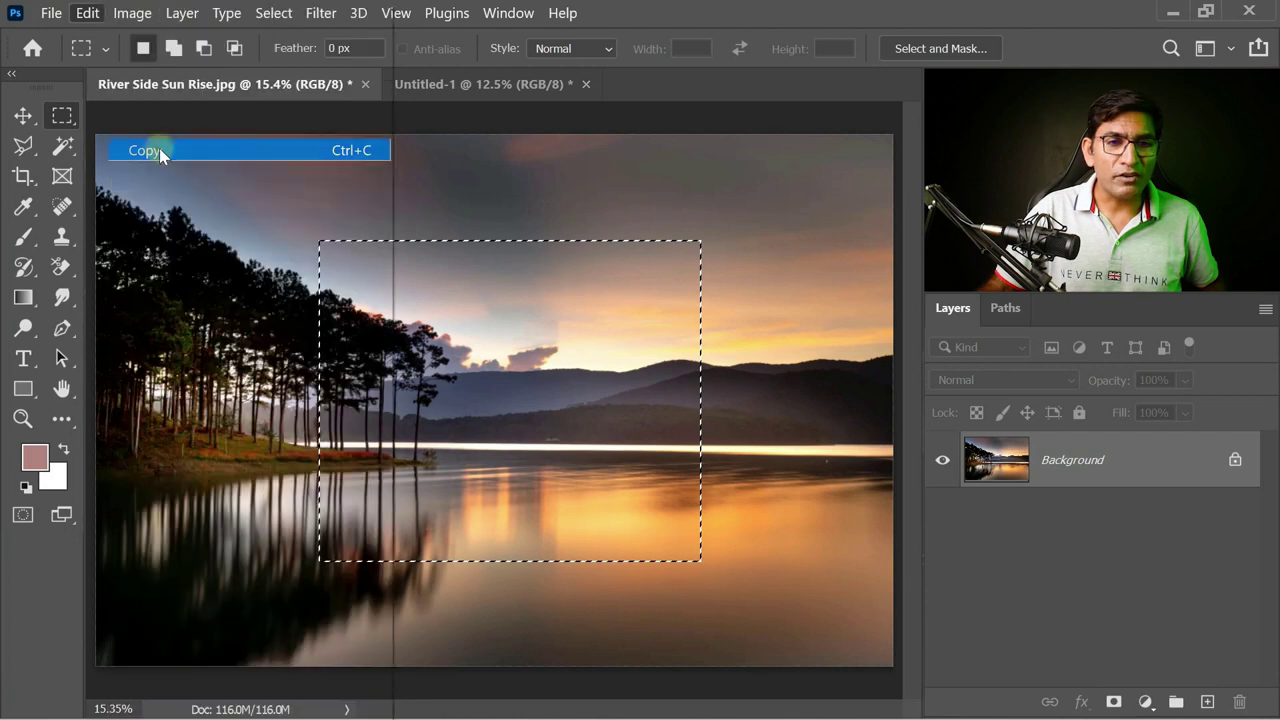
Step: Paste the photo into the circular selection, reposition it, then undo the paste
{"action": "left_click", "coordinate": [465, 80]}
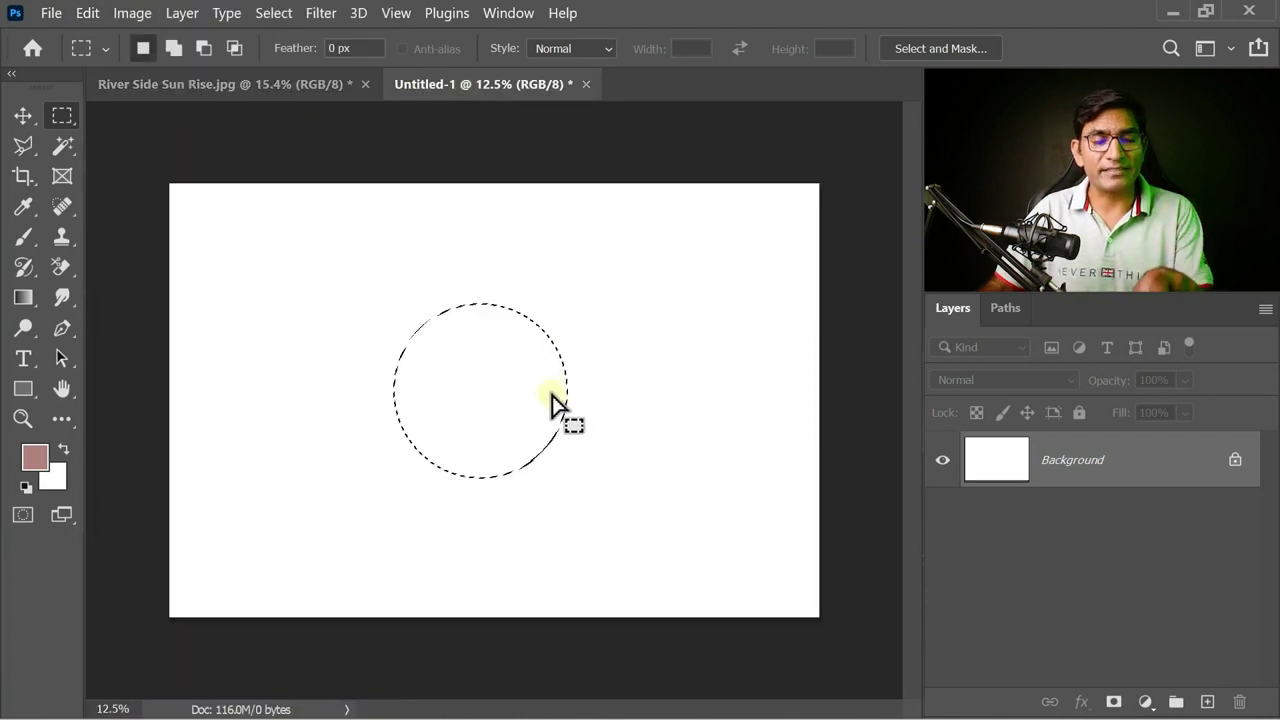
{"action": "left_click", "coordinate": [87, 12]}
{"action": "mouse_move", "coordinate": [169, 216]}
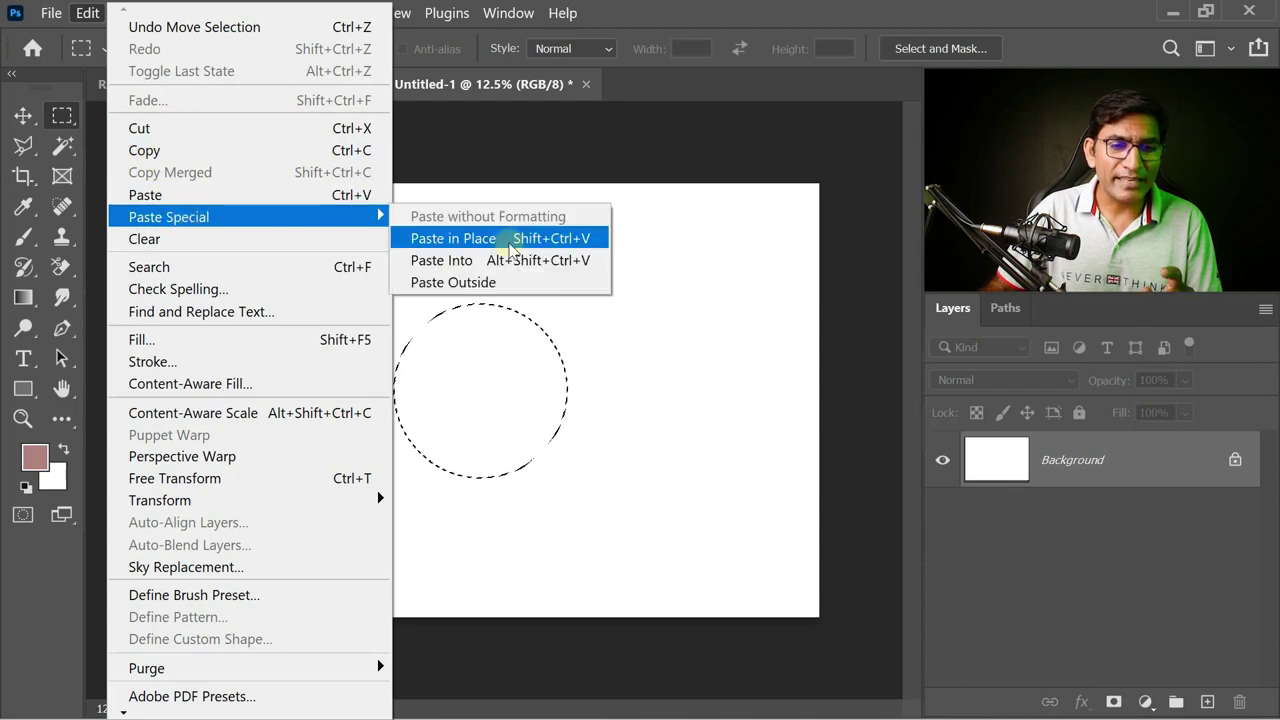
{"action": "left_click", "coordinate": [492, 259]}
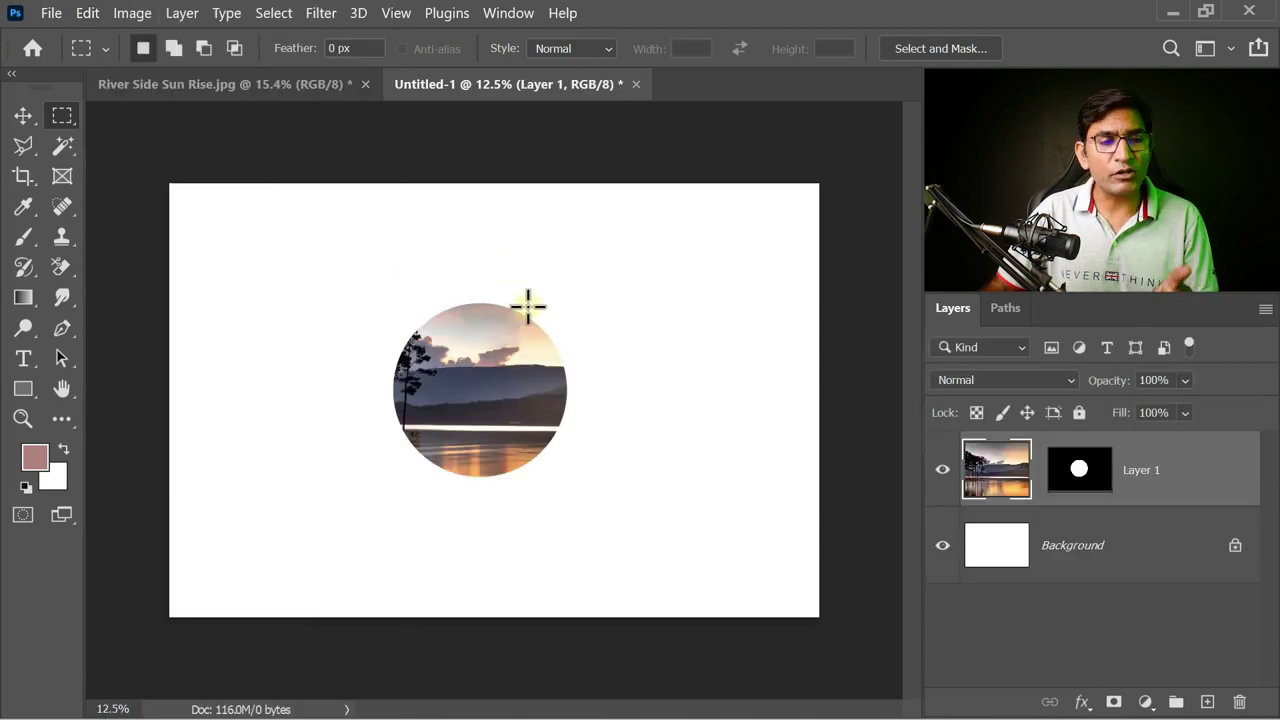
{"action": "left_click", "coordinate": [23, 118]}
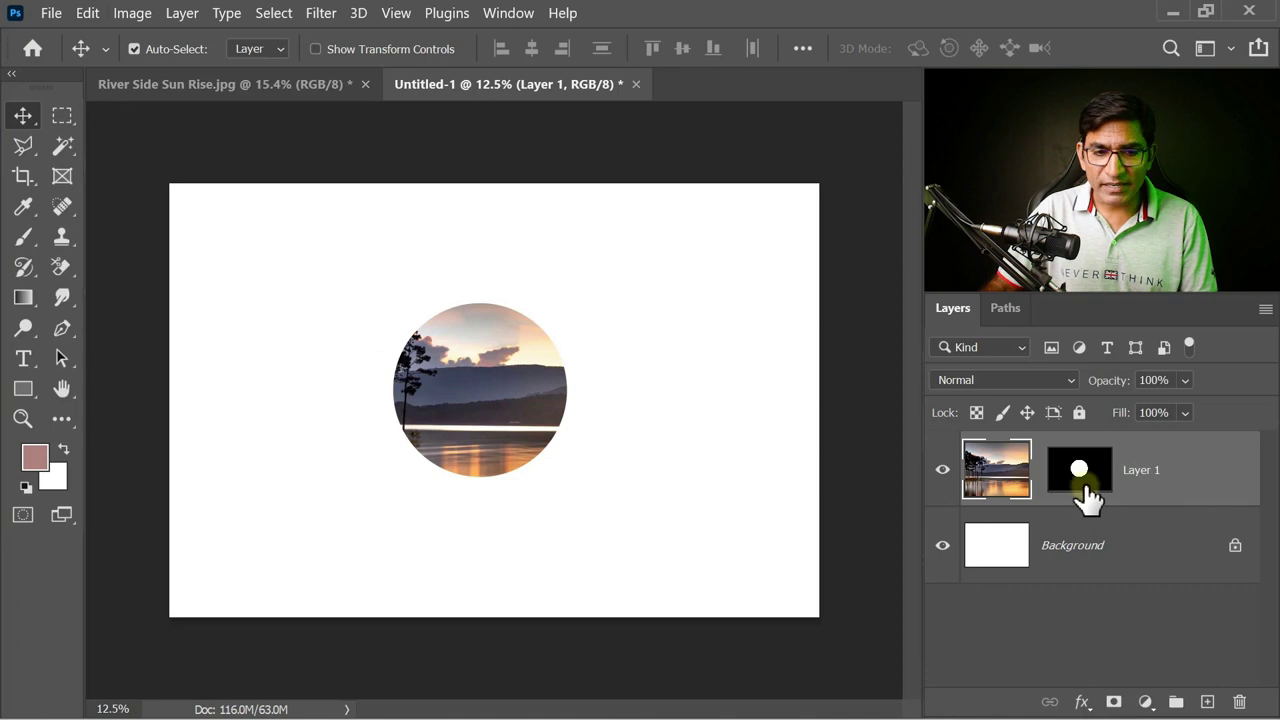
{"action": "mouse_move", "coordinate": [414, 378]}
{"action": "left_mouse_down"}
{"action": "mouse_move", "coordinate": [475, 434]}
{"action": "mouse_move", "coordinate": [443, 314]}
{"action": "mouse_move", "coordinate": [537, 415]}
{"action": "mouse_move", "coordinate": [496, 380]}
{"action": "left_mouse_up"}
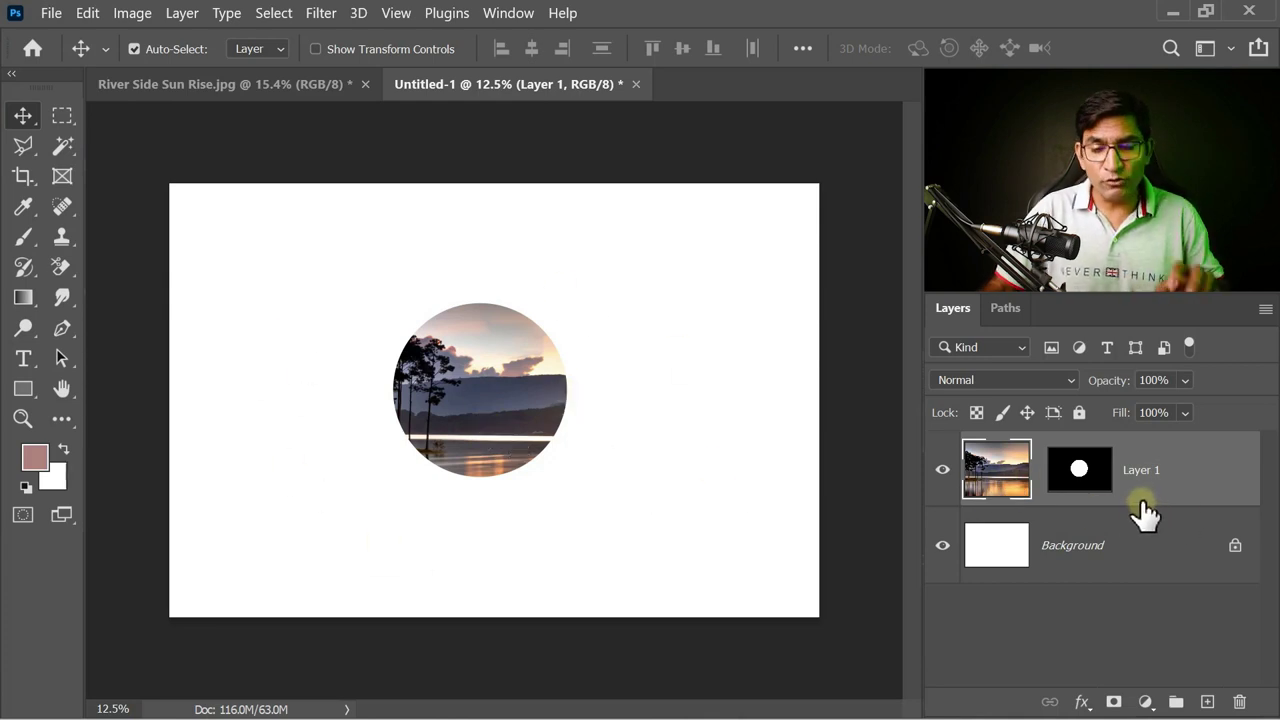
{"action": "key", "text": "ctrl+z"}
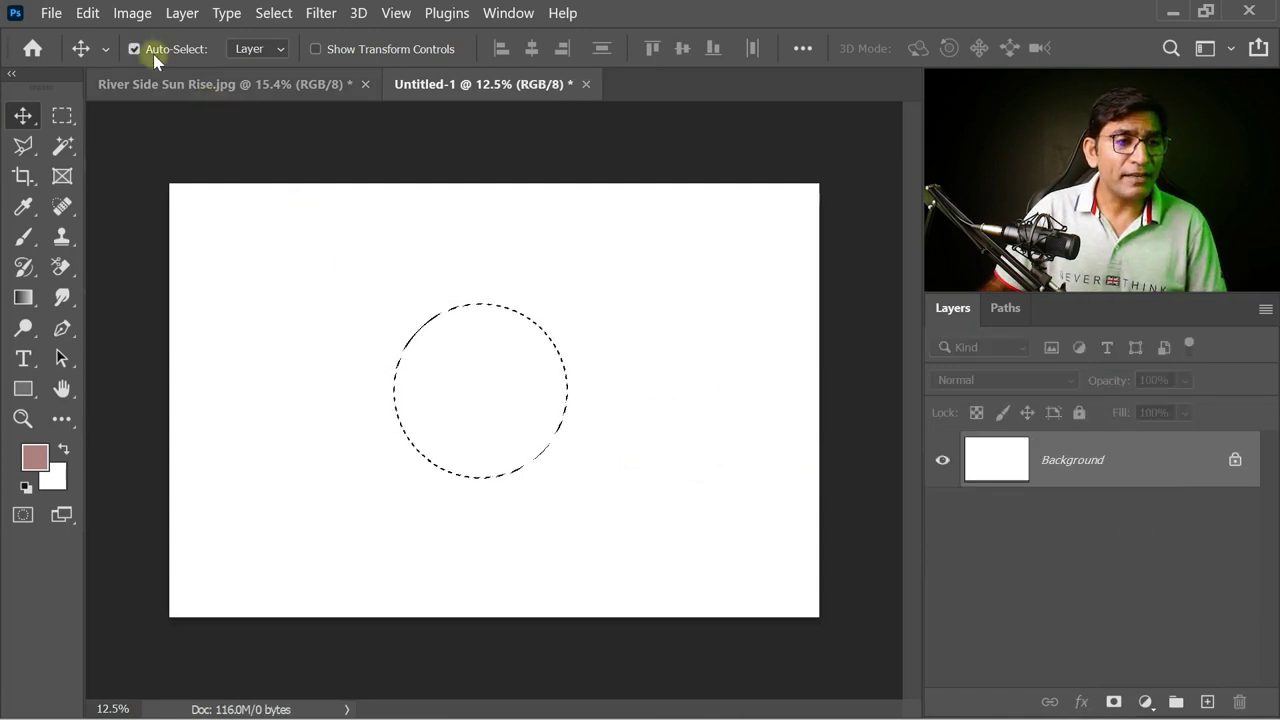
Step: Paste the photo outside the circle, nudge it, then remove the pasted layer
{"action": "left_click", "coordinate": [91, 14]}
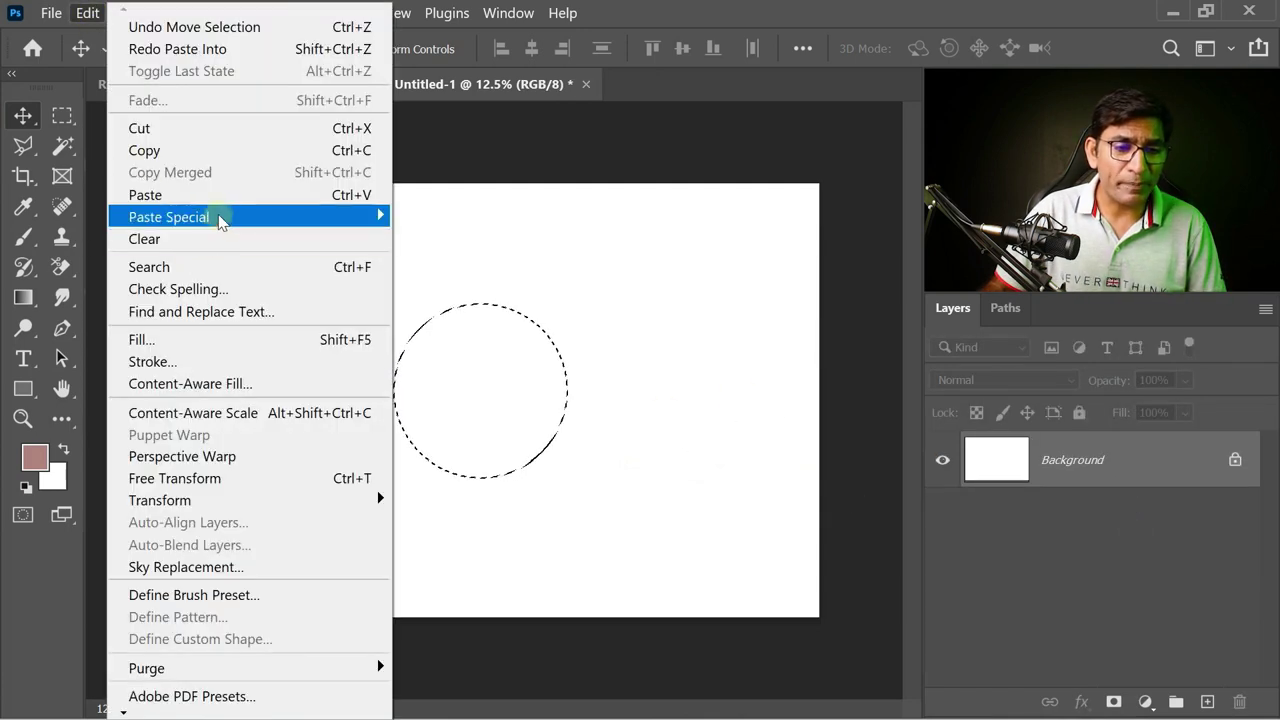
{"action": "mouse_move", "coordinate": [169, 217]}
{"action": "left_click", "coordinate": [493, 283]}
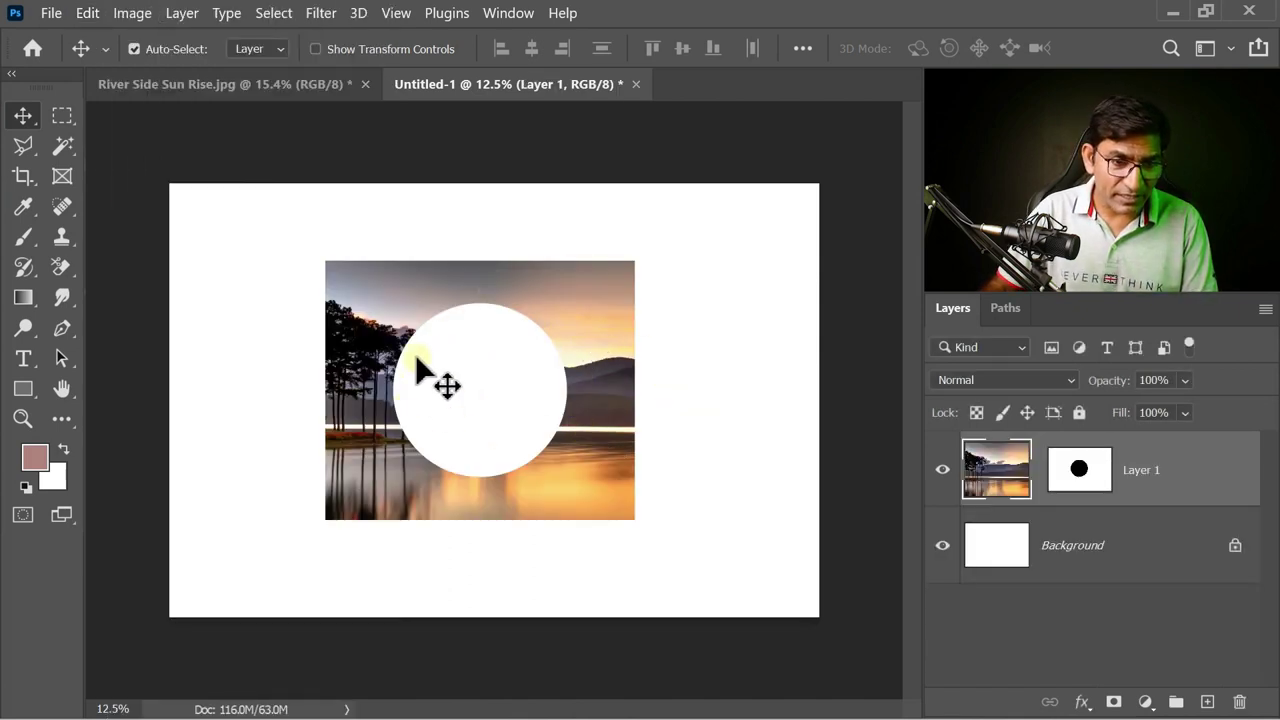
{"action": "mouse_move", "coordinate": [585, 325]}
{"action": "left_mouse_down"}
{"action": "mouse_move", "coordinate": [780, 331]}
{"action": "mouse_move", "coordinate": [557, 223]}
{"action": "mouse_move", "coordinate": [431, 414]}
{"action": "mouse_move", "coordinate": [755, 290]}
{"action": "mouse_move", "coordinate": [600, 366]}
{"action": "mouse_move", "coordinate": [563, 343]}
{"action": "mouse_move", "coordinate": [592, 309]}
{"action": "left_mouse_up"}
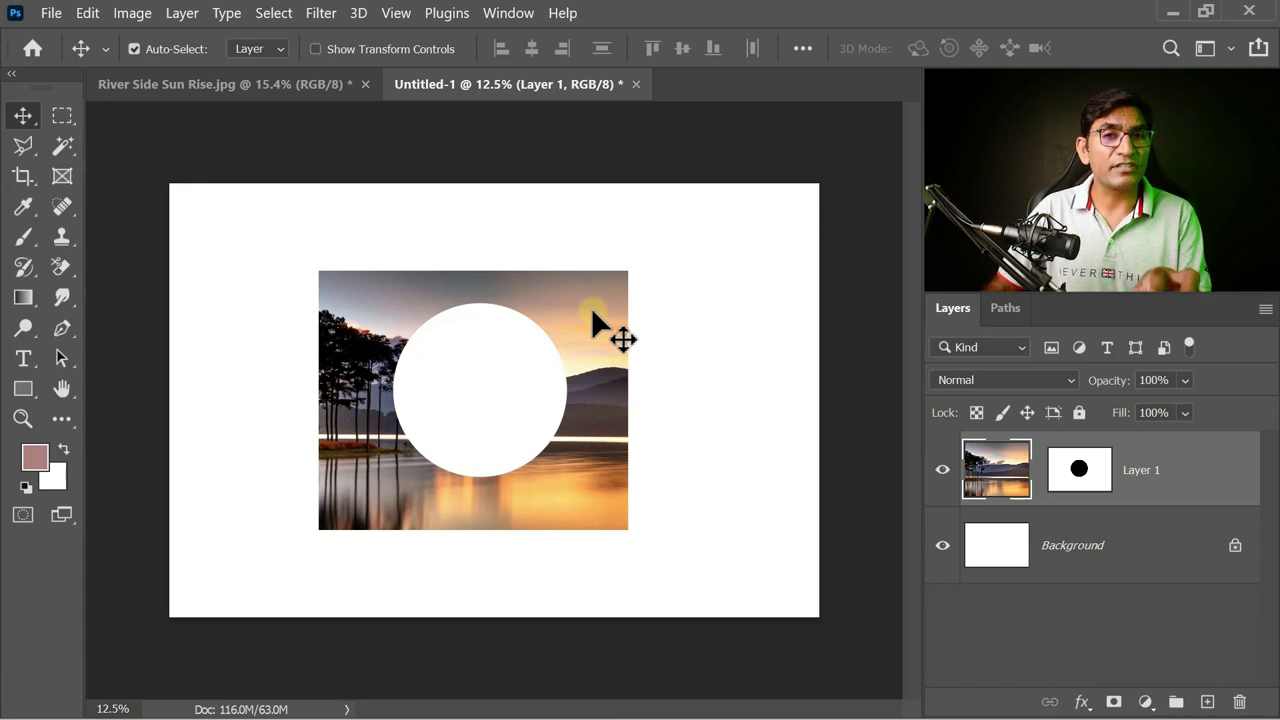
{"action": "left_click", "coordinate": [85, 14]}
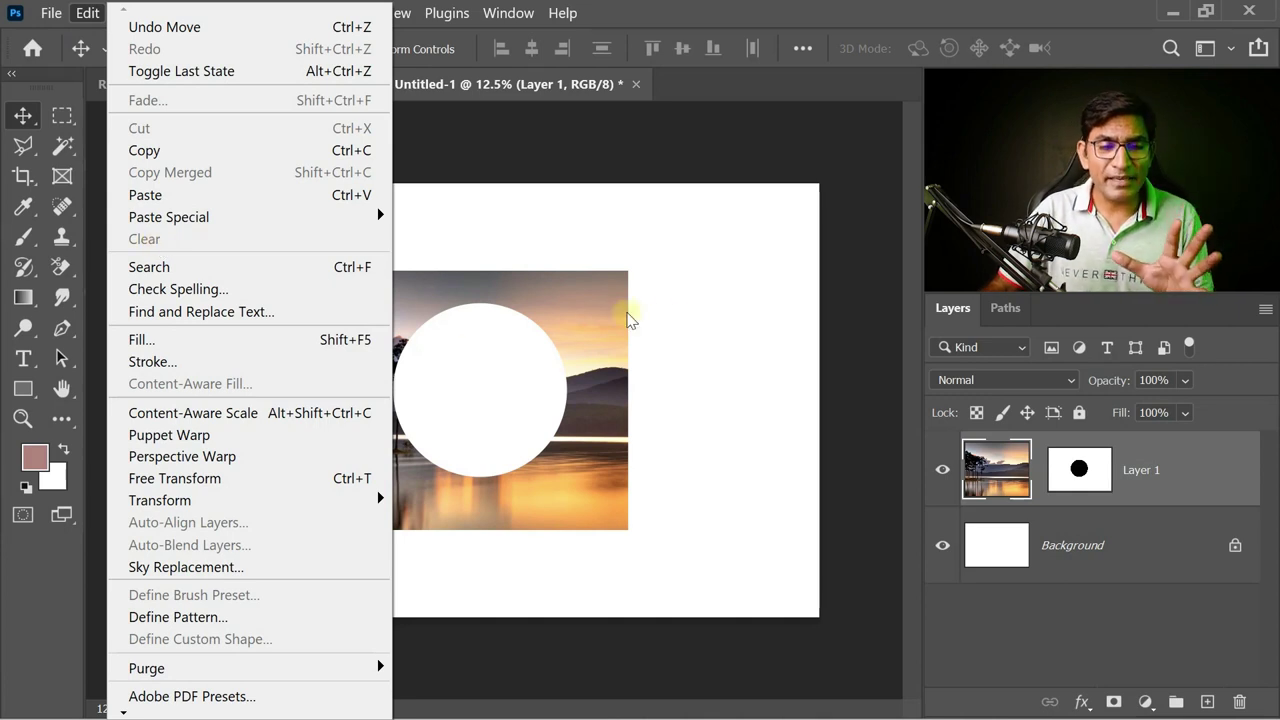
{"action": "left_click", "coordinate": [630, 318]}
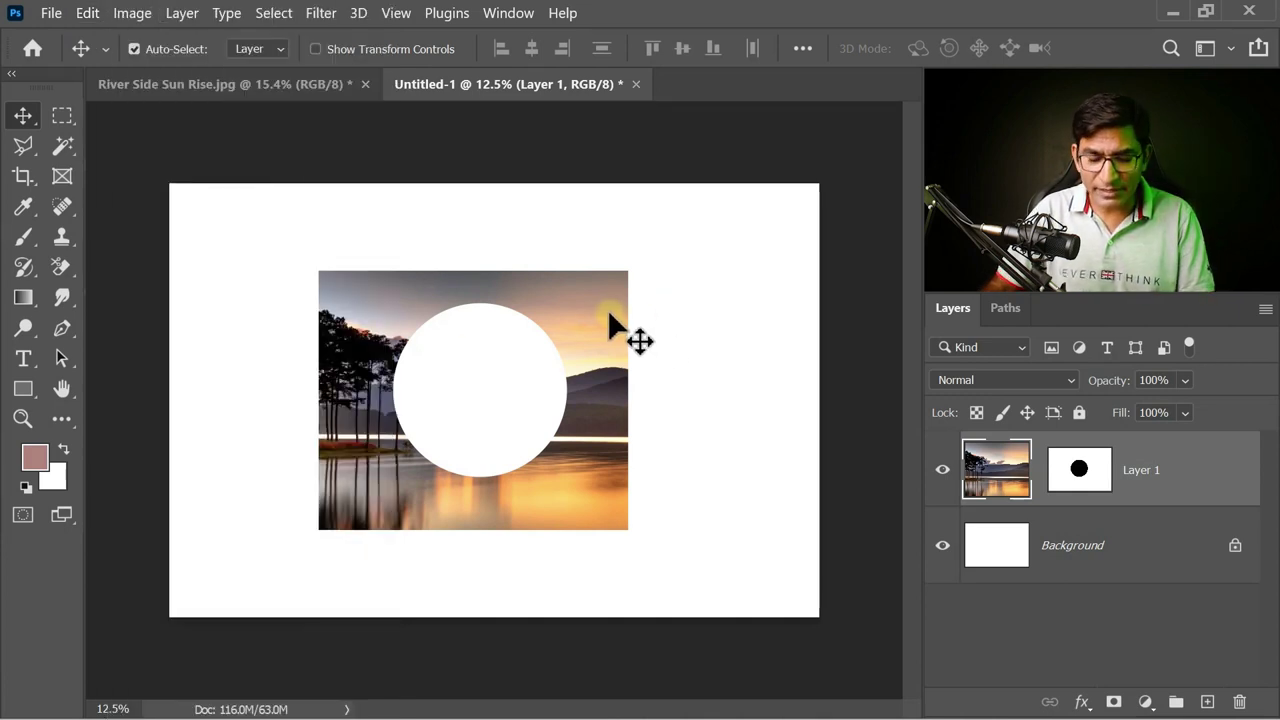
{"action": "key", "text": "Delete"}
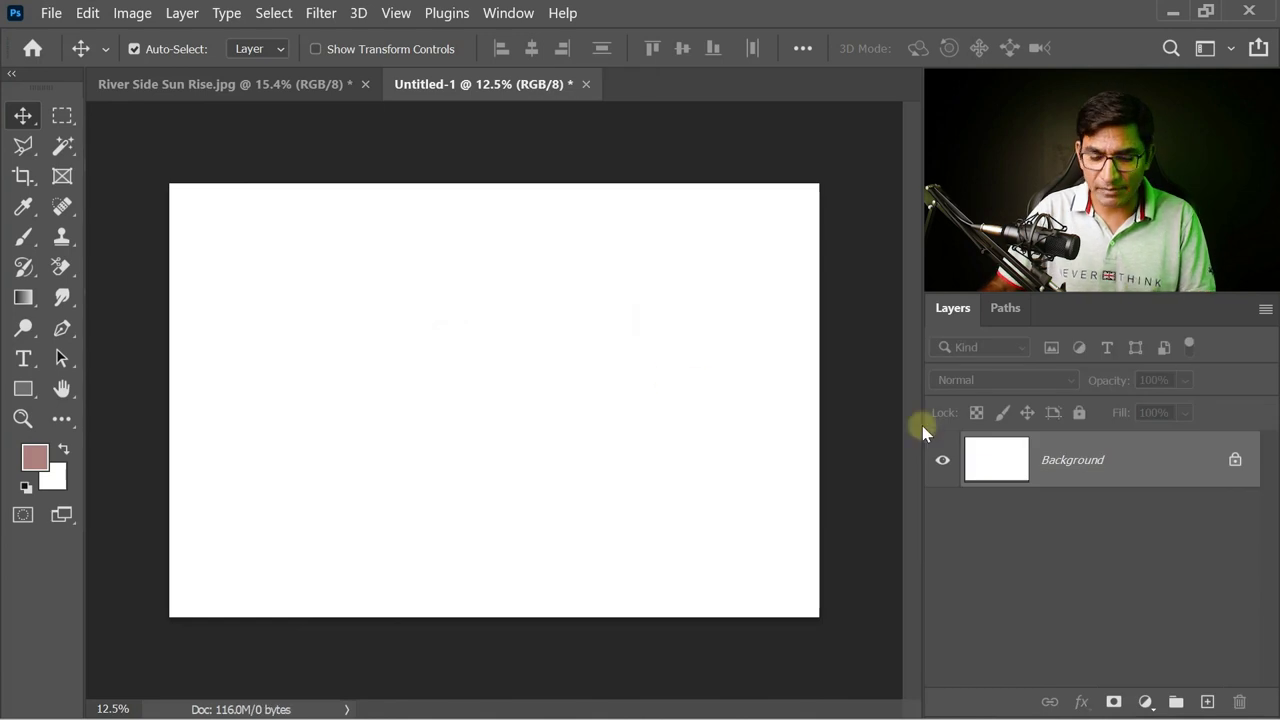
Step: Discard Untitled-1 unsaved and convert the sunrise photo's Background into Layer 0
{"action": "left_click", "coordinate": [586, 84]}
{"action": "left_click", "coordinate": [729, 321]}
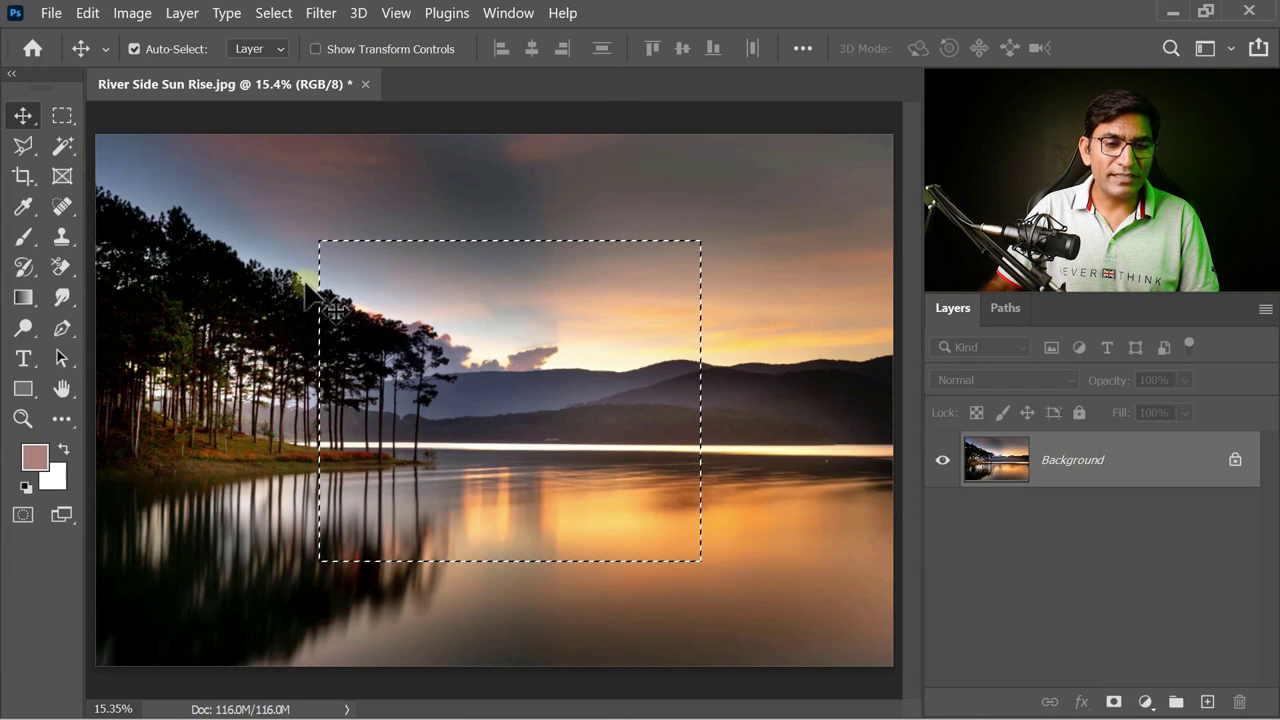
{"action": "double_click", "coordinate": [1165, 462]}
{"action": "left_click", "coordinate": [903, 213]}
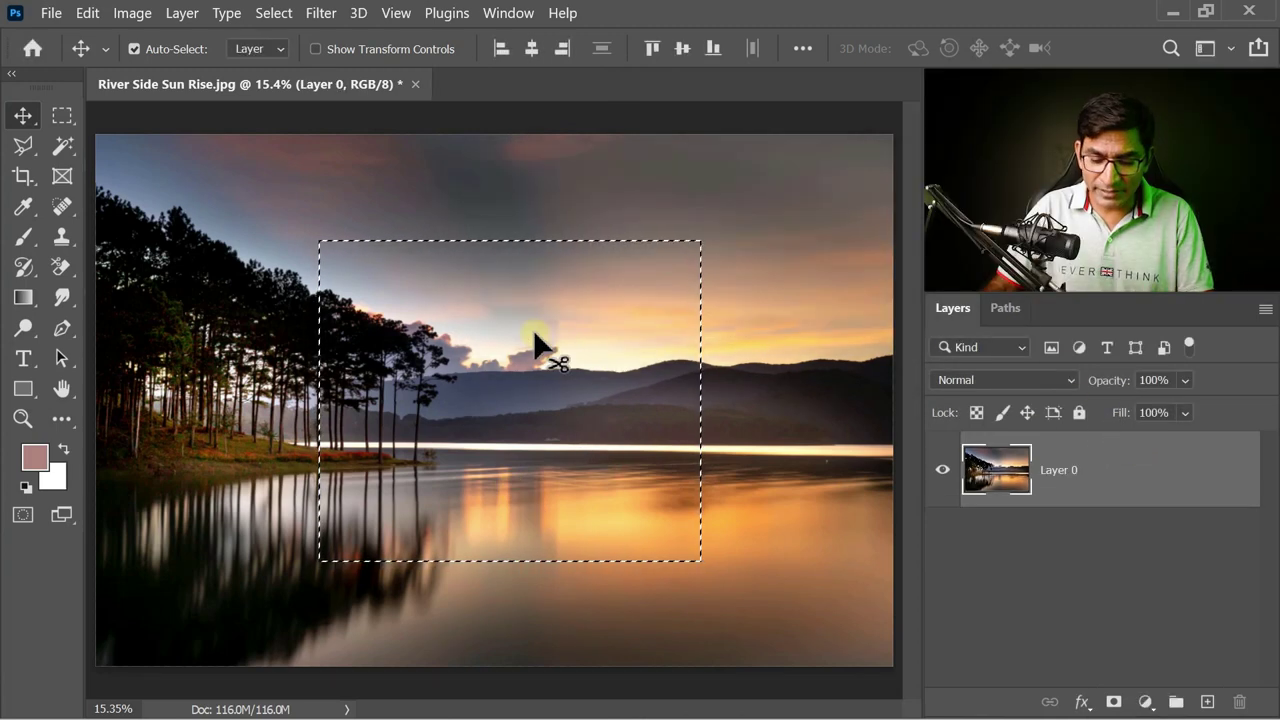
Step: Test deleting and clearing the selected pixels with Delete and Edit > Clear, undoing each
{"action": "key", "text": "Delete"}
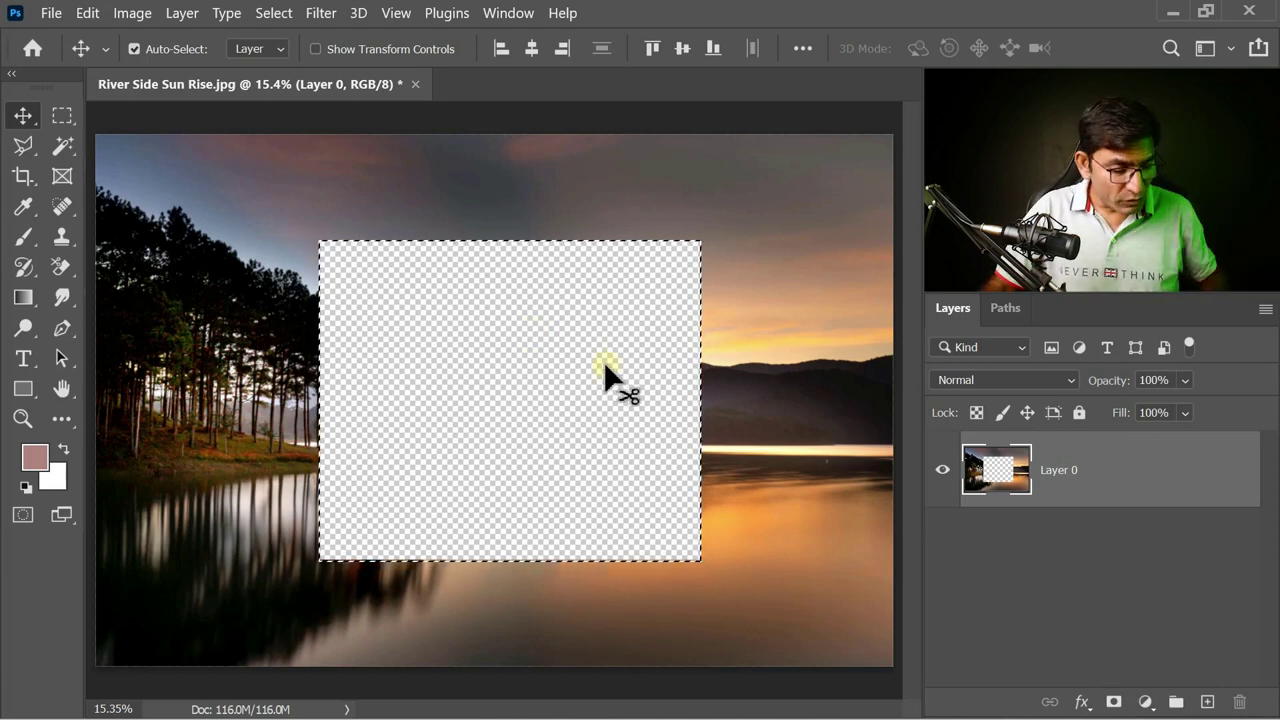
{"action": "key", "text": "ctrl+z"}
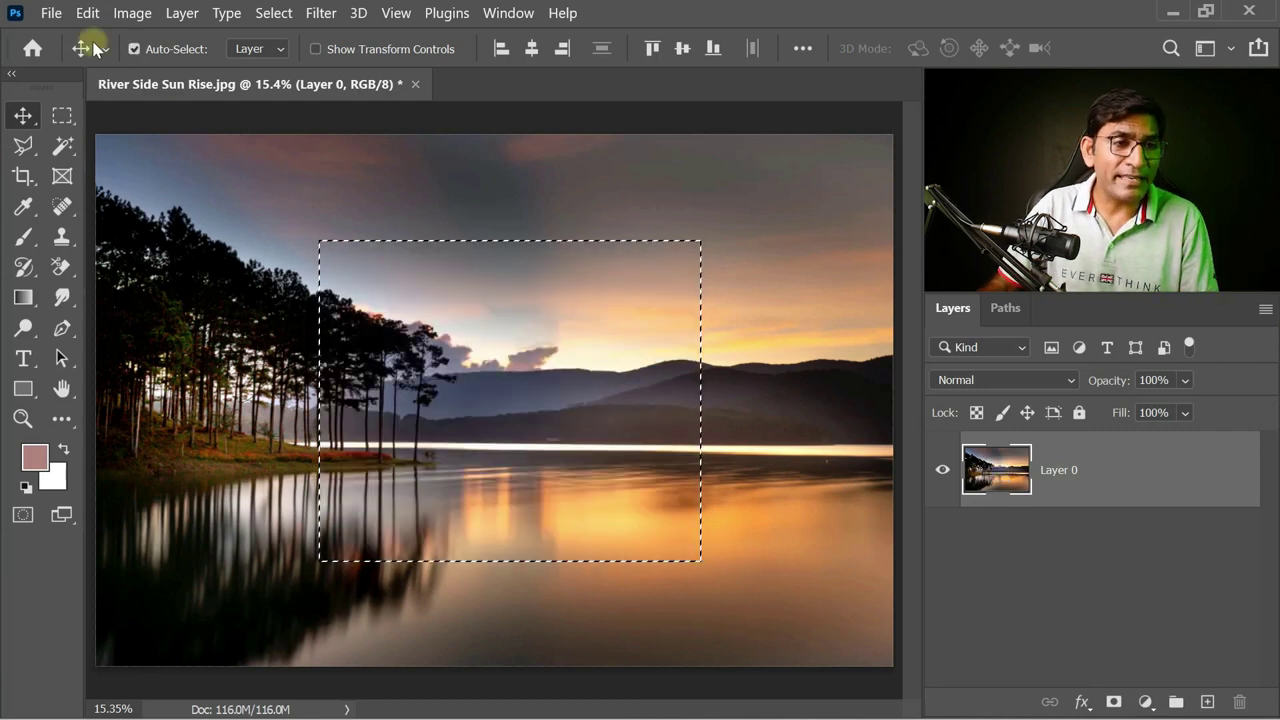
{"action": "left_click", "coordinate": [88, 13]}
{"action": "left_click", "coordinate": [144, 239]}
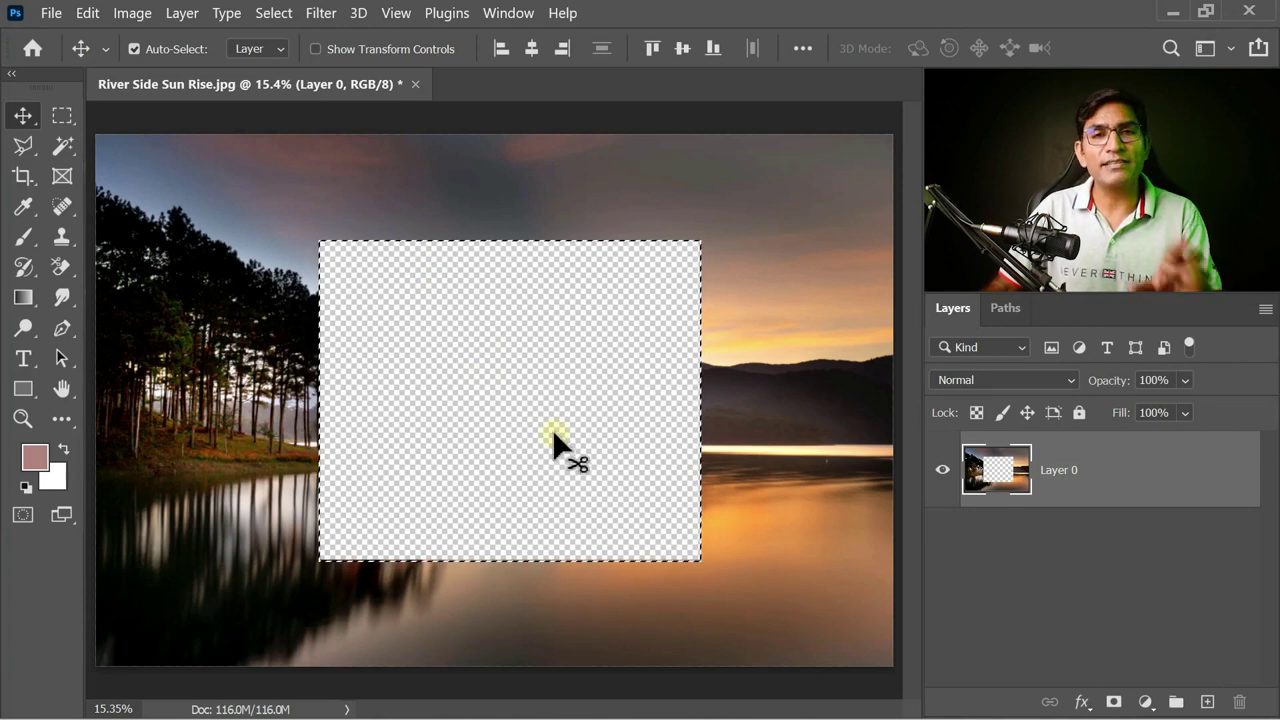
{"action": "key", "text": "ctrl+z"}
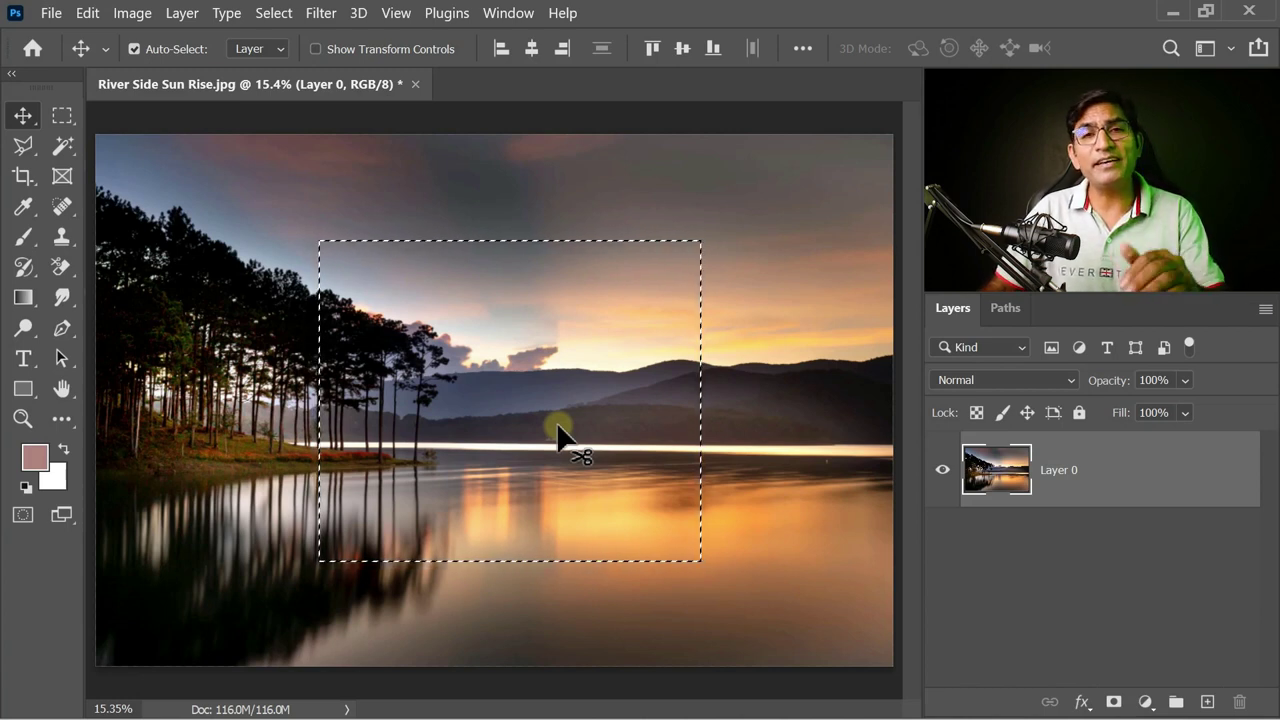
{"action": "left_click", "coordinate": [87, 15]}
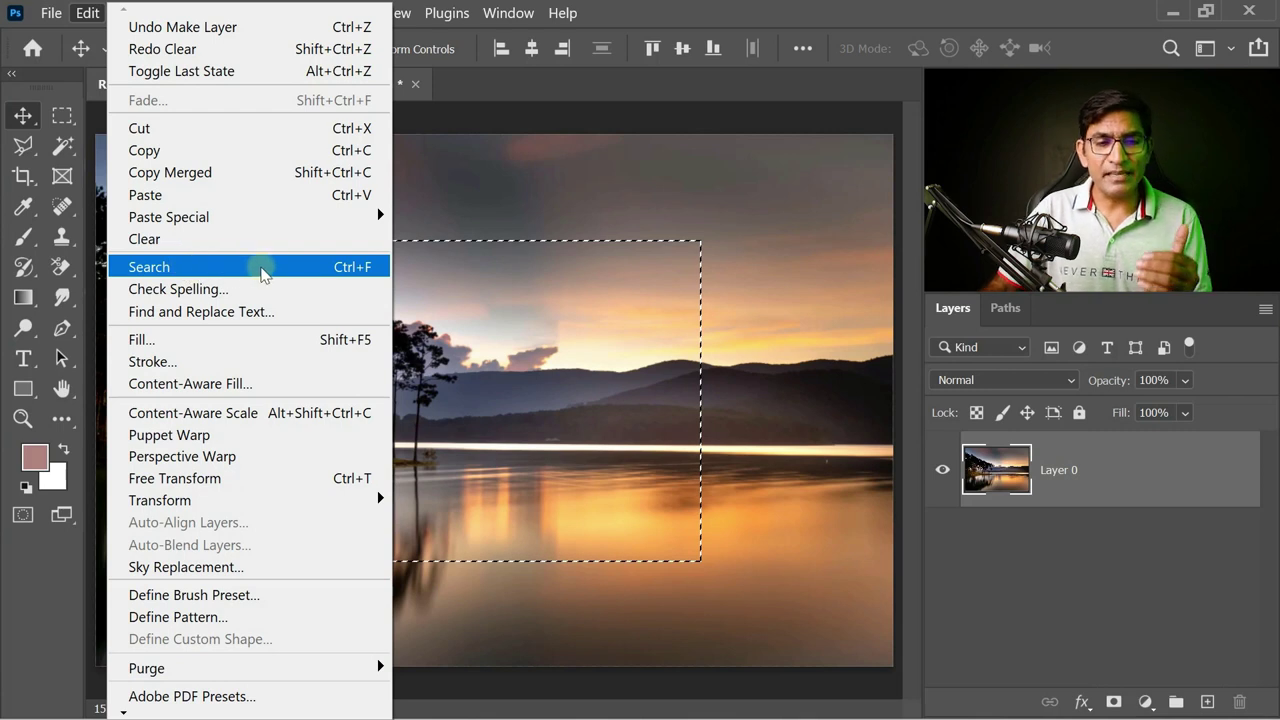
{"action": "left_click", "coordinate": [567, 196]}
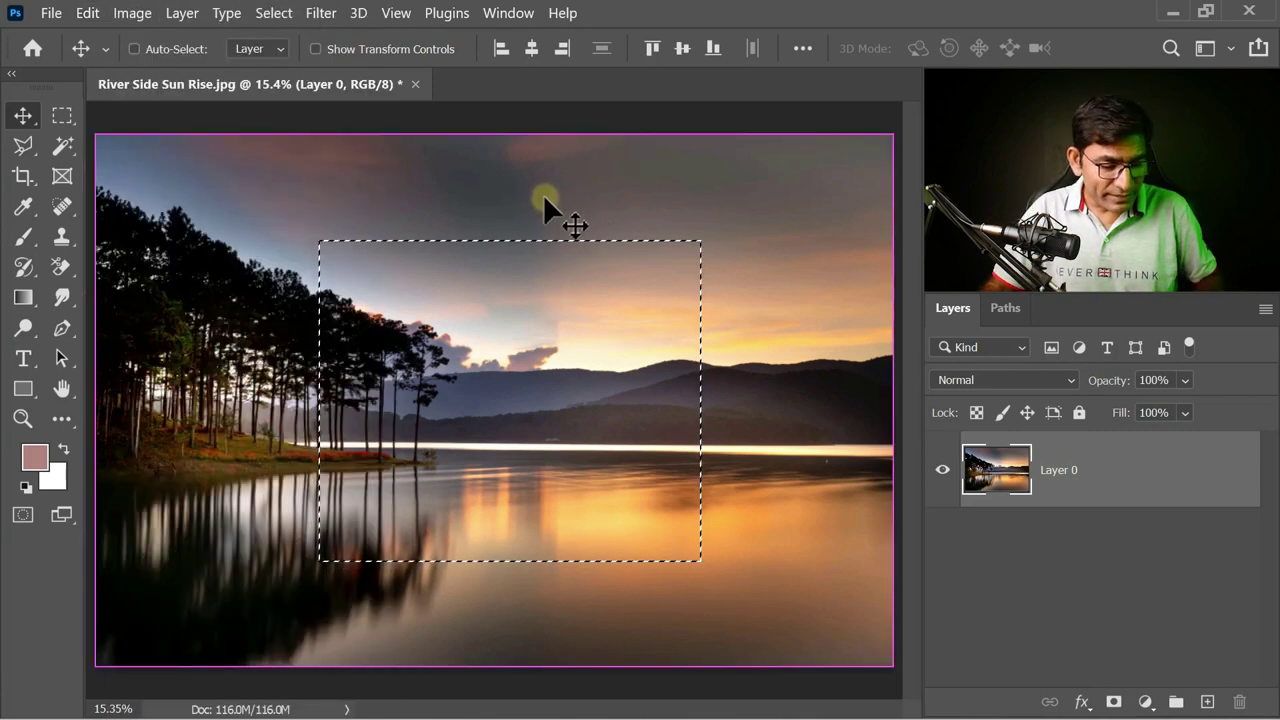
{"action": "key", "text": "ctrl"}
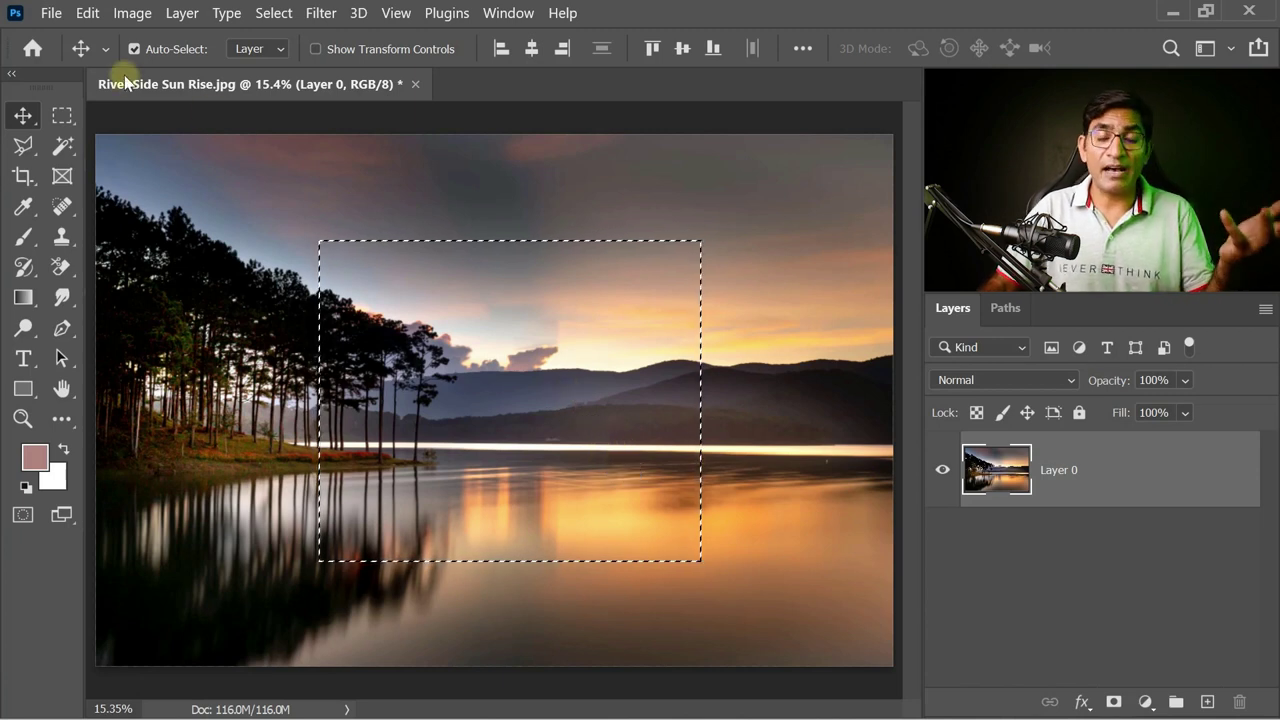
{"action": "left_click", "coordinate": [88, 13]}
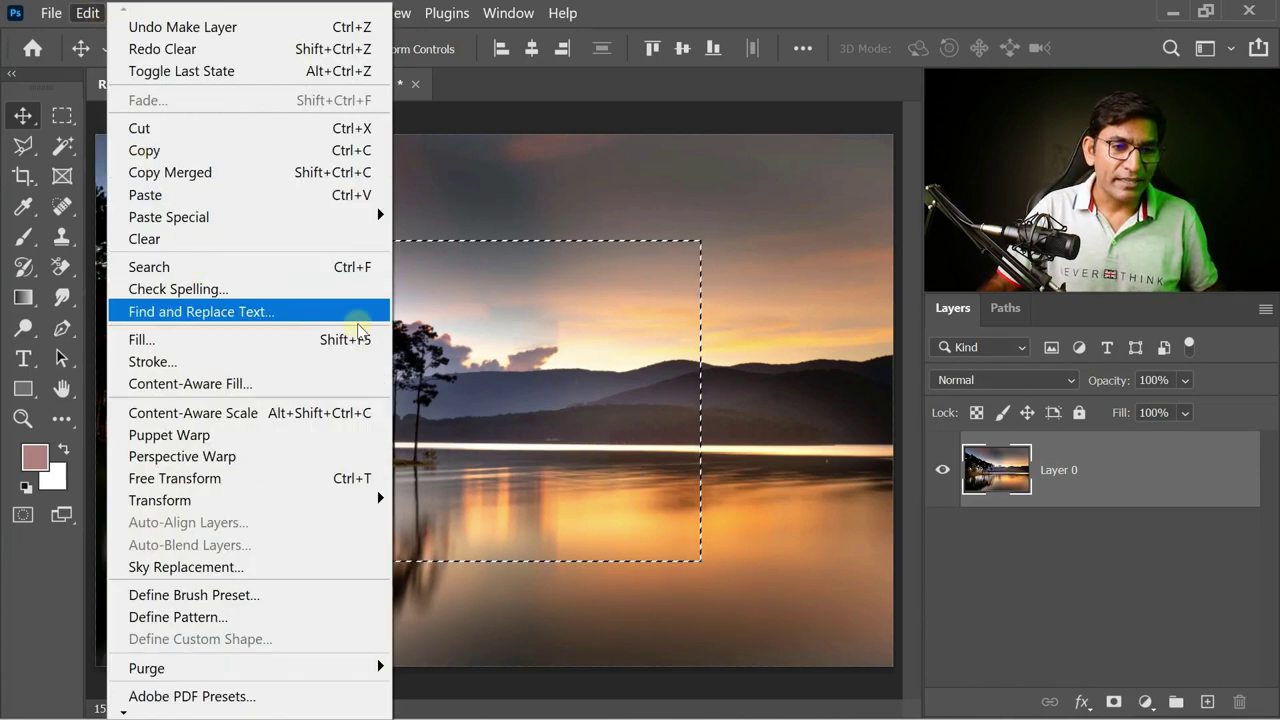
{"action": "left_click", "coordinate": [304, 274]}
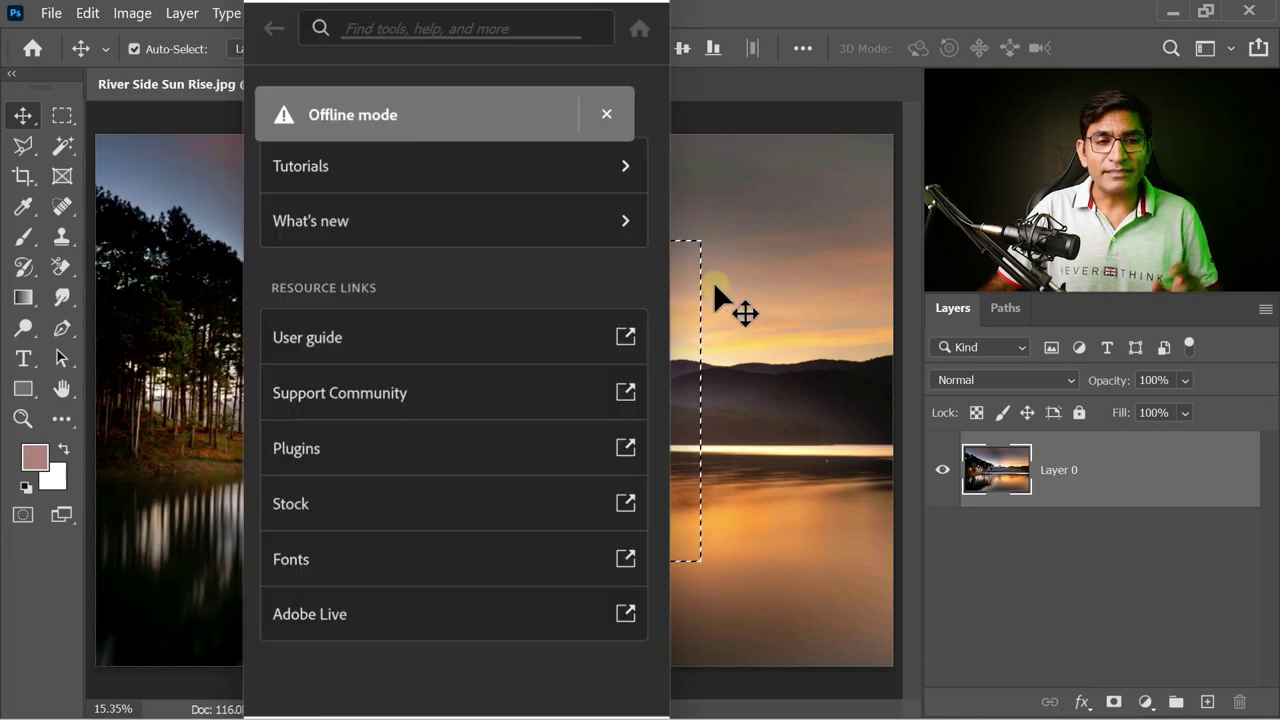
{"action": "type", "text": "clear"}
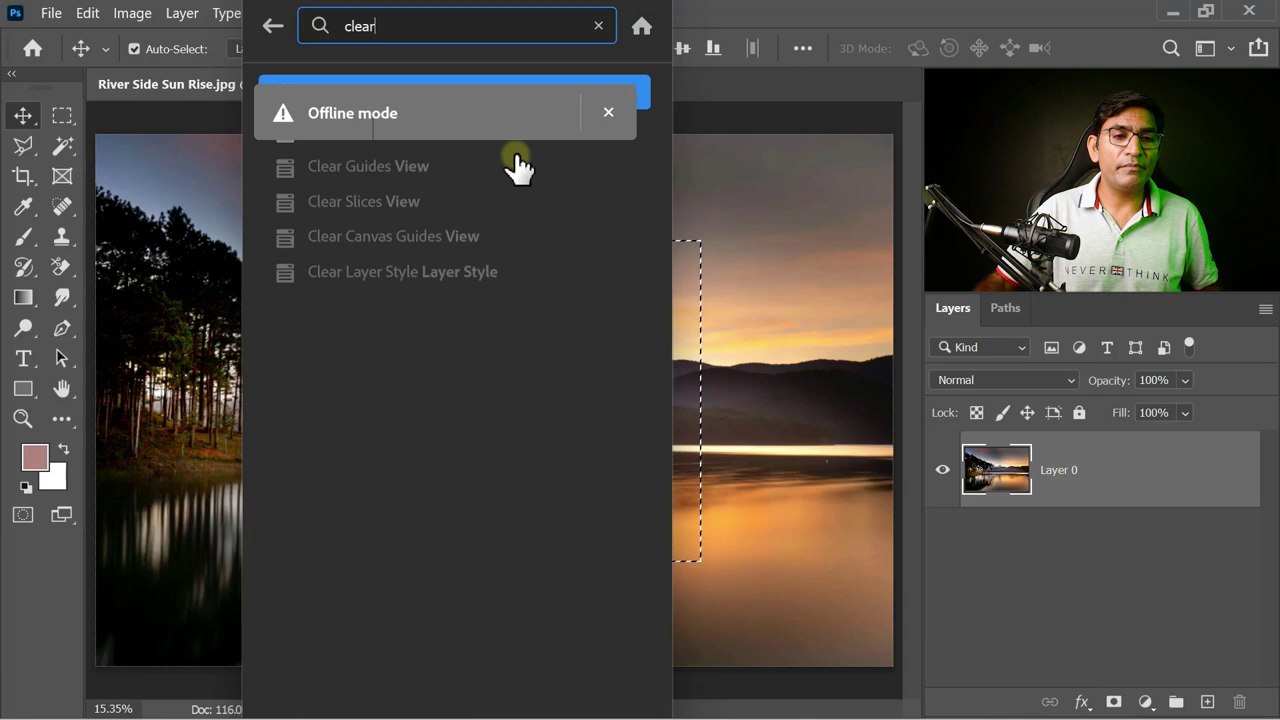
{"action": "left_click", "coordinate": [608, 112]}
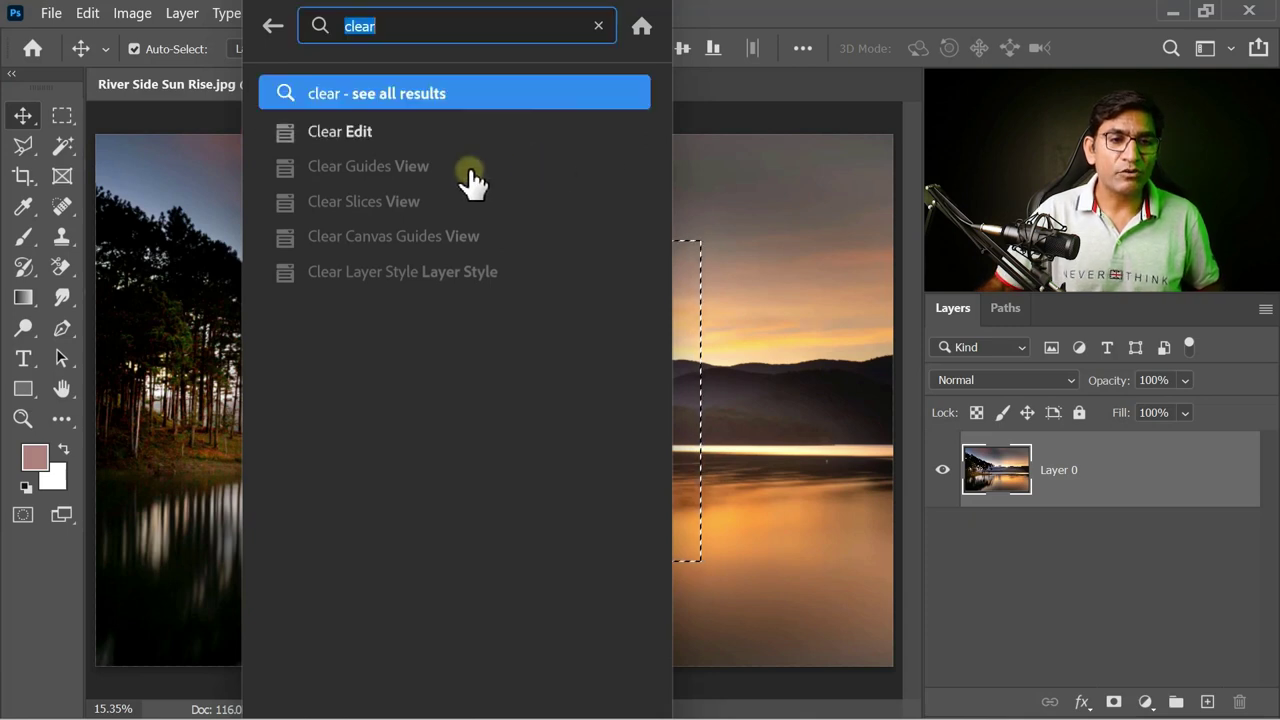
{"action": "left_click", "coordinate": [340, 131]}
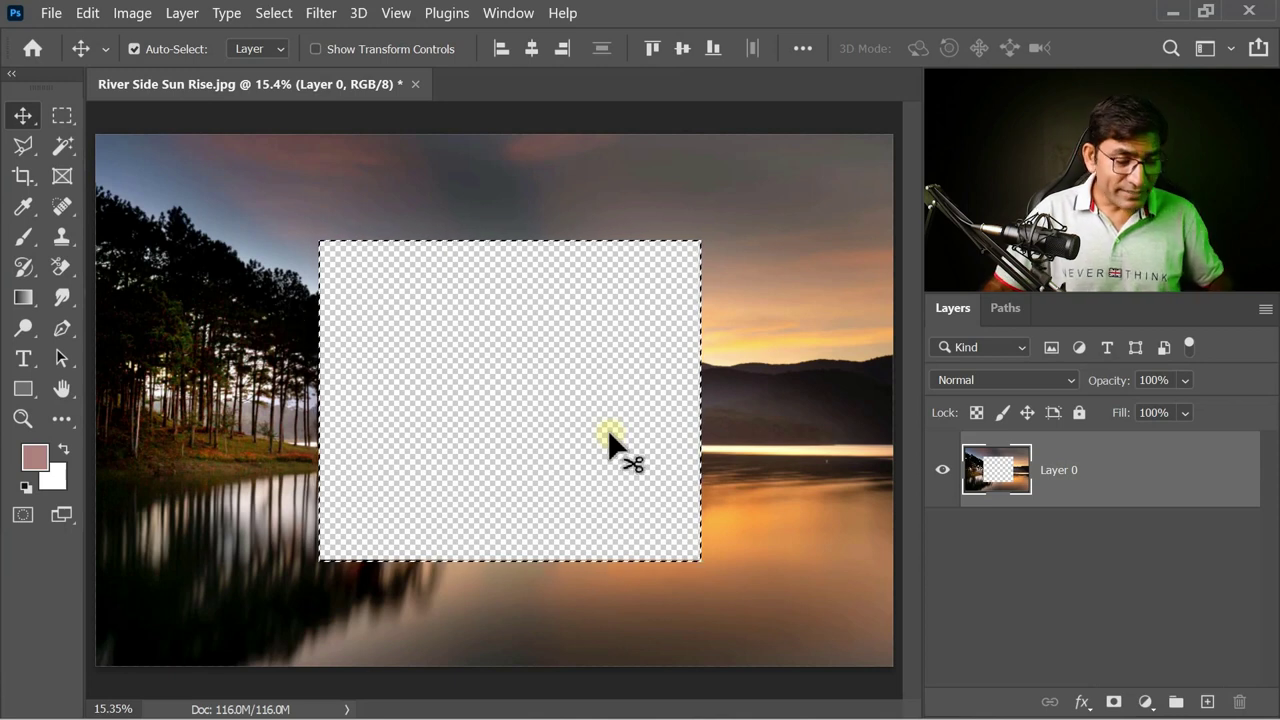
{"action": "key", "text": "ctrl+z"}
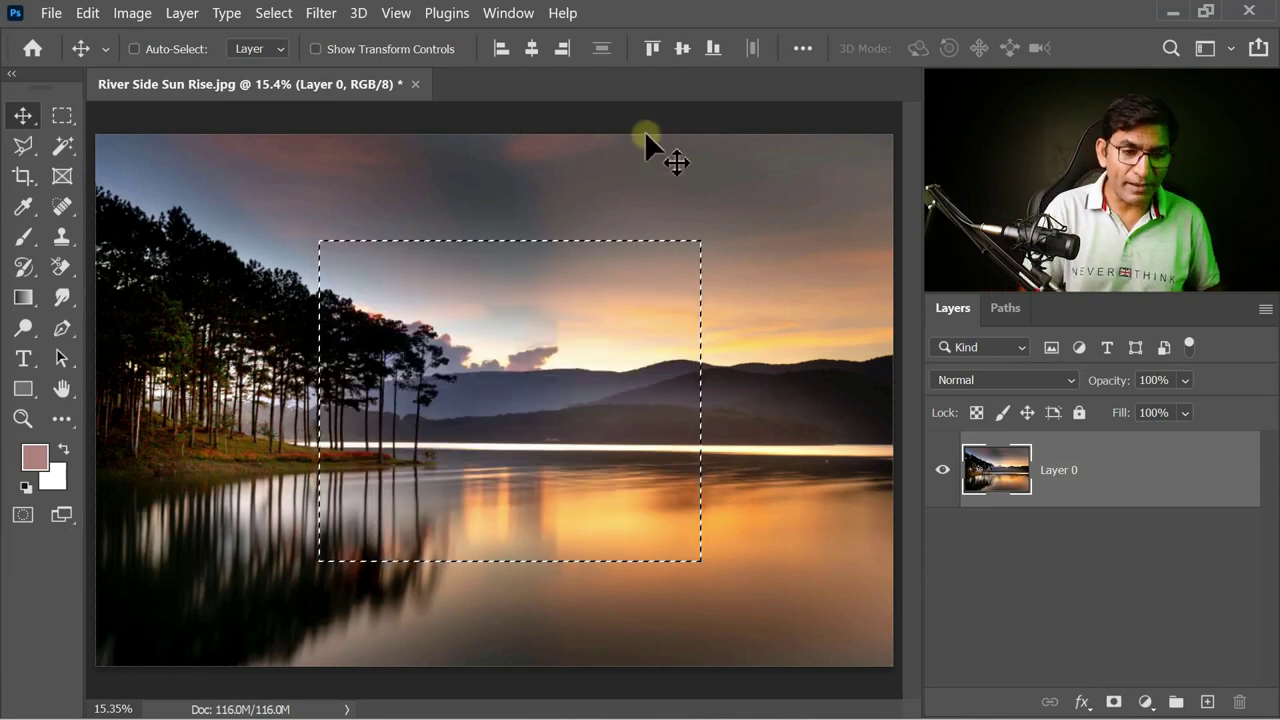
{"action": "key", "text": "ctrl+f"}
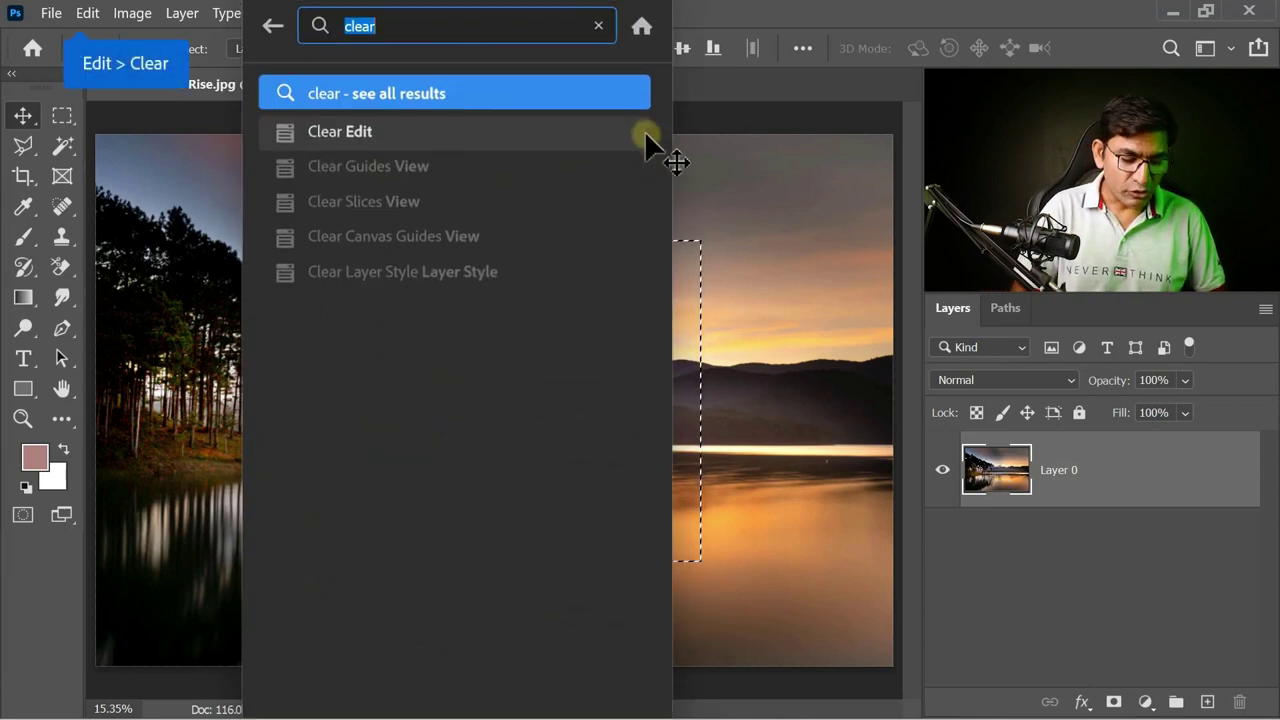
{"action": "type", "text": "pen"}
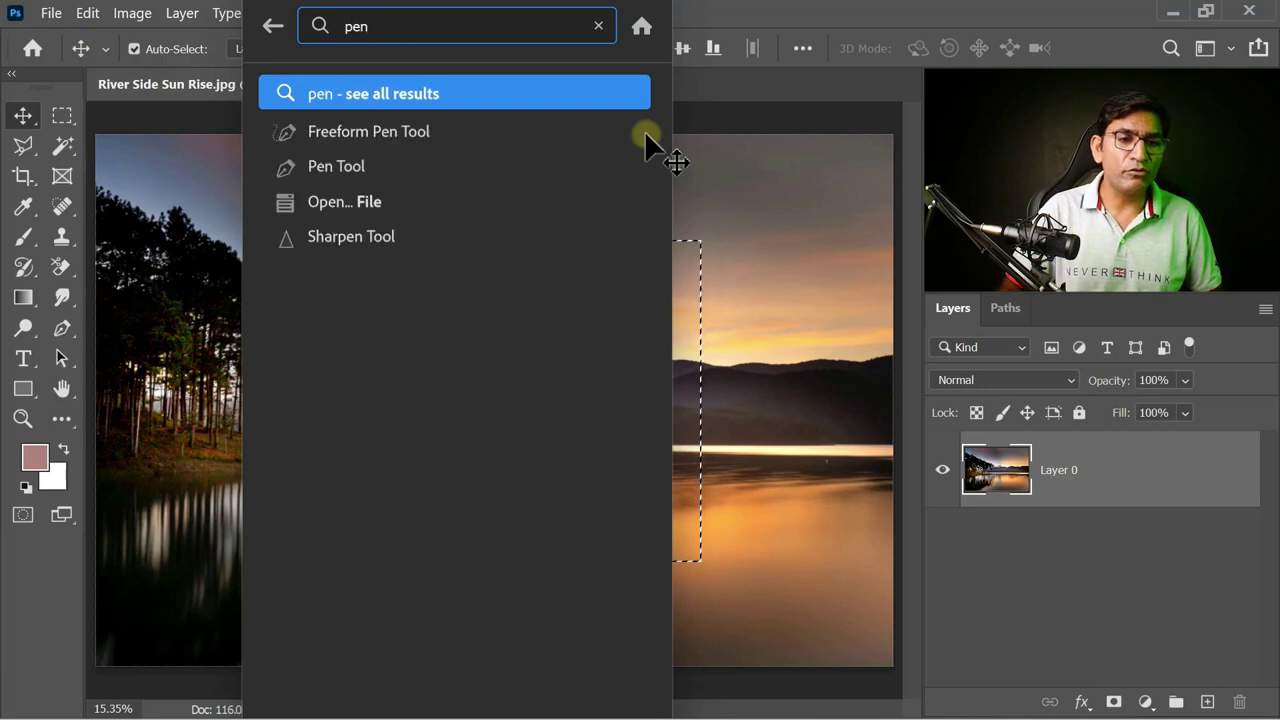
{"action": "left_click", "coordinate": [412, 170]}
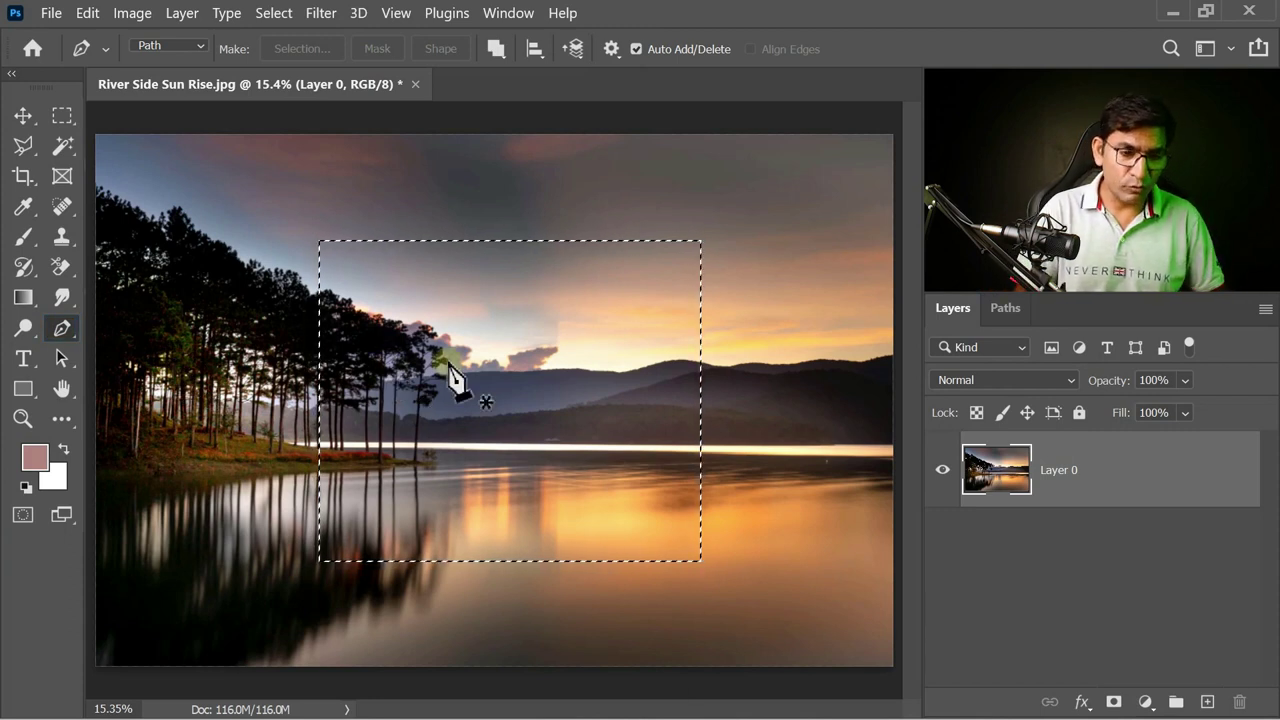
{"action": "key", "text": "ctrl+f"}
{"action": "type", "text": "move"}
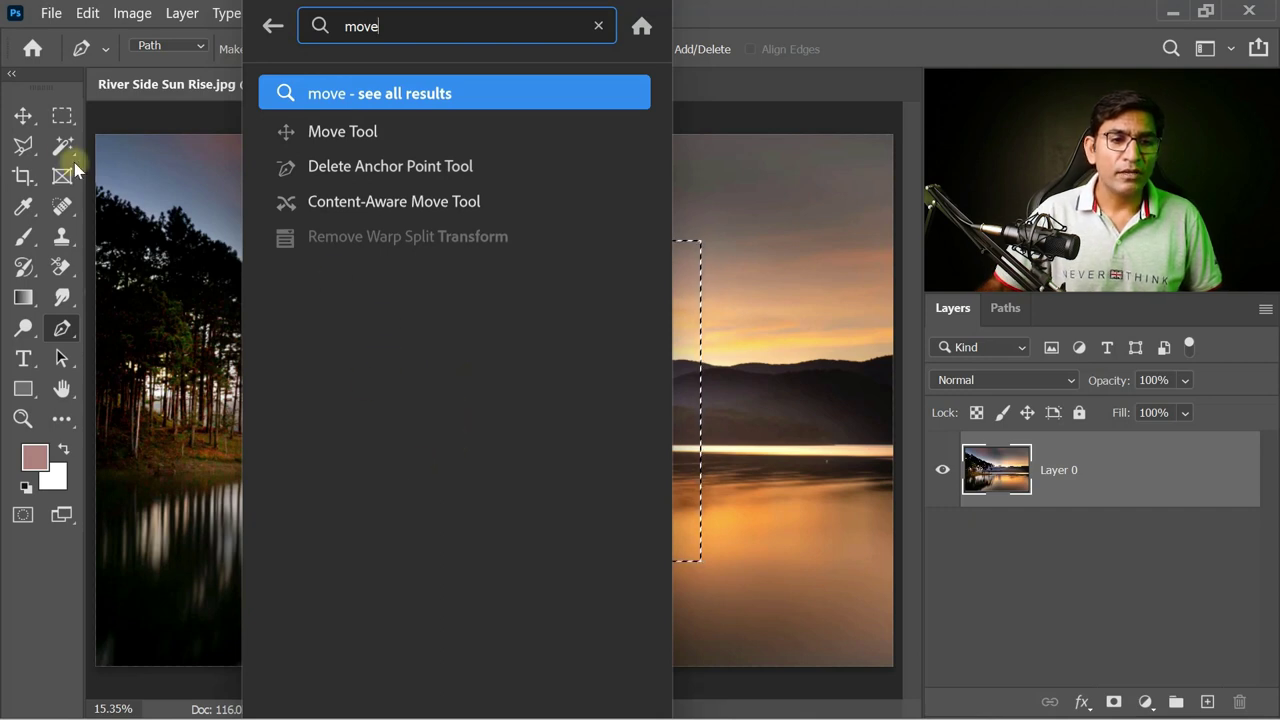
{"action": "left_click", "coordinate": [380, 133]}
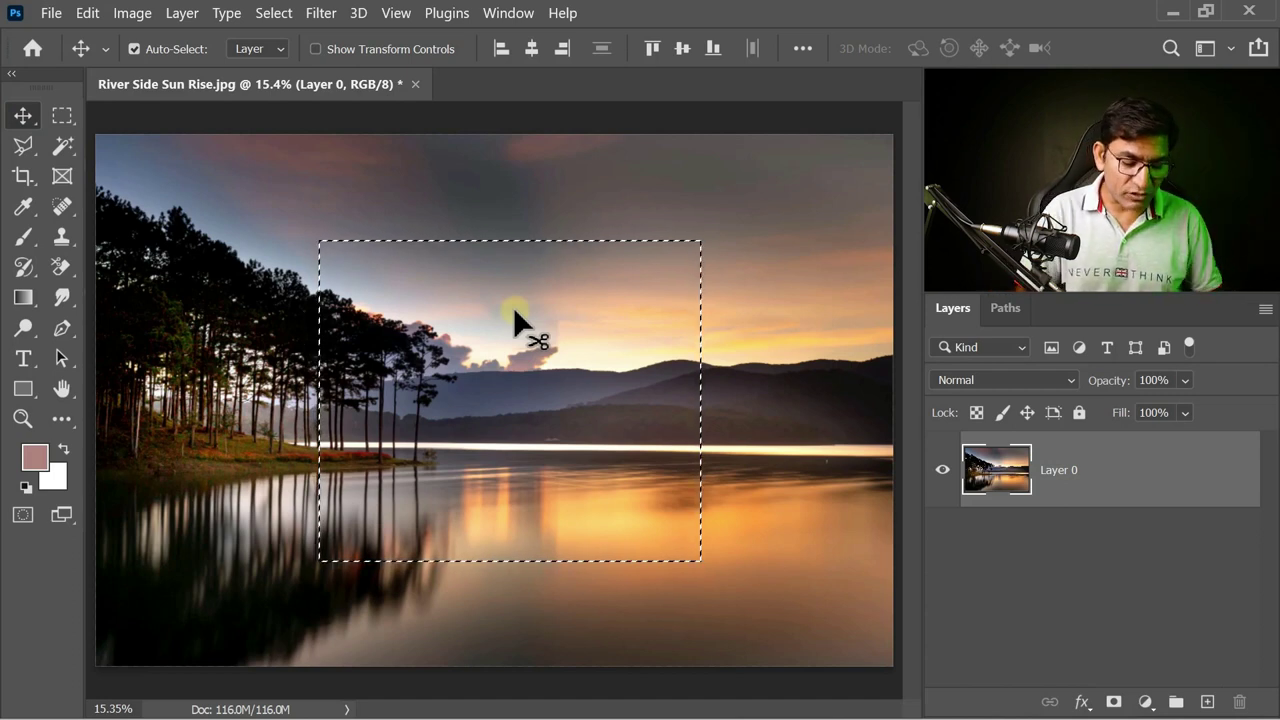
{"action": "key", "text": "ctrl"}
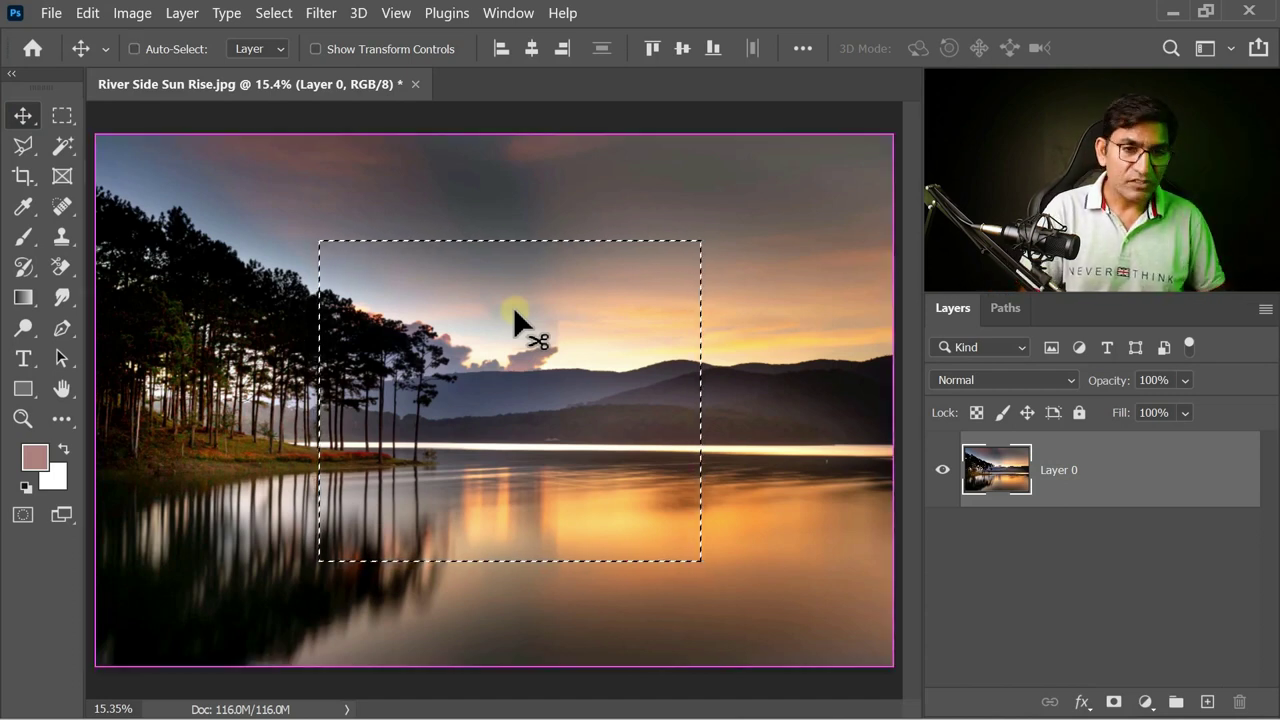
{"action": "key", "text": "ctrl+f"}
{"action": "type", "text": "g"}
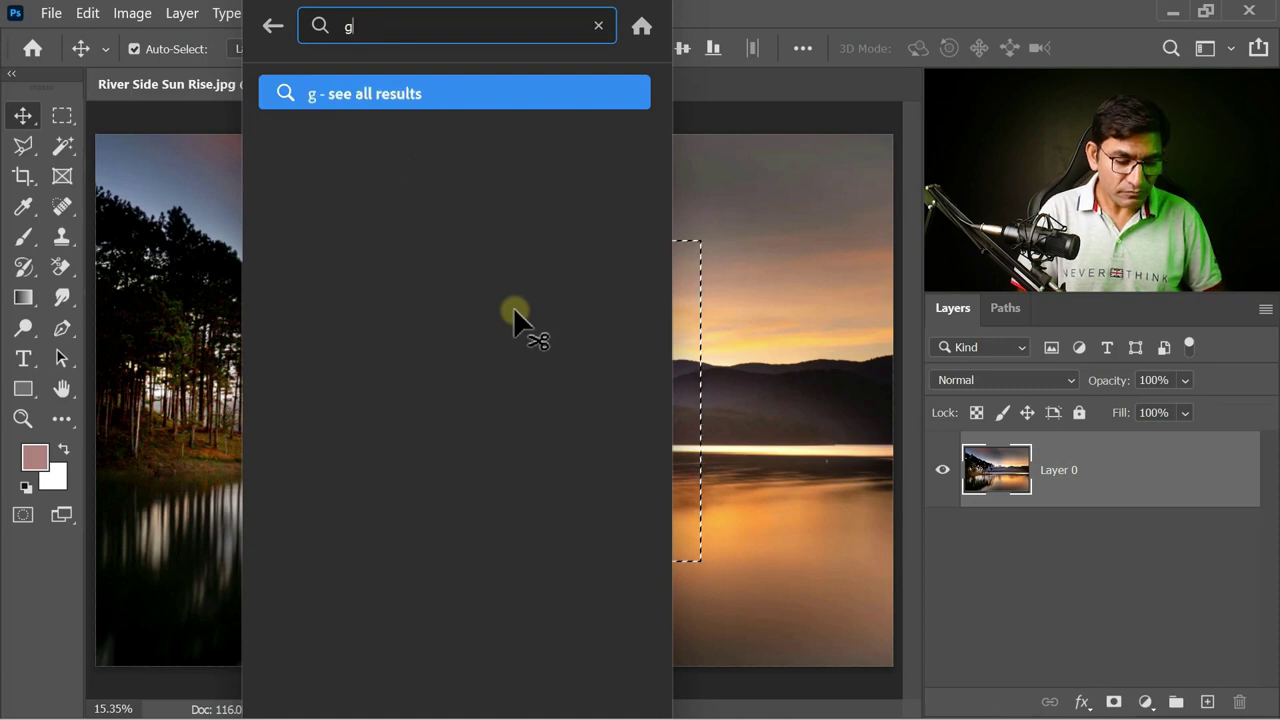
{"action": "type", "text": "aus"}
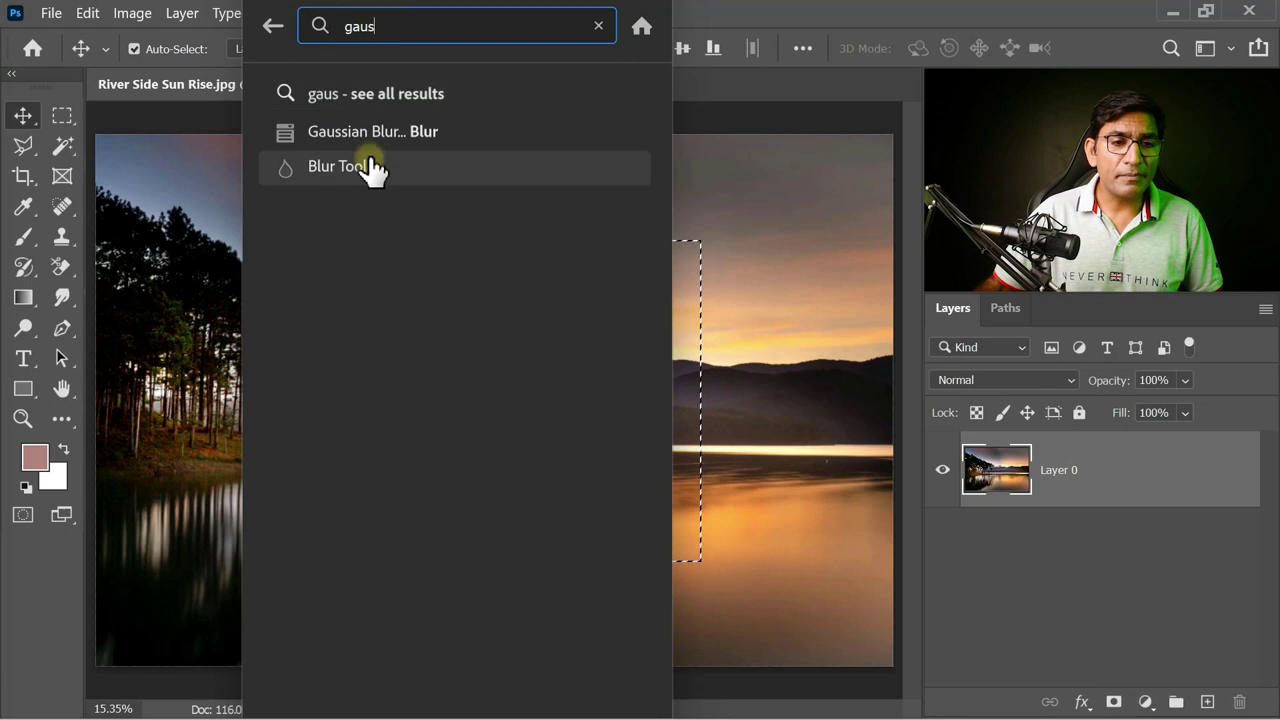
{"action": "key", "text": "Down"}
{"action": "key", "text": "Return"}
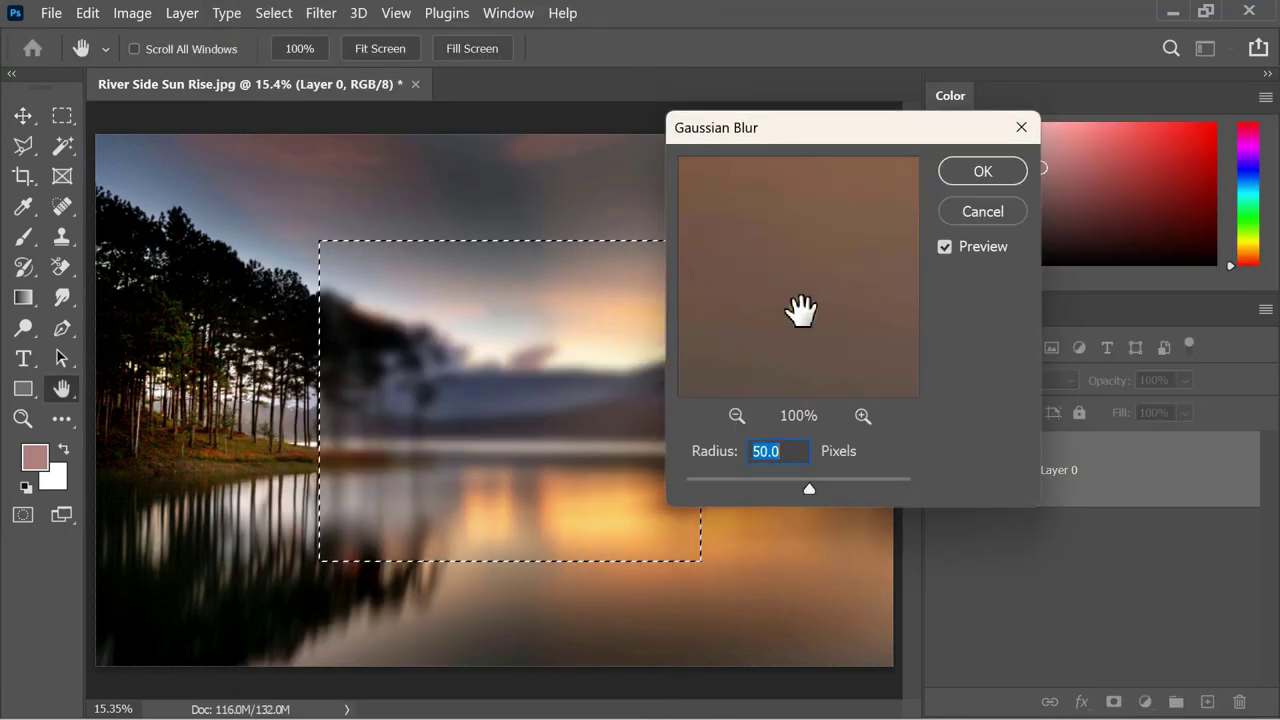
{"action": "left_click", "coordinate": [985, 212]}
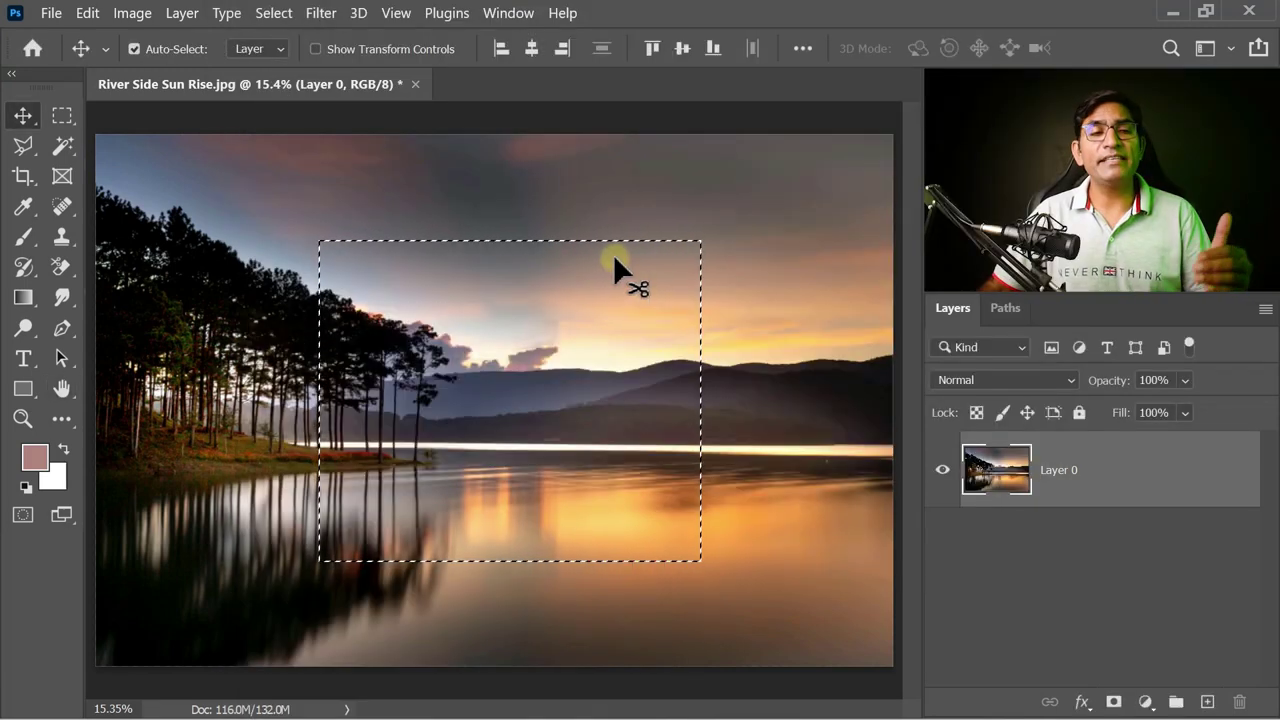
{"action": "left_click", "coordinate": [88, 12]}
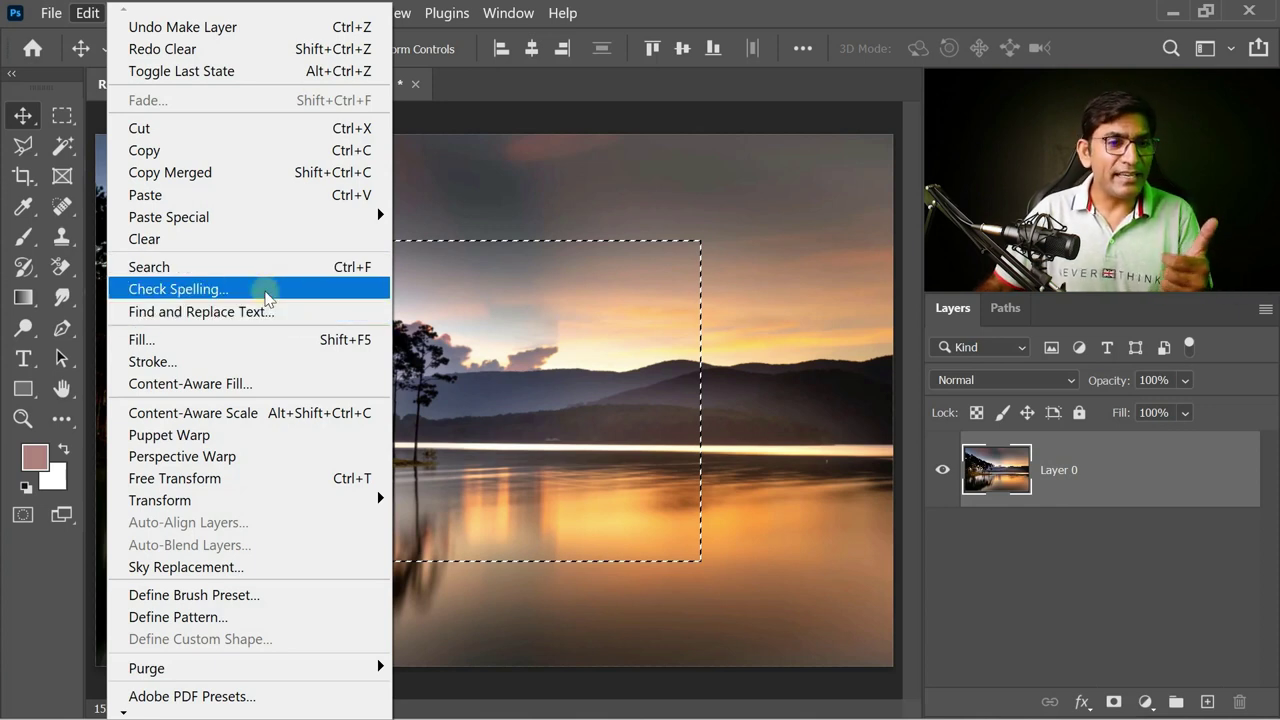
Step: Deselect, close the sunrise photo without saving, and start a 3714 x 3112 px new document
{"action": "left_click", "coordinate": [489, 284]}
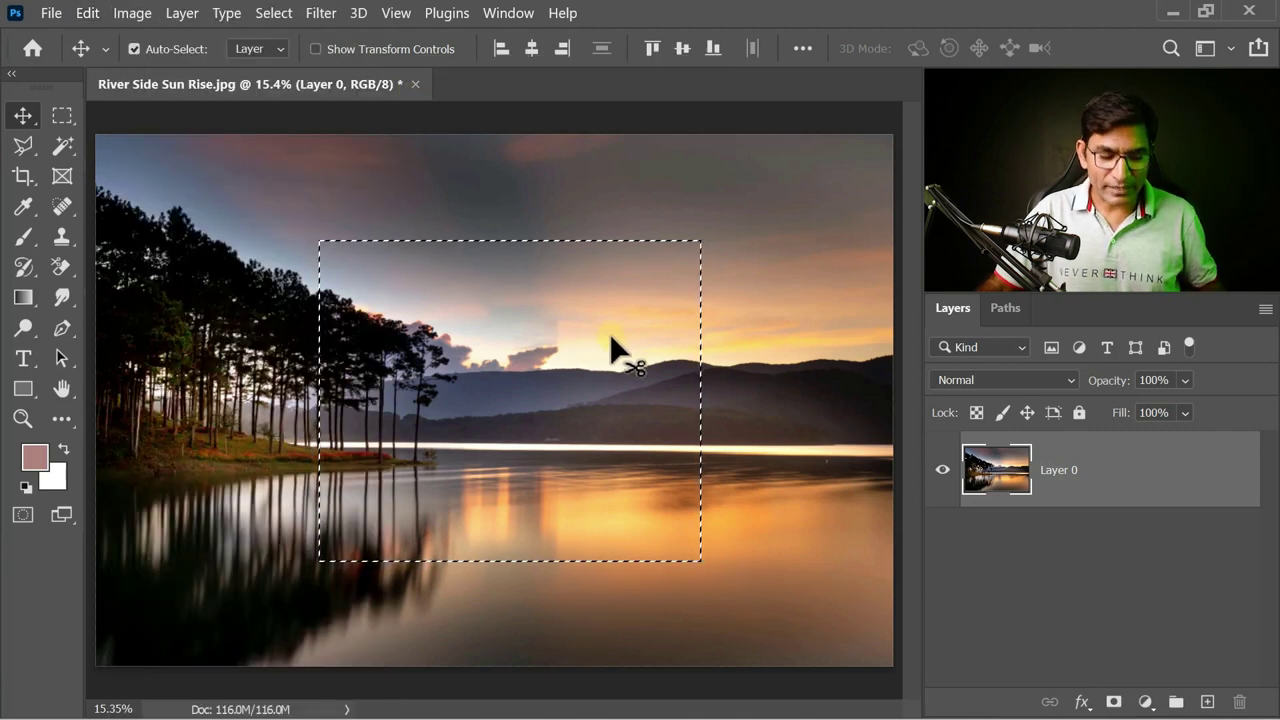
{"action": "key", "text": "ctrl"}
{"action": "key", "text": "ctrl+d"}
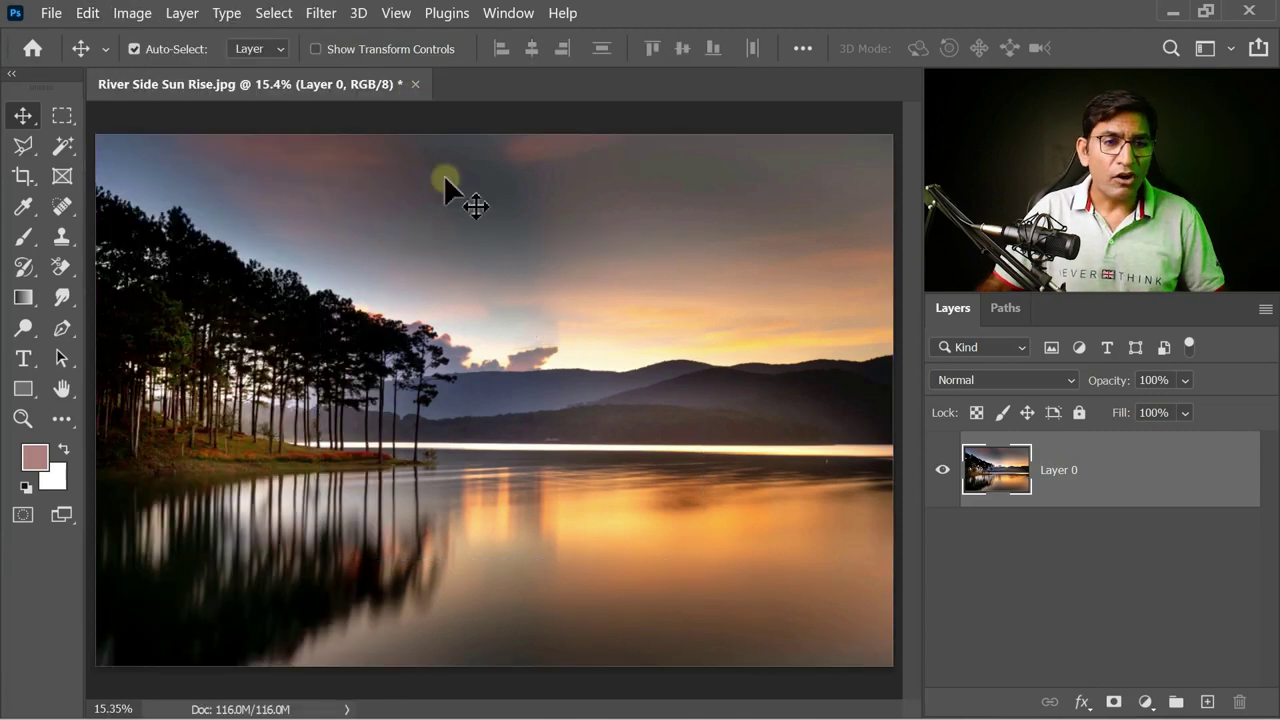
{"action": "left_click", "coordinate": [416, 85]}
{"action": "left_click", "coordinate": [728, 317]}
{"action": "left_click", "coordinate": [90, 167]}
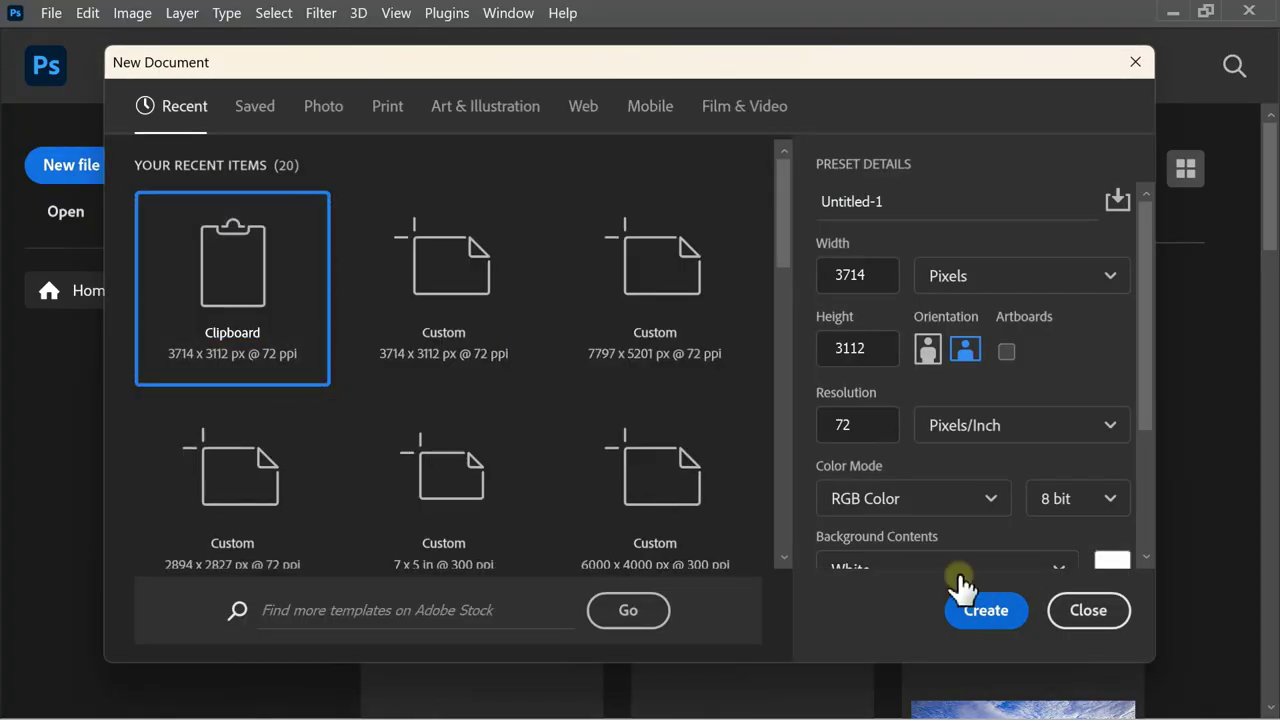
Step: Create the blank document and draw a paragraph text box set to Arial
{"action": "left_click", "coordinate": [966, 600]}
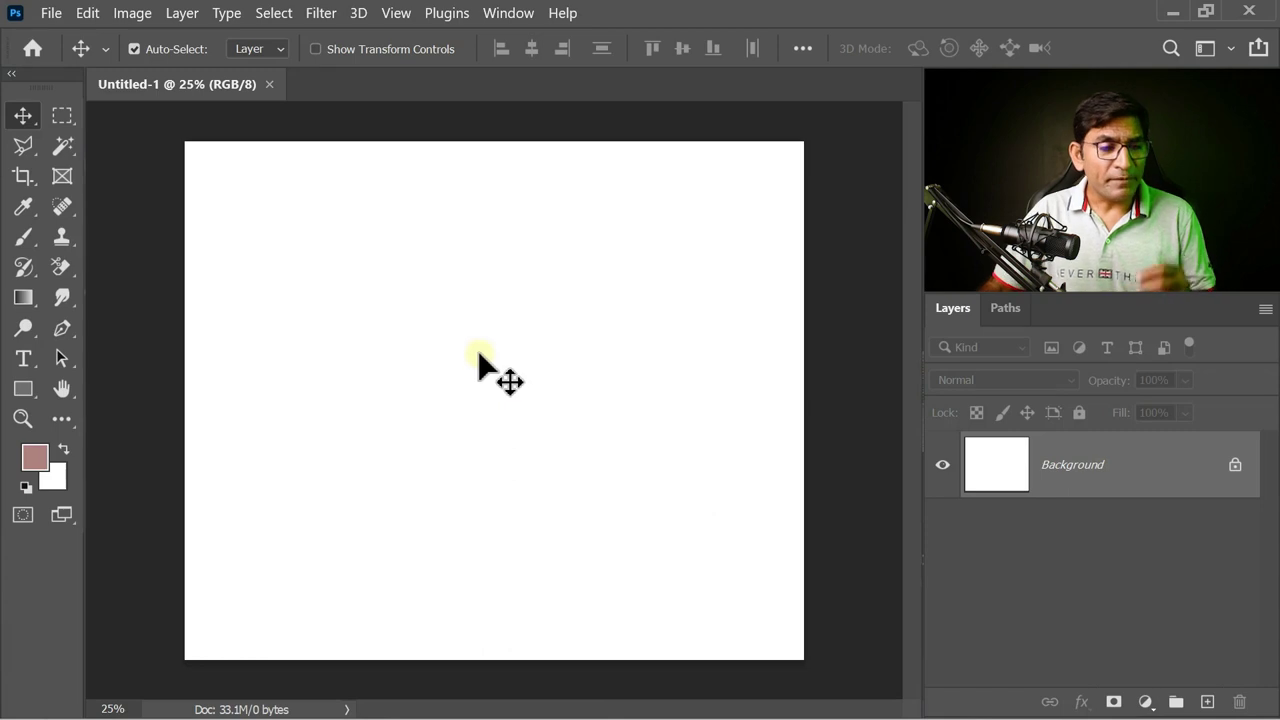
{"action": "left_click", "coordinate": [23, 358]}
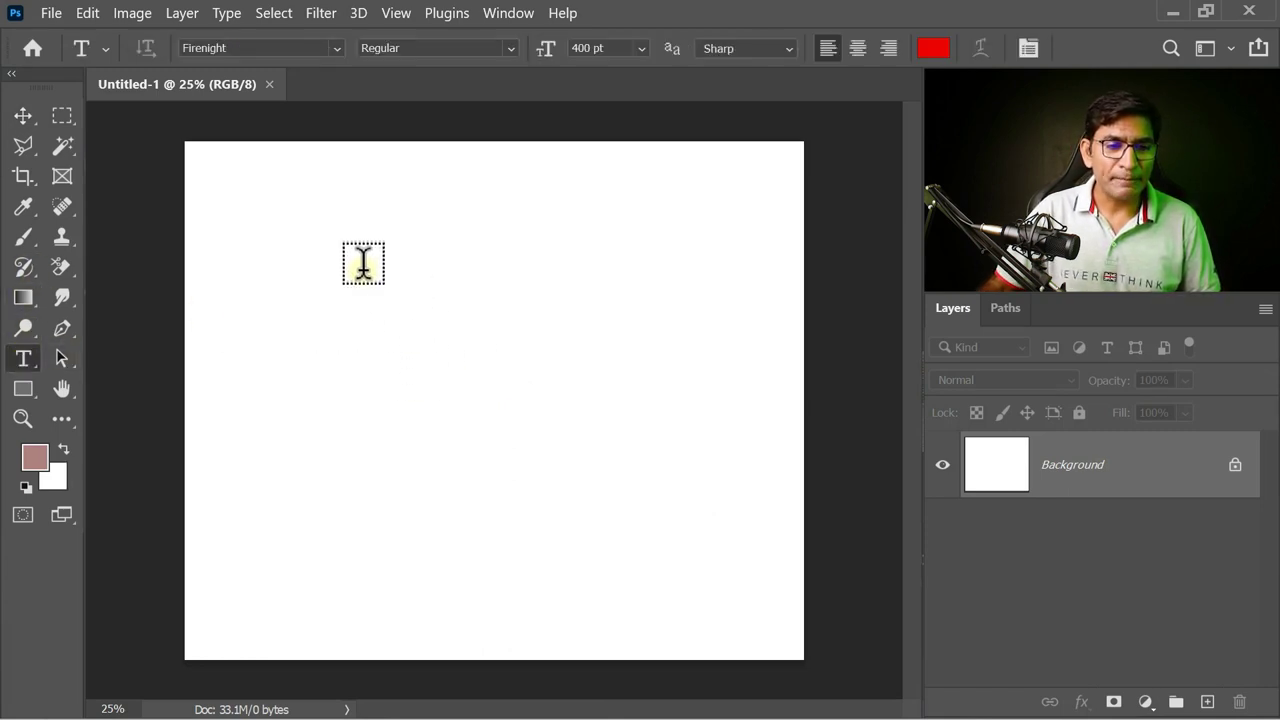
{"action": "mouse_move", "coordinate": [355, 247]}
{"action": "left_mouse_down"}
{"action": "mouse_move", "coordinate": [414, 314]}
{"action": "mouse_move", "coordinate": [708, 534]}
{"action": "mouse_move", "coordinate": [698, 512]}
{"action": "left_mouse_up"}
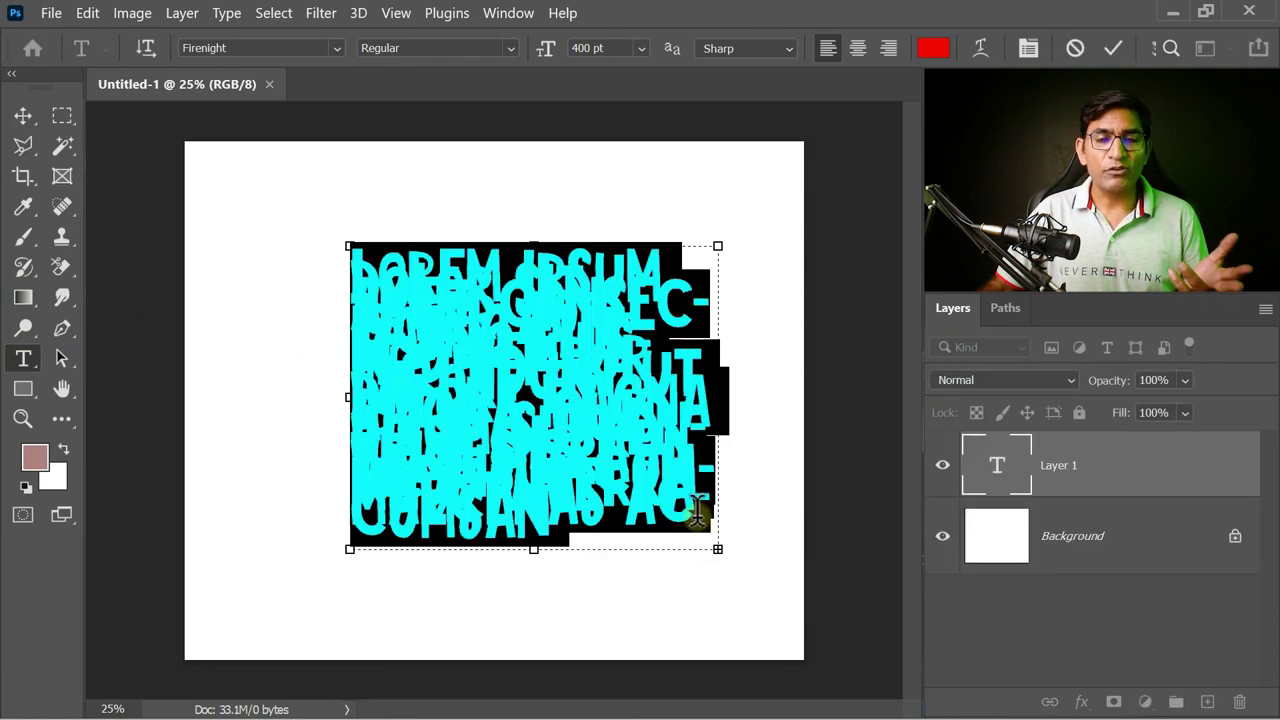
{"action": "left_click", "coordinate": [338, 48]}
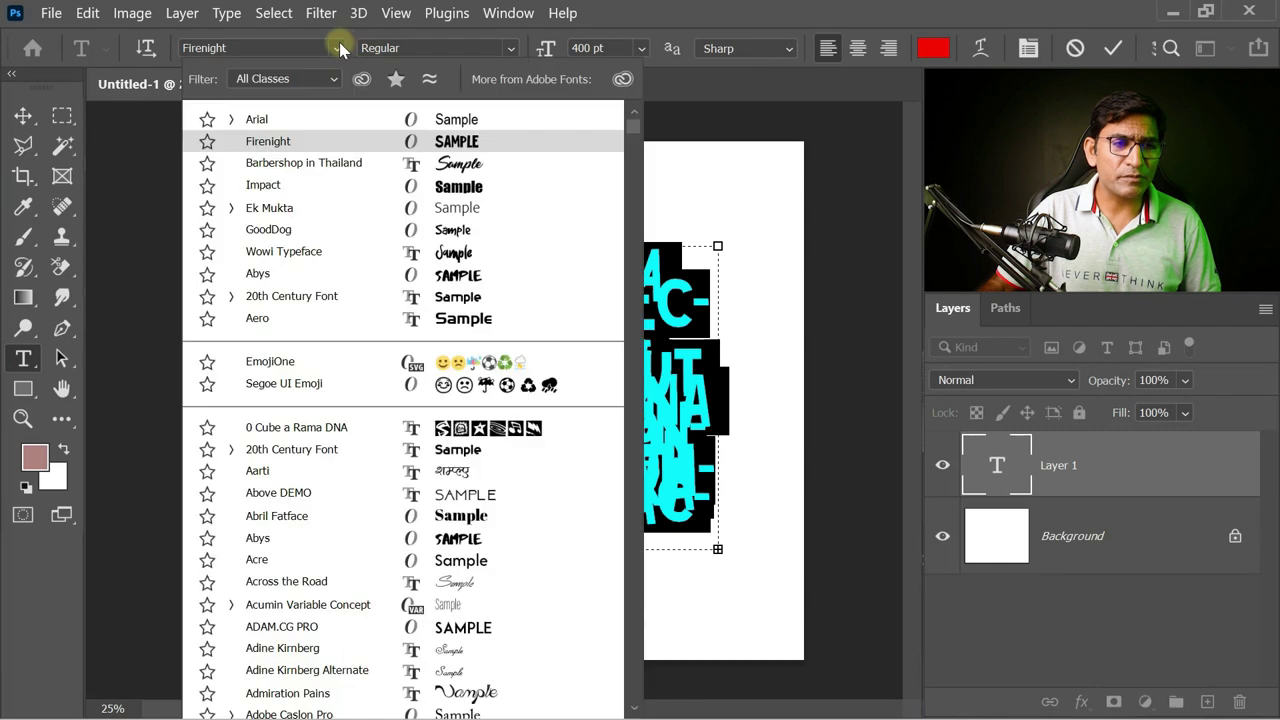
{"action": "left_click", "coordinate": [300, 117]}
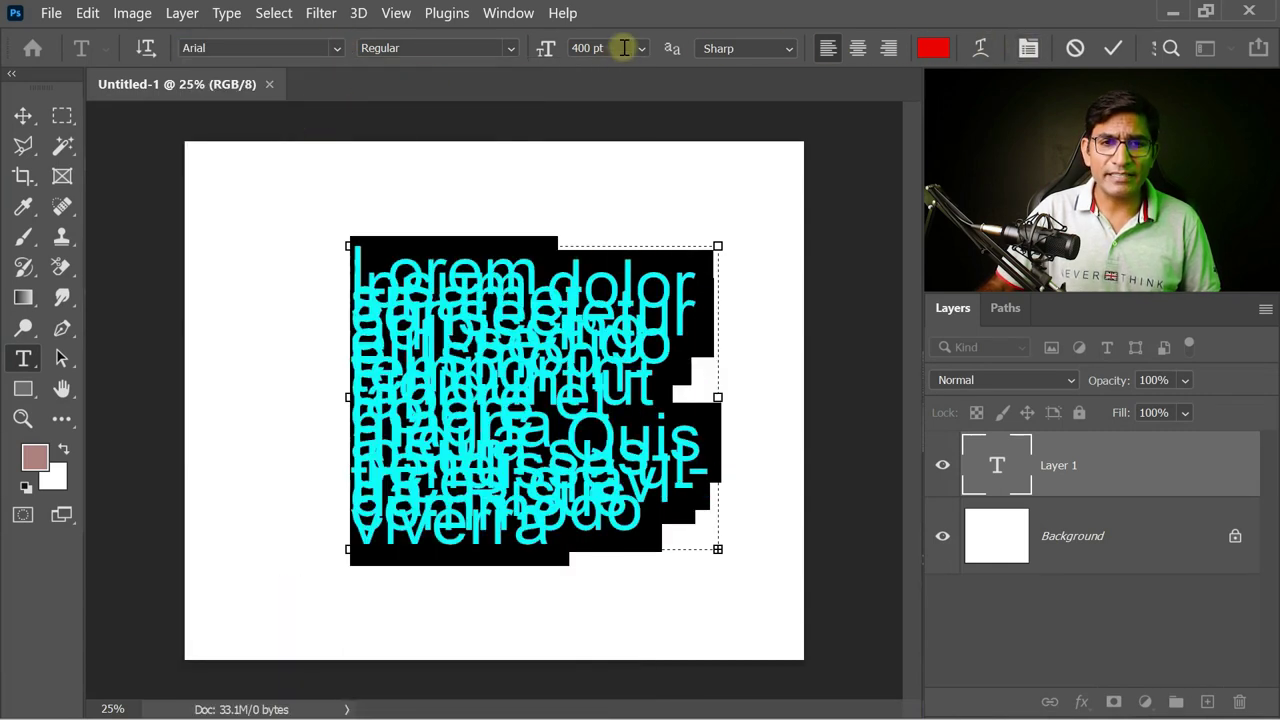
{"action": "left_click", "coordinate": [608, 48]}
{"action": "type", "text": "100"}
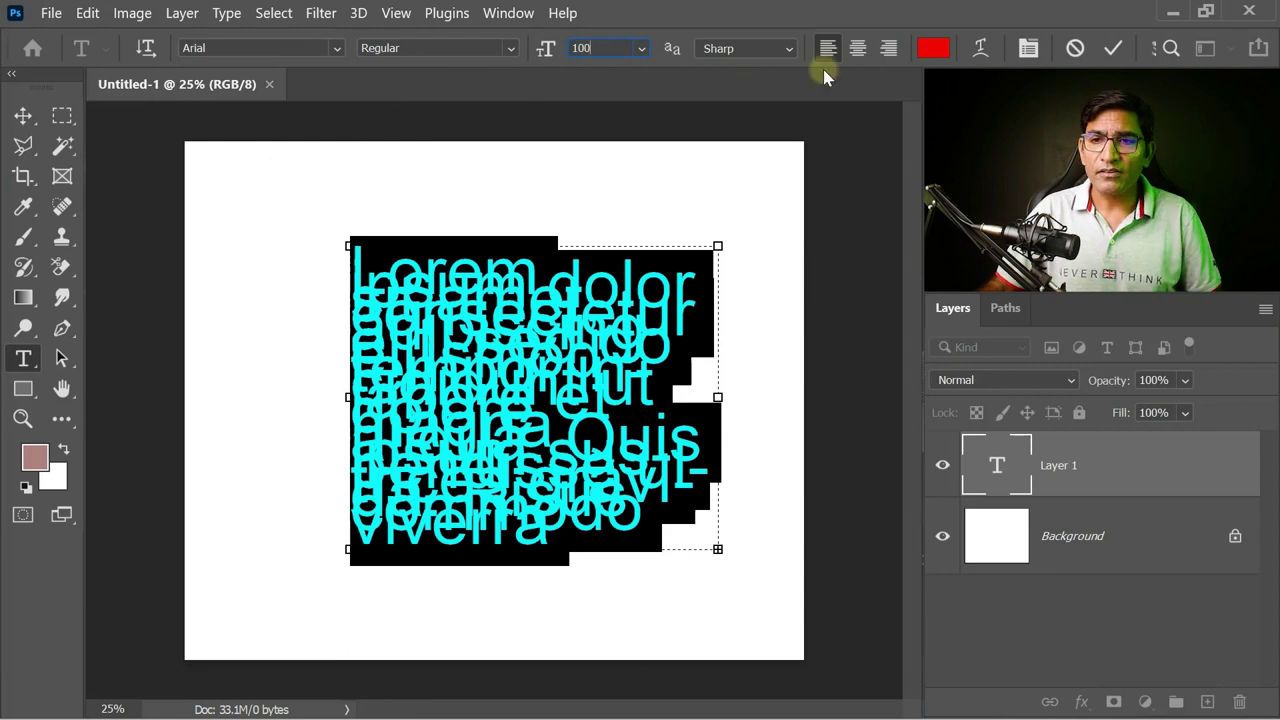
Step: Set the paragraph text to 100 pt with Auto line spacing
{"action": "left_click", "coordinate": [1030, 48]}
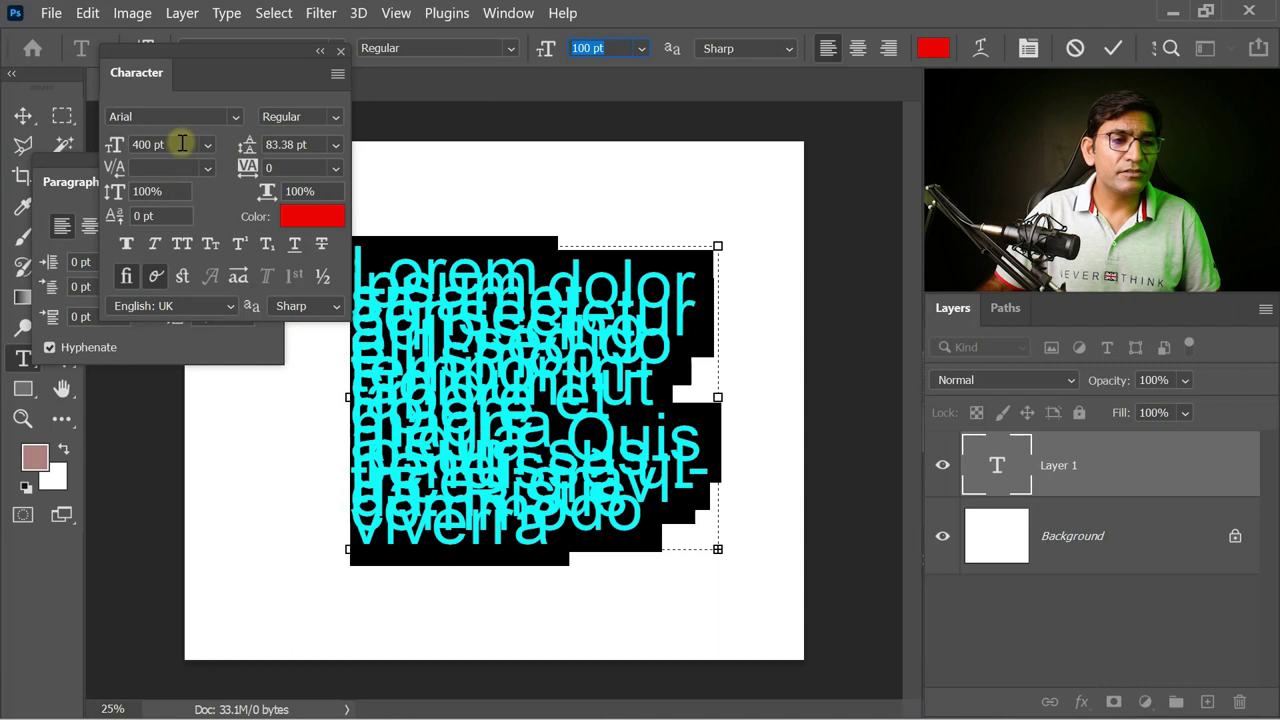
{"action": "left_click", "coordinate": [334, 150]}
{"action": "left_click", "coordinate": [298, 163]}
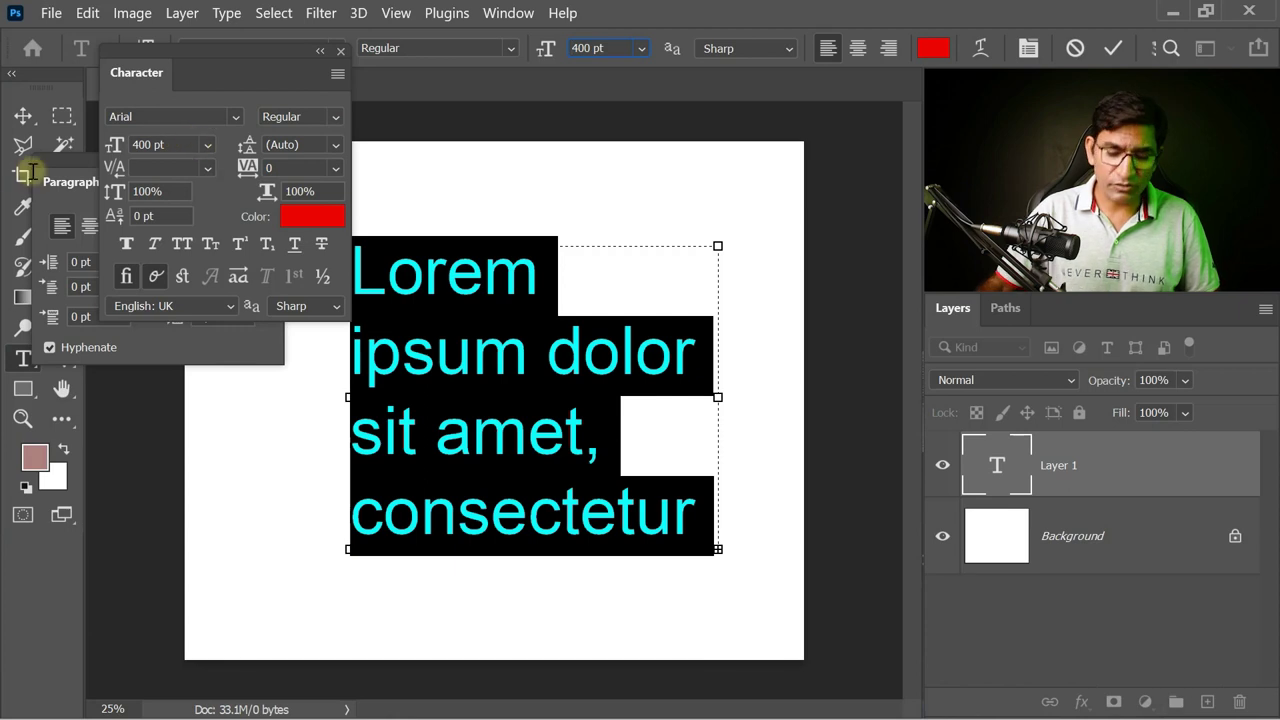
{"action": "key", "text": "Tab"}
{"action": "key", "text": "Return"}
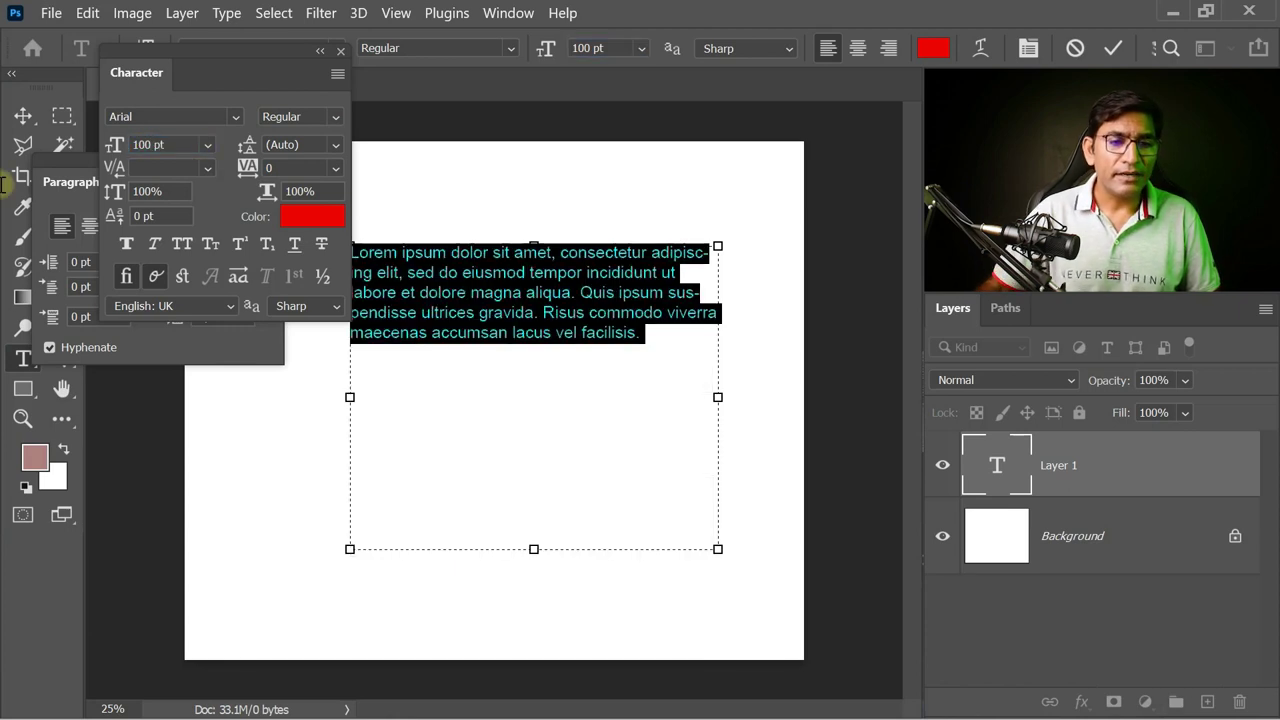
{"action": "left_click", "coordinate": [341, 50]}
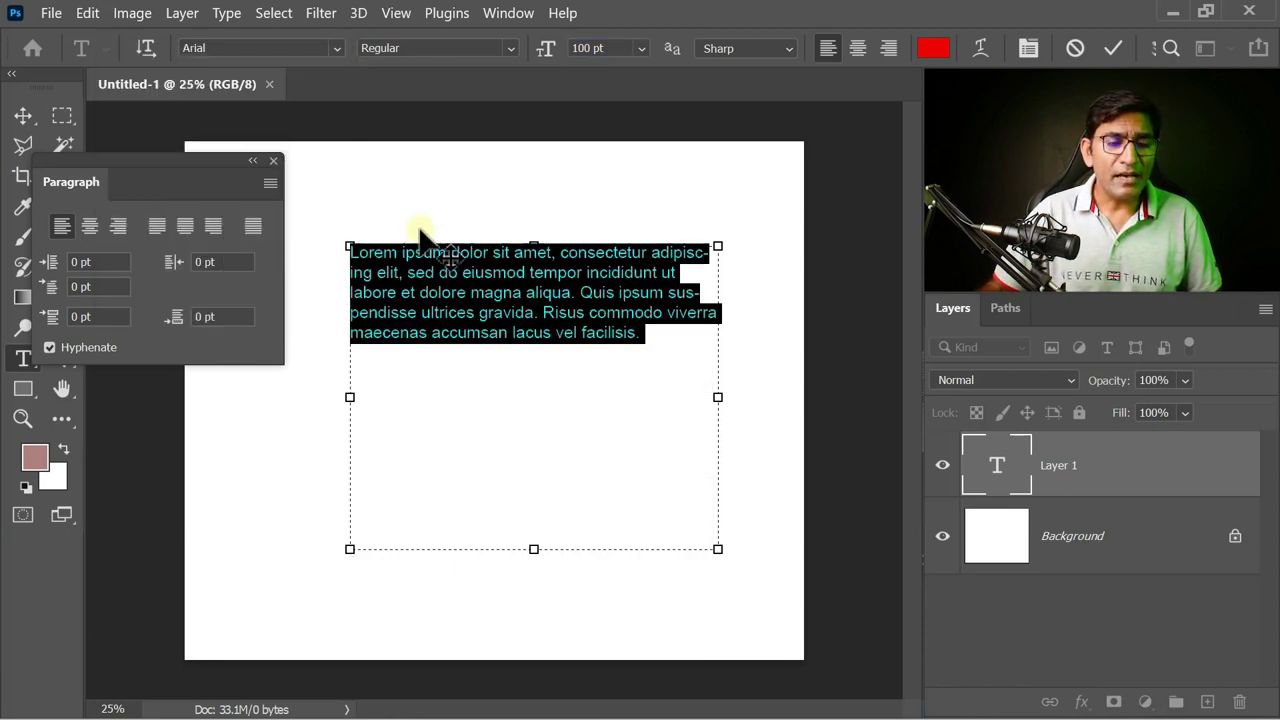
{"action": "left_click", "coordinate": [273, 160]}
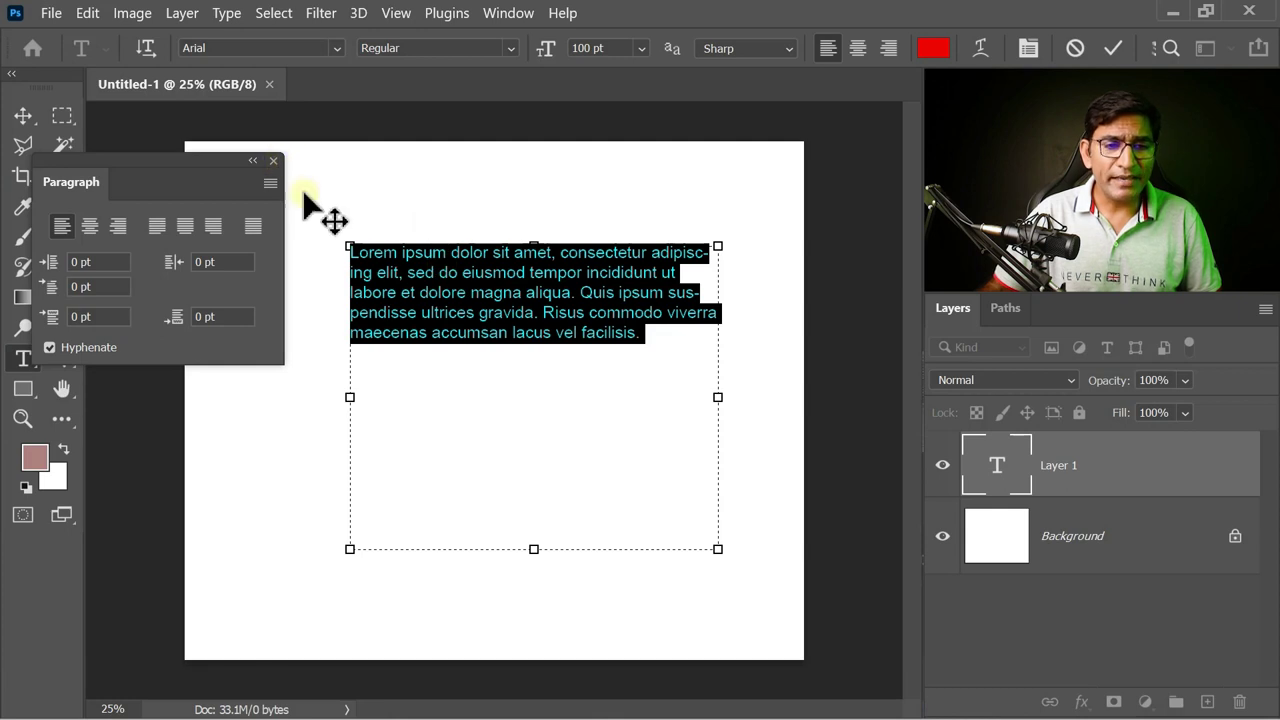
Step: Shorten the text box from the bottom and widen it up and to the left
{"action": "left_click", "coordinate": [508, 285]}
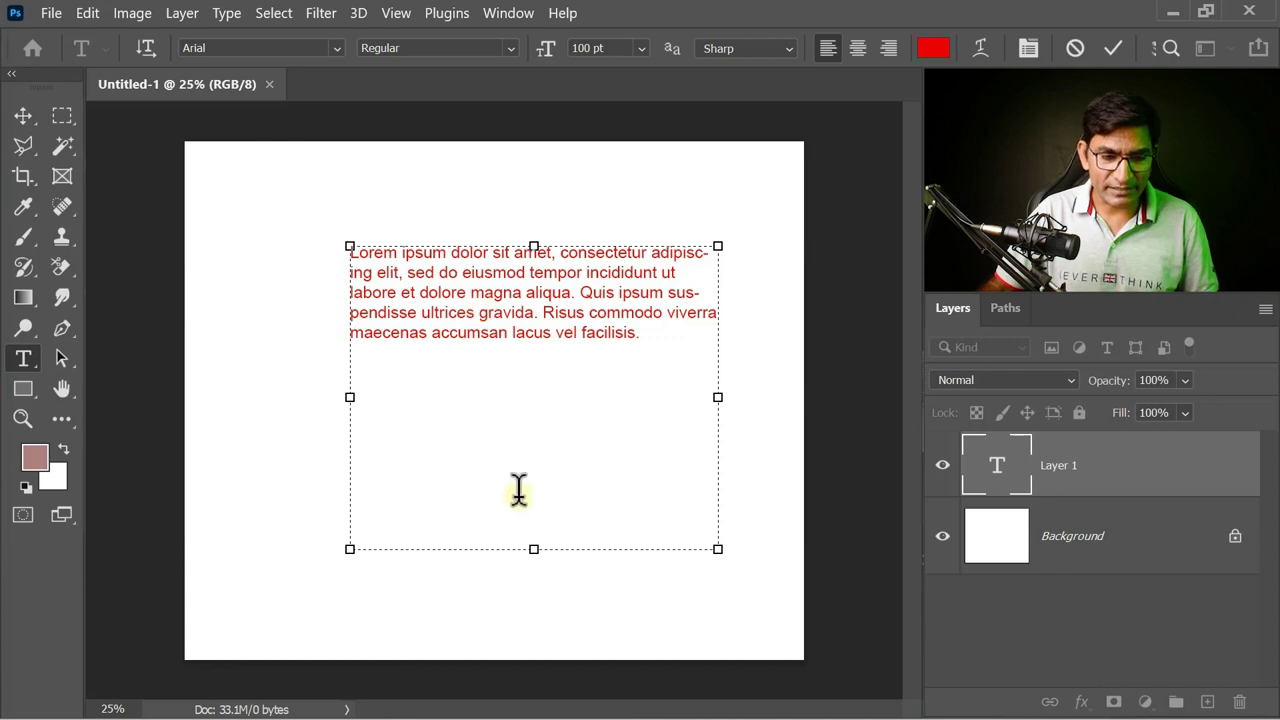
{"action": "left_click_drag", "start_coordinate": [534, 549], "coordinate": [522, 400]}
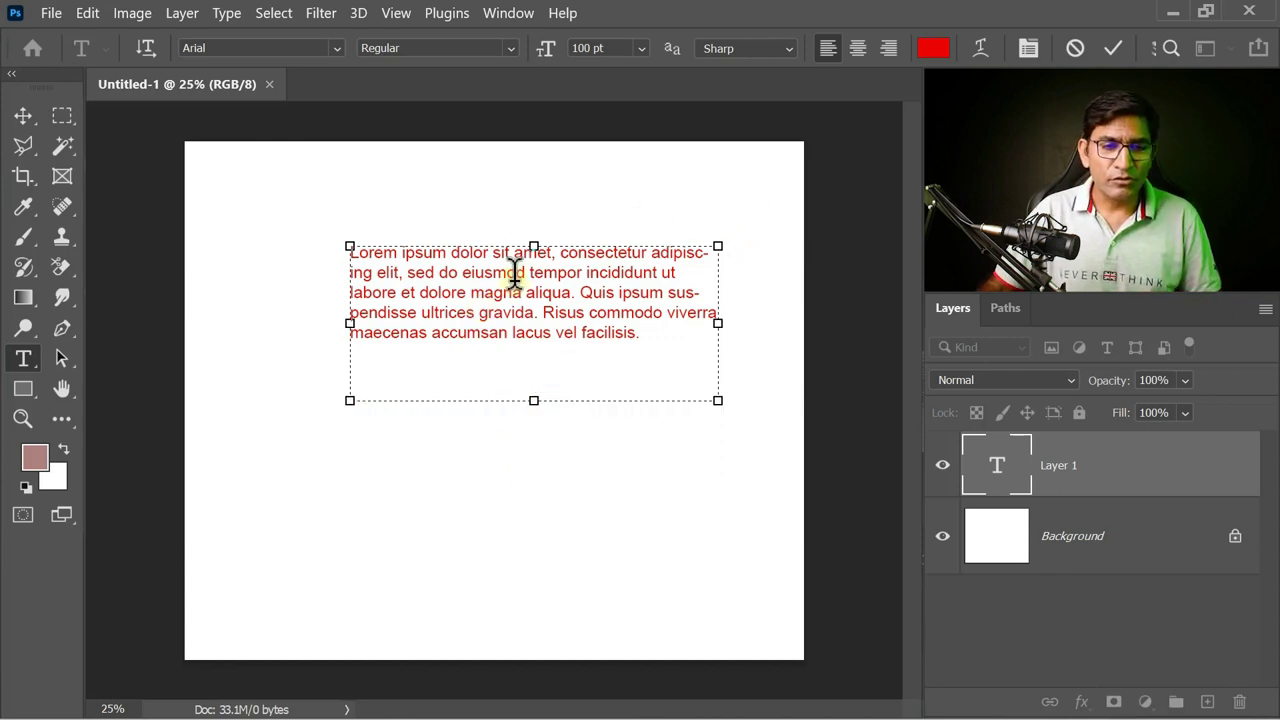
{"action": "left_click_drag", "start_coordinate": [350, 245], "coordinate": [273, 204]}
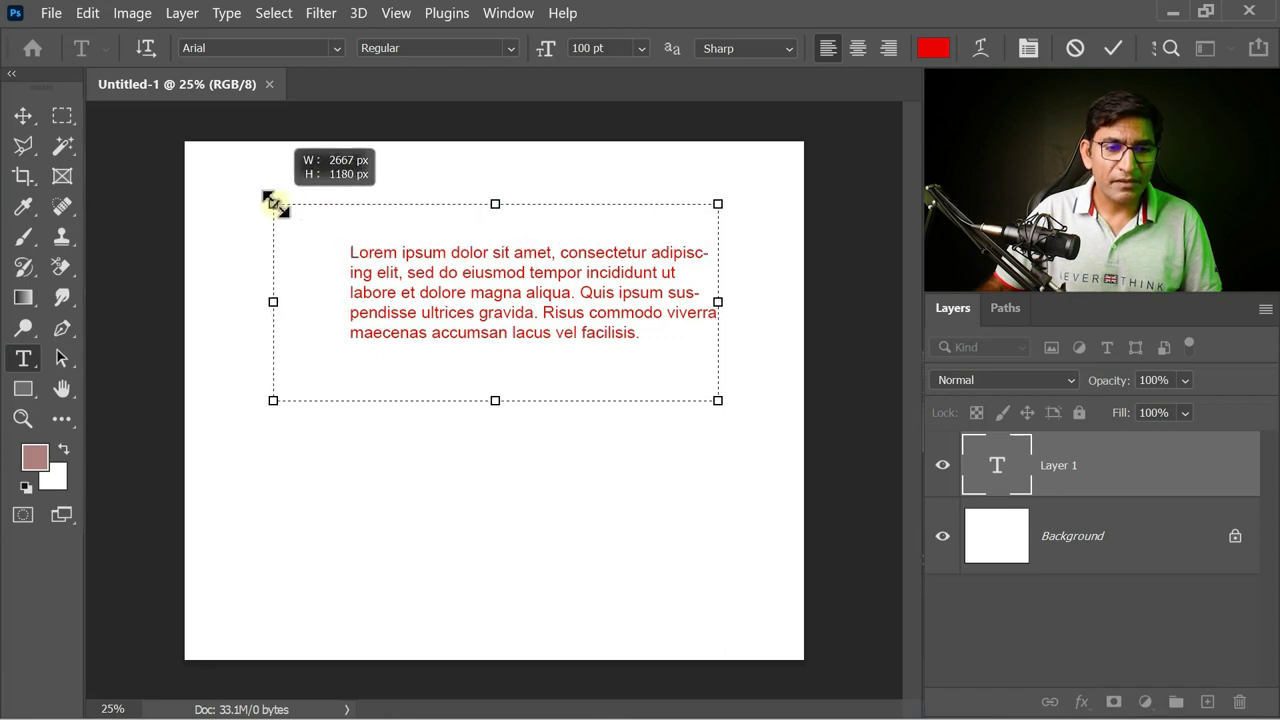
Step: Move the text block down-right and change its colour to black (000000)
{"action": "left_click", "coordinate": [23, 116]}
{"action": "left_click_drag", "start_coordinate": [401, 225], "coordinate": [415, 285]}
{"action": "double_click", "coordinate": [500, 271]}
{"action": "left_click", "coordinate": [933, 48]}
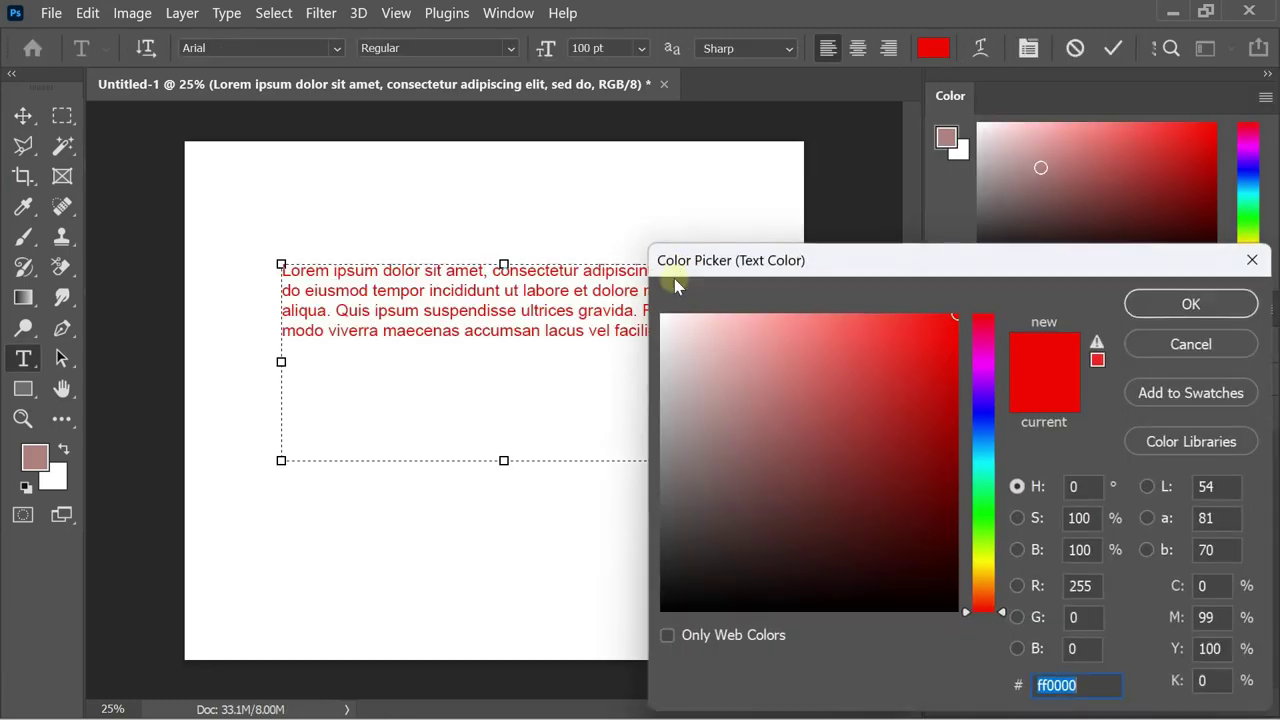
{"action": "type", "text": "000000"}
{"action": "left_click", "coordinate": [1050, 685]}
{"action": "left_click", "coordinate": [1180, 300]}
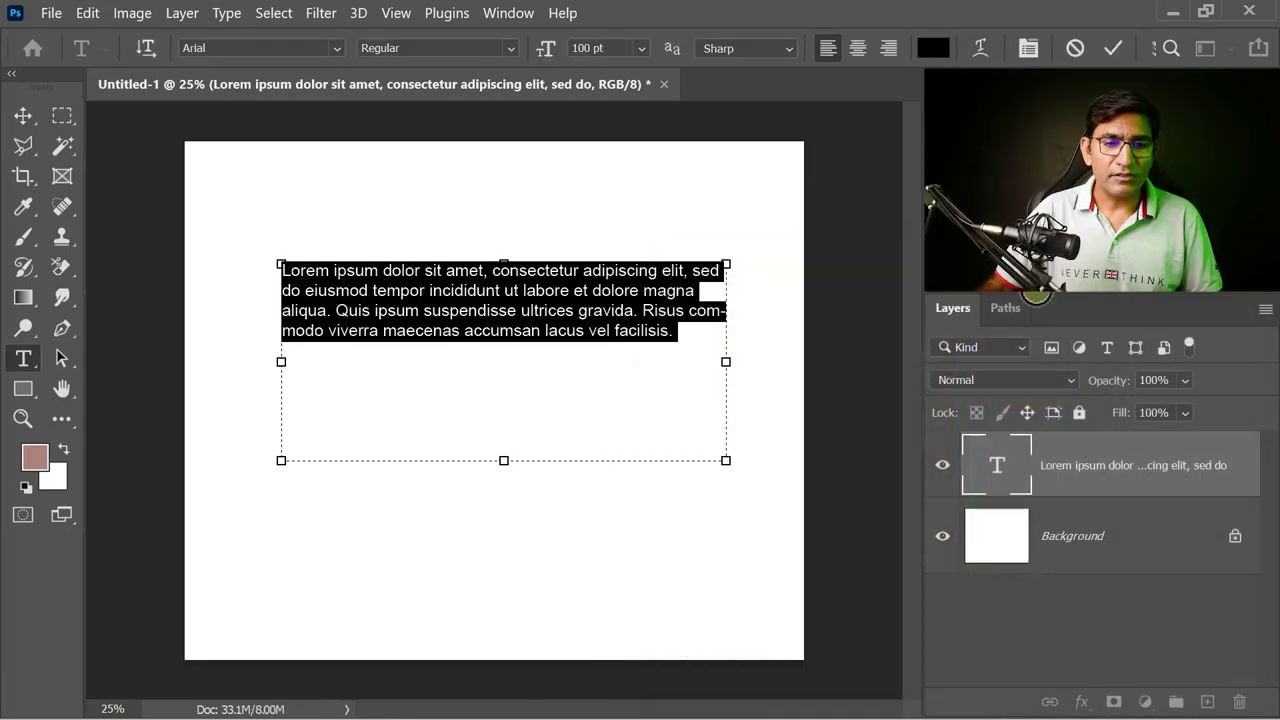
{"action": "left_click", "coordinate": [600, 290]}
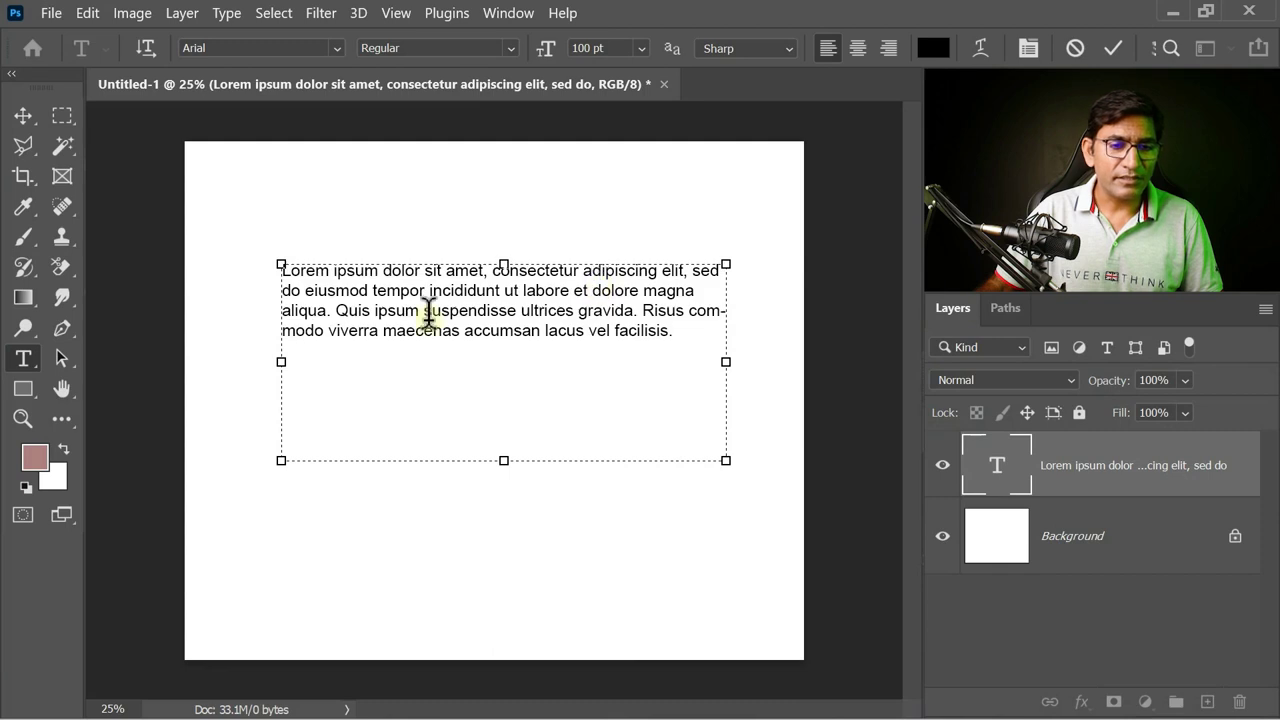
Step: Type 'Computer is an electroneec machinne' and delete the remaining placeholder text
{"action": "left_click", "coordinate": [322, 270]}
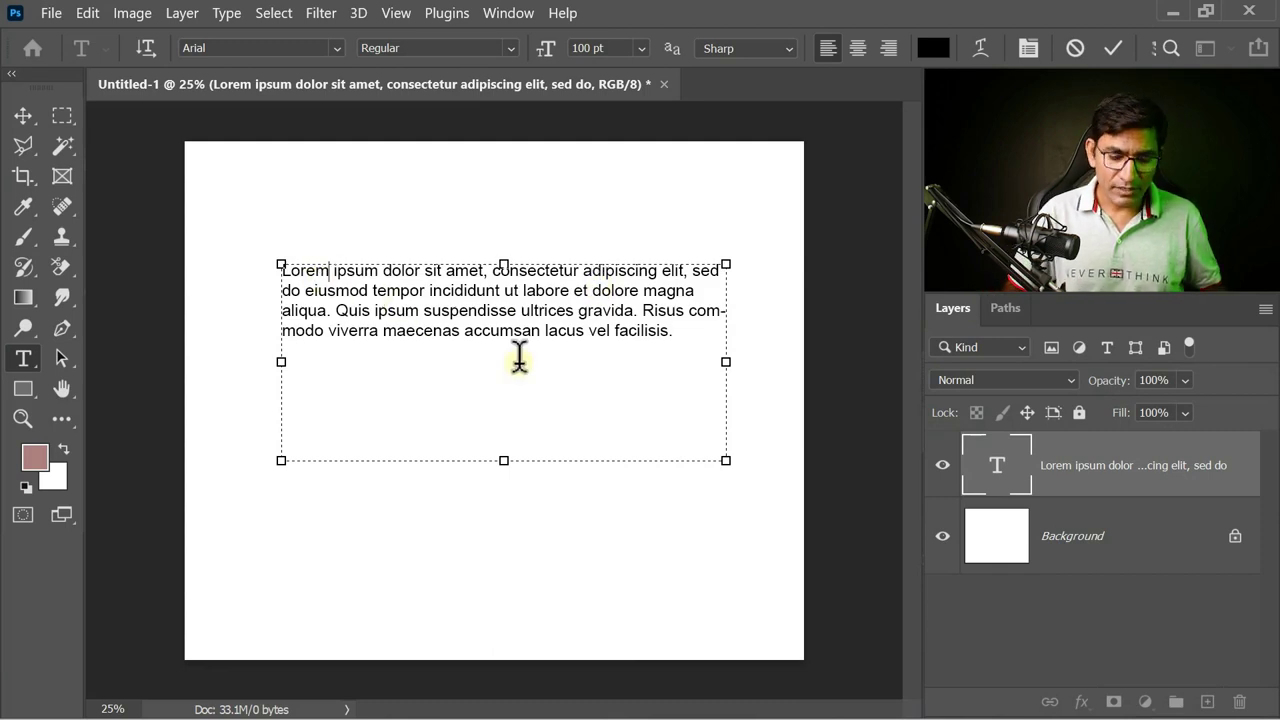
{"action": "key", "text": "BackSpace"}
{"action": "key", "text": "BackSpace"}
{"action": "key", "text": "BackSpace"}
{"action": "key", "text": "BackSpace"}
{"action": "key", "text": "BackSpace"}
{"action": "type", "text": "Computer"}
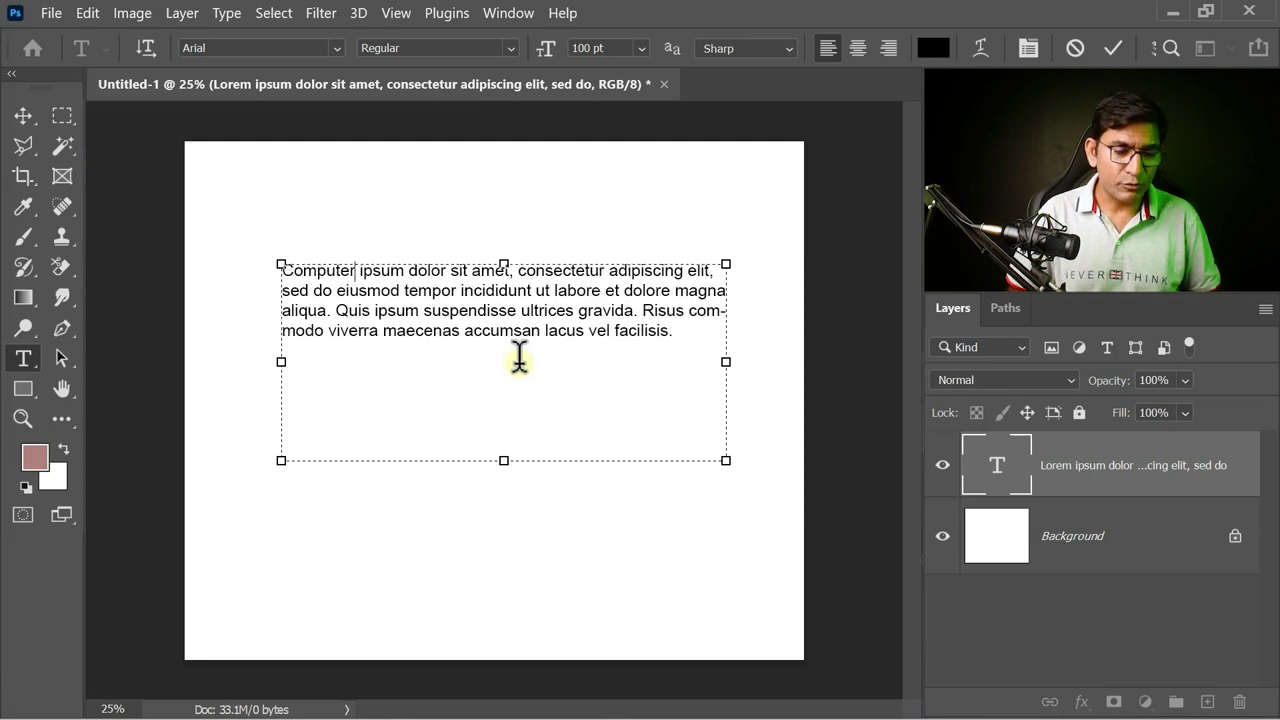
{"action": "type", "text": " is an"}
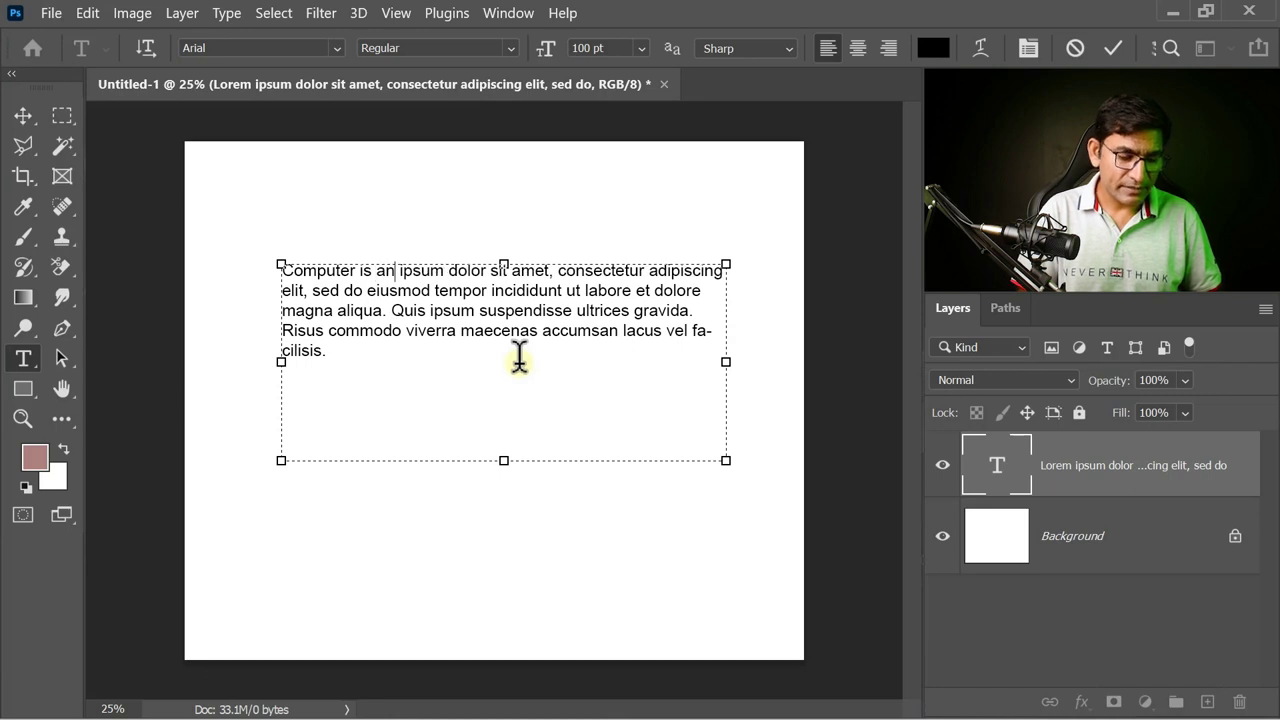
{"action": "type", "text": " electronic"}
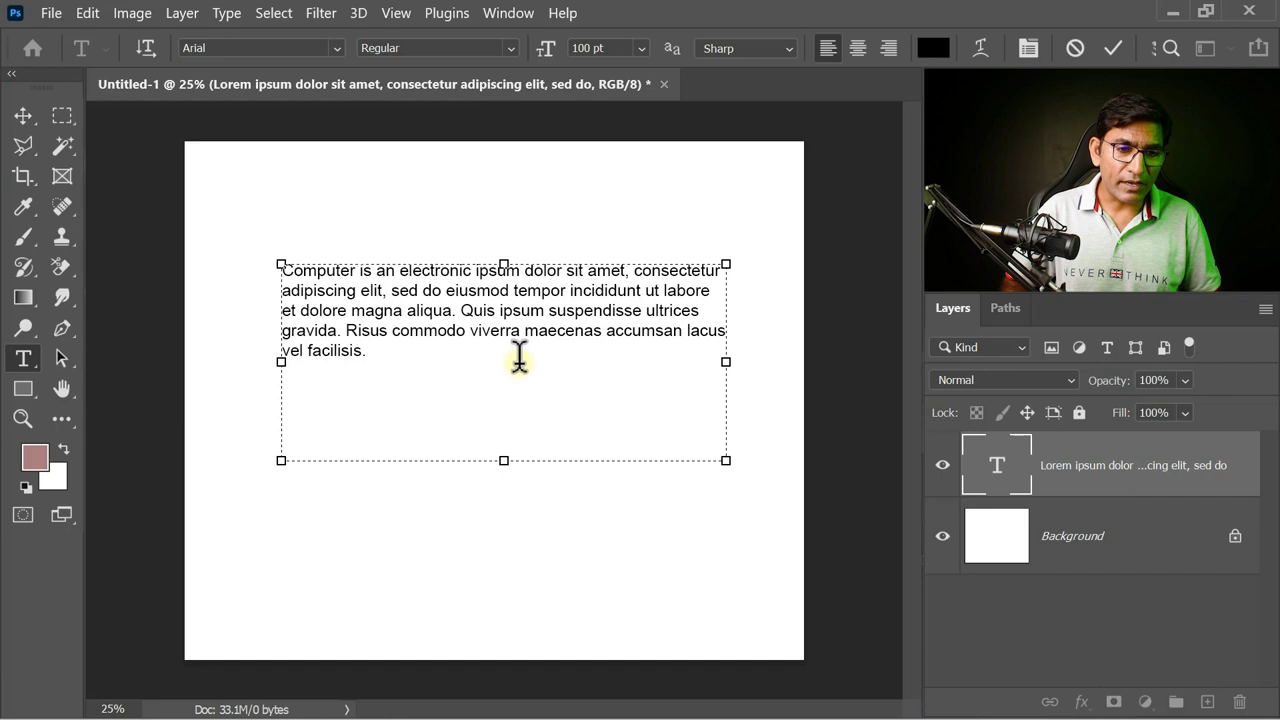
{"action": "key", "text": "BackSpace"}
{"action": "key", "text": "BackSpace"}
{"action": "type", "text": "eec"}
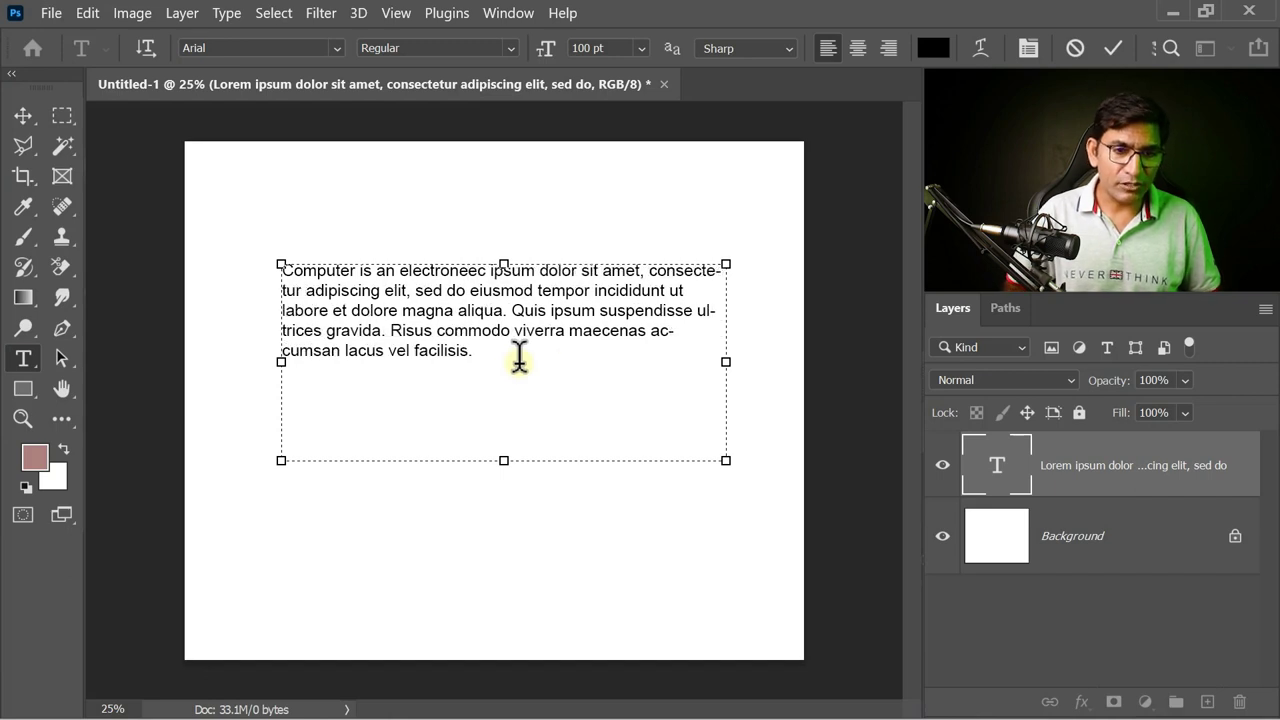
{"action": "type", "text": " m"}
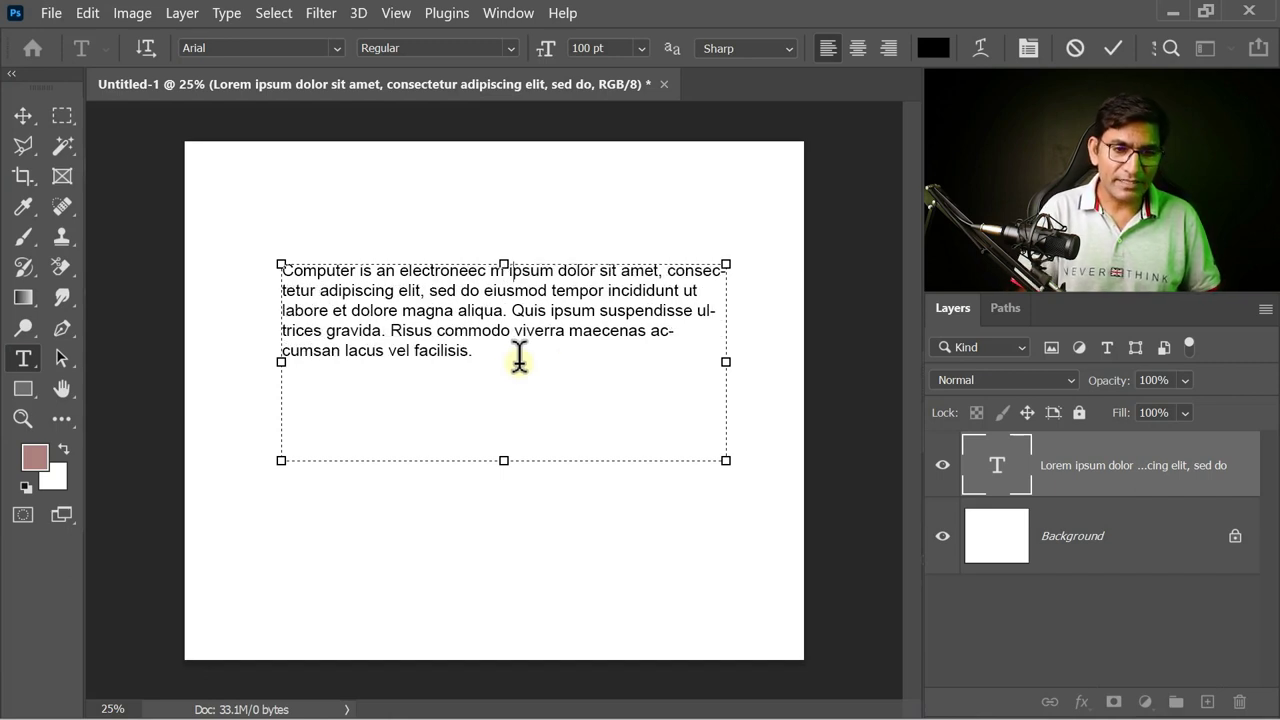
{"action": "type", "text": "achi"}
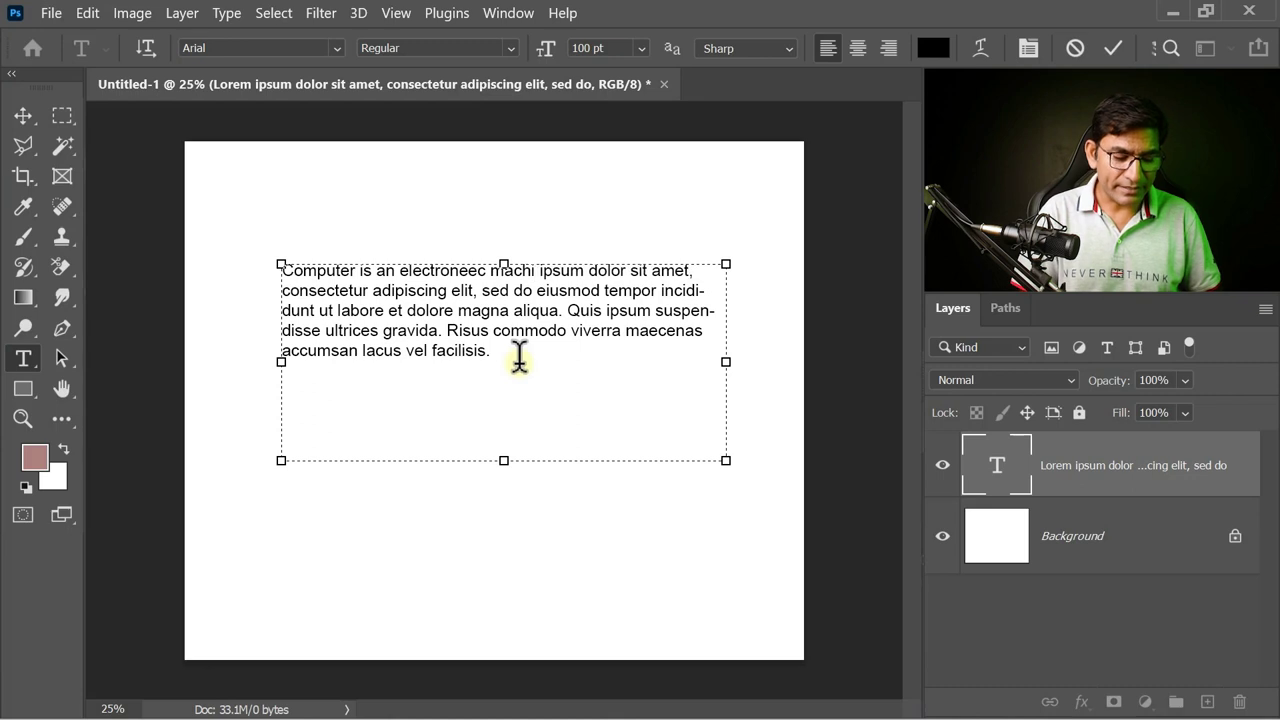
{"action": "type", "text": "nne"}
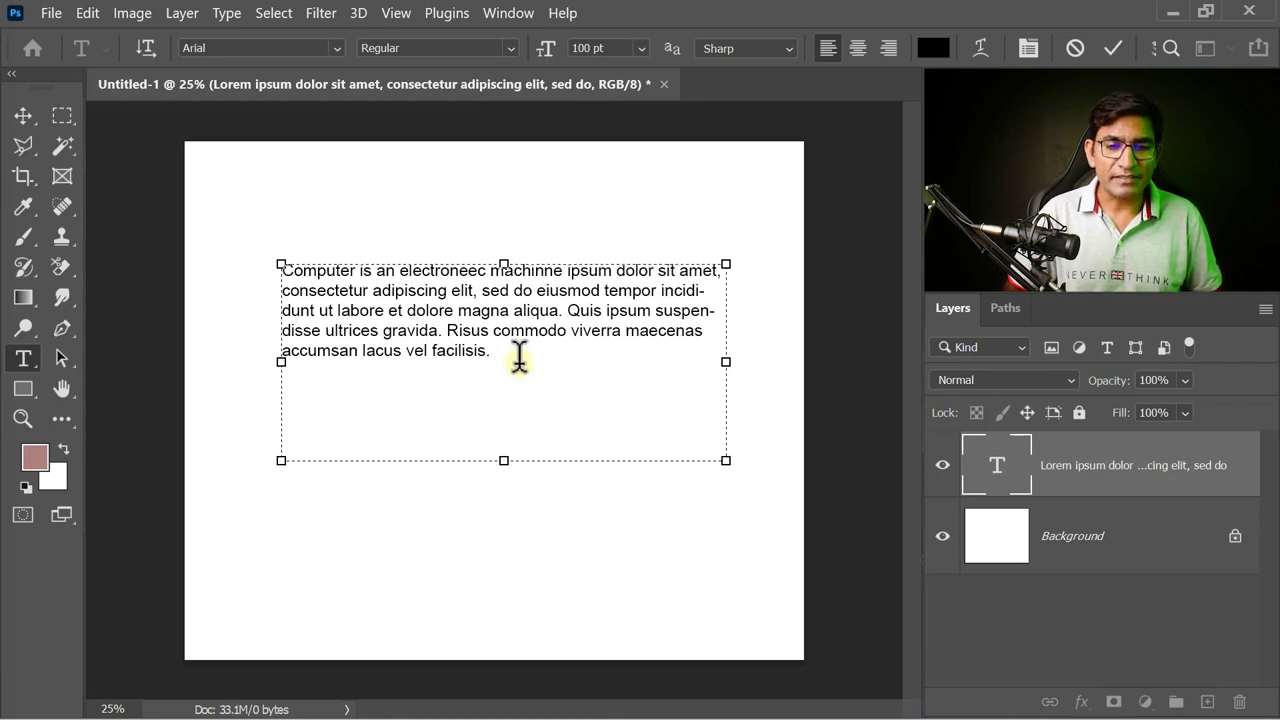
{"action": "key", "text": "Delete"}
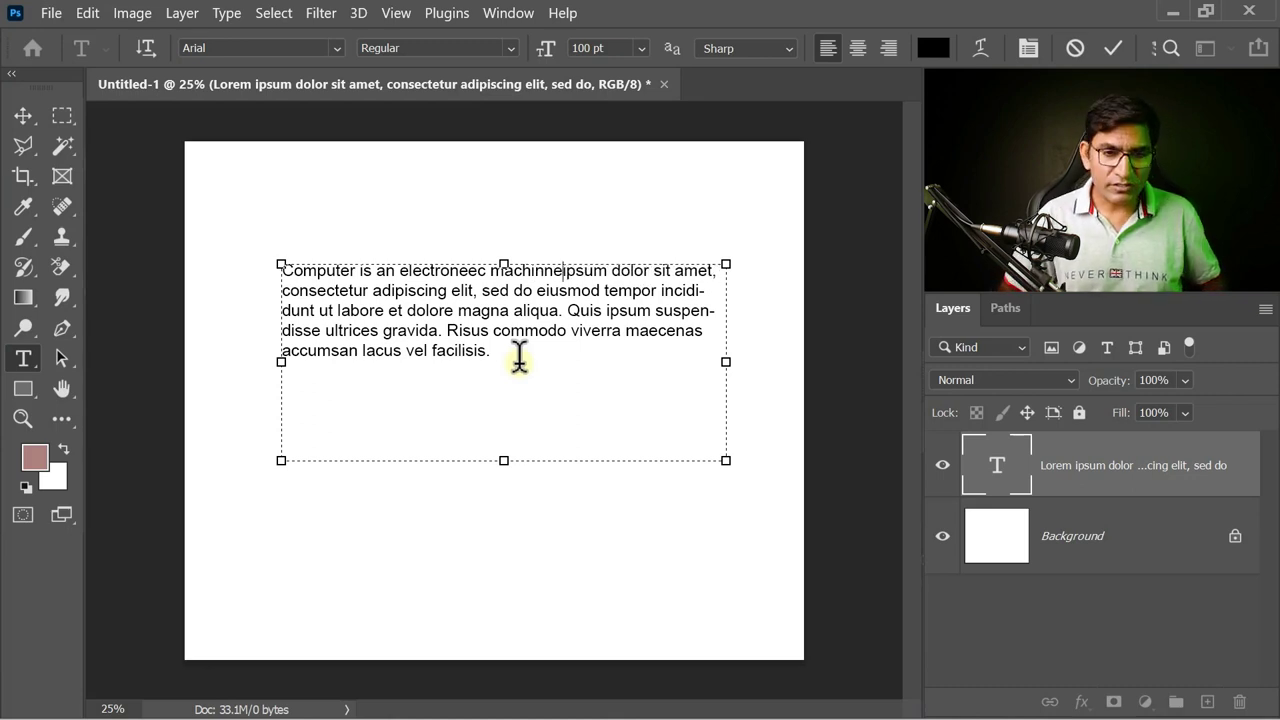
{"action": "key", "text": "shift+Down"}
{"action": "key", "text": "shift+Down"}
{"action": "key", "text": "shift+Down"}
{"action": "key", "text": "shift+Down"}
{"action": "key", "text": "BackSpace"}
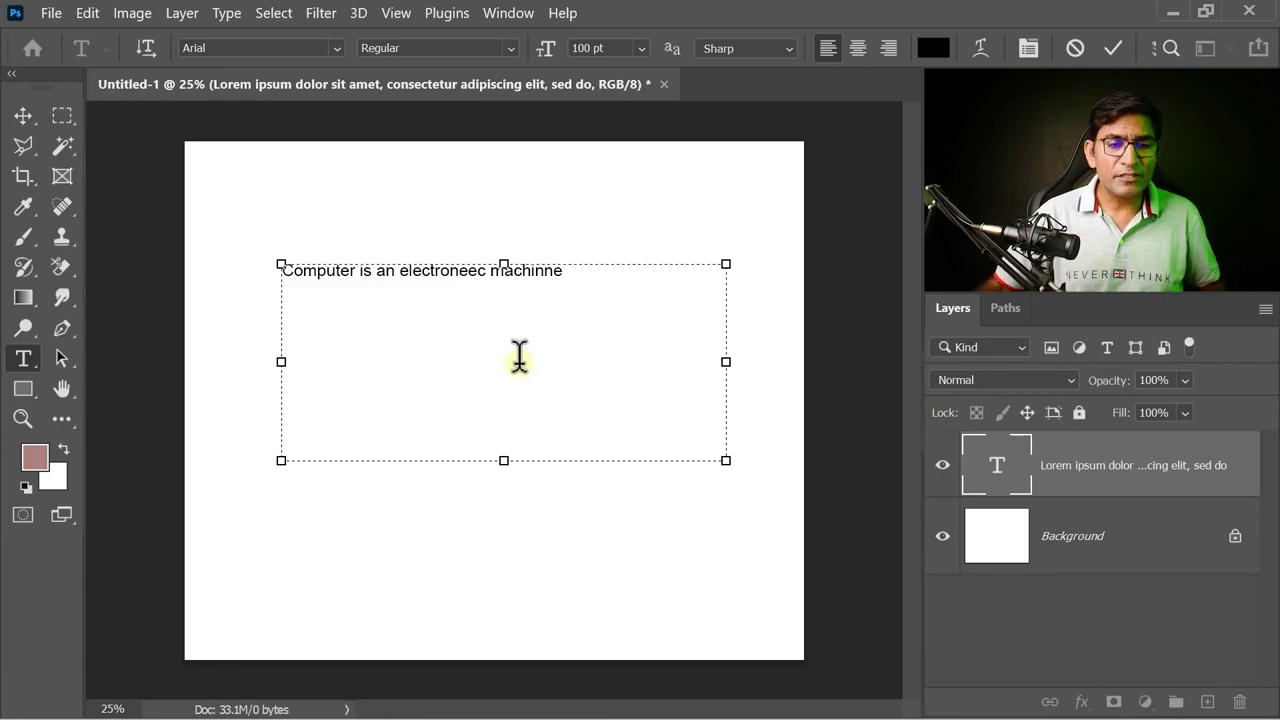
Step: Run Check Spelling, changing 'electroneec' to 'electronic' and 'machinne' to 'machine'
{"action": "left_click", "coordinate": [22, 116]}
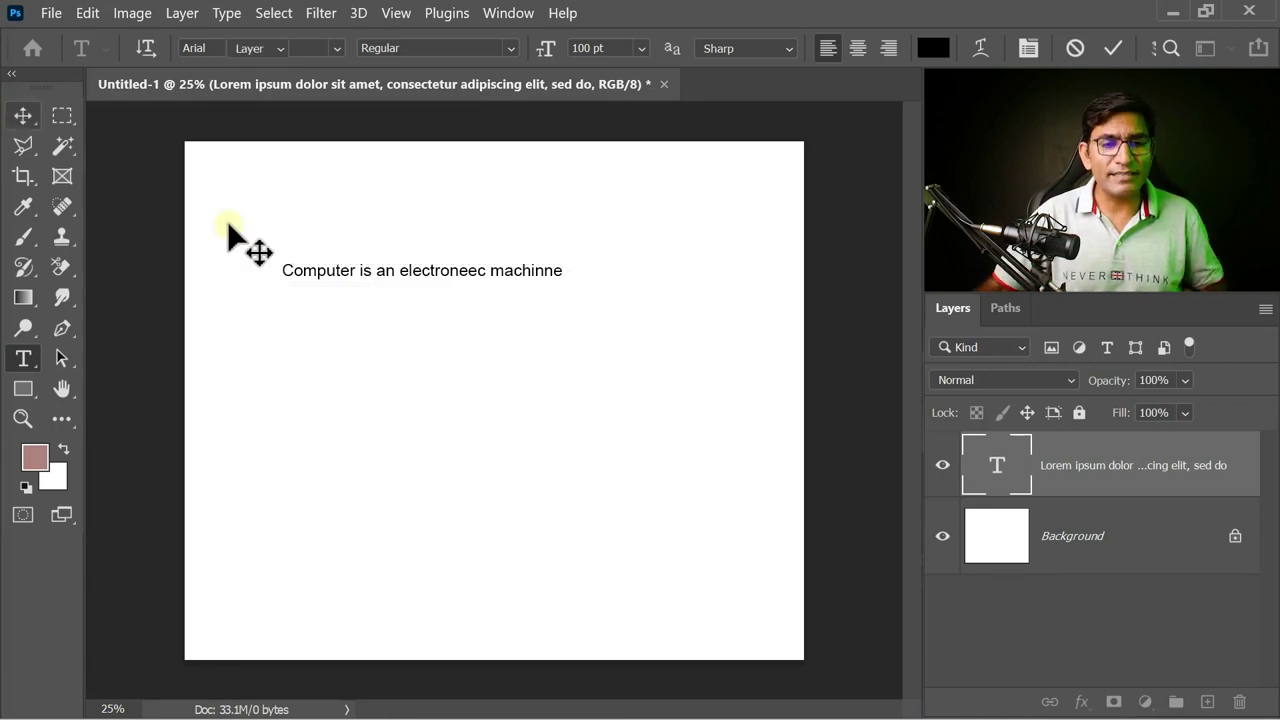
{"action": "double_click", "coordinate": [414, 276]}
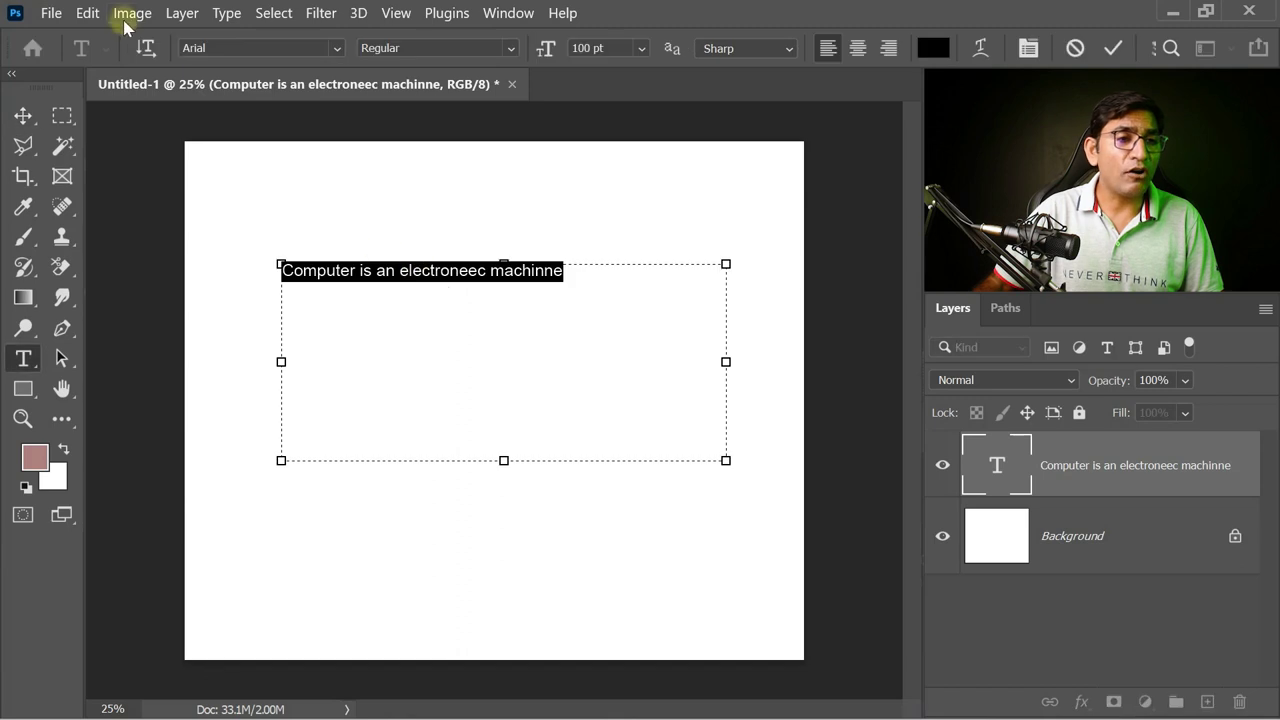
{"action": "left_click", "coordinate": [88, 14]}
{"action": "left_click", "coordinate": [178, 287]}
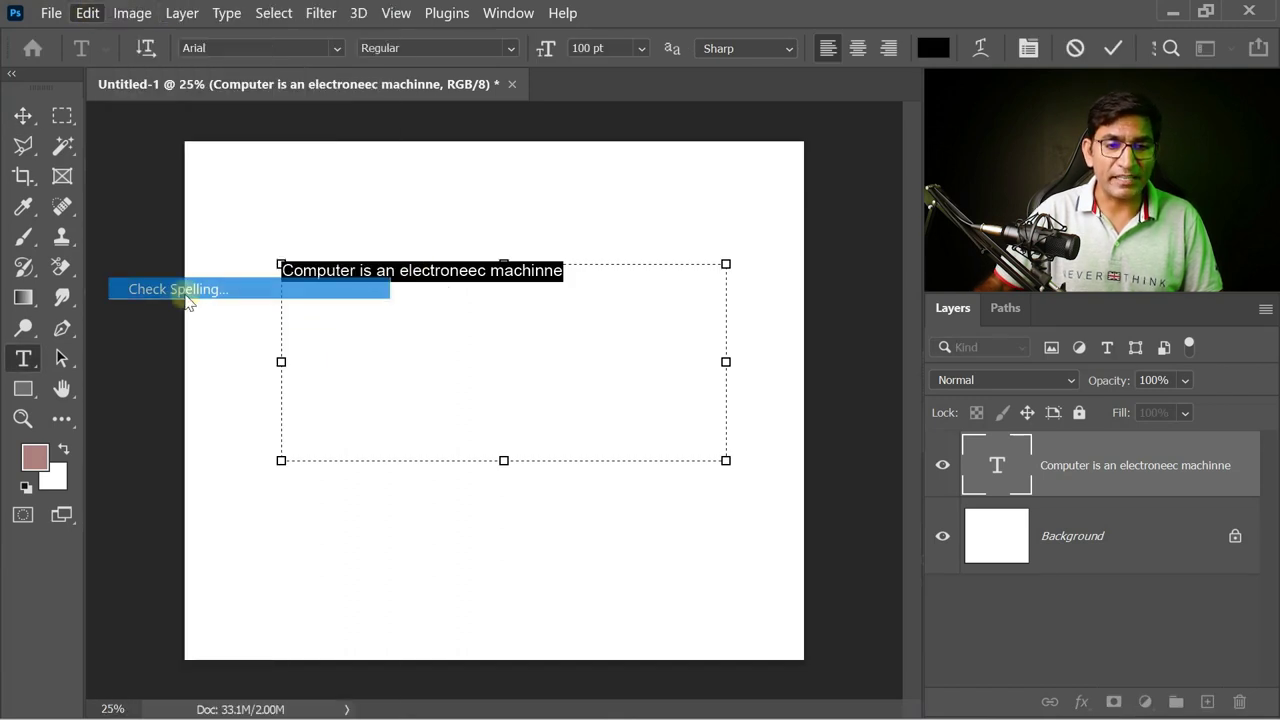
{"action": "mouse_move", "coordinate": [651, 94]}
{"action": "left_mouse_down"}
{"action": "mouse_move", "coordinate": [620, 383]}
{"action": "mouse_move", "coordinate": [530, 316]}
{"action": "left_mouse_up"}
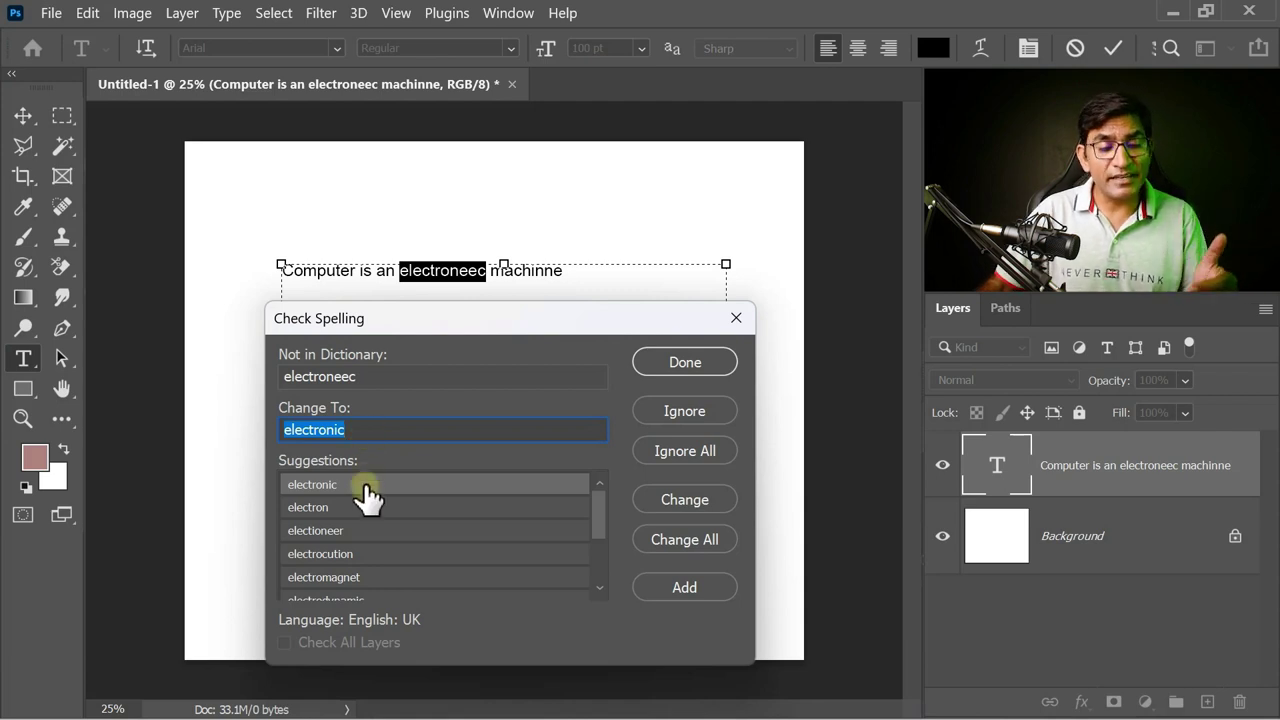
{"action": "mouse_move", "coordinate": [597, 505]}
{"action": "left_mouse_down"}
{"action": "mouse_move", "coordinate": [601, 530]}
{"action": "mouse_move", "coordinate": [537, 497]}
{"action": "left_mouse_up"}
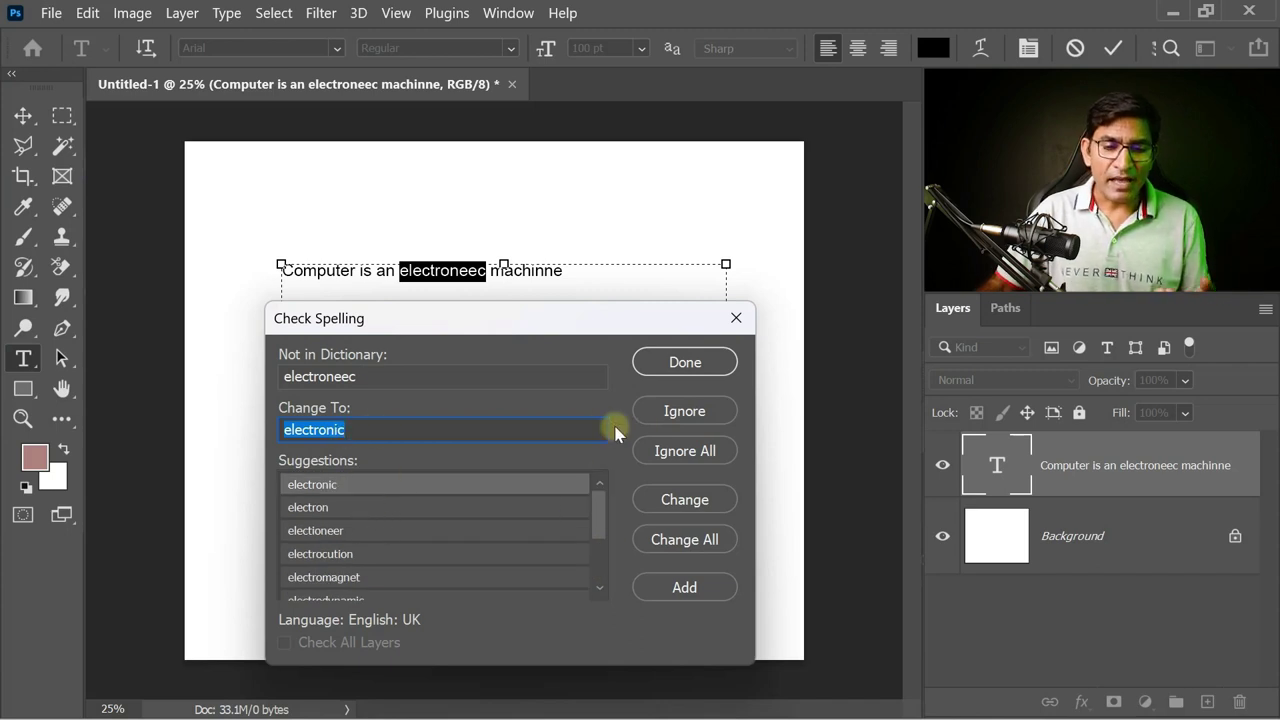
{"action": "left_click", "coordinate": [677, 502]}
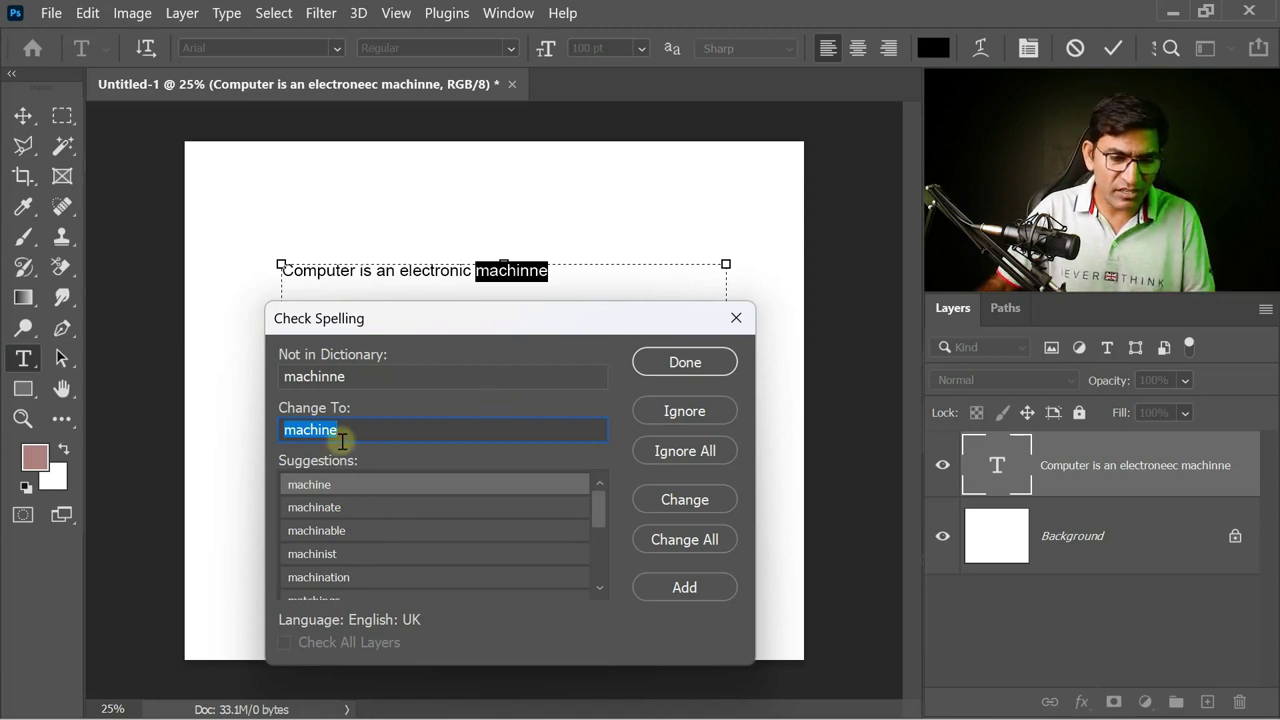
{"action": "left_click", "coordinate": [672, 497]}
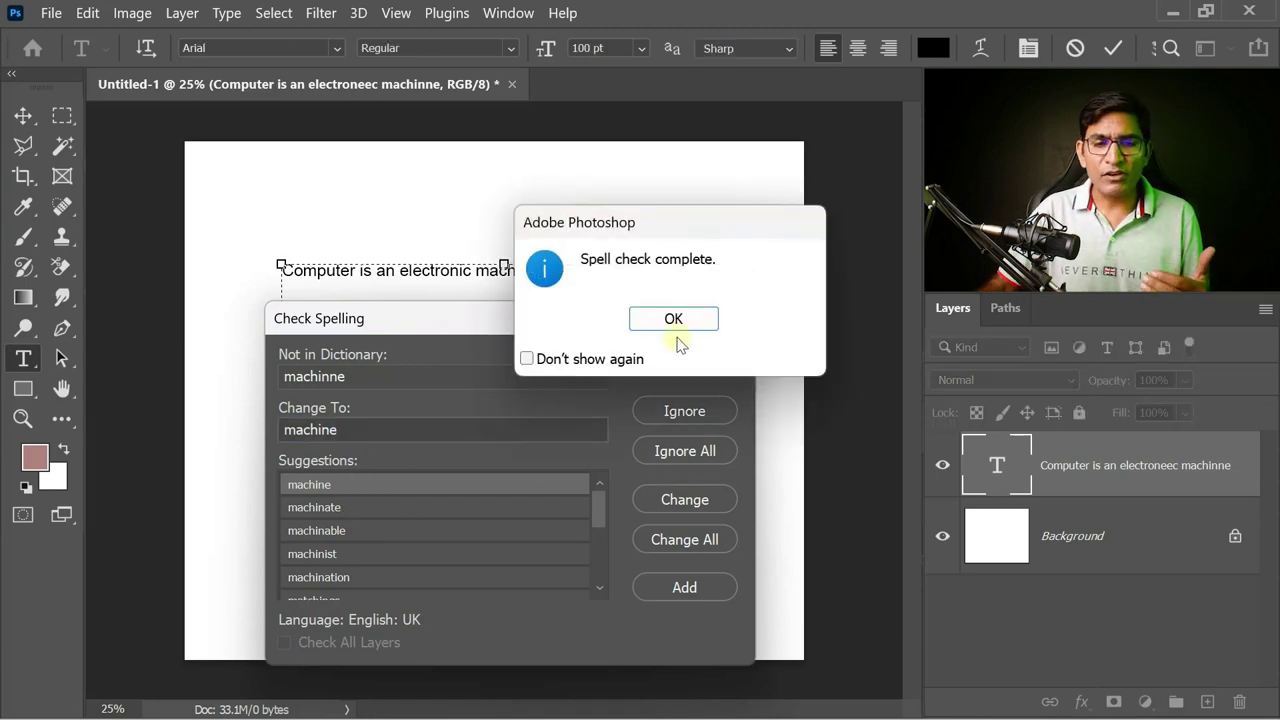
{"action": "left_click", "coordinate": [678, 318]}
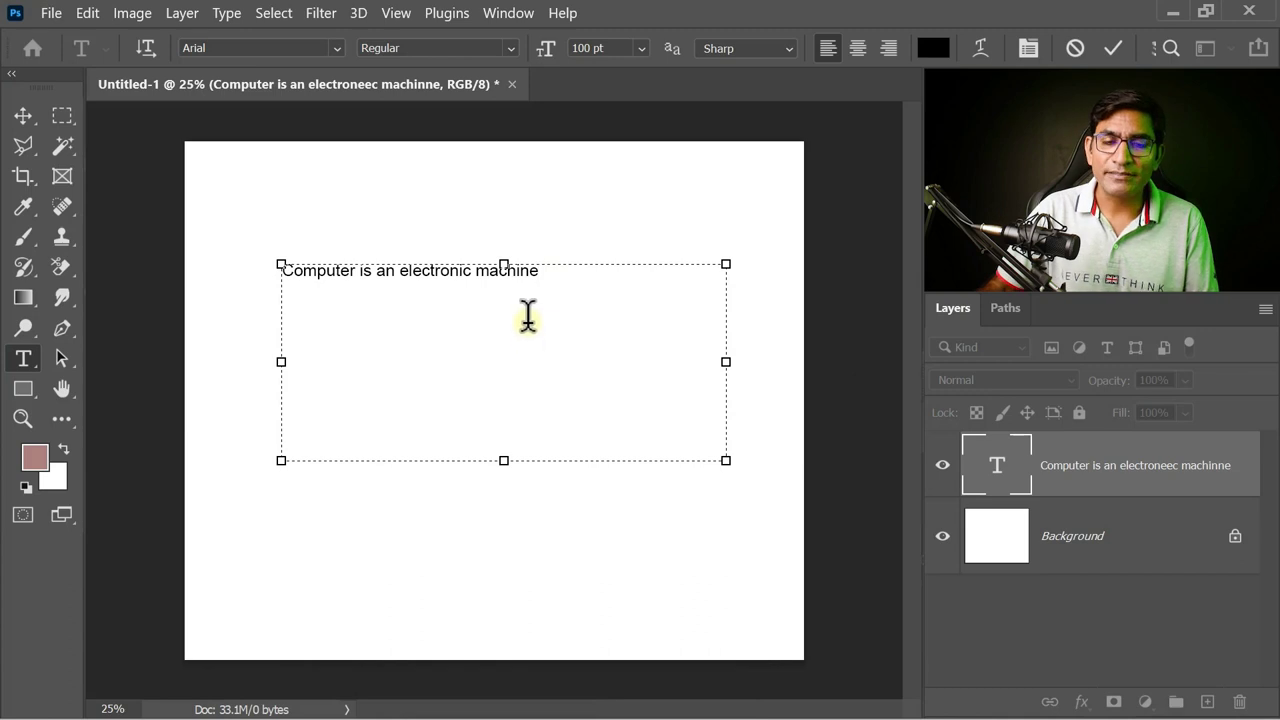
Step: Try a first Find and Replace Text search and dismiss the no-match notice
{"action": "left_click", "coordinate": [88, 14]}
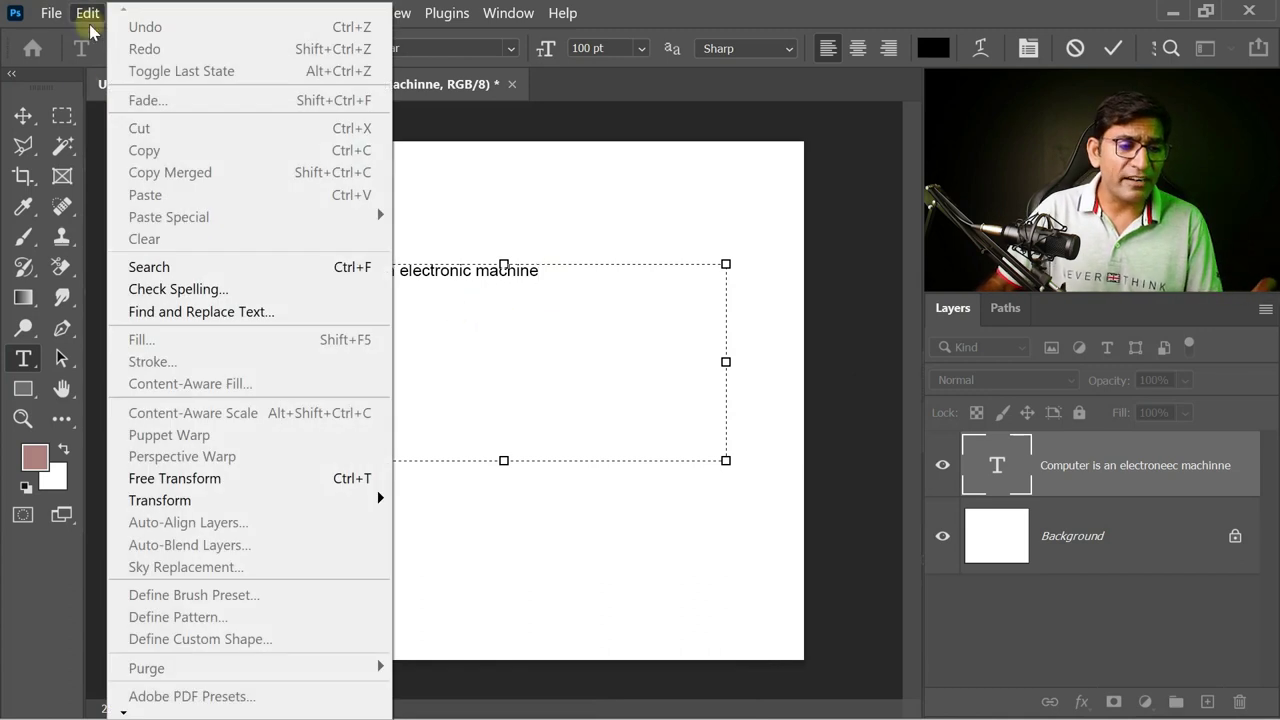
{"action": "left_click", "coordinate": [201, 312]}
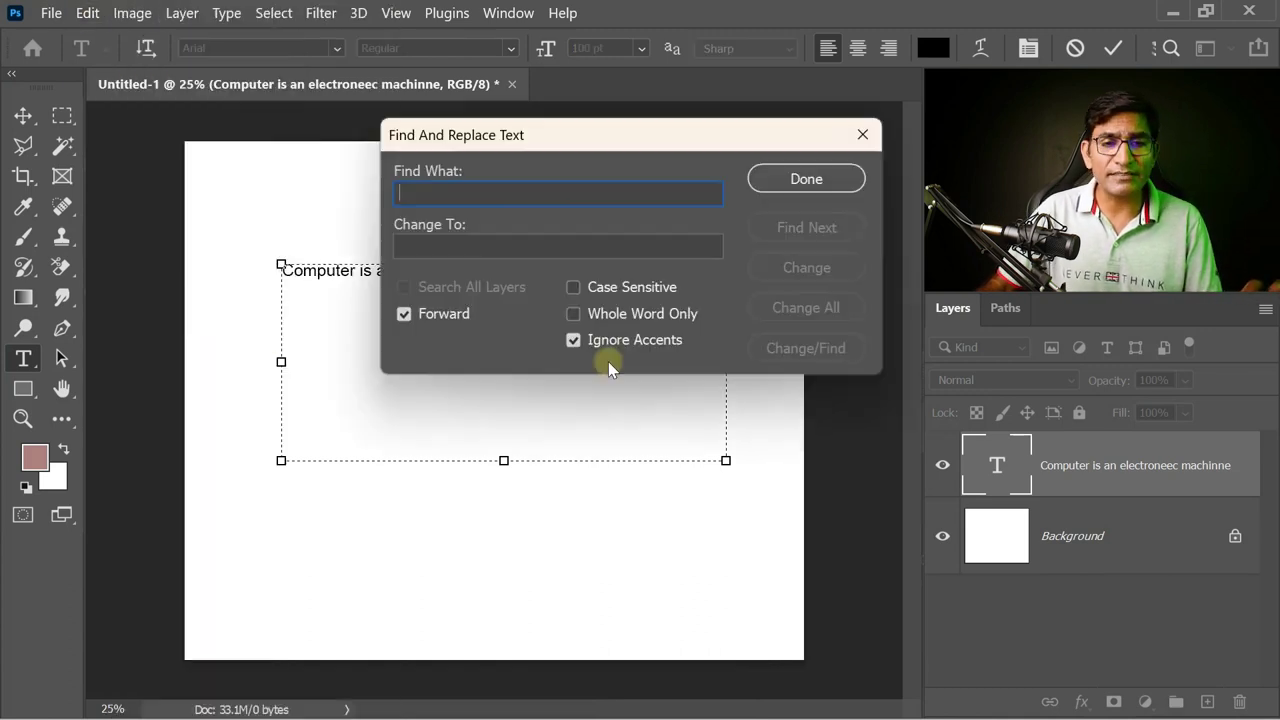
{"action": "left_click_drag", "start_coordinate": [610, 135], "coordinate": [524, 355]}
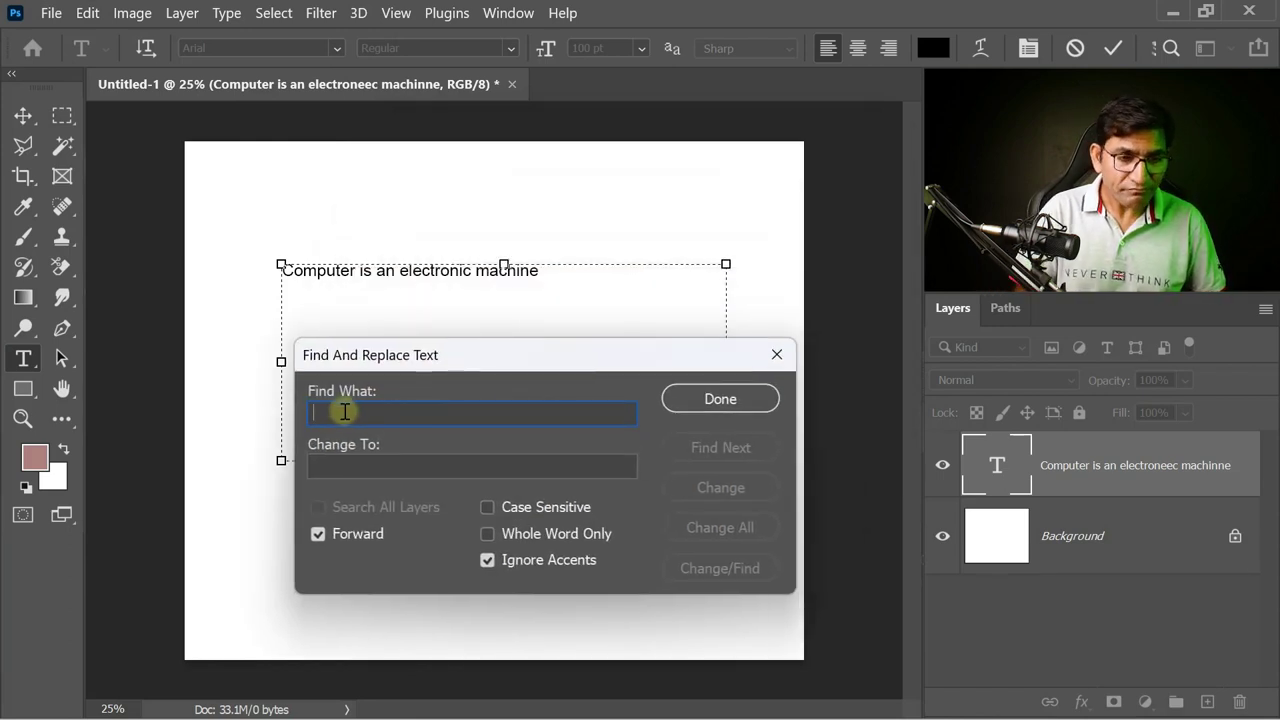
{"action": "type", "text": "Com"}
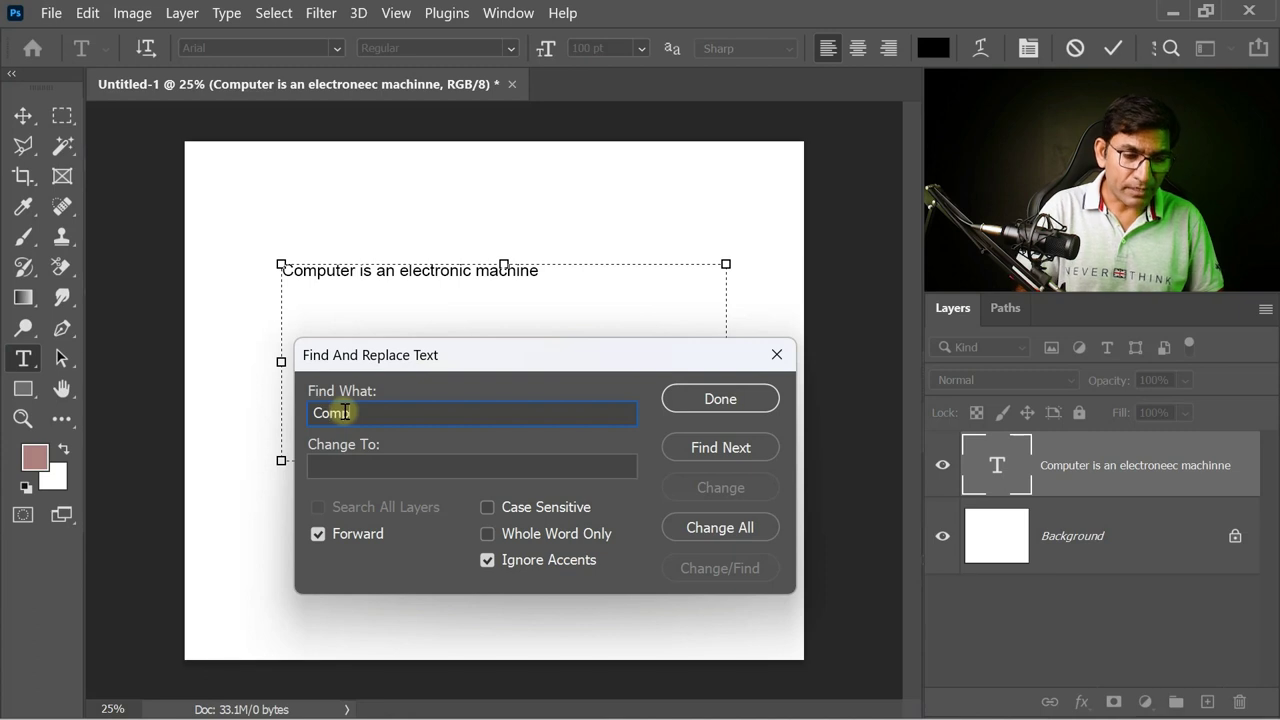
{"action": "left_click", "coordinate": [729, 450]}
{"action": "left_click", "coordinate": [671, 317]}
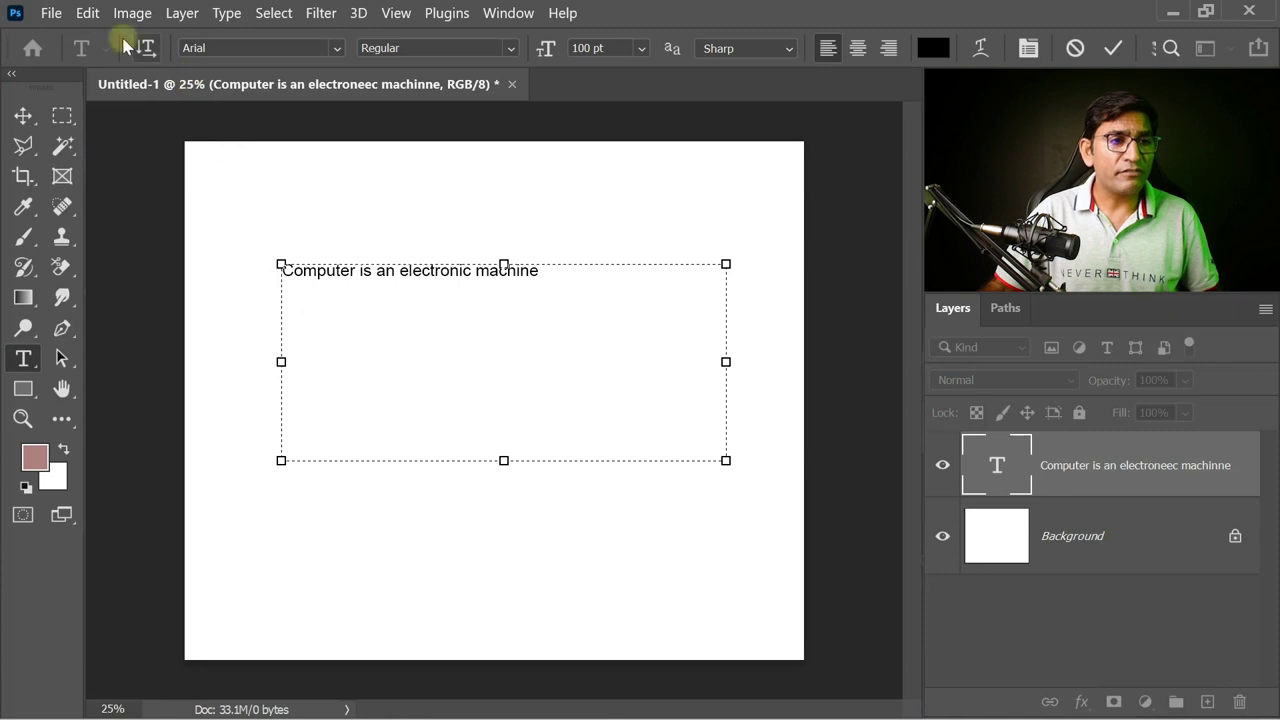
Step: Find 'Computer' and change it to 'Laptop', then close the dialog
{"action": "left_click", "coordinate": [88, 13]}
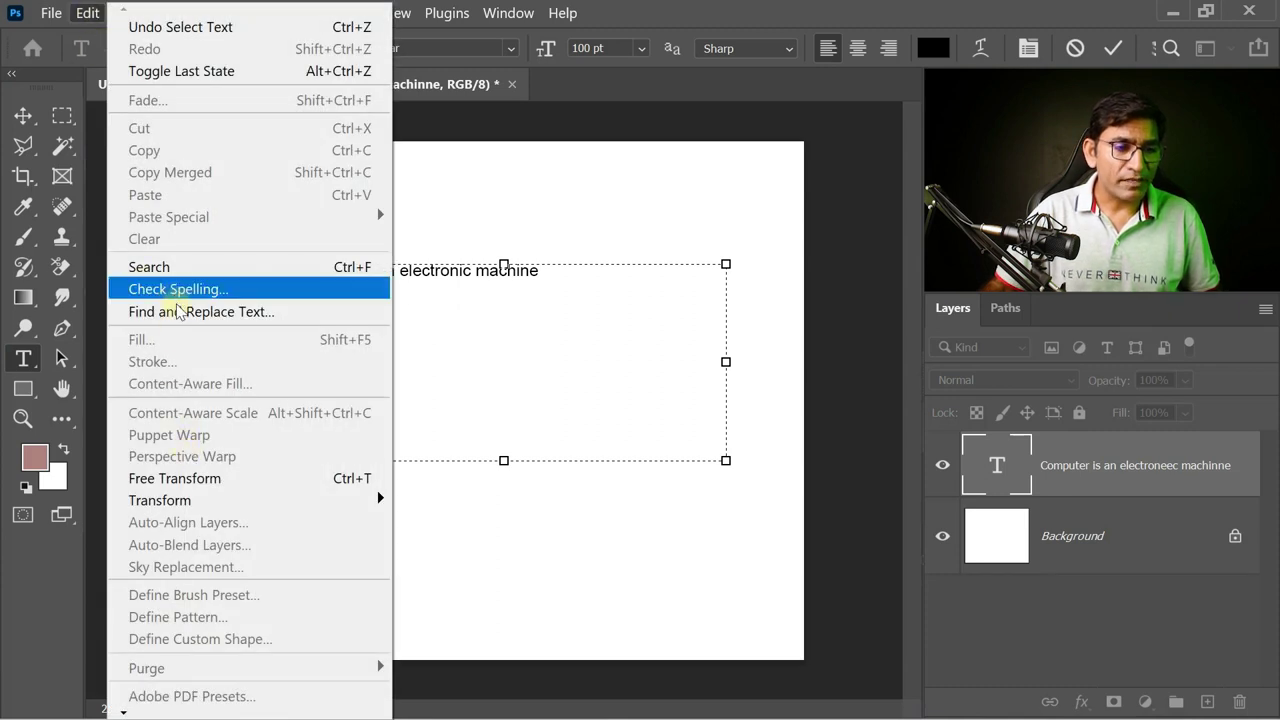
{"action": "left_click", "coordinate": [200, 311]}
{"action": "left_click", "coordinate": [707, 446]}
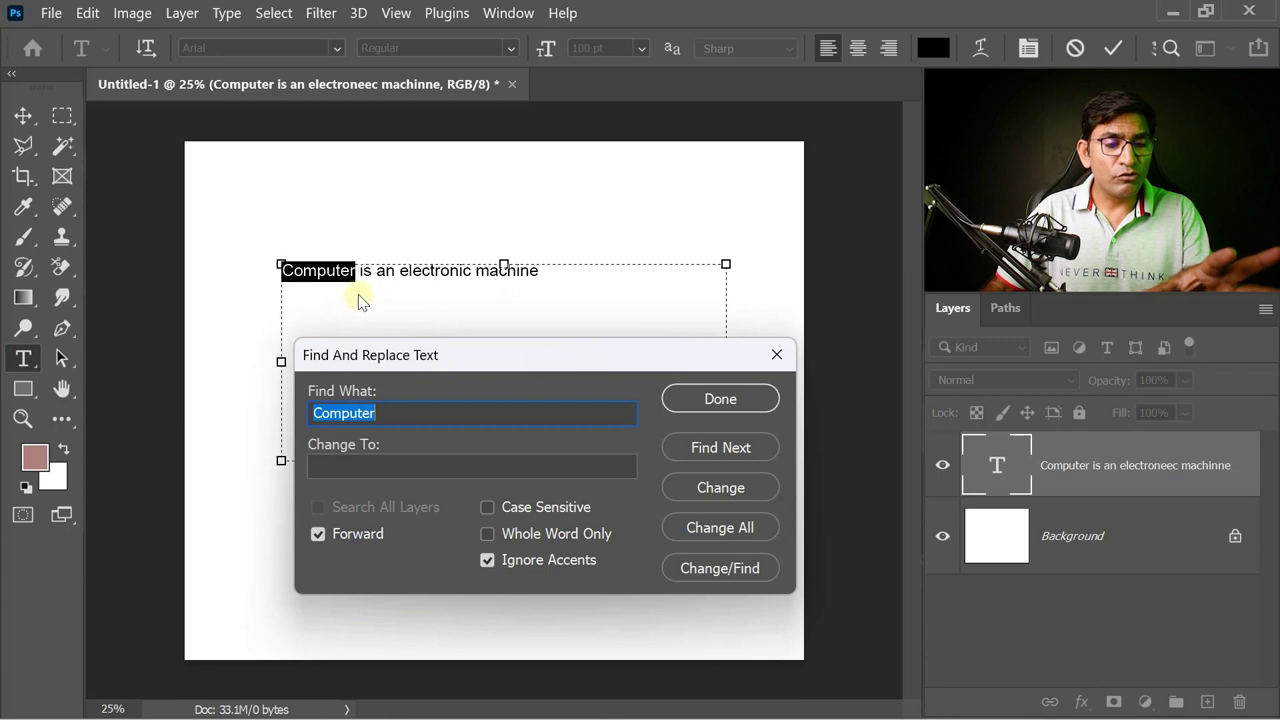
{"action": "left_click", "coordinate": [378, 463]}
{"action": "type", "text": "Laptop"}
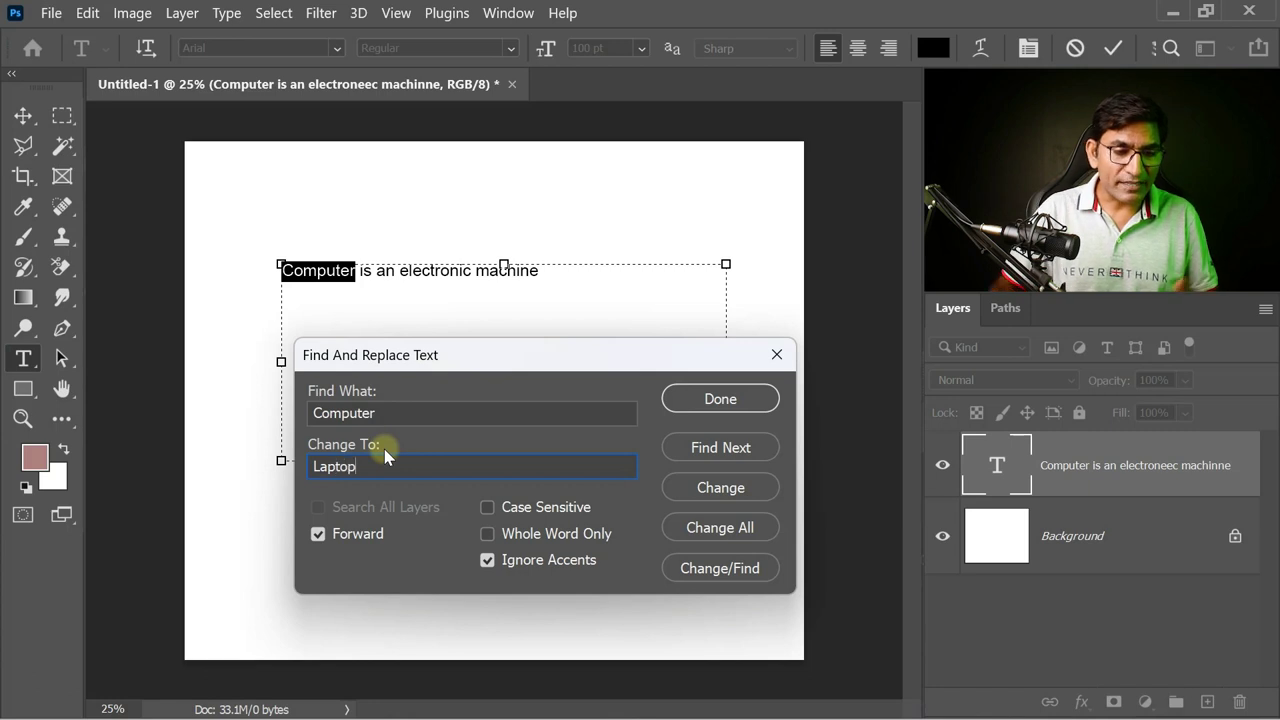
{"action": "left_click", "coordinate": [721, 491]}
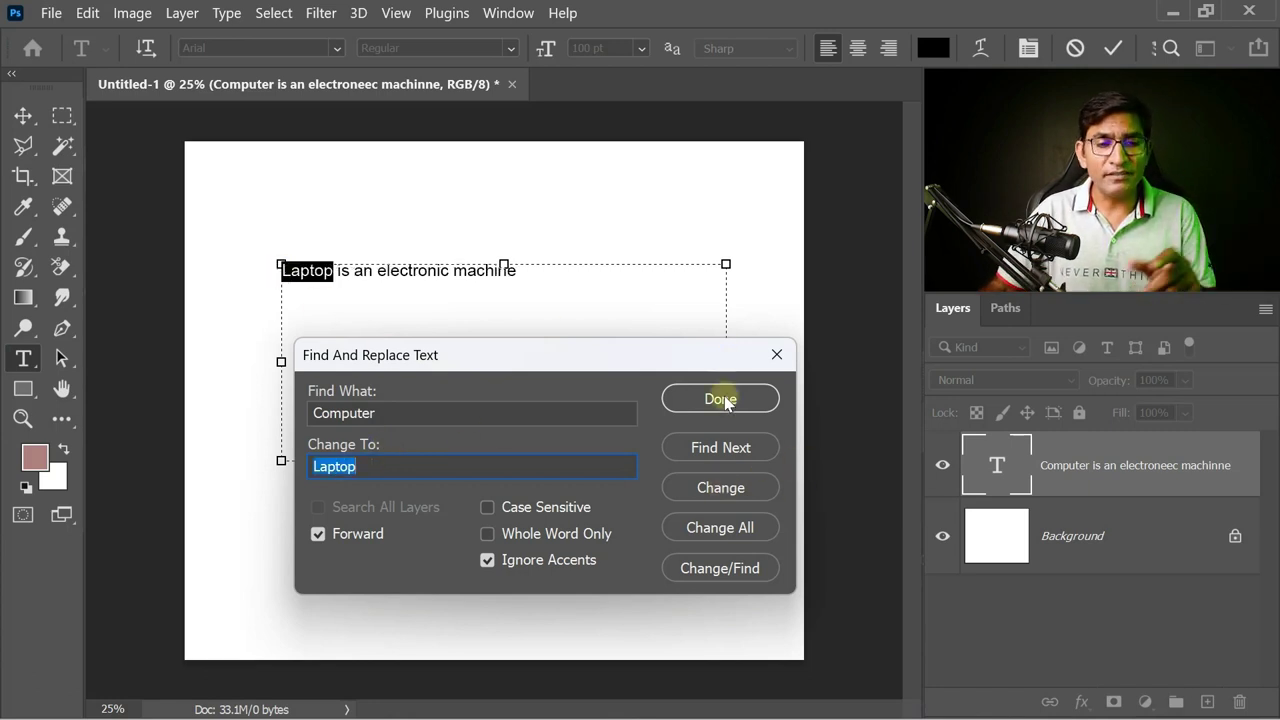
{"action": "left_click", "coordinate": [724, 400]}
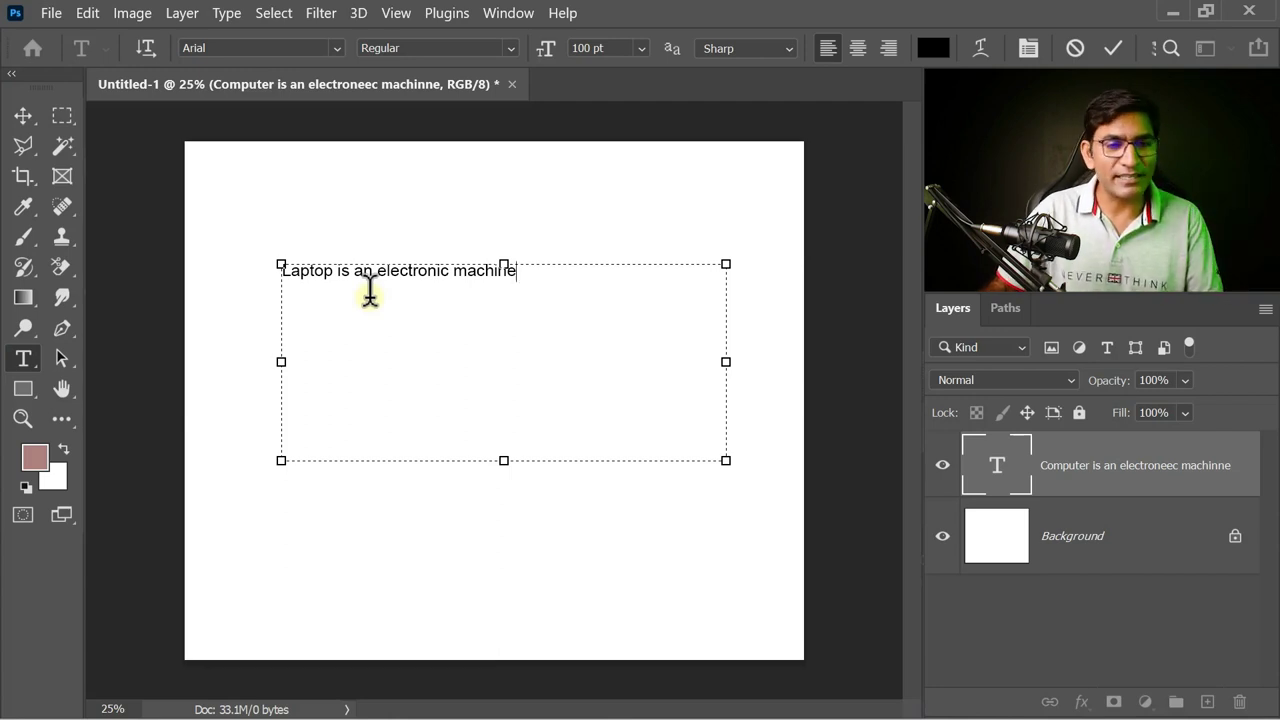
{"action": "left_click", "coordinate": [88, 13]}
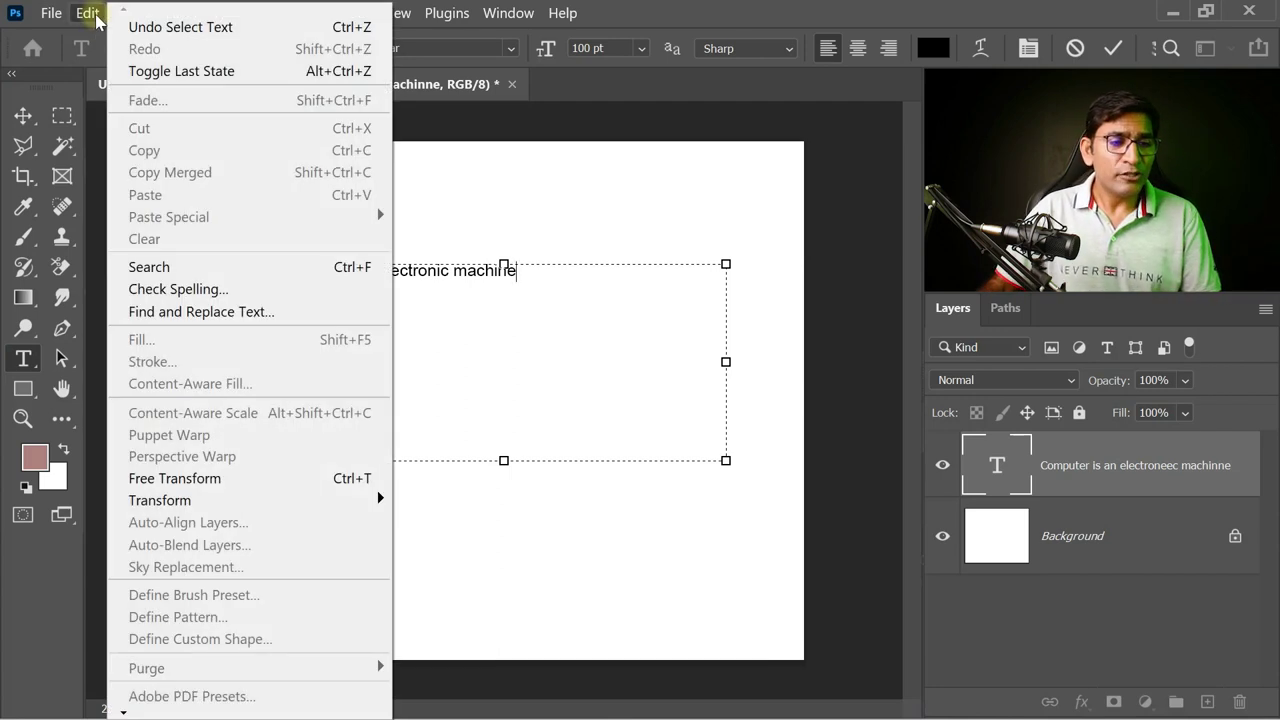
{"action": "left_click", "coordinate": [515, 222]}
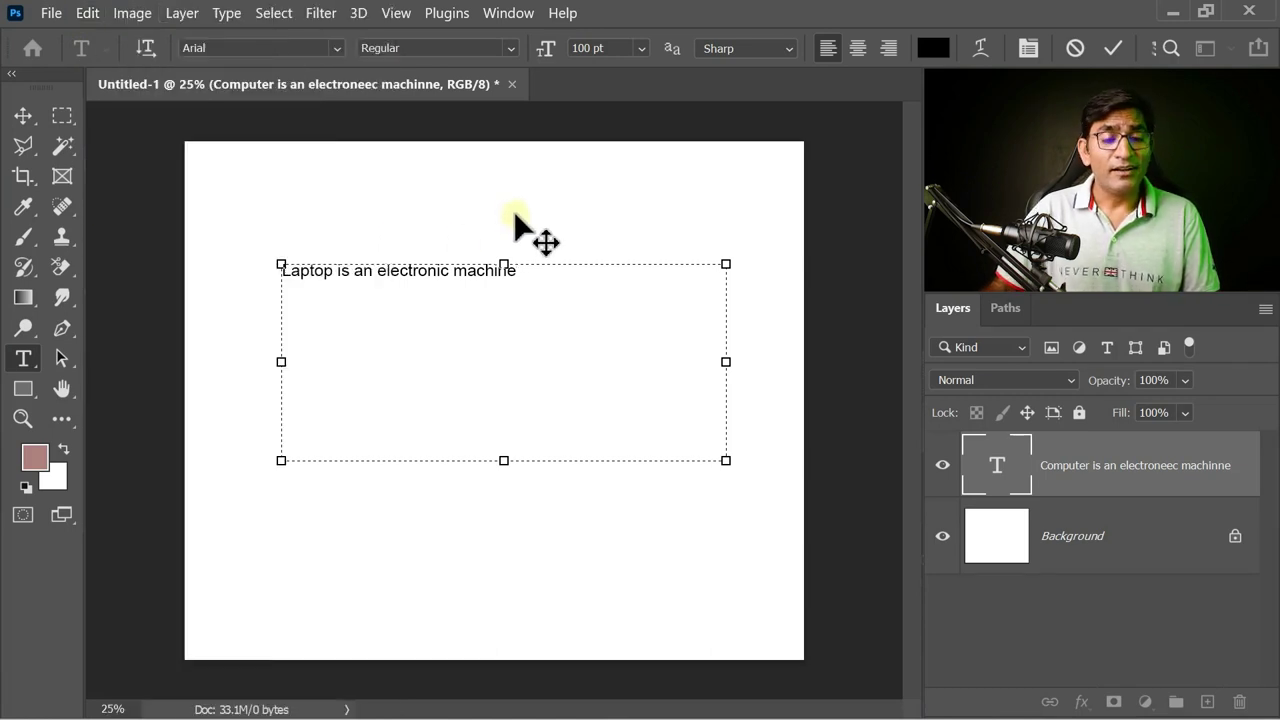
{"action": "left_click", "coordinate": [93, 15]}
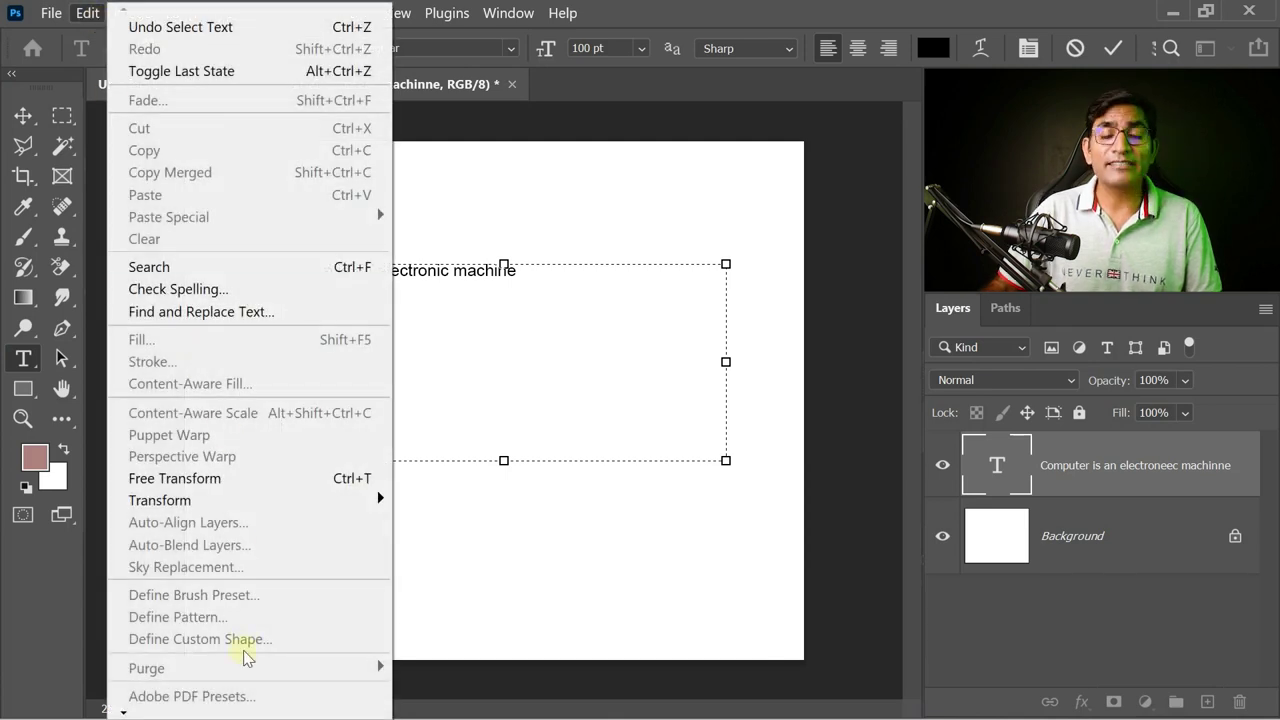
{"action": "left_click", "coordinate": [575, 217]}
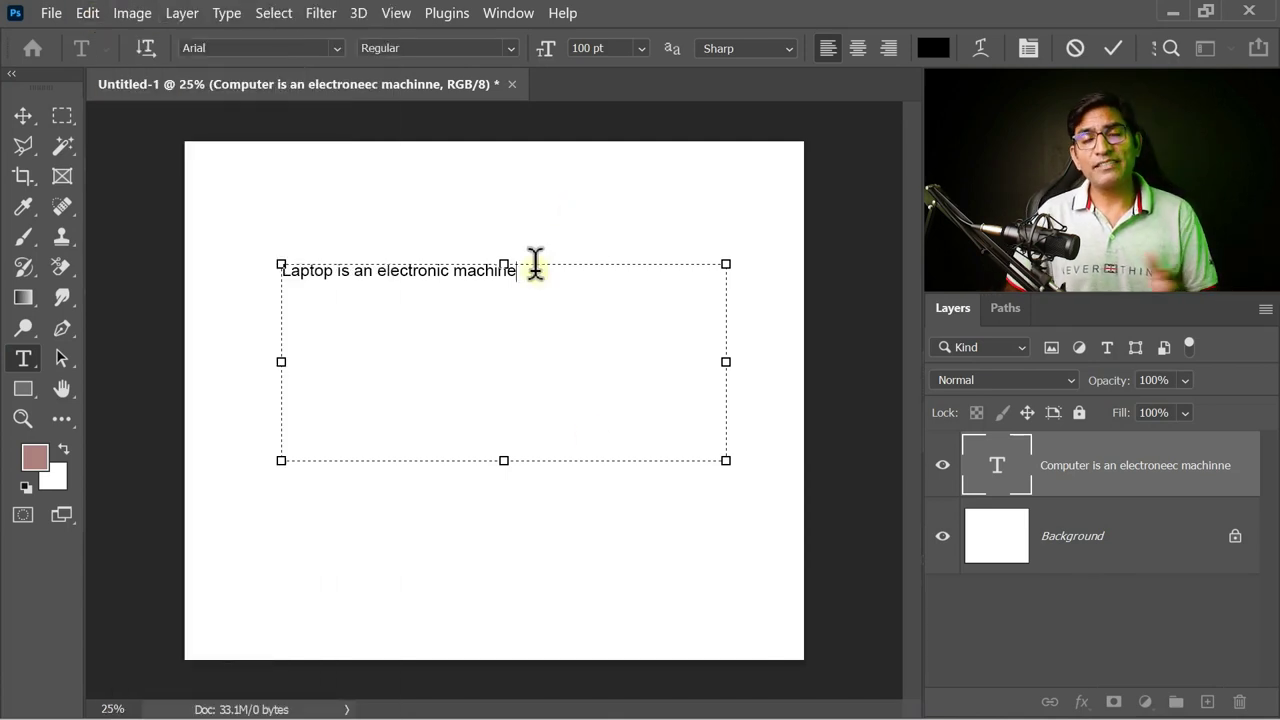